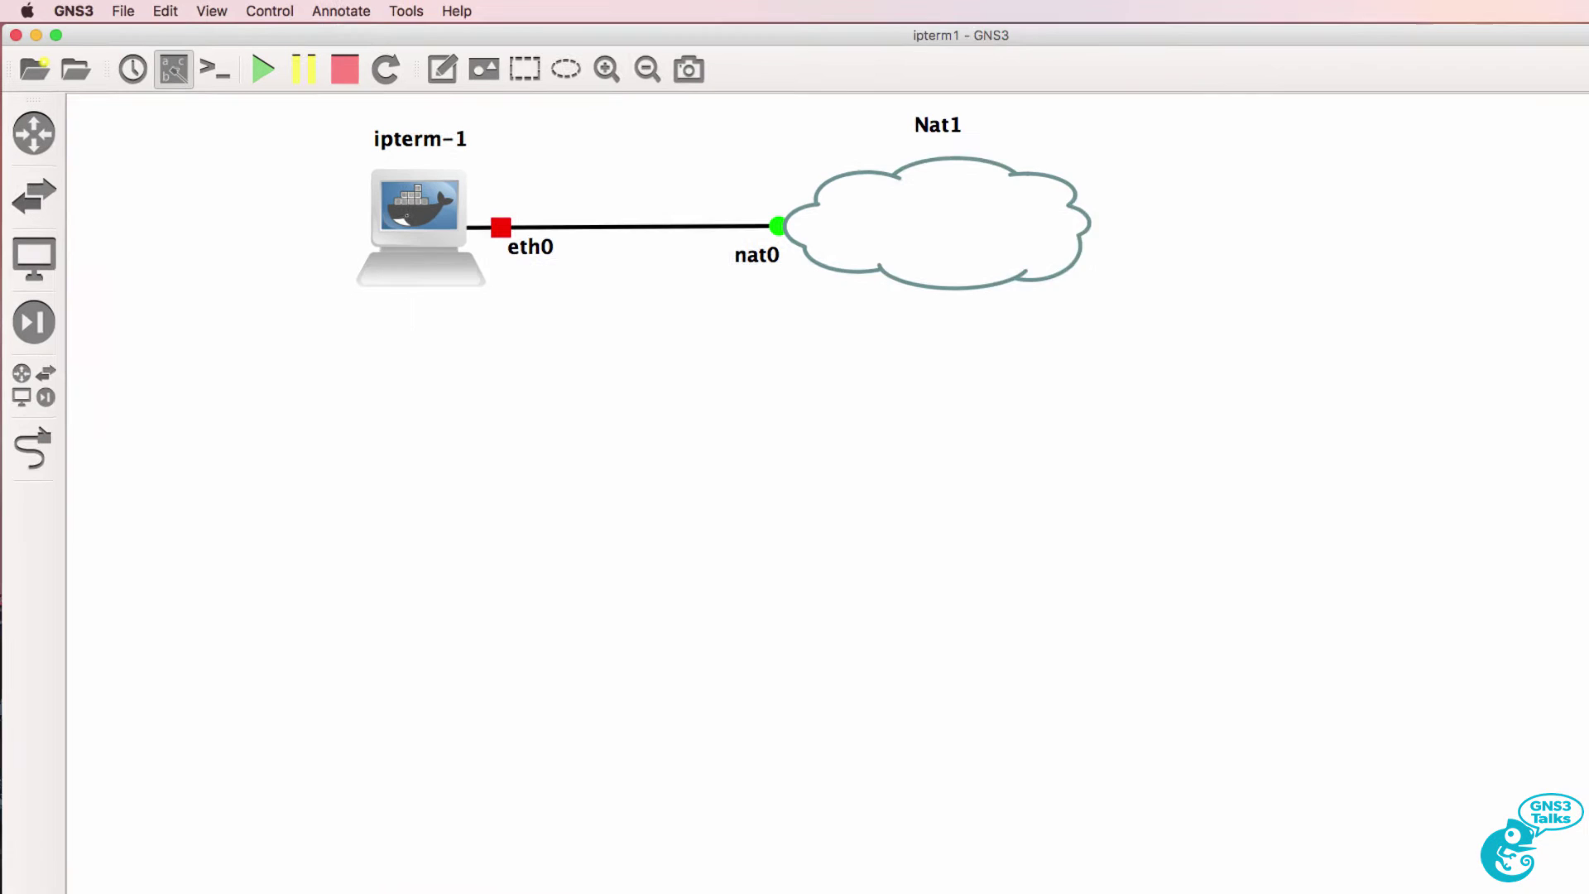
Step: Open GNS3 Preferences and review the Docker Containers template settings
left_click(76, 10)
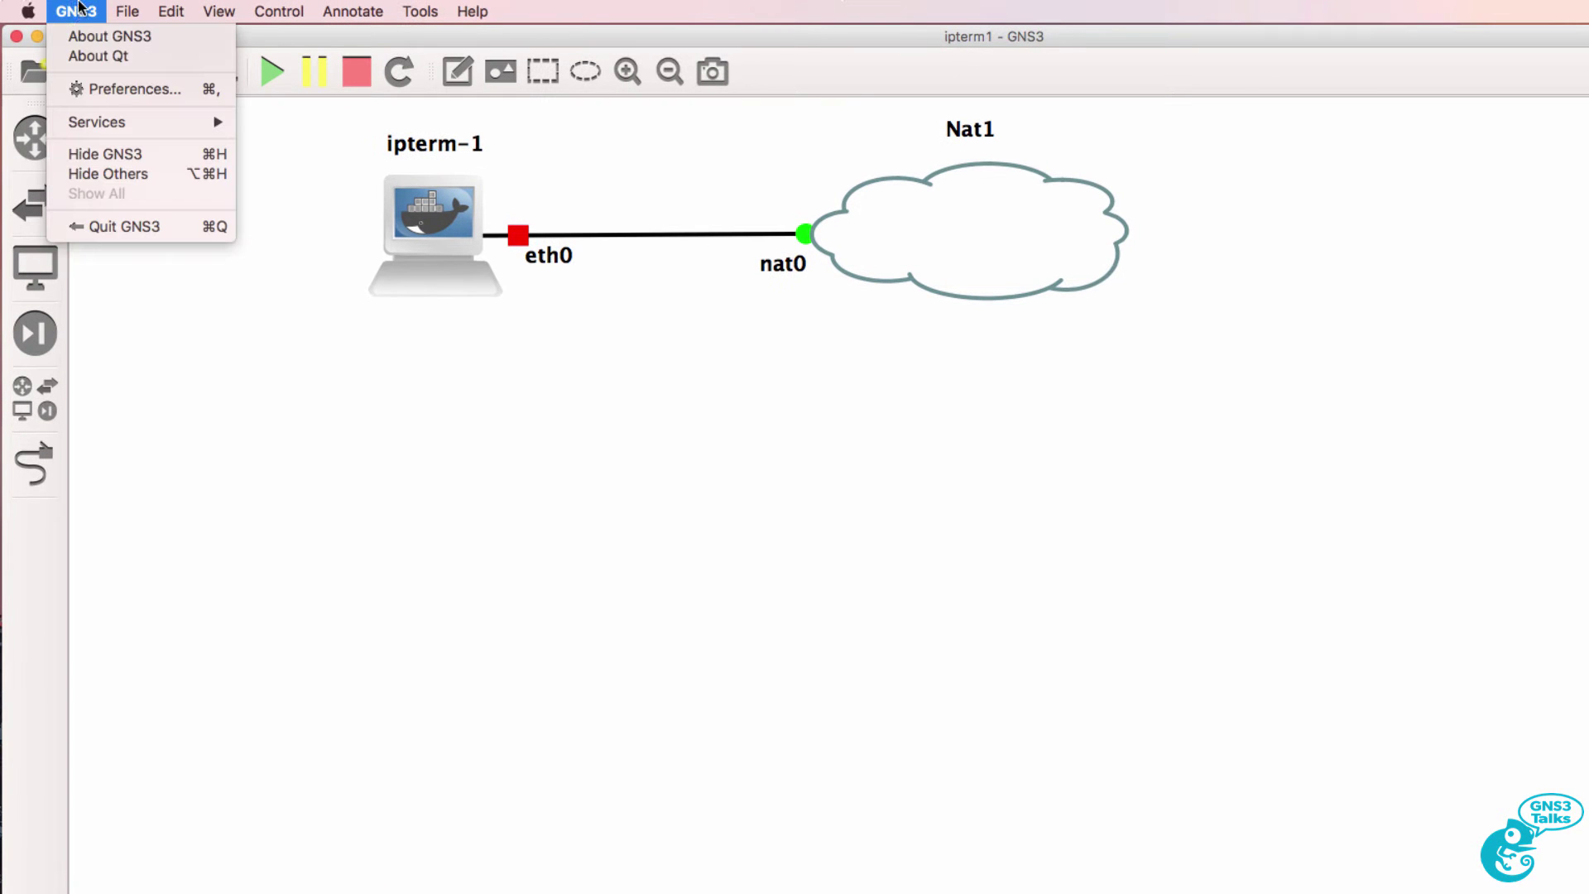
left_click(99, 88)
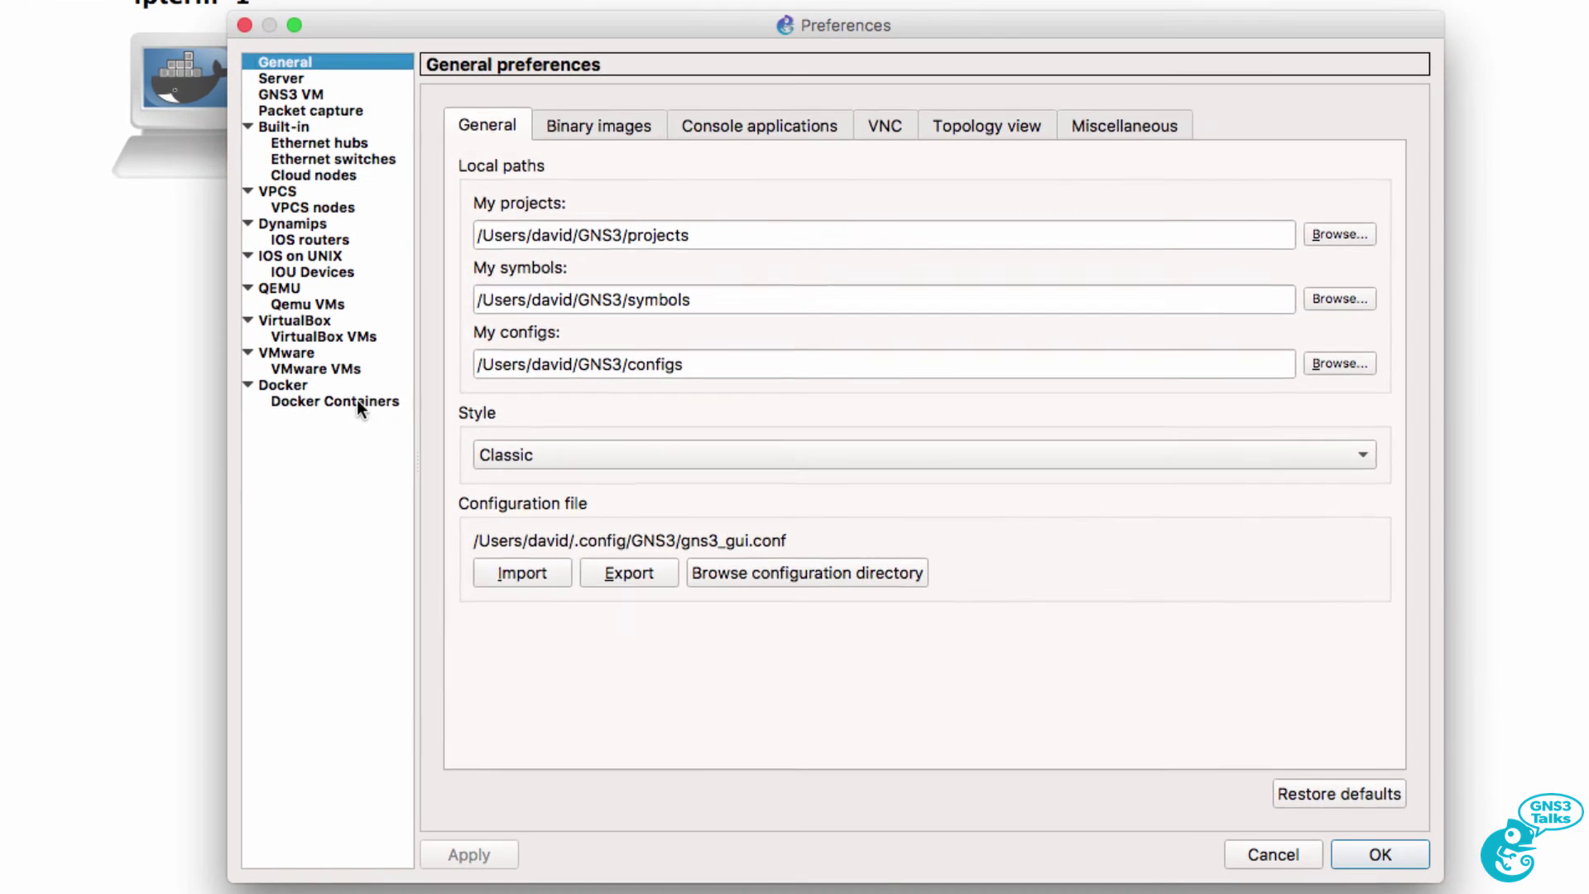
left_click(558, 476)
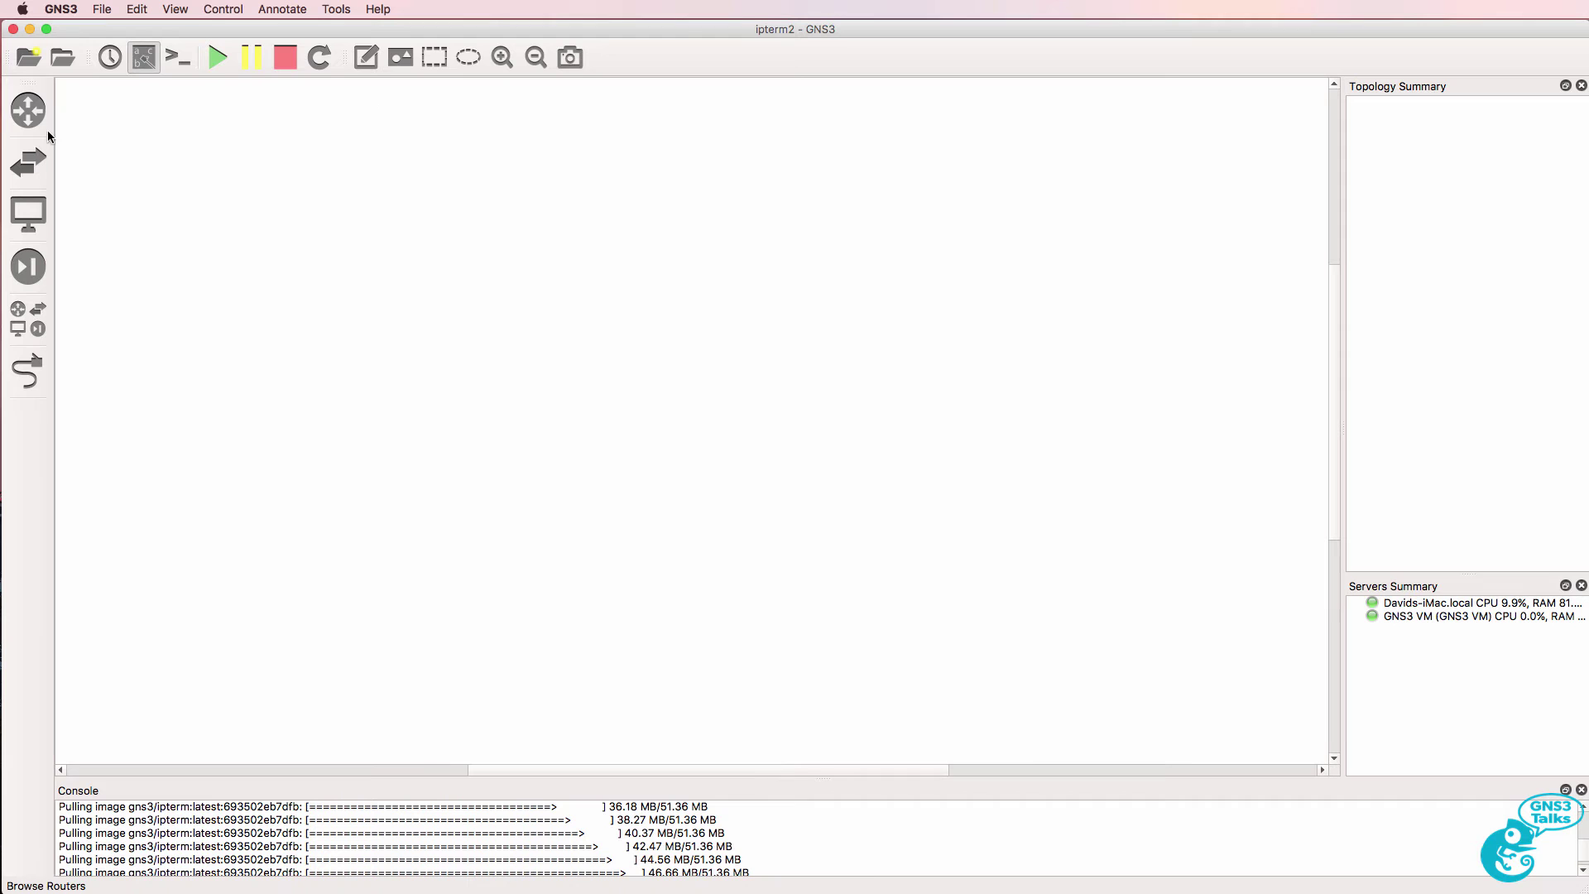
Step: Place two Cisco IOSv 15.6(2)T routers side by side in the workspace
left_click(36, 122)
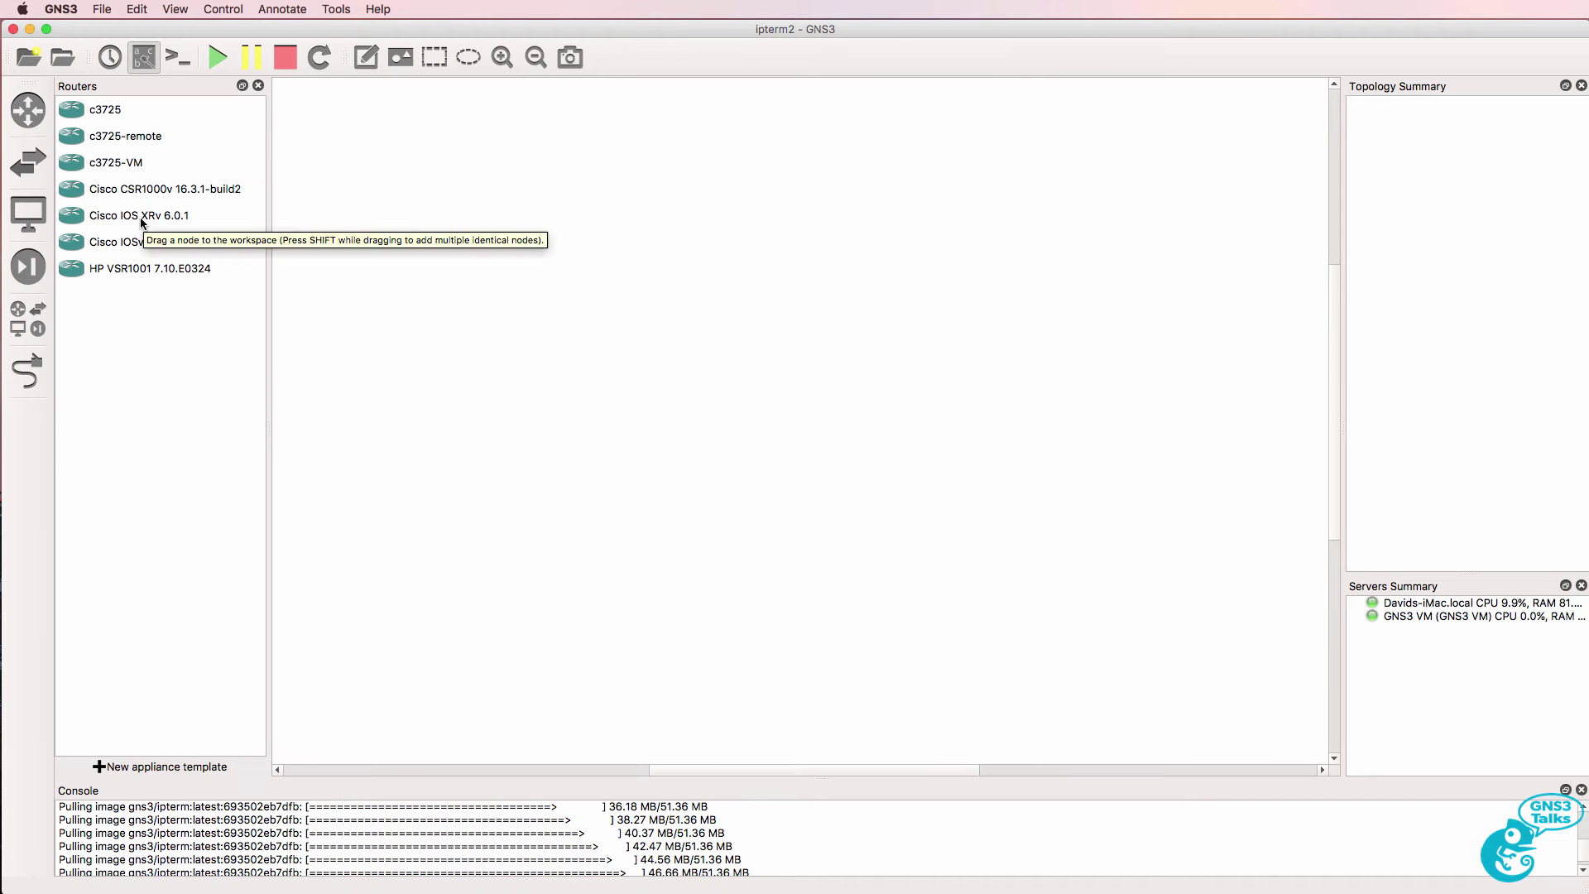
left_click_drag(153, 243, 514, 220)
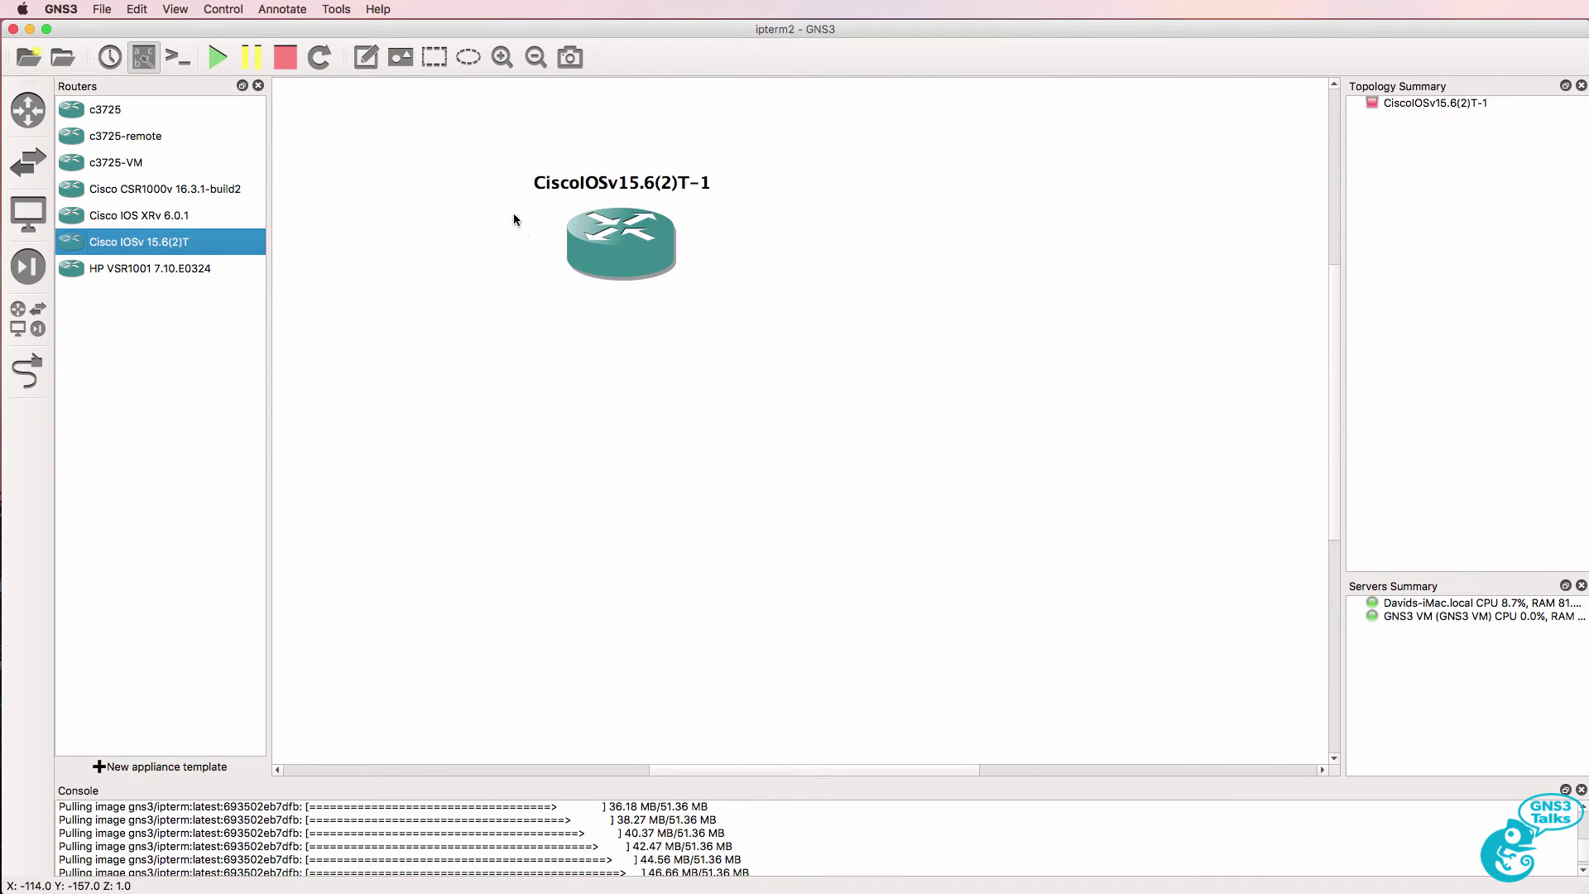
left_click_drag(245, 248, 931, 244)
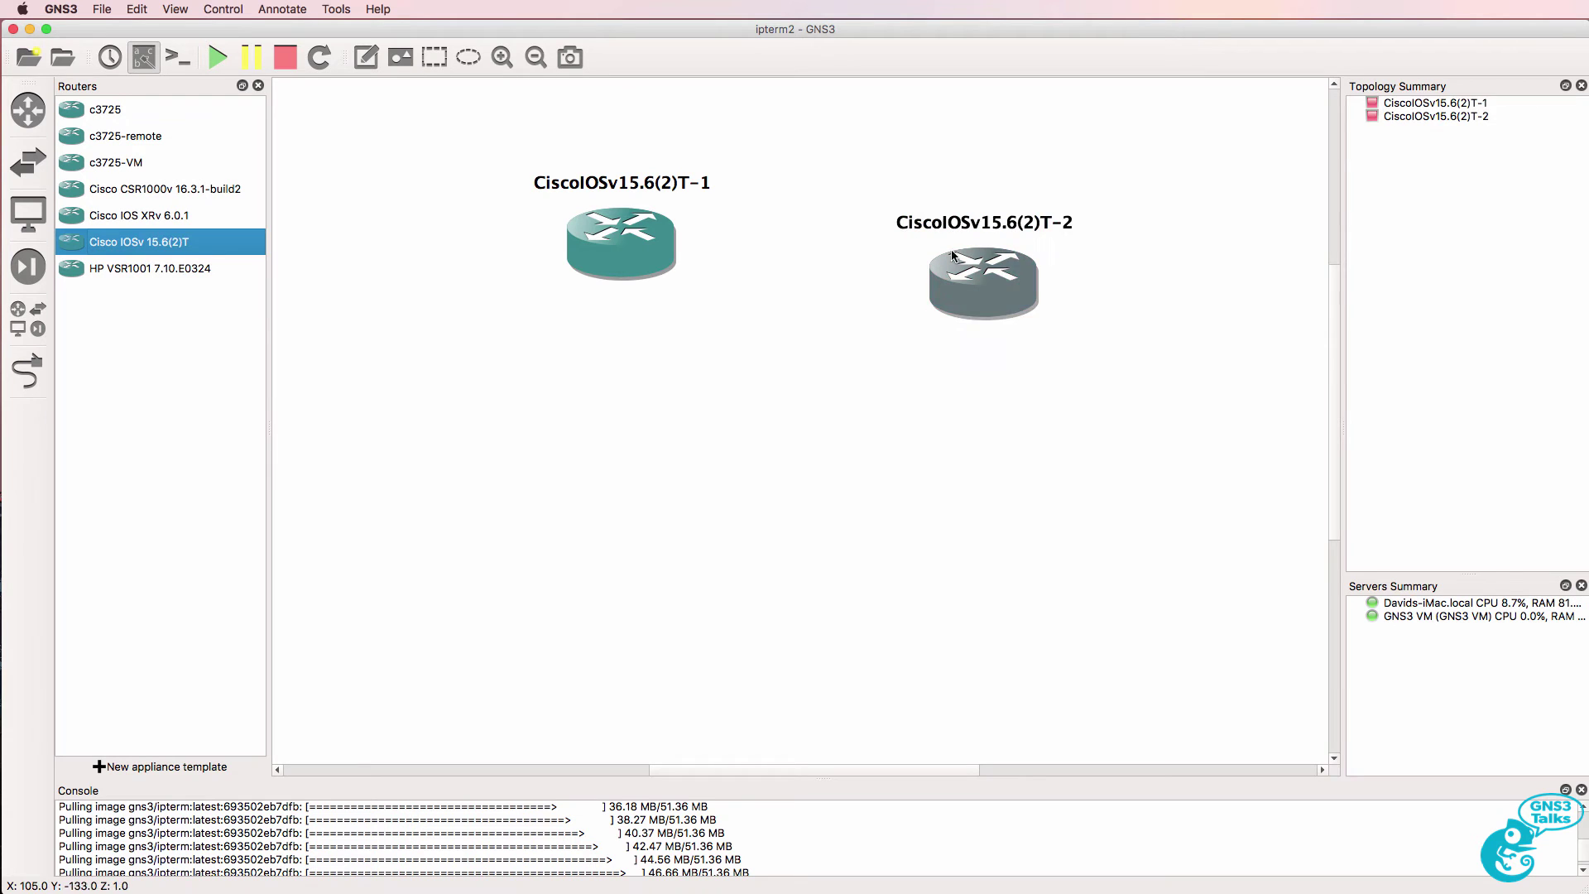
Step: Add ipterm hosts left and right of the routers and line ipterm-2 up with them
left_click(28, 213)
left_click_drag(105, 162, 360, 238)
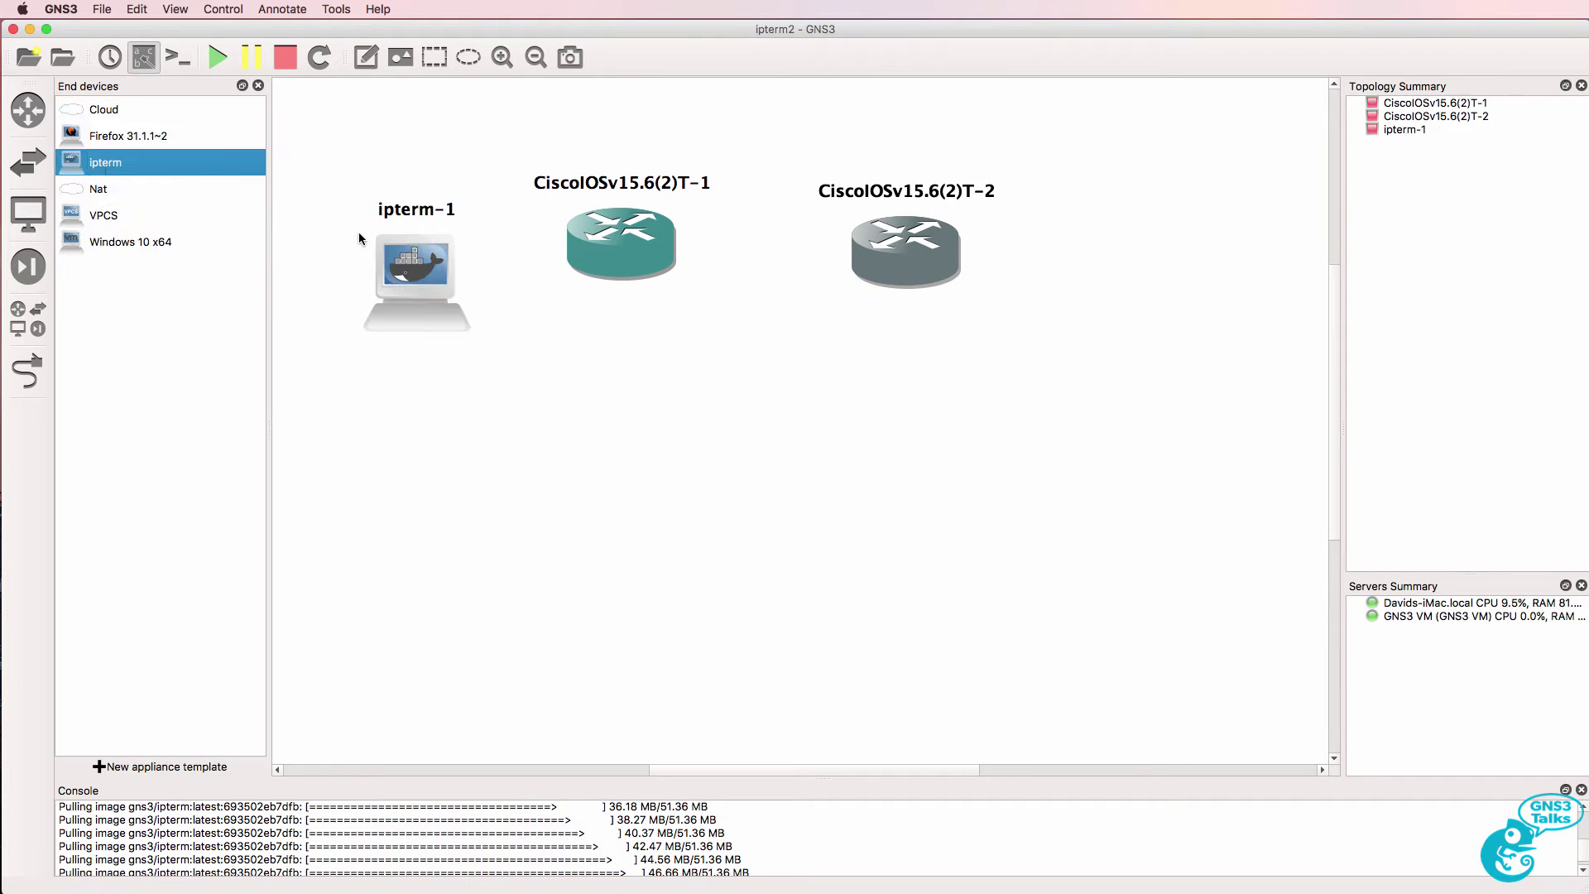
left_click_drag(186, 171, 1137, 269)
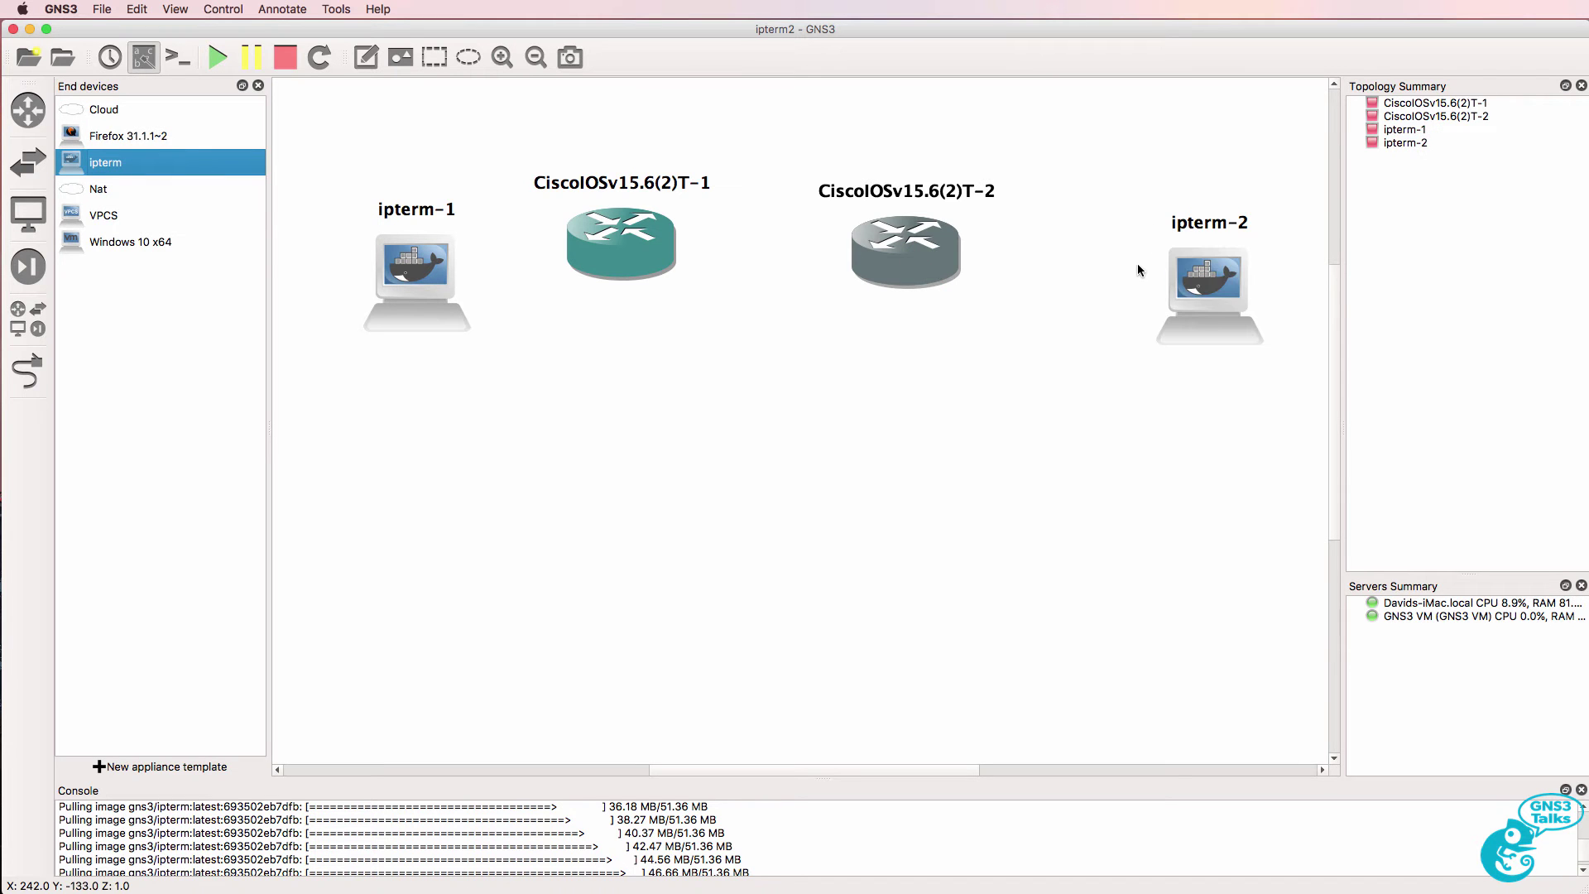
left_click(116, 216)
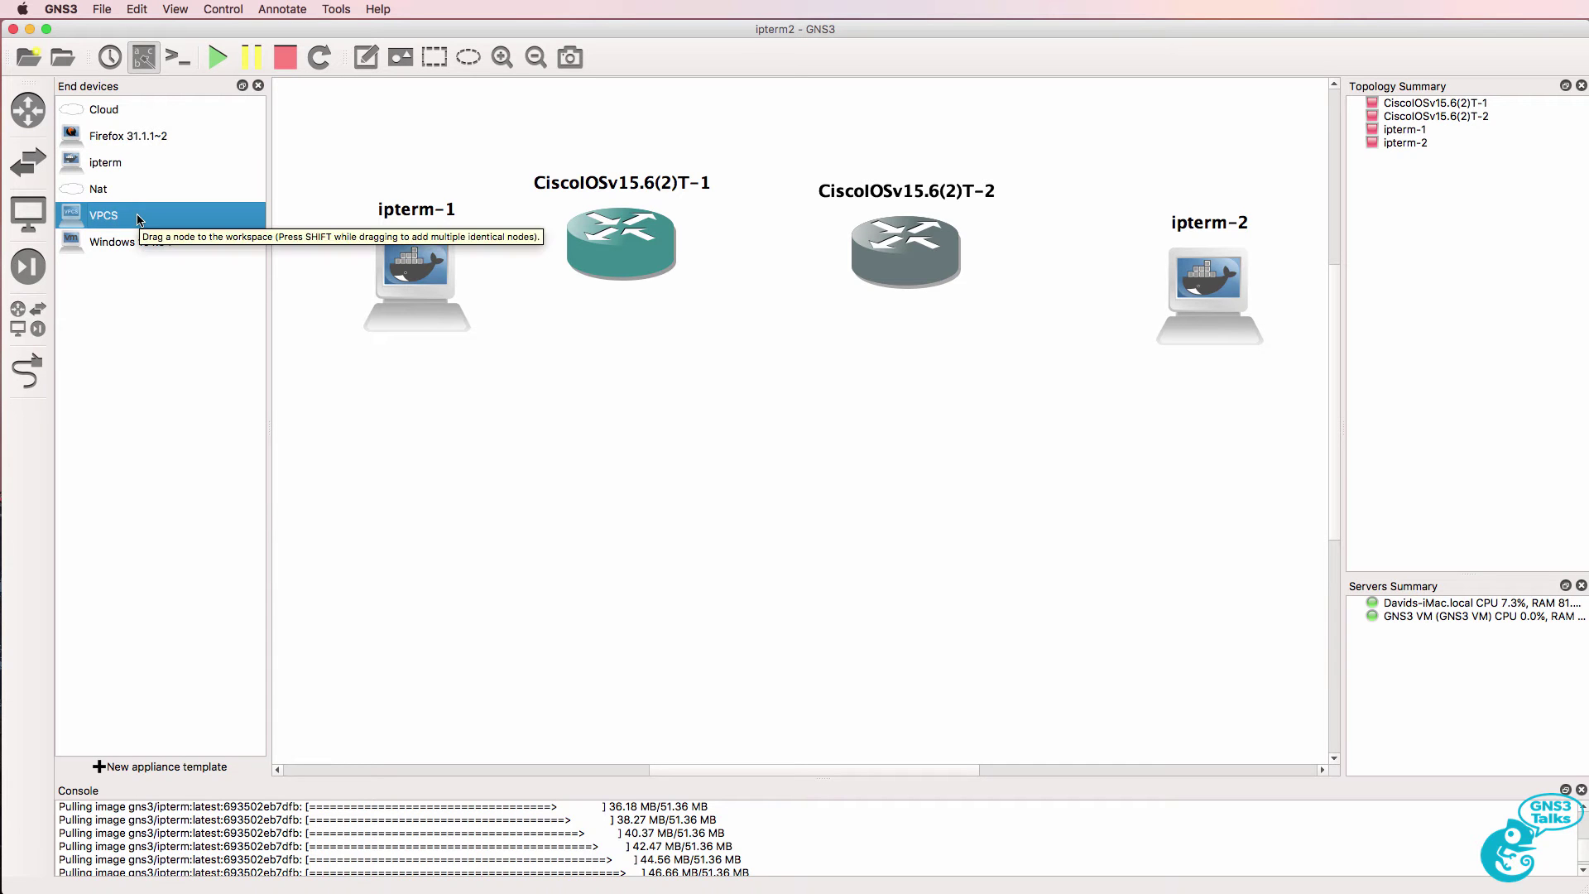
left_click(260, 87)
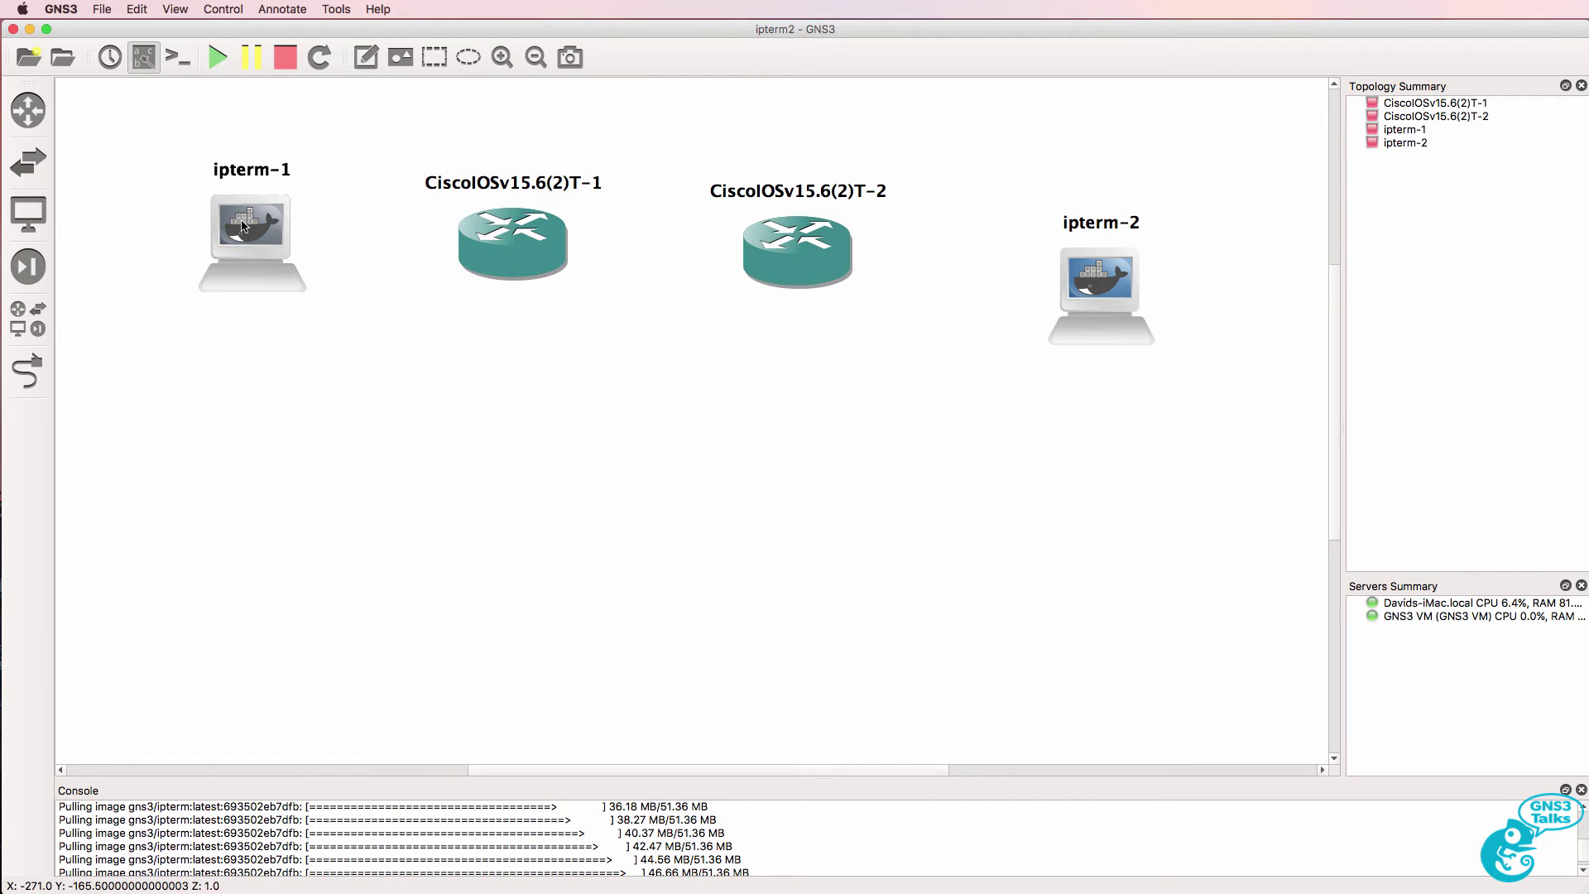
left_click_drag(1127, 262, 1132, 220)
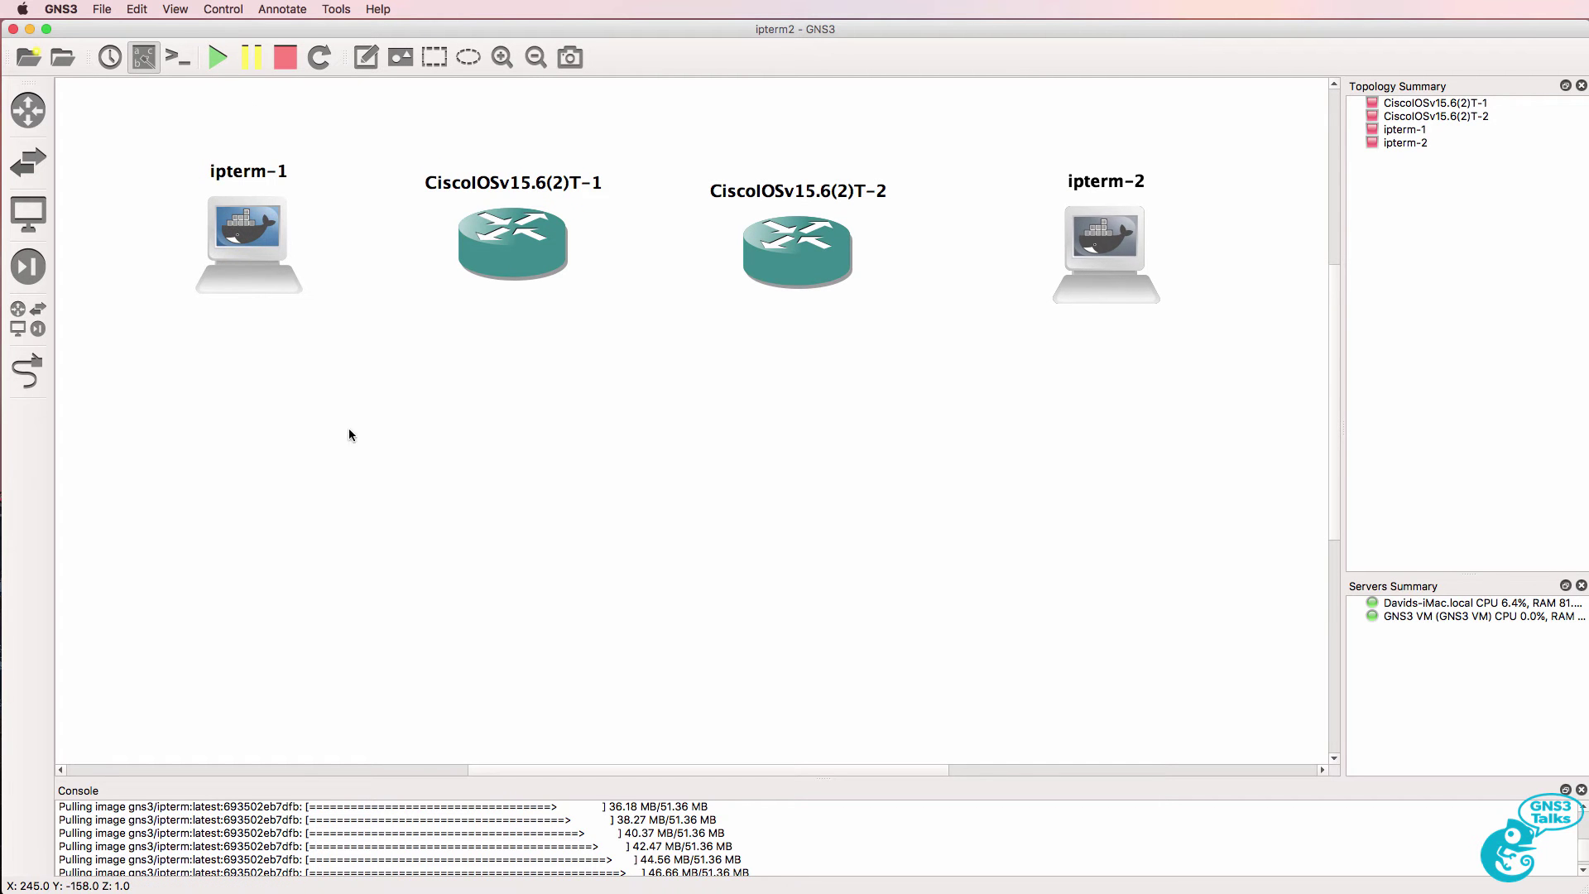
Step: Link ipterm-1 eth0 to router 1 Gi0/0, and router 1 Gi0/1 to router 2 Gi0/1
left_click(27, 371)
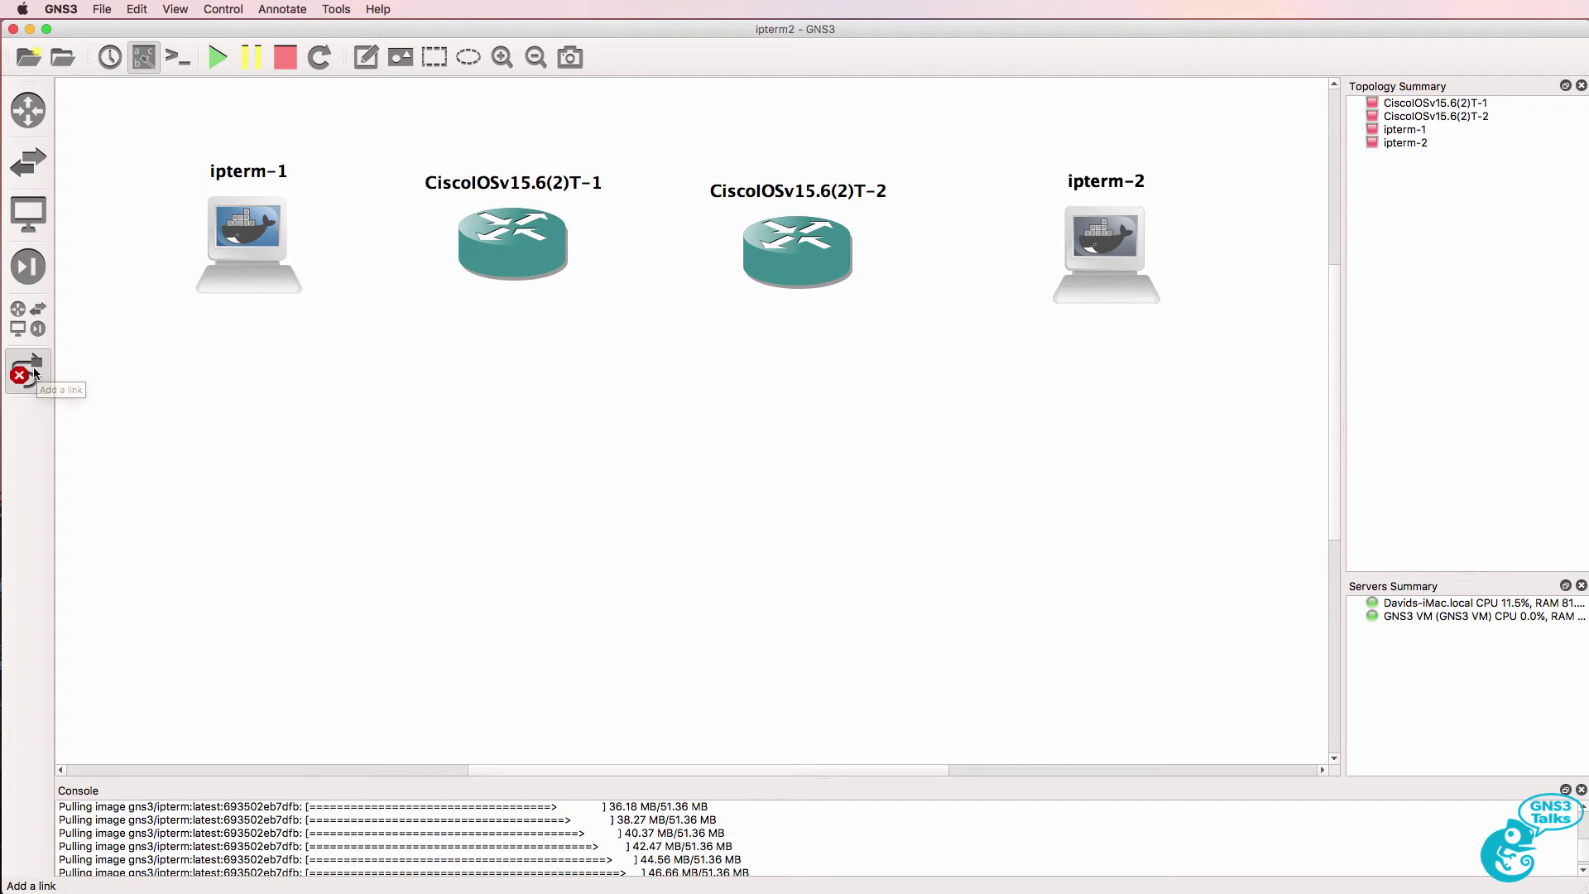
left_click(241, 239)
left_click(282, 254)
left_click(502, 233)
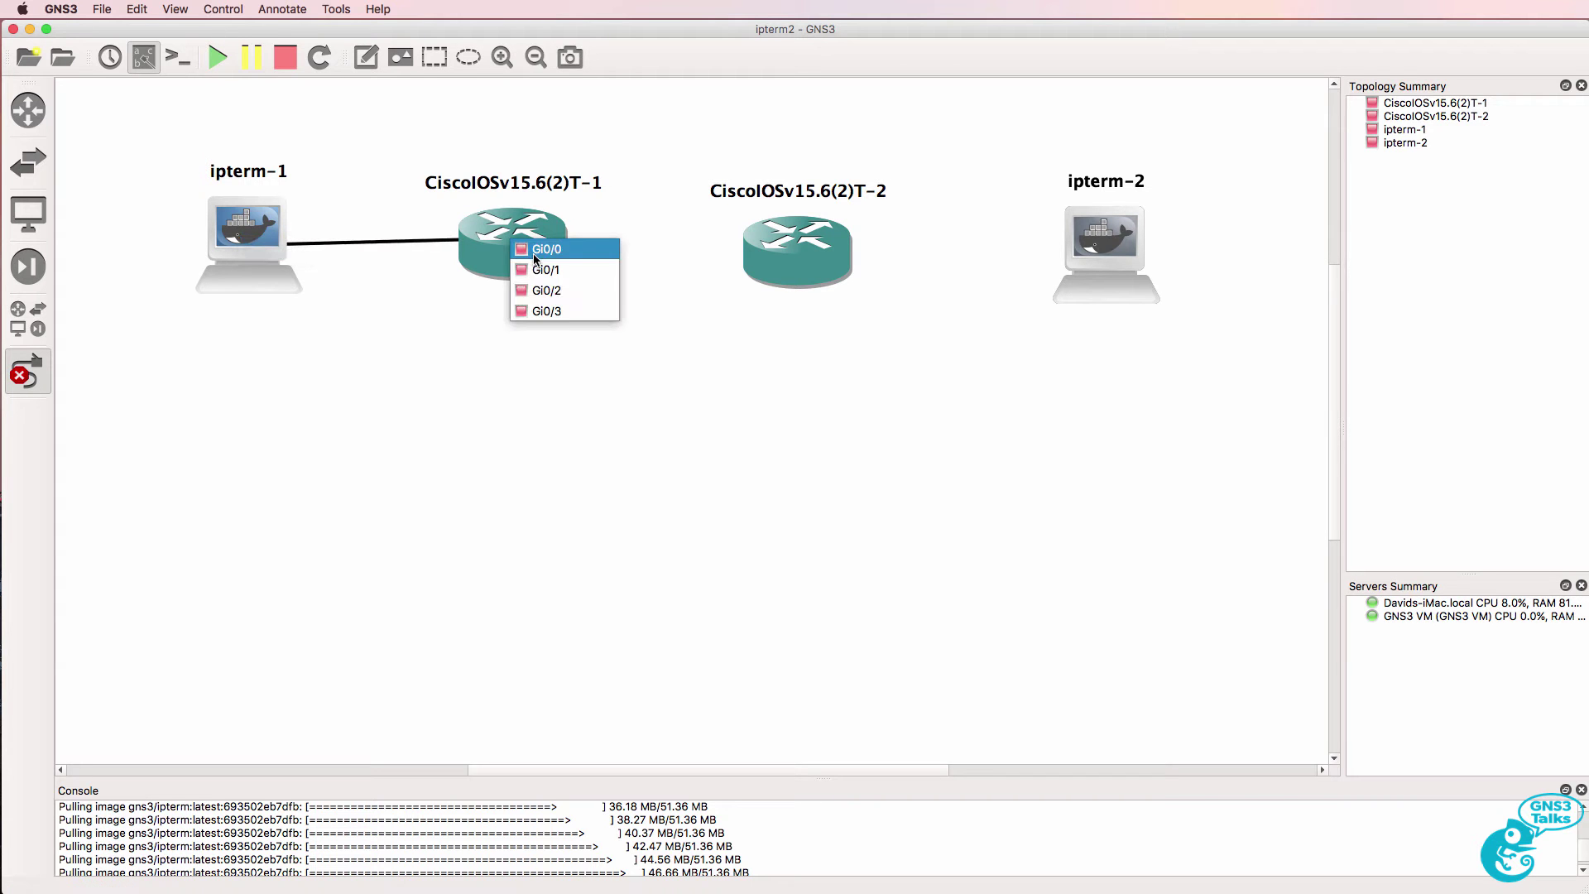
left_click(530, 242)
left_click(554, 249)
left_click(578, 277)
left_click(819, 250)
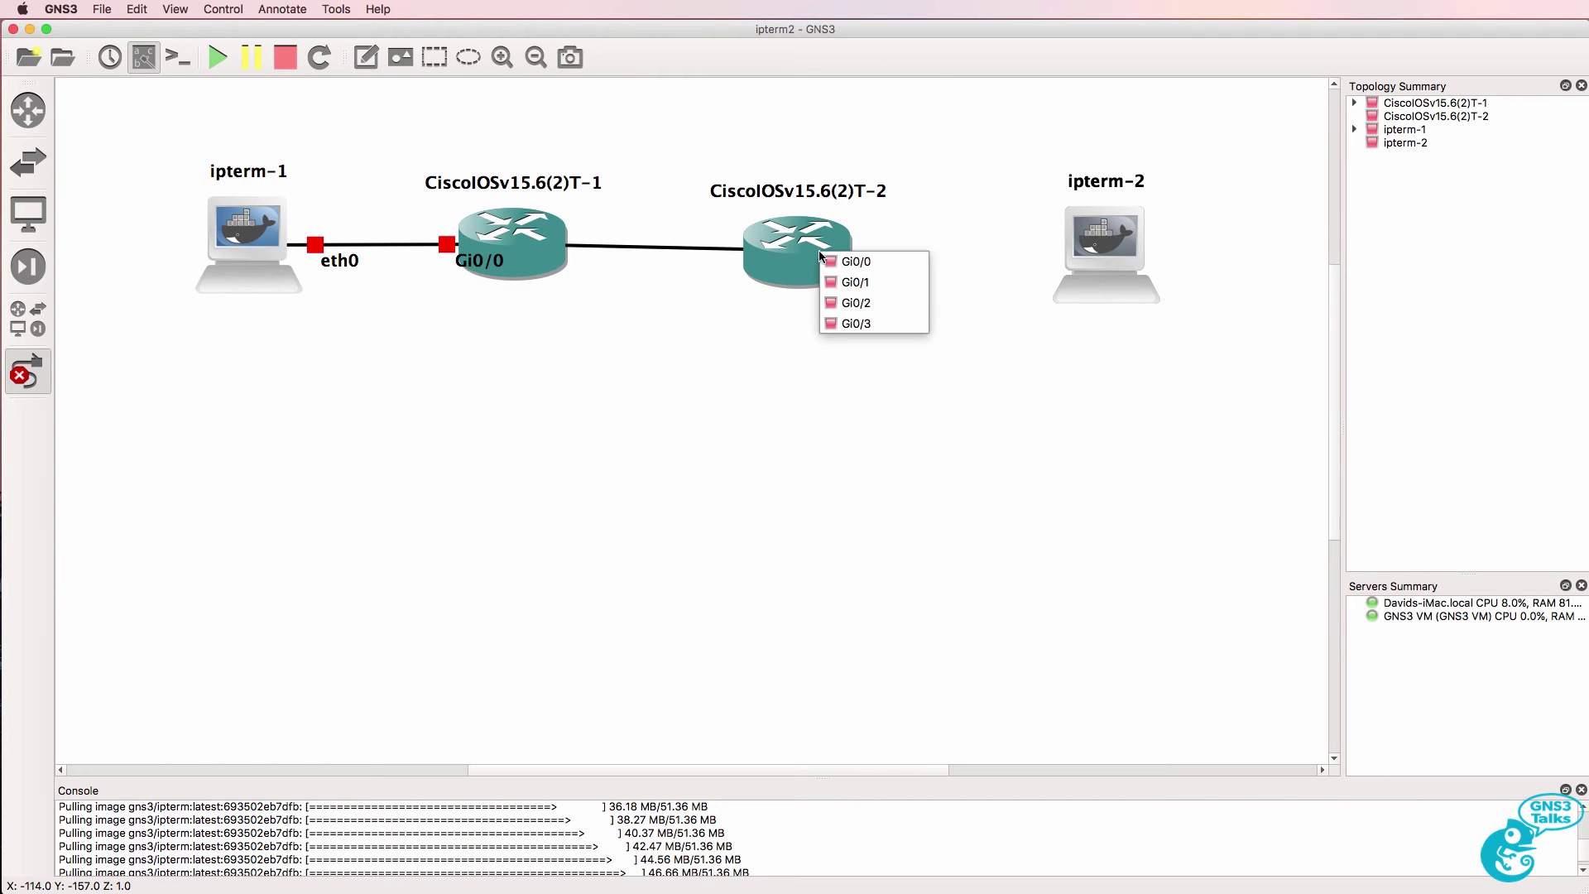
left_click(849, 281)
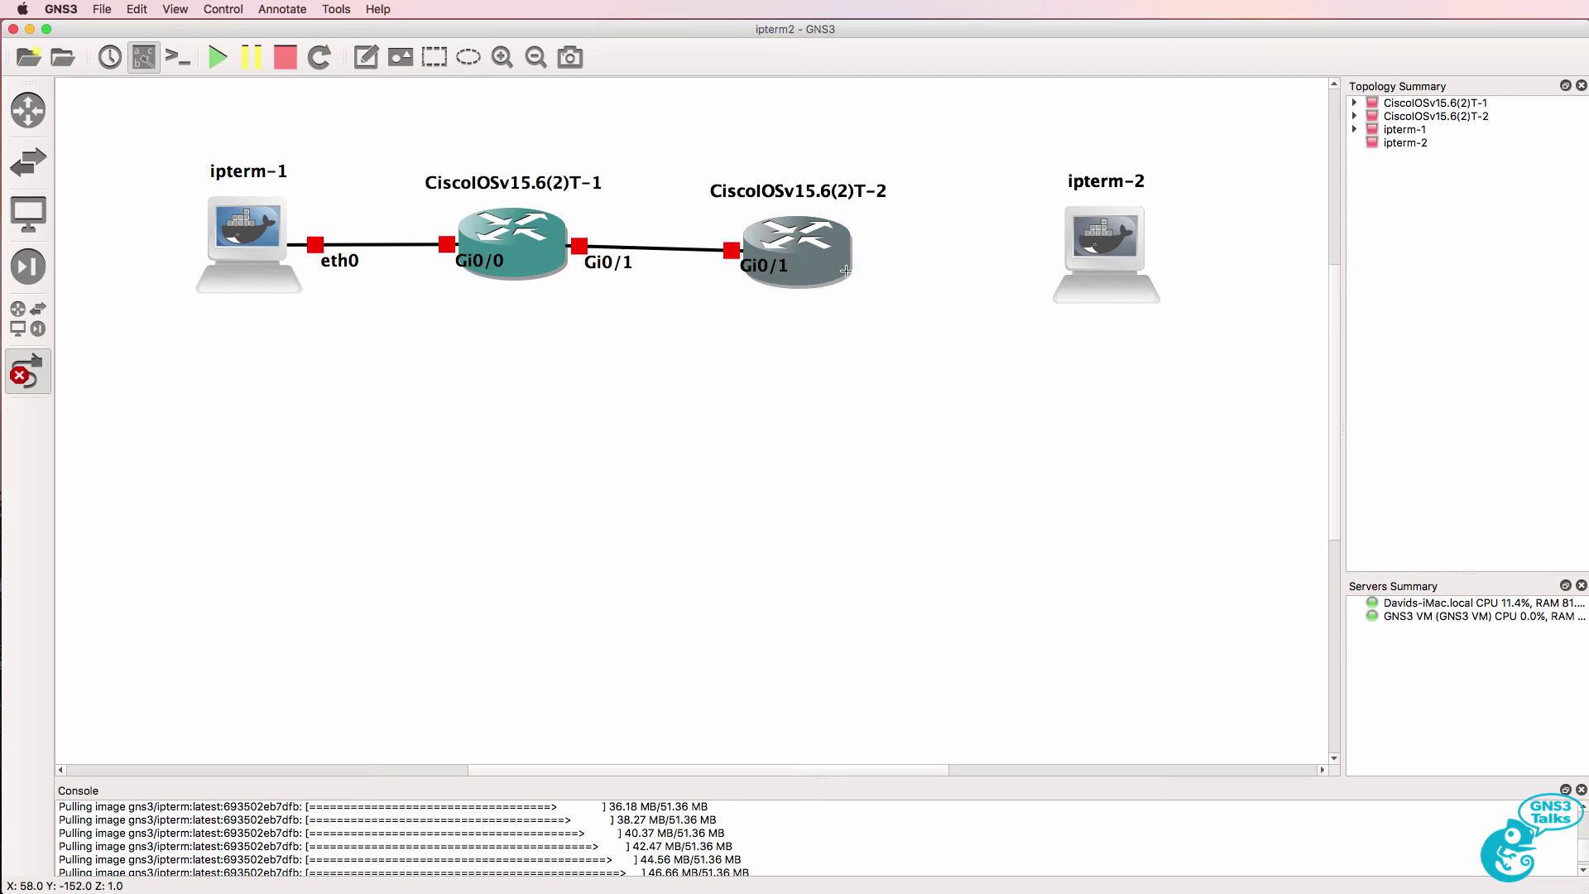
Step: Link router 2 Gi0/0 to ipterm-2 eth0 and finish adding links
left_click(830, 254)
left_click(857, 259)
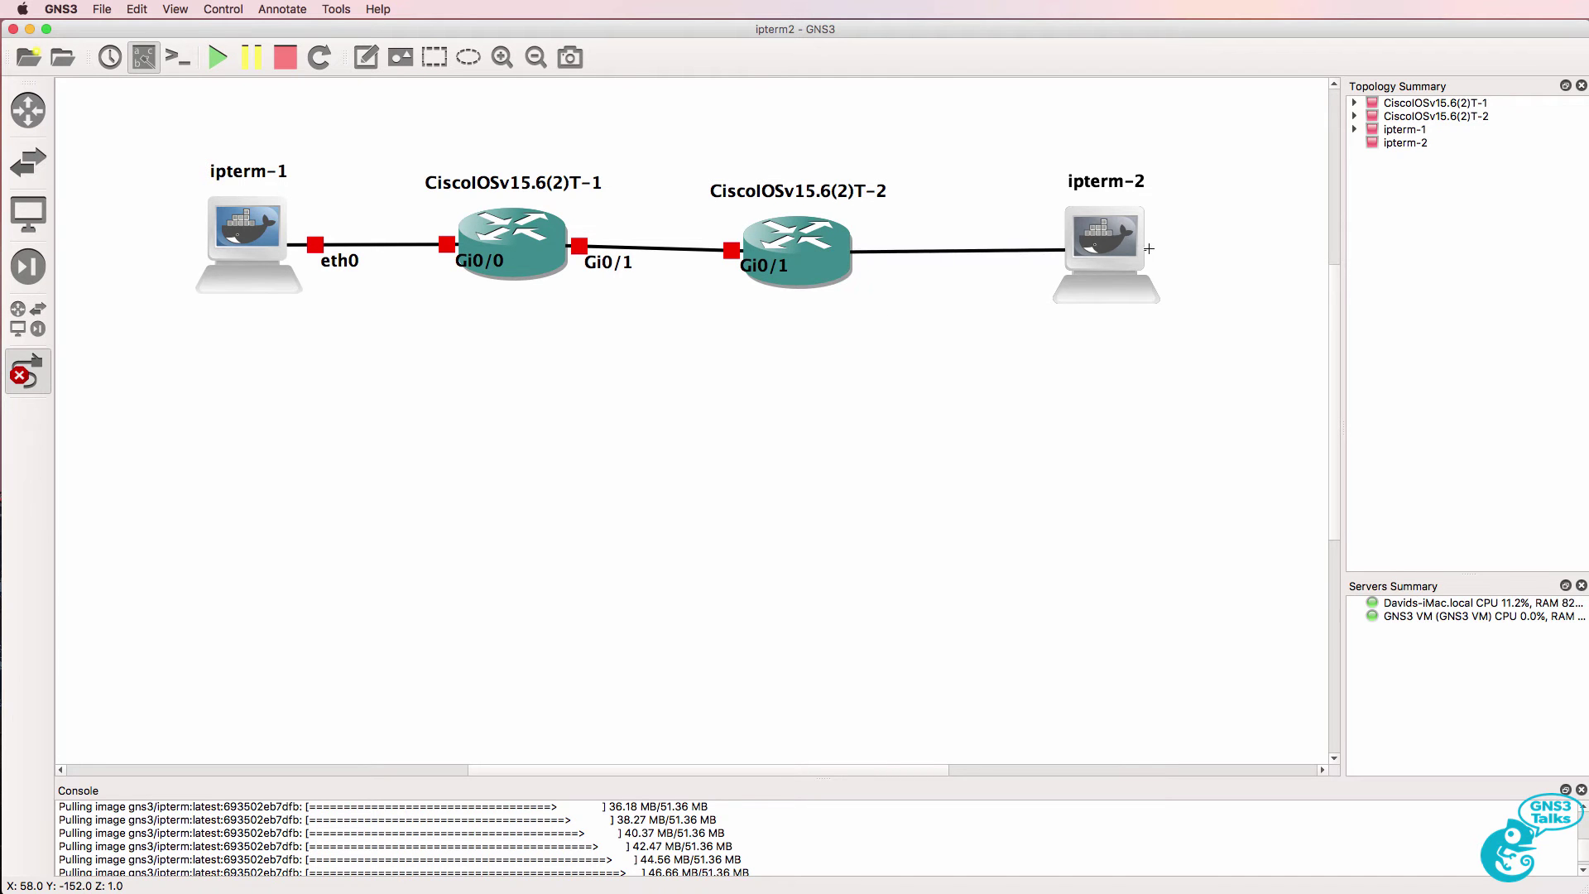
left_click(1101, 248)
left_click(1126, 256)
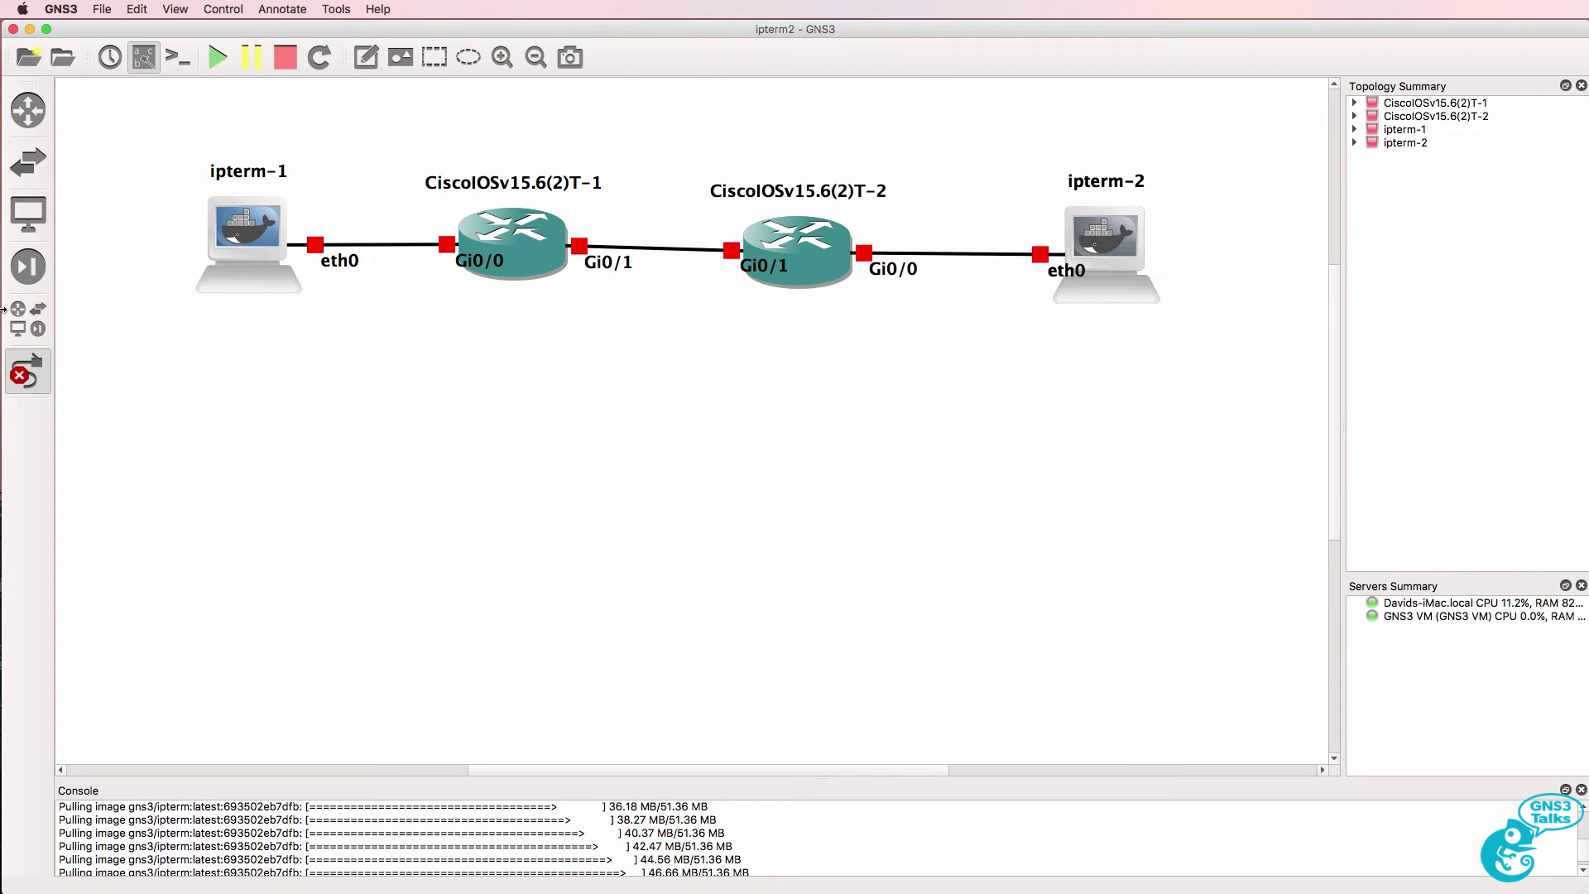
left_click(28, 380)
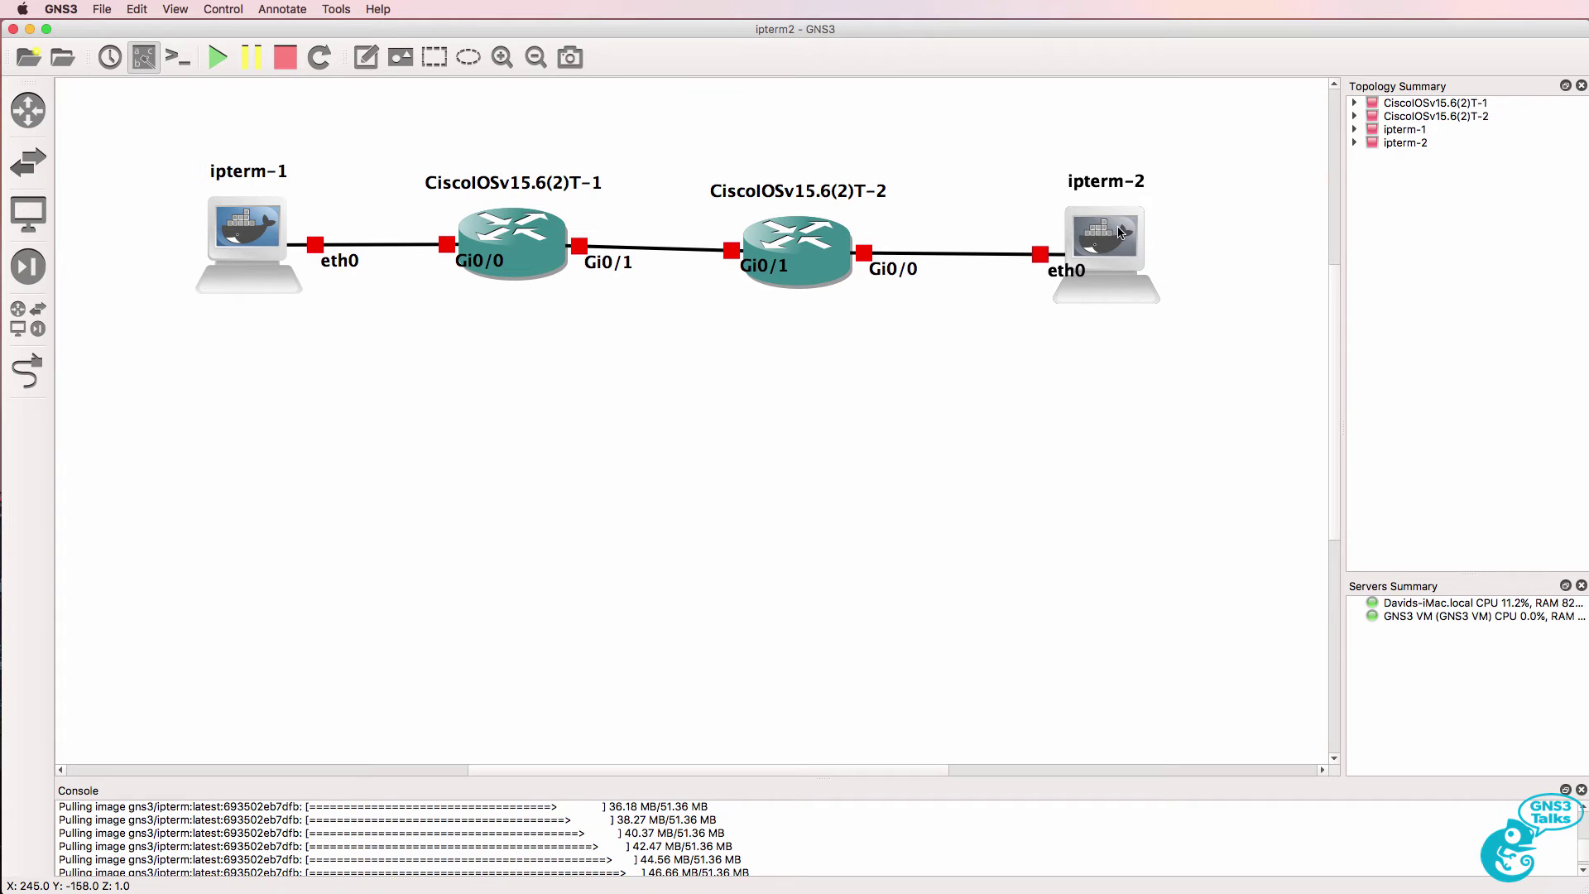
Step: Align ipterm-2 and the second router in line and move the Gi0/1 label clear
left_click_drag(1119, 232, 1109, 230)
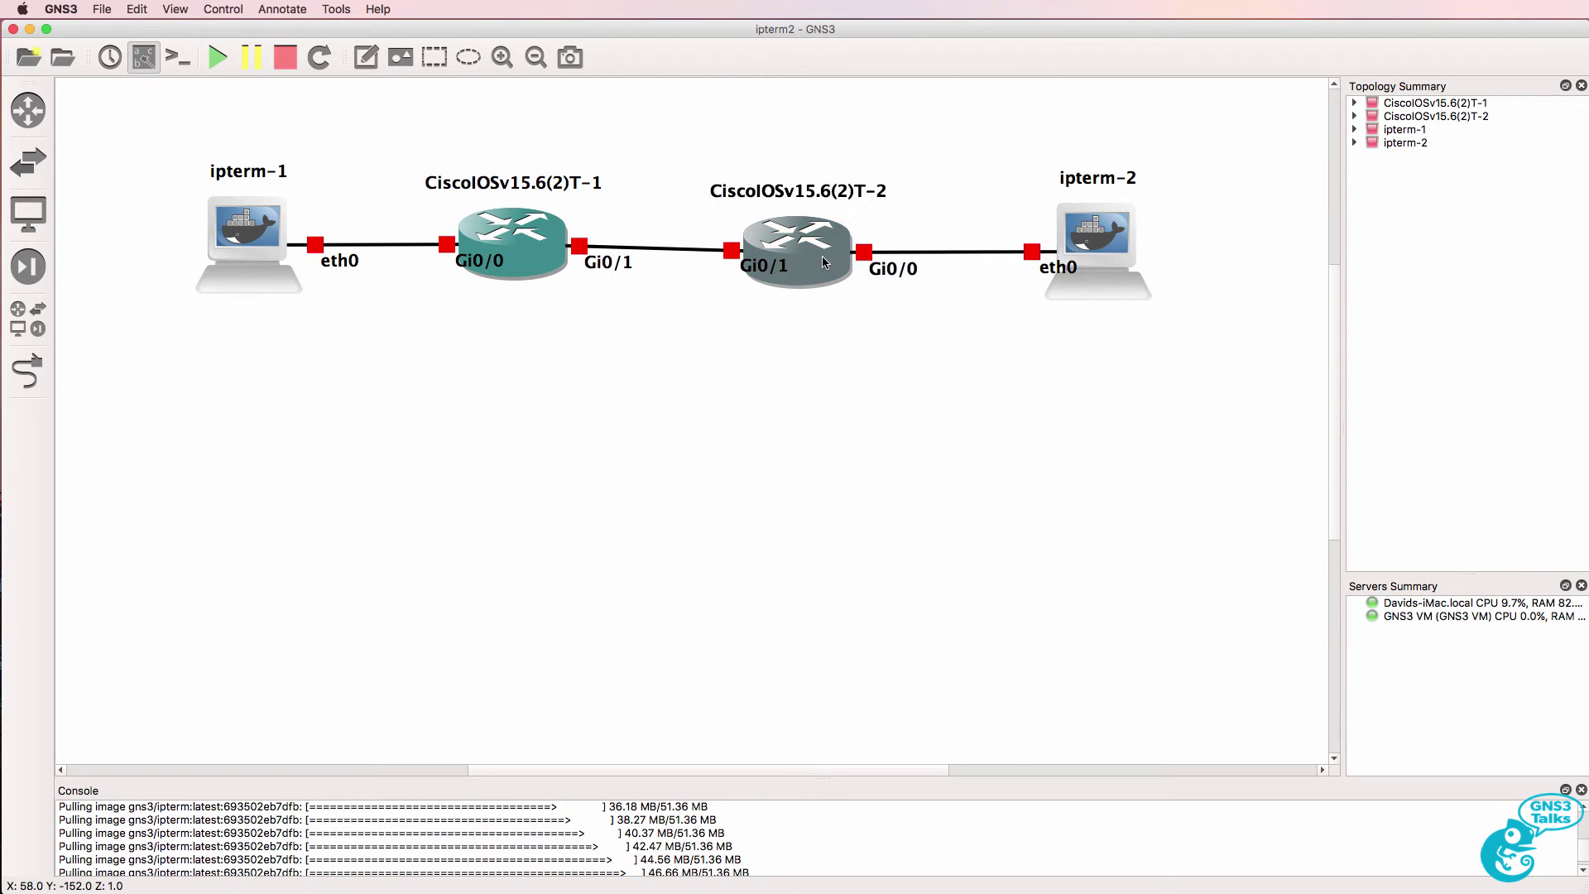
mouse_move(823, 262)
left_mouse_down()
mouse_move(825, 240)
mouse_move(828, 253)
left_mouse_up()
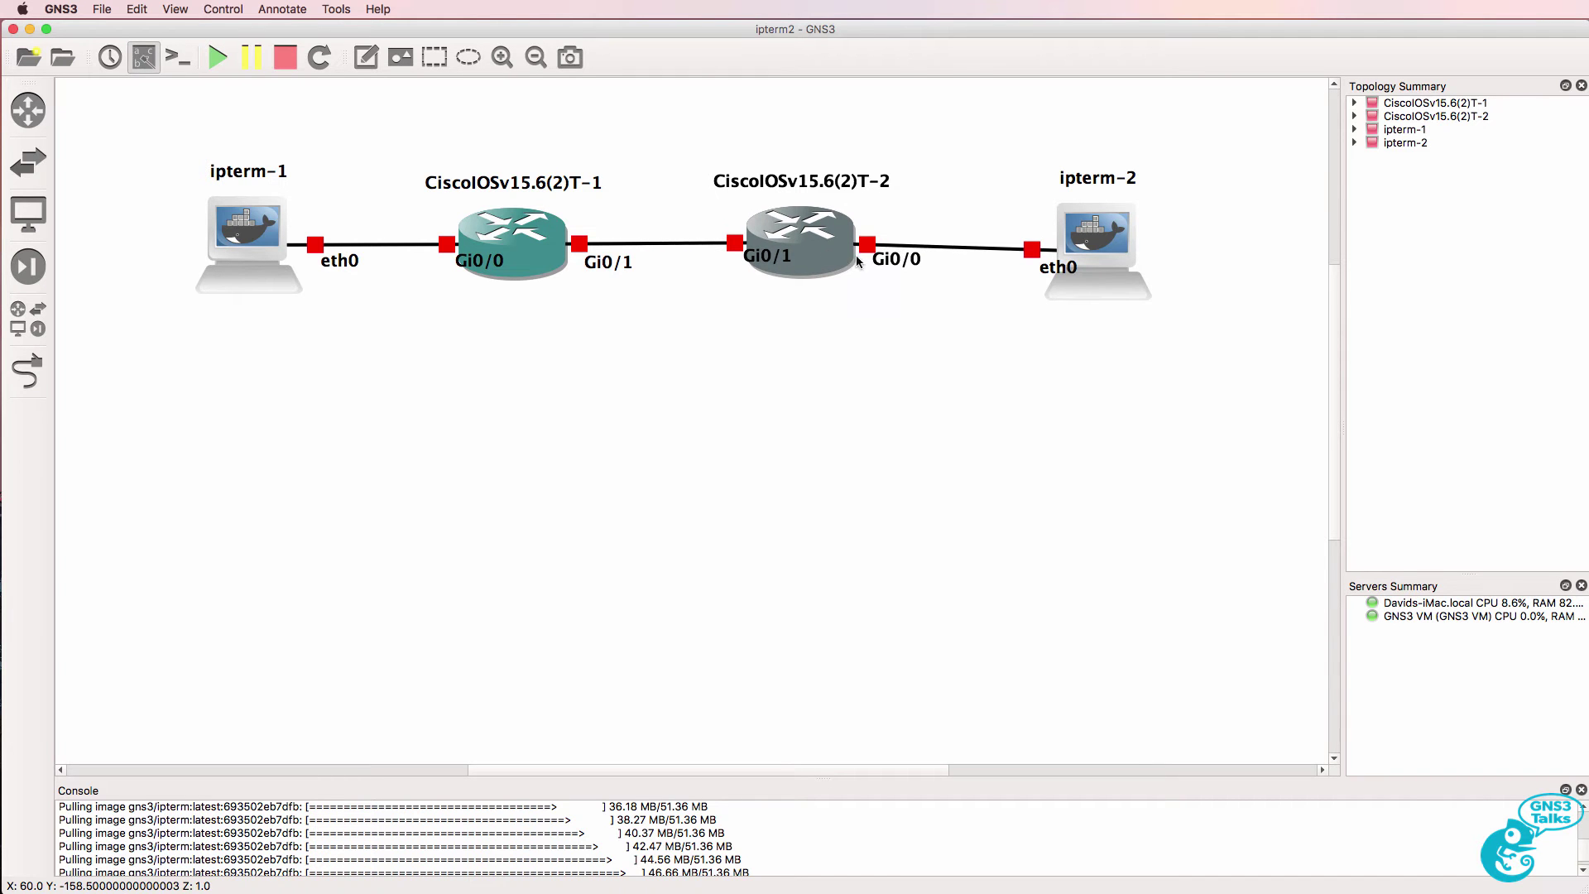
mouse_move(1086, 250)
left_mouse_down()
mouse_move(1075, 231)
mouse_move(1025, 265)
left_mouse_up()
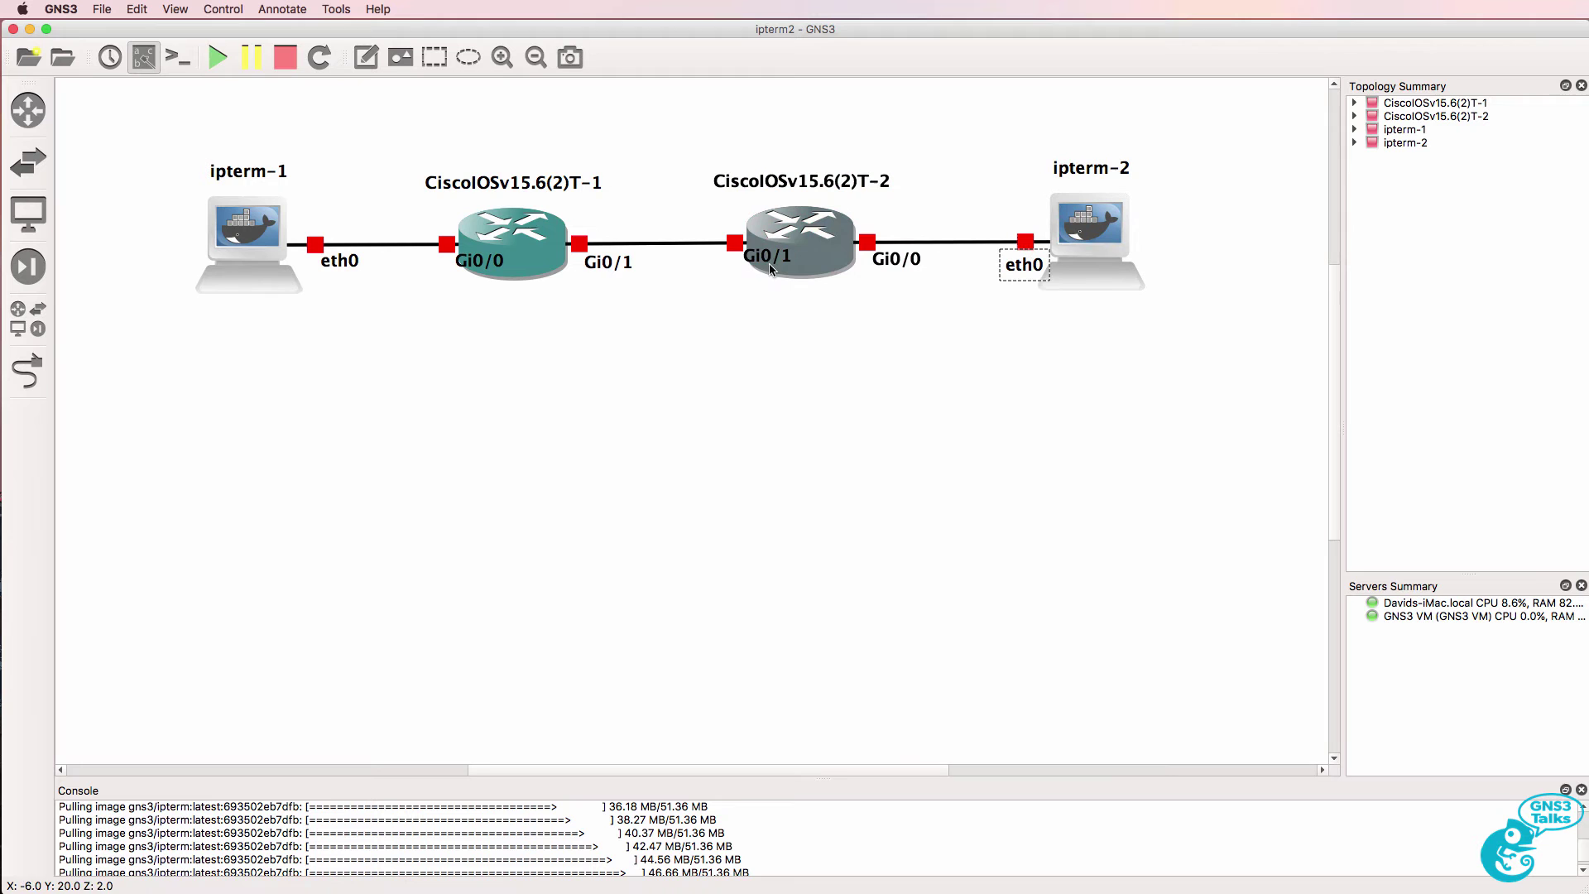
left_click_drag(772, 263, 710, 273)
Step: Start all devices and move the first router's Gi0/0 label off the router
left_click(218, 57)
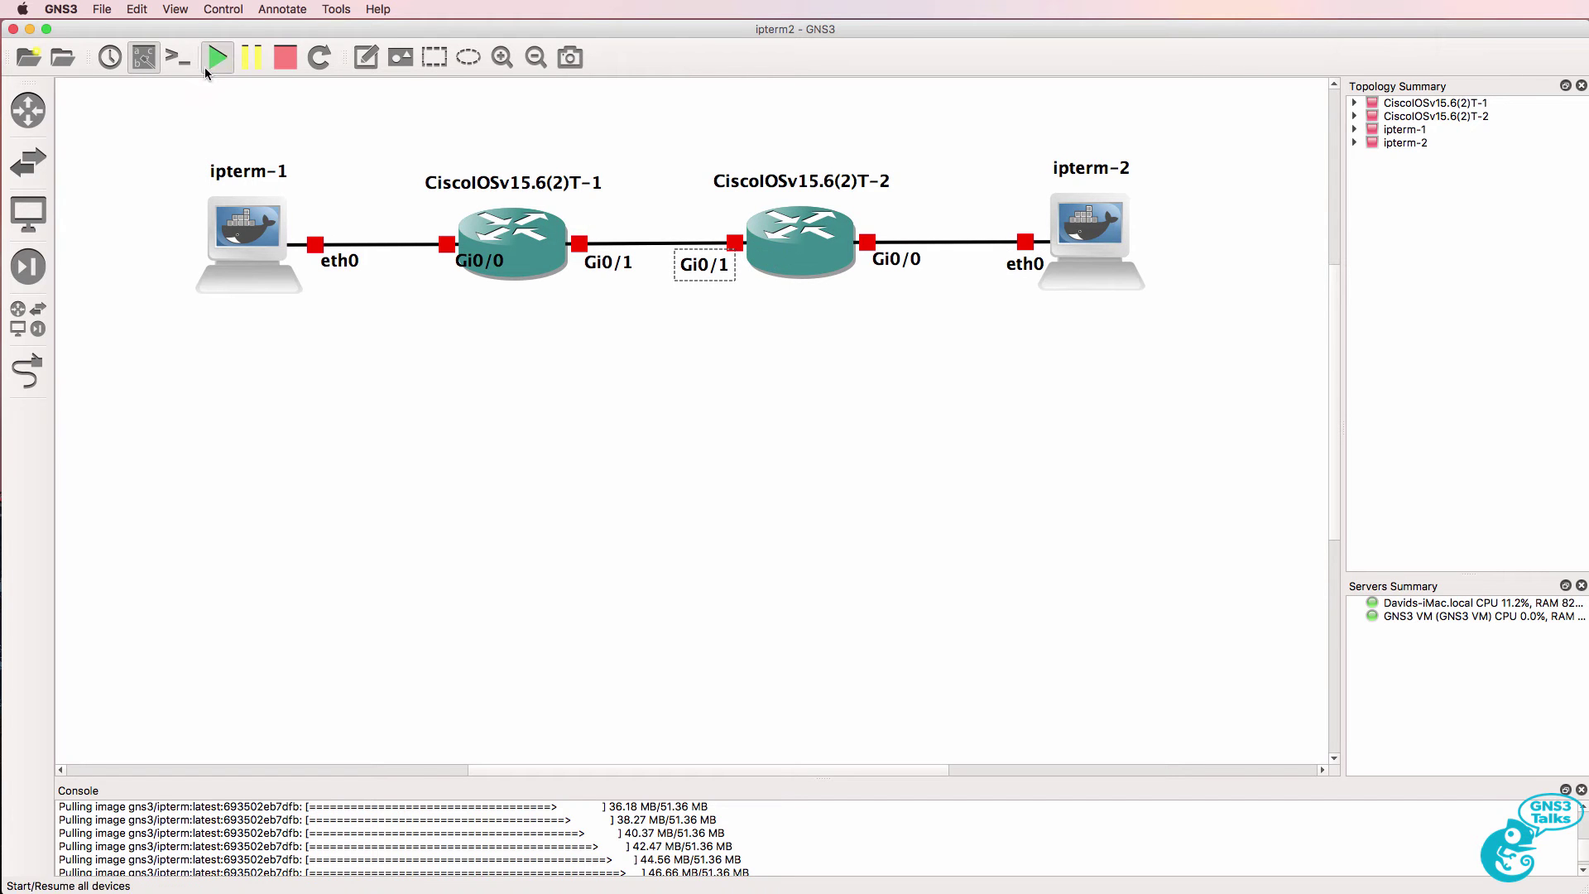
left_click_drag(455, 264, 407, 269)
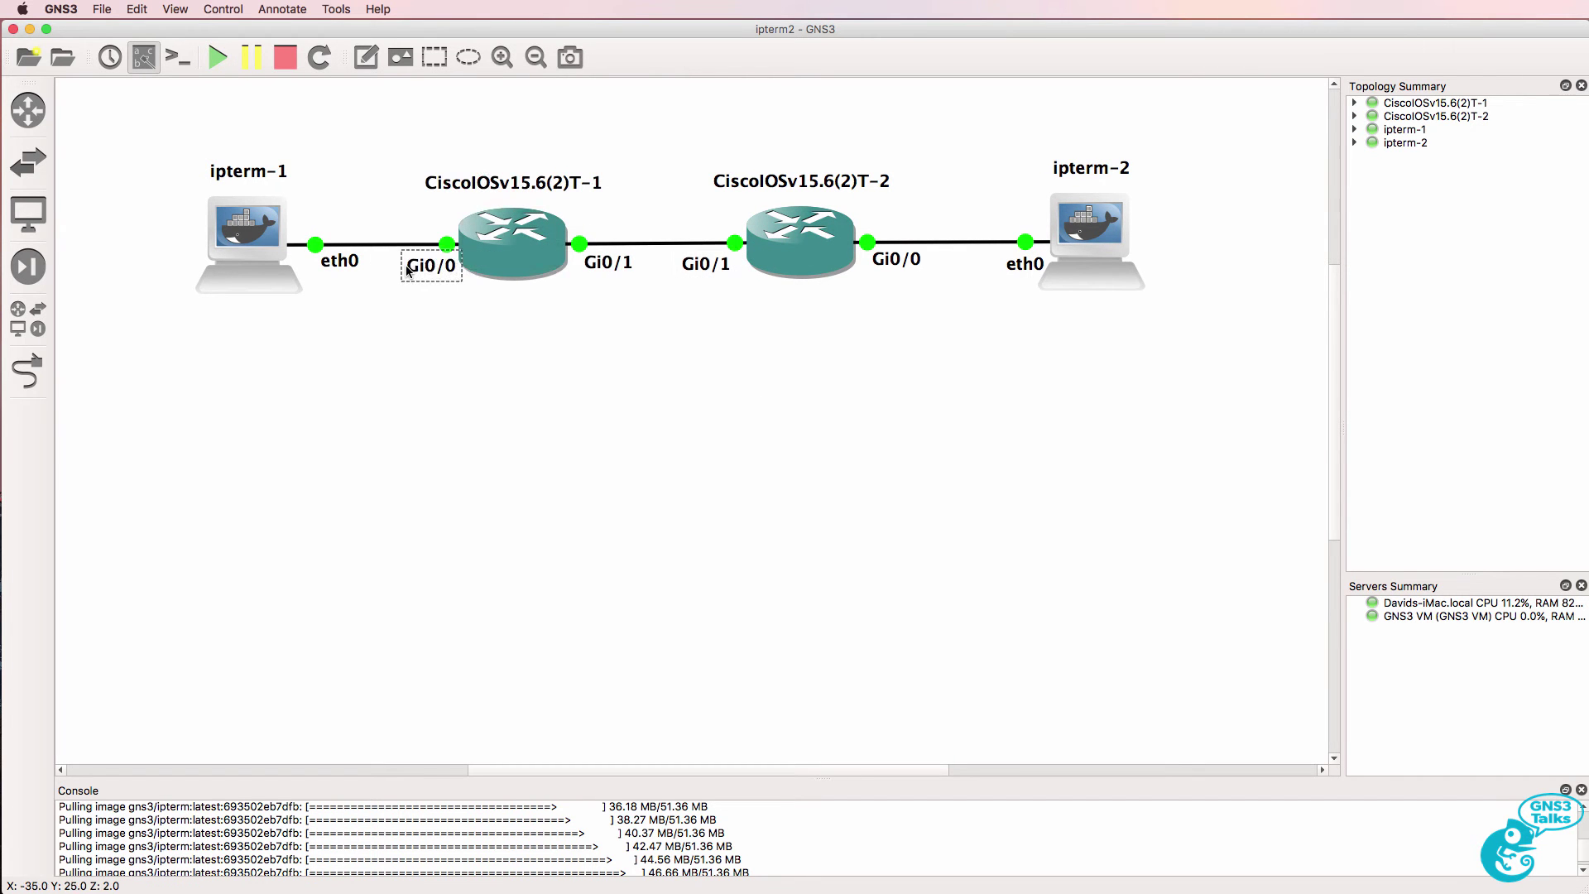
left_click_drag(1330, 293, 1331, 316)
Step: Open consoles to all devices and arrange both router console windows
left_click(178, 58)
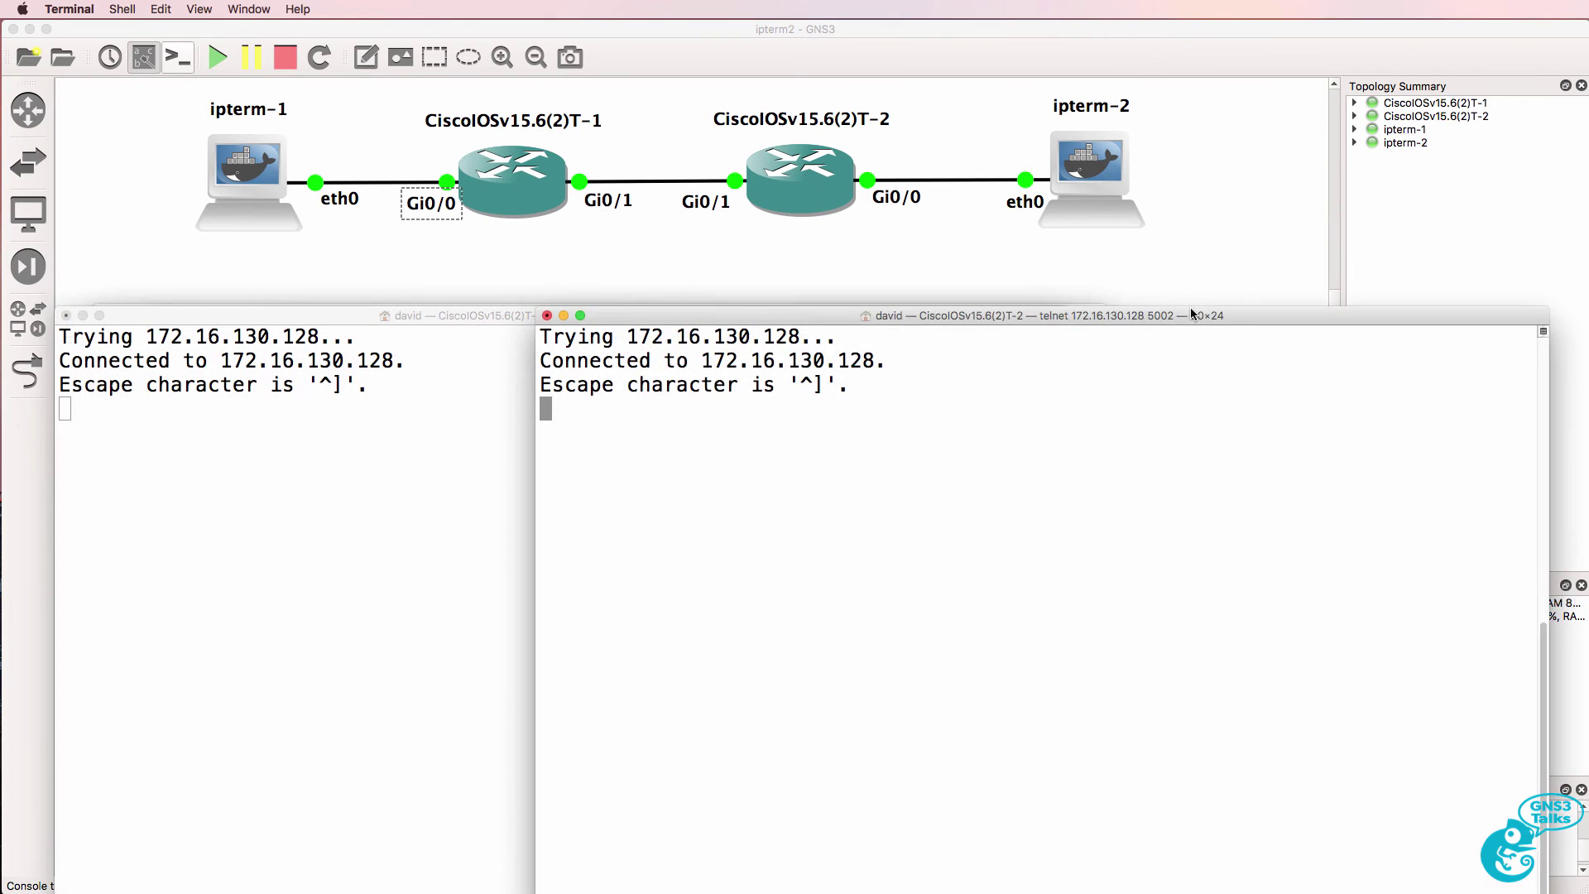
left_click_drag(1175, 315, 1200, 295)
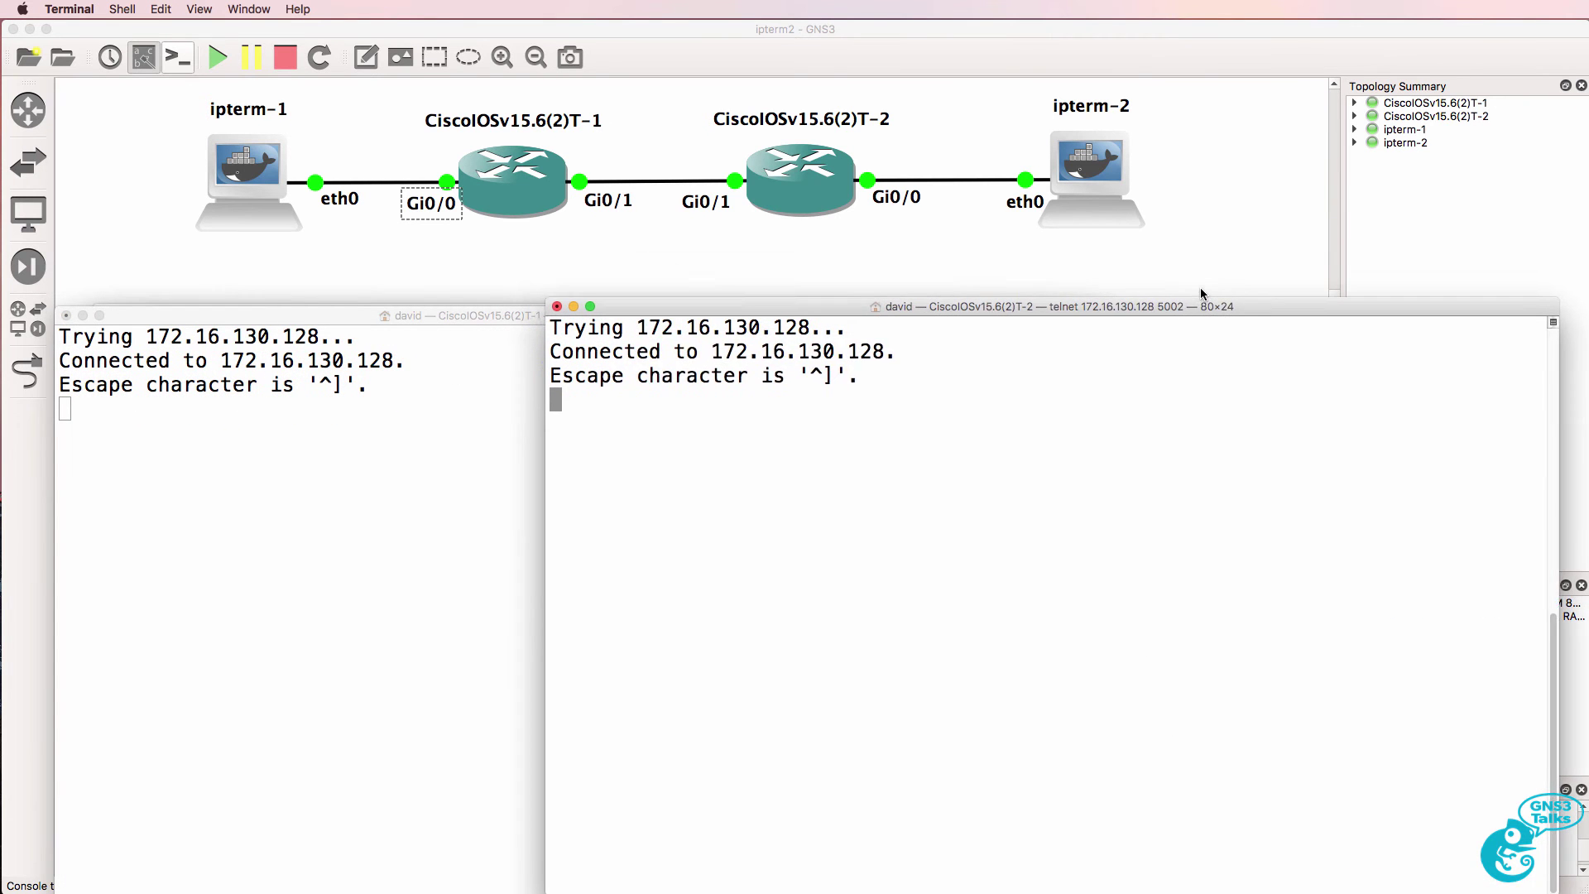
left_click_drag(349, 312, 369, 277)
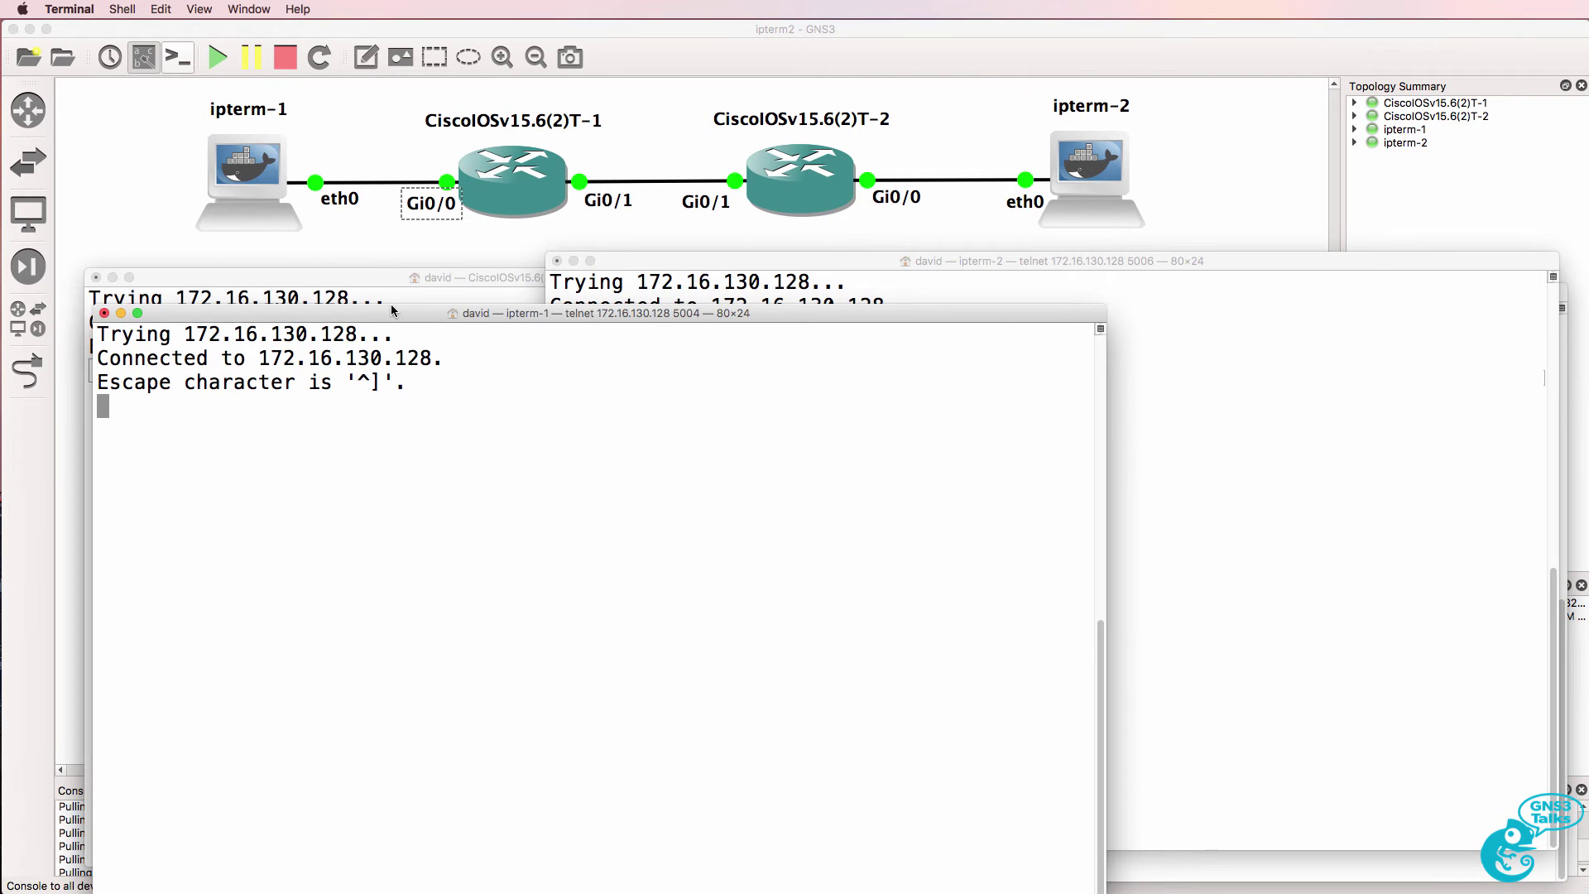
Step: Refresh the ipterm-1 prompt and run ifconfig in the ipterm-2 console
left_click_drag(392, 311, 379, 253)
key("Return")
key("Return")
key("Return")
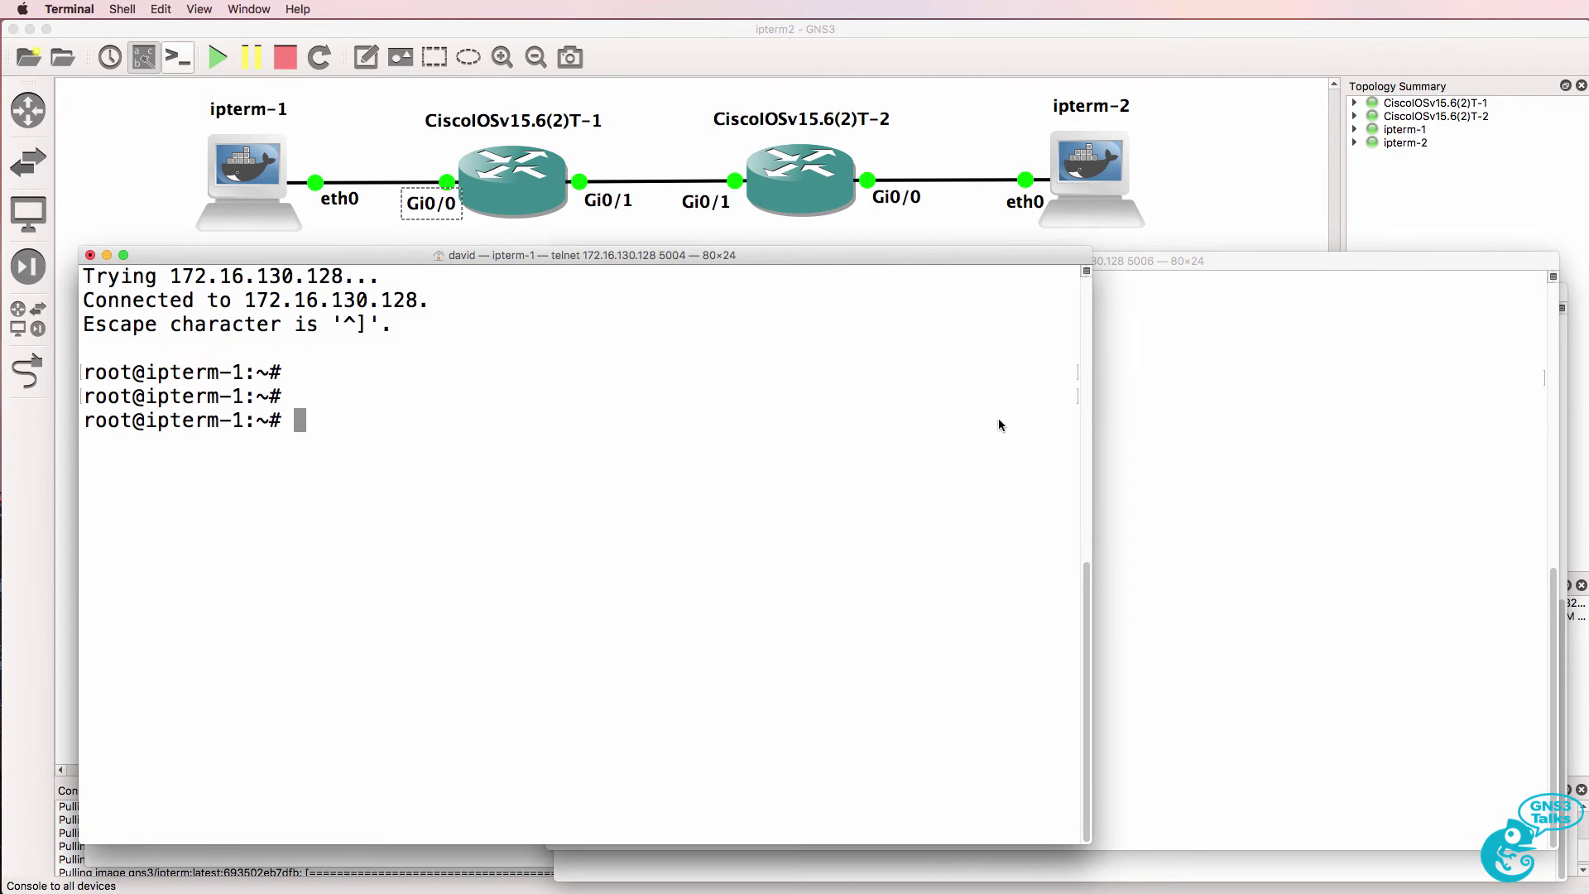
left_click(1317, 492)
type("ifconfig")
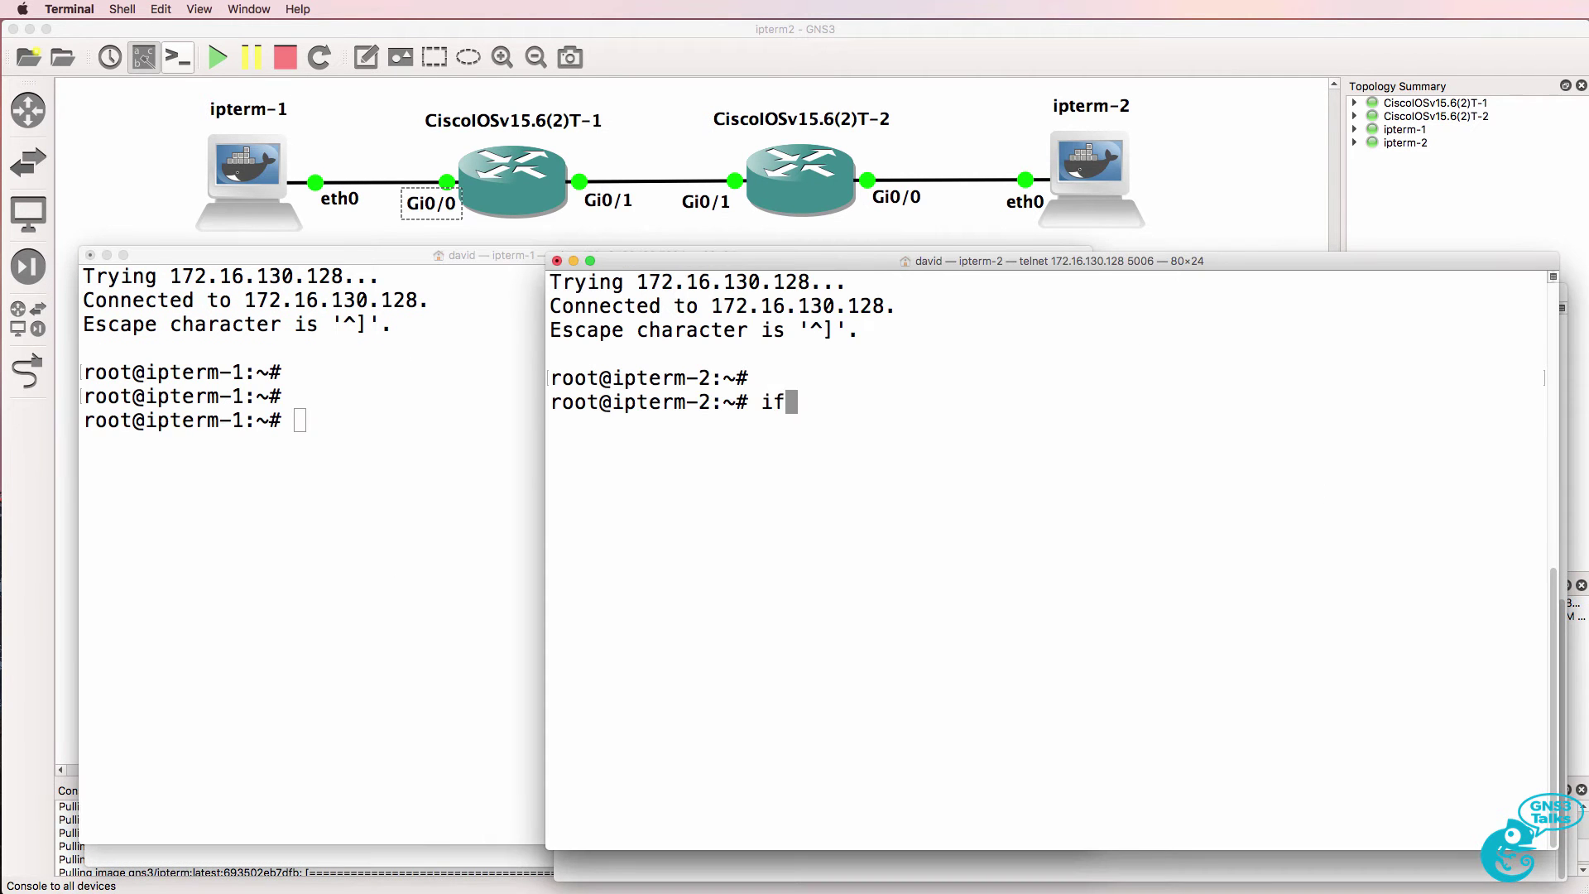
key("Return")
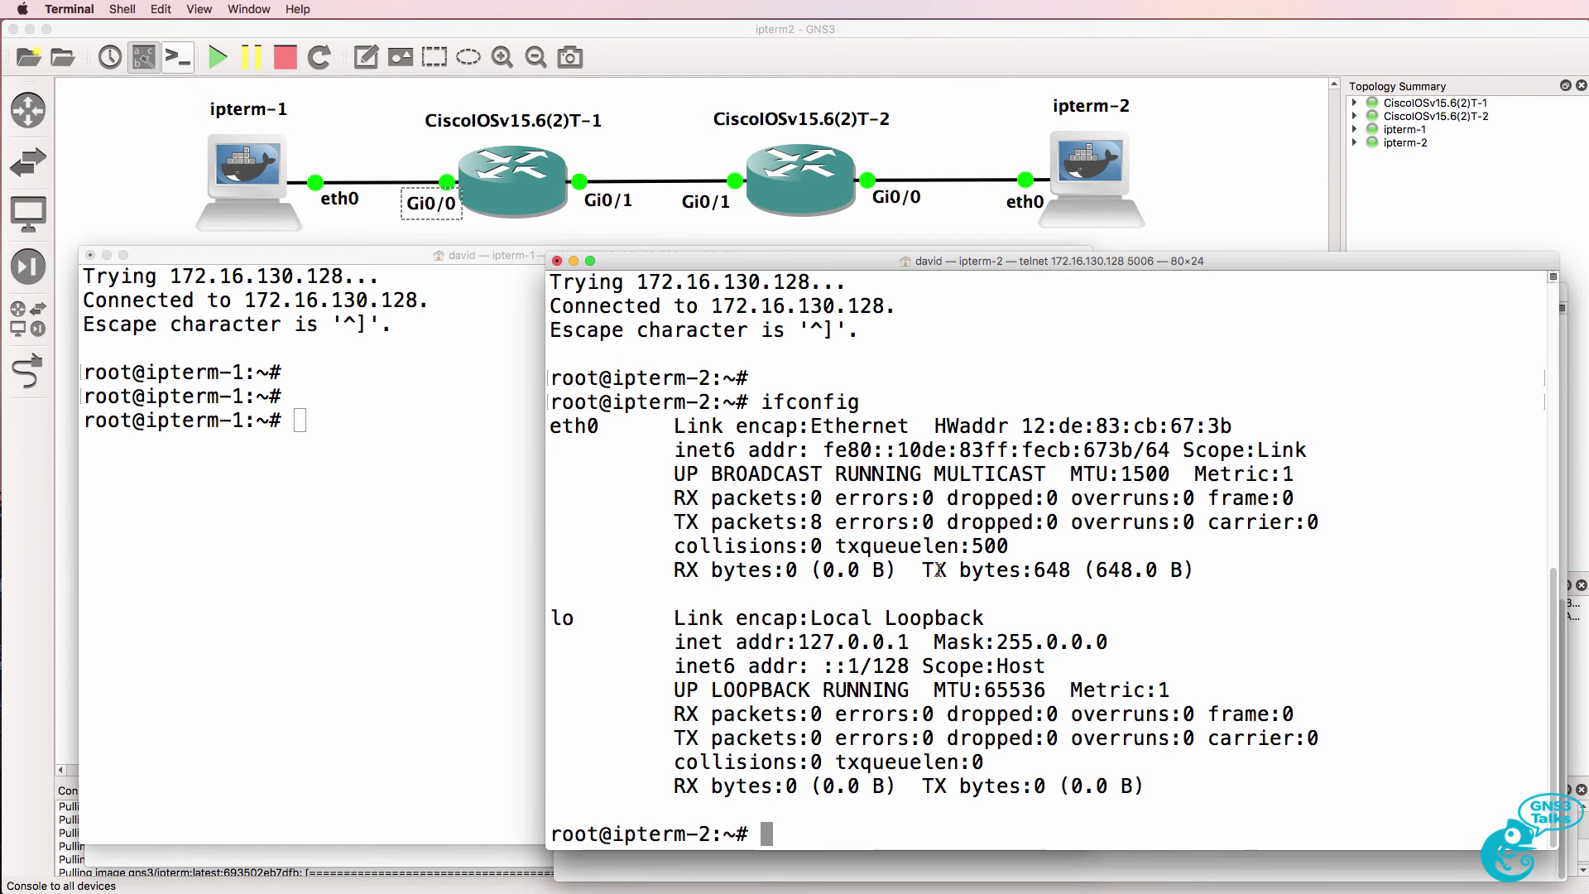
Step: Run ip addr on ipterm-1, check the router consoles, and return to the topology
left_click(469, 514)
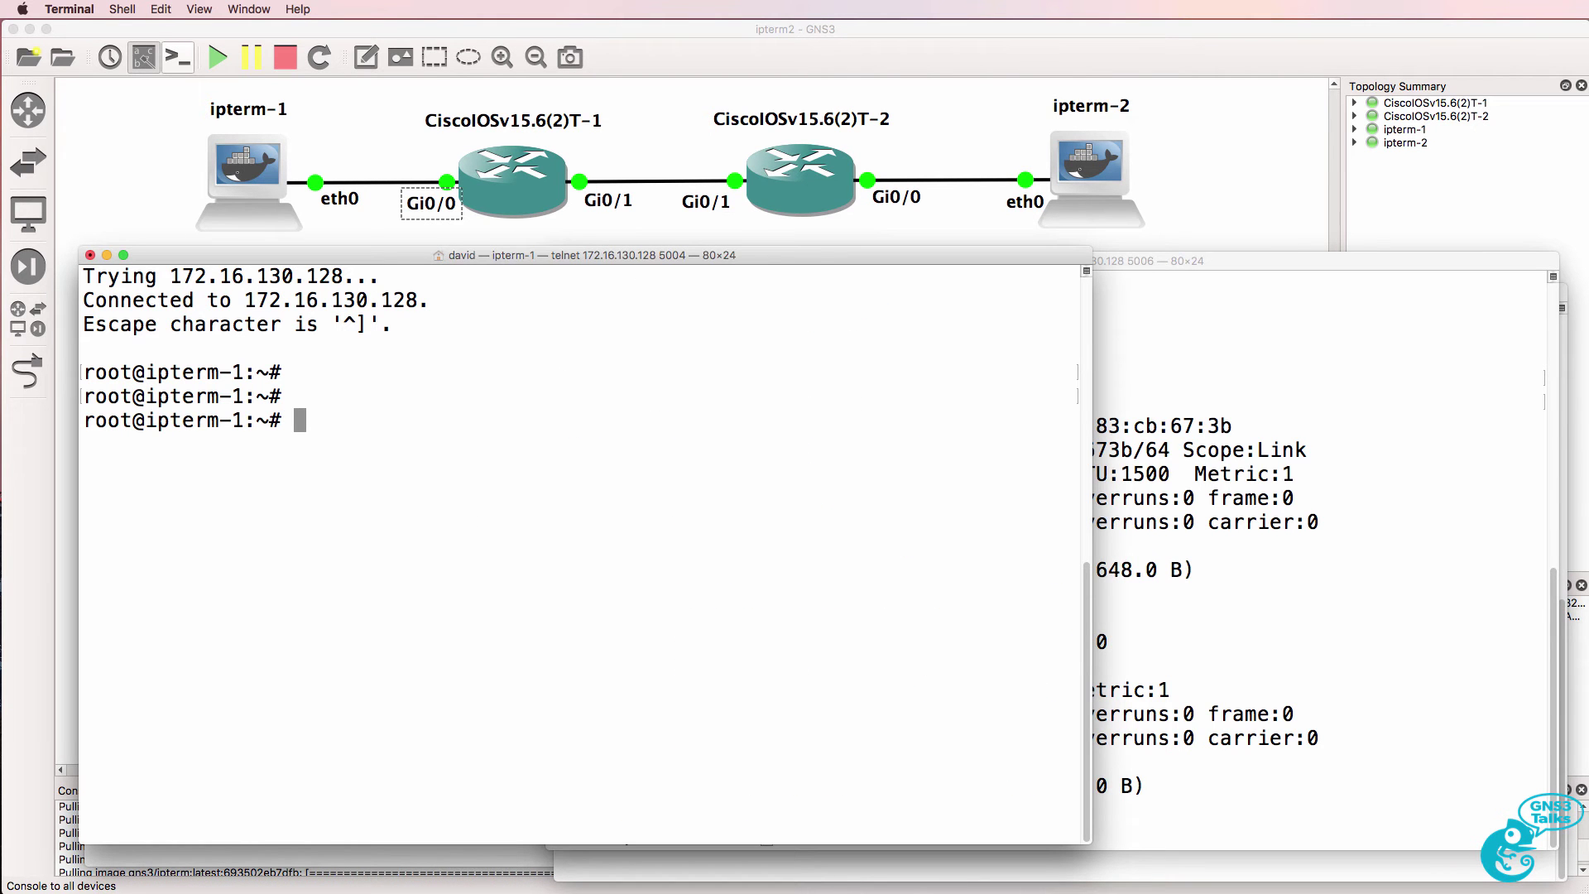
type("ip addre")
key("Return")
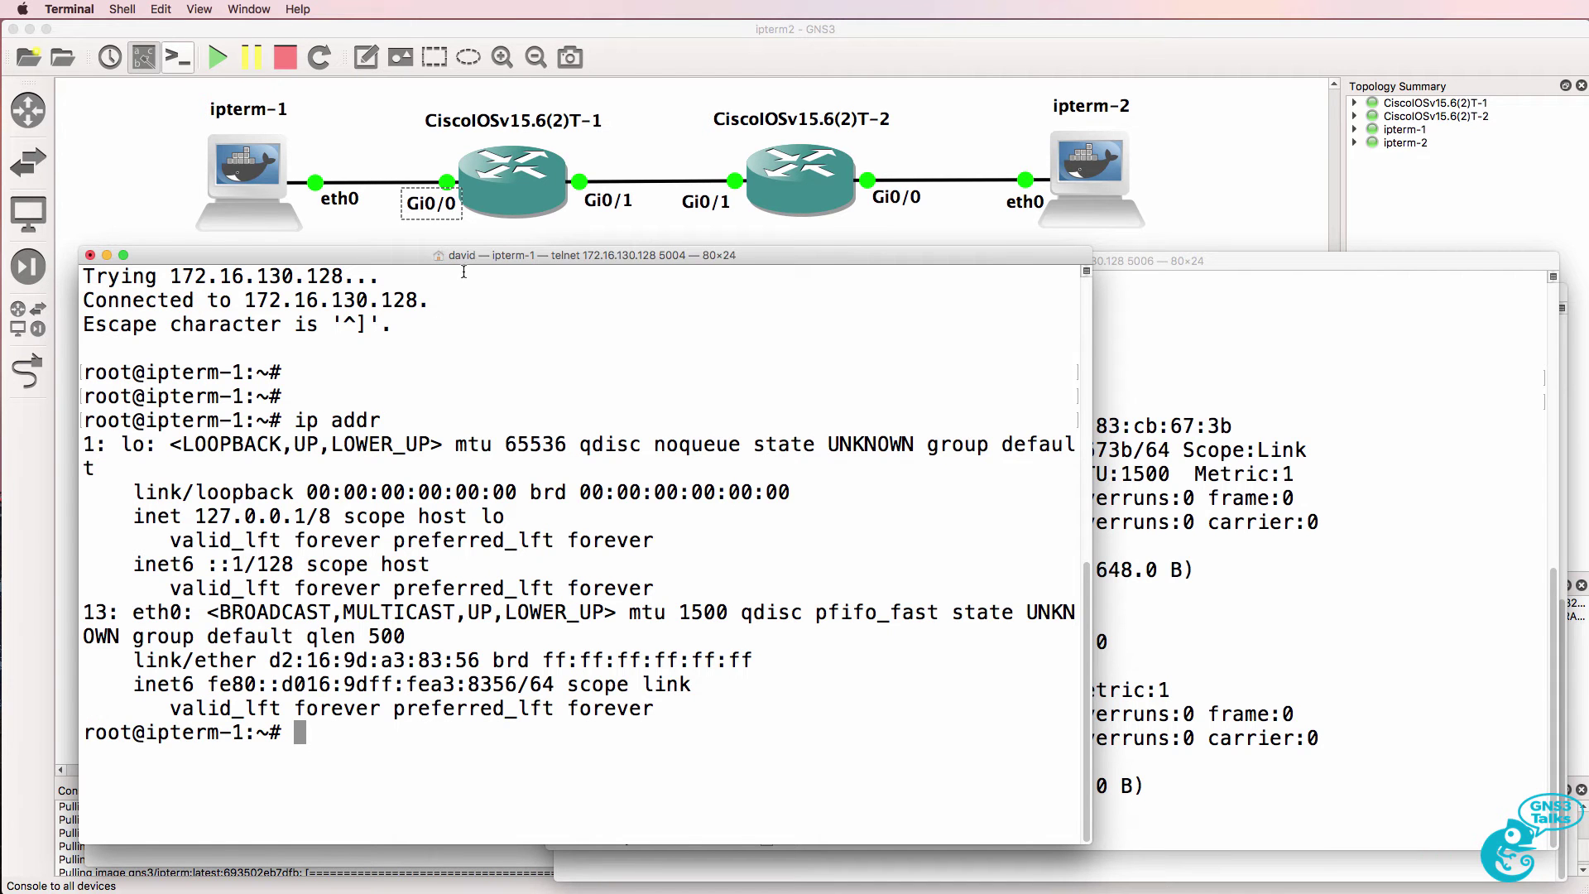
left_click(346, 239)
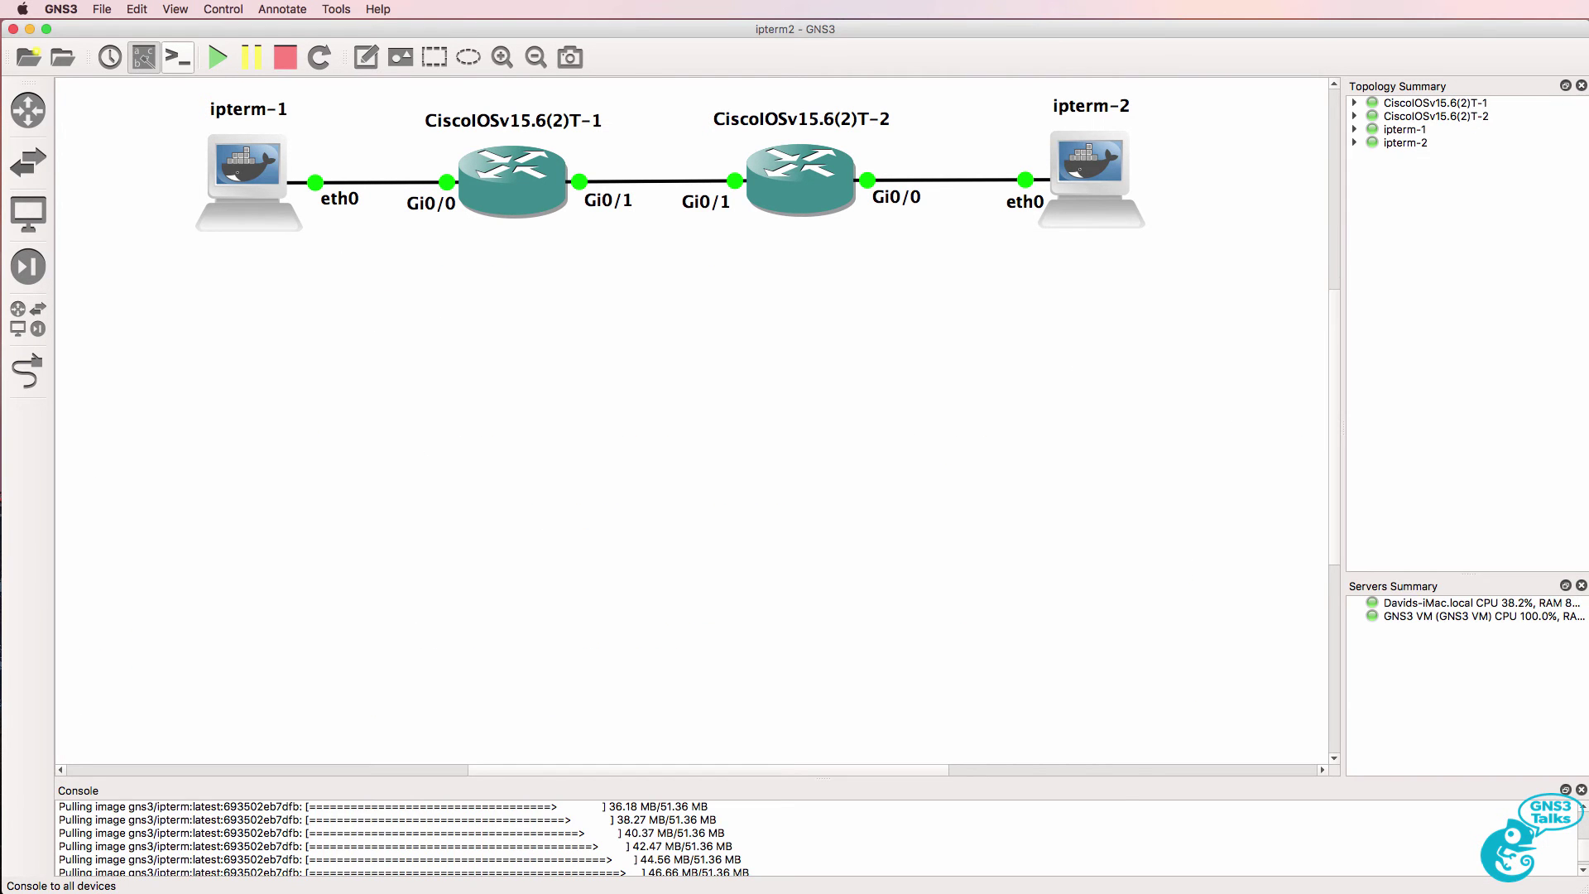
key("super+Tab")
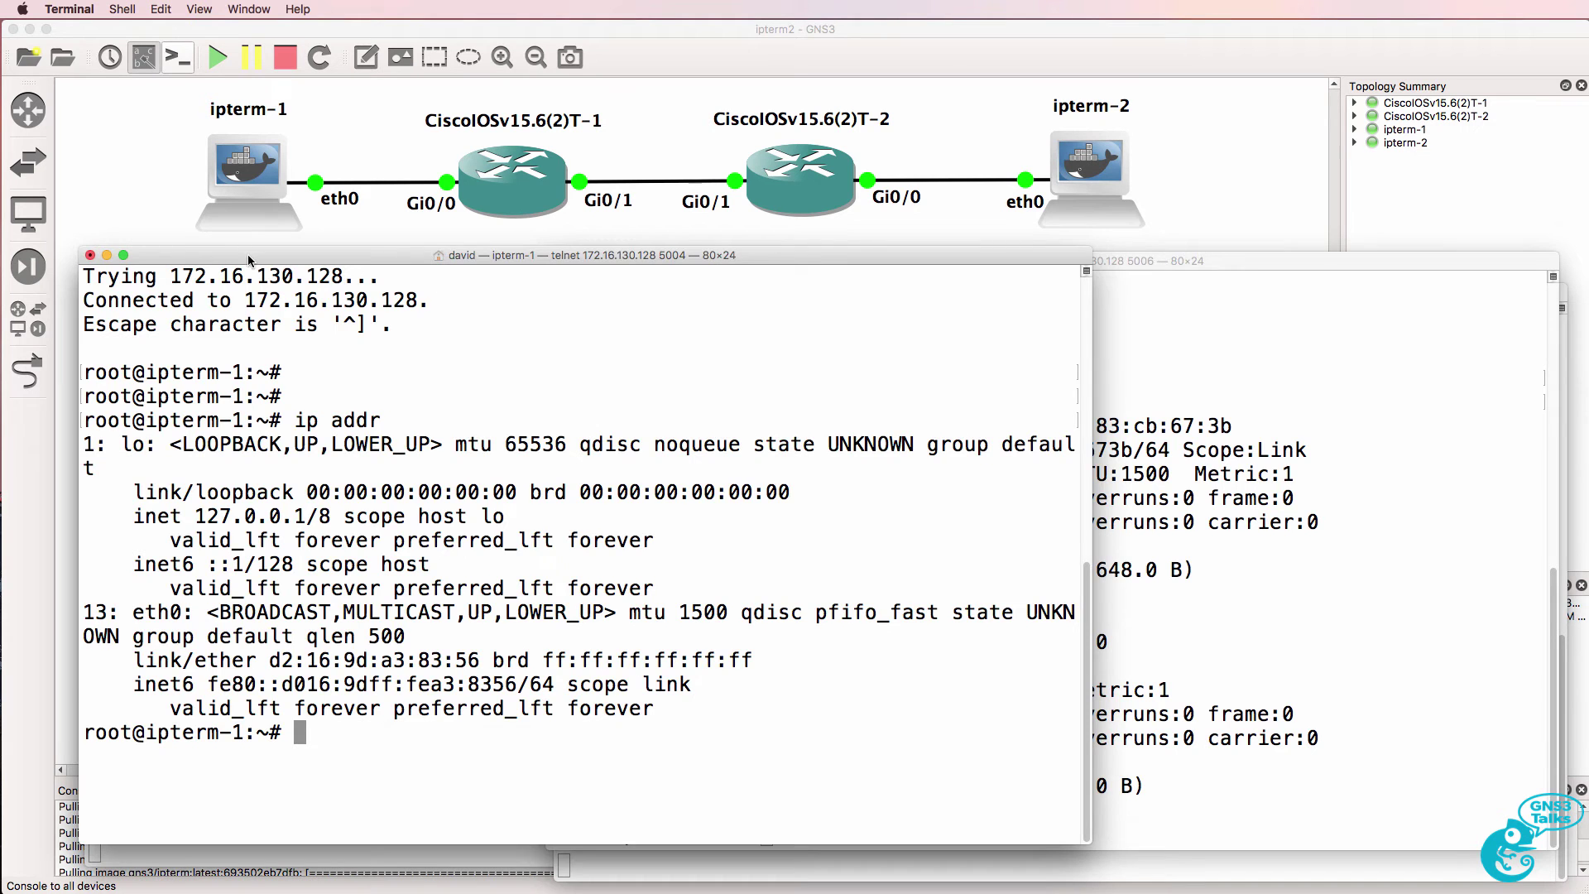
left_click(755, 262)
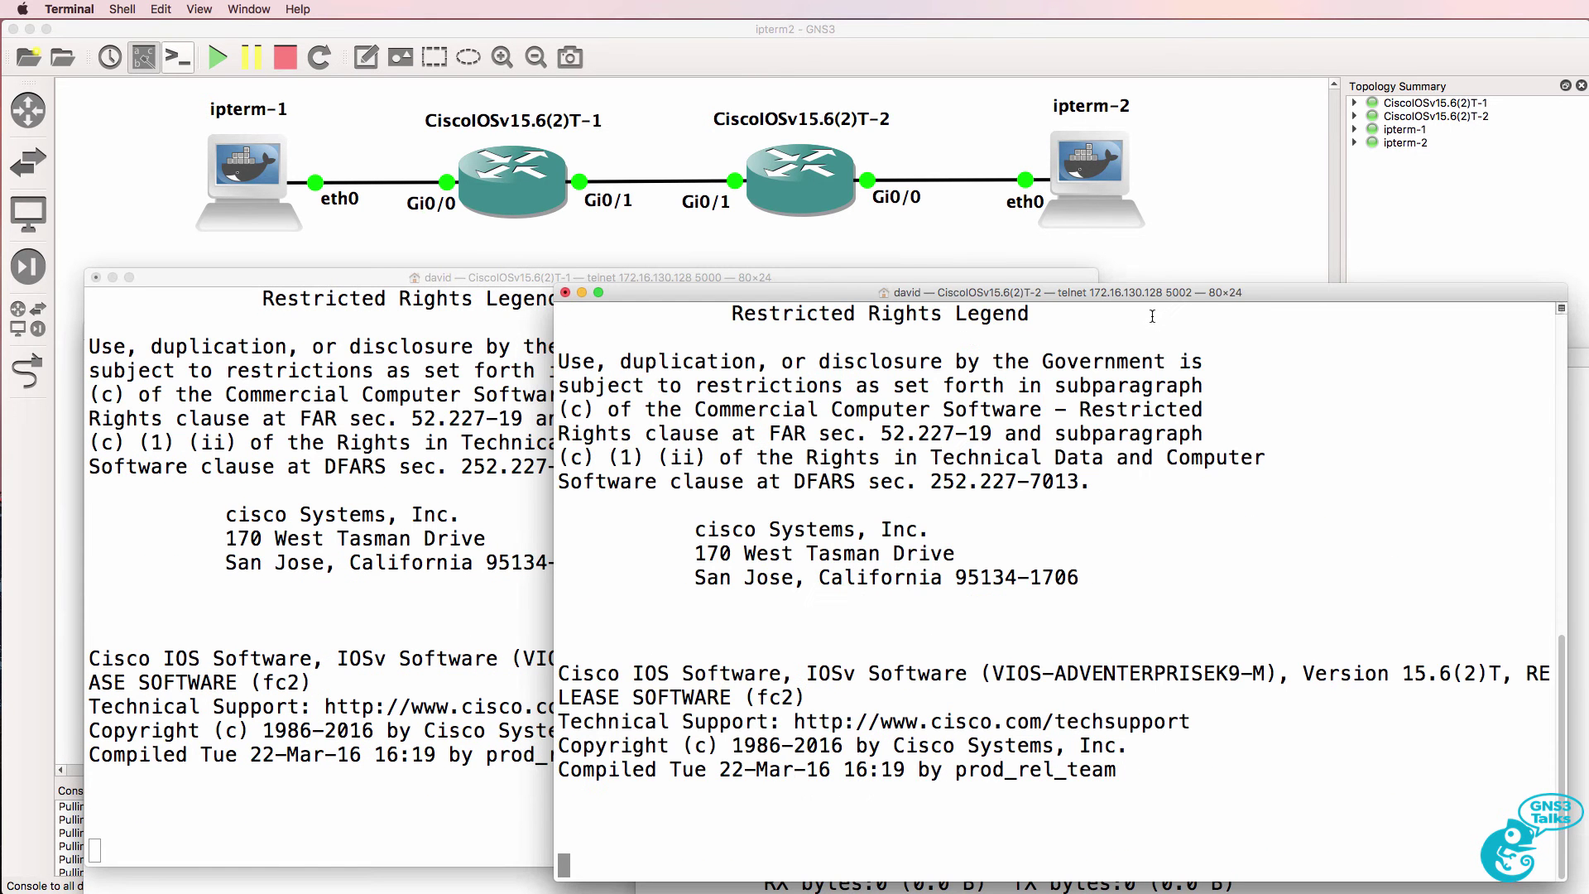
key("super+h")
Step: Stop ipterm-1 and open its network configuration for editing
right_click(234, 188)
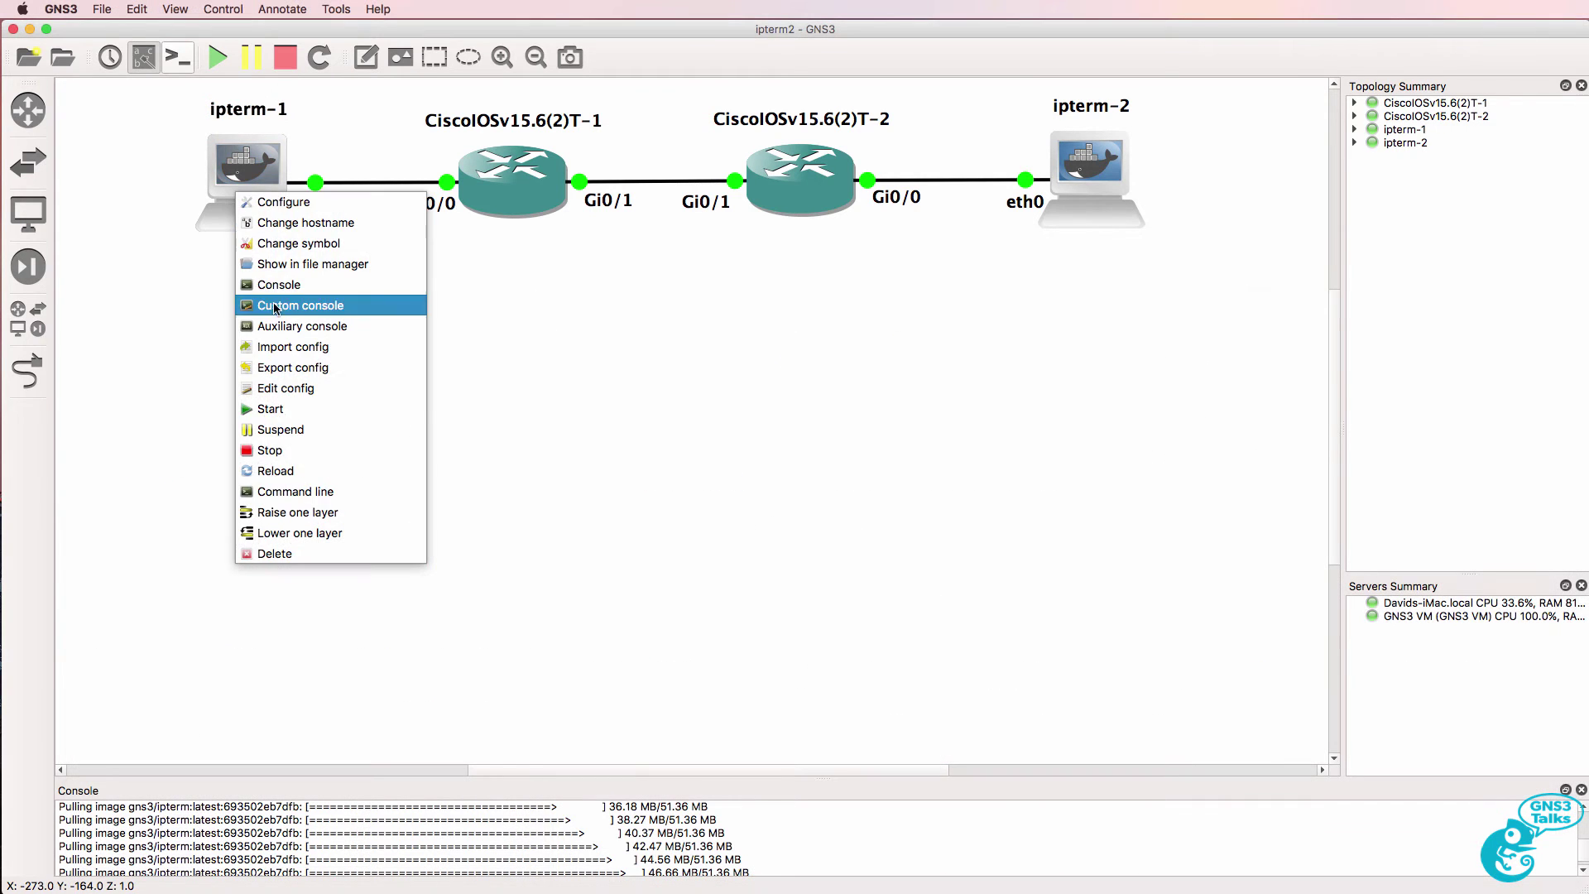
left_click(299, 449)
right_click(224, 173)
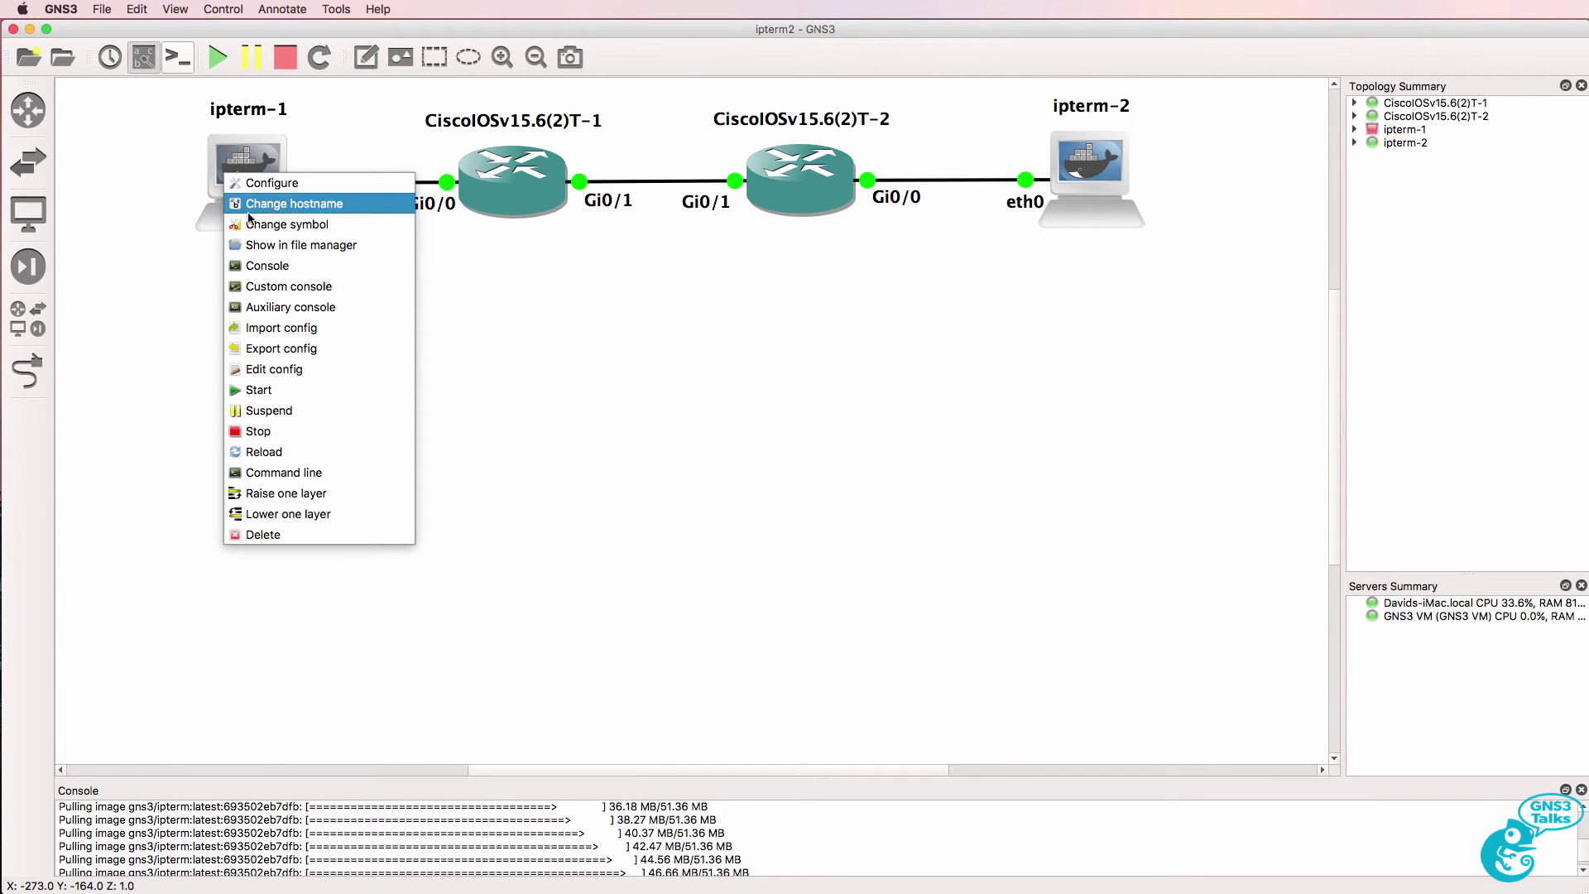
left_click(291, 369)
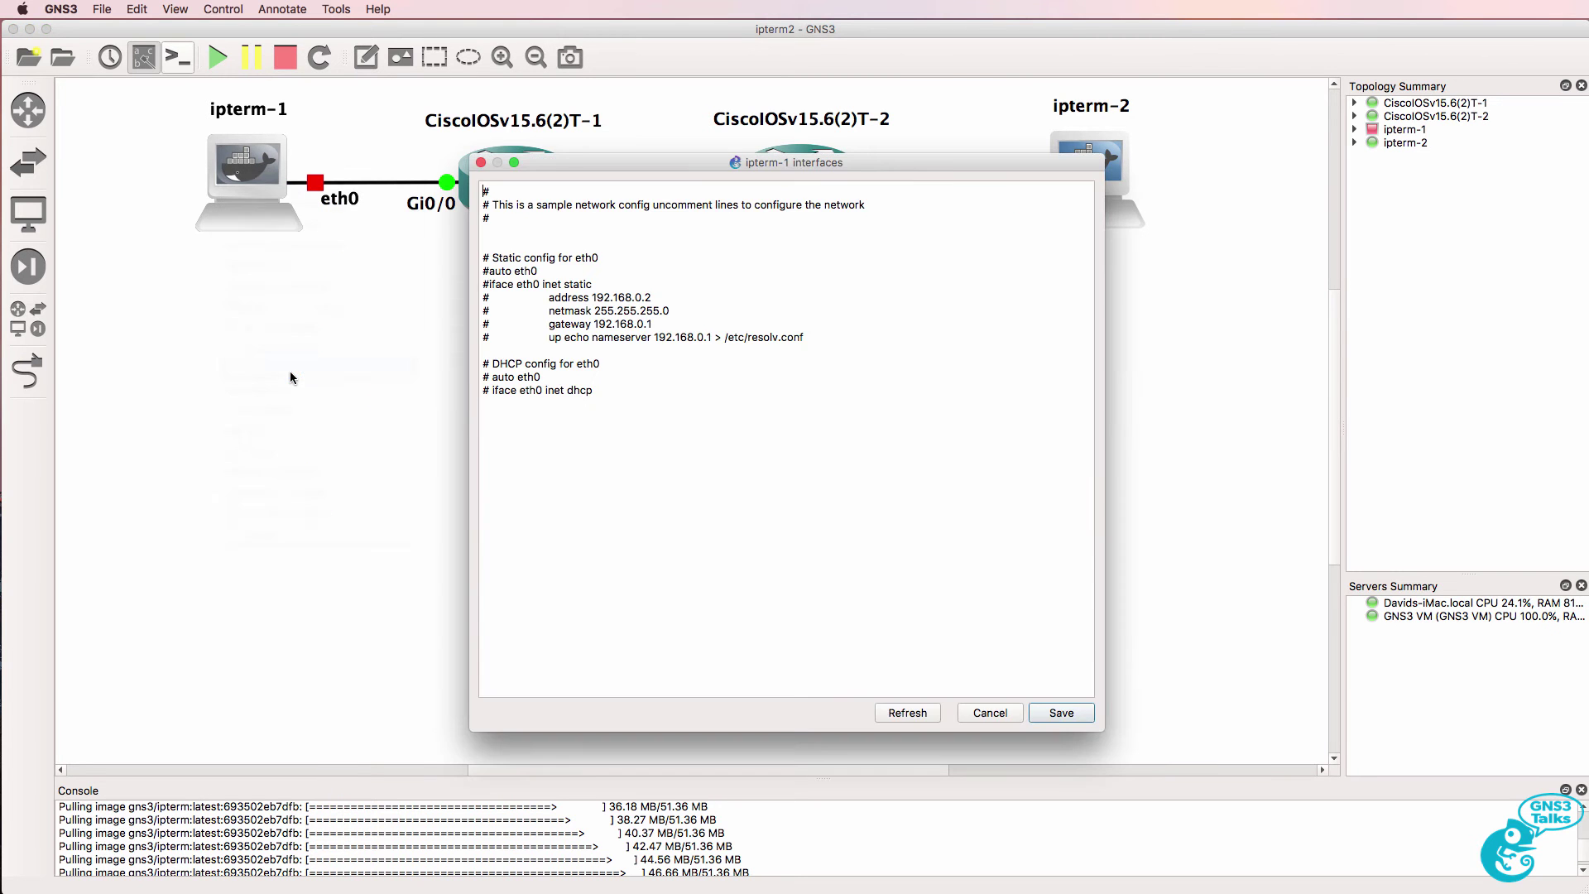
Step: Uncomment the auto eth0, static eth0 address and nameserver lines
left_click(365, 187)
key("BackSpace")
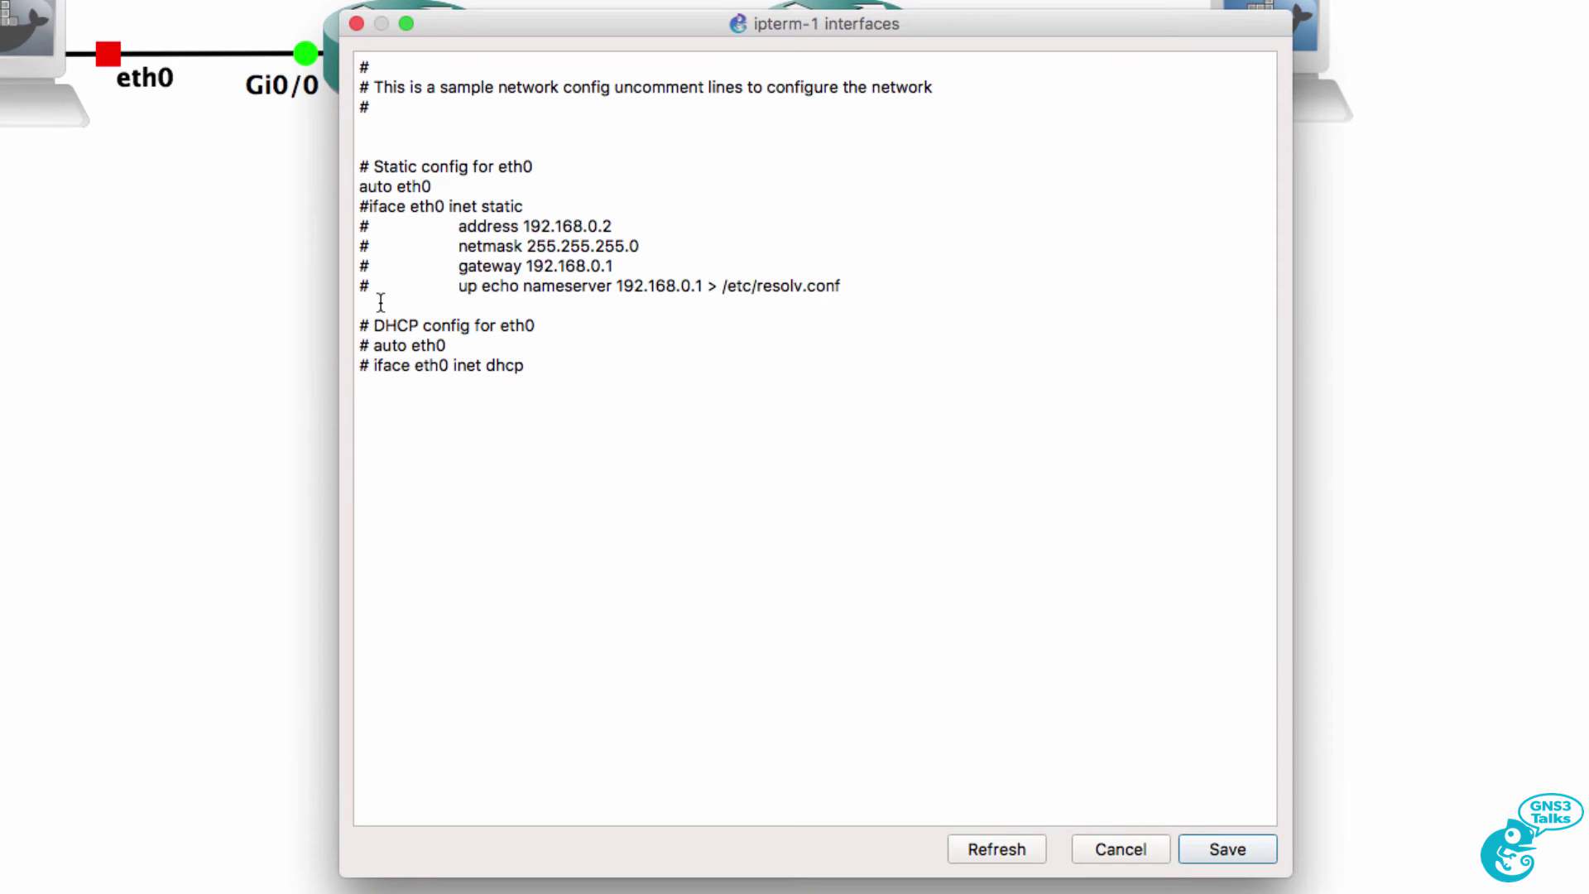
key("Down")
key("Delete")
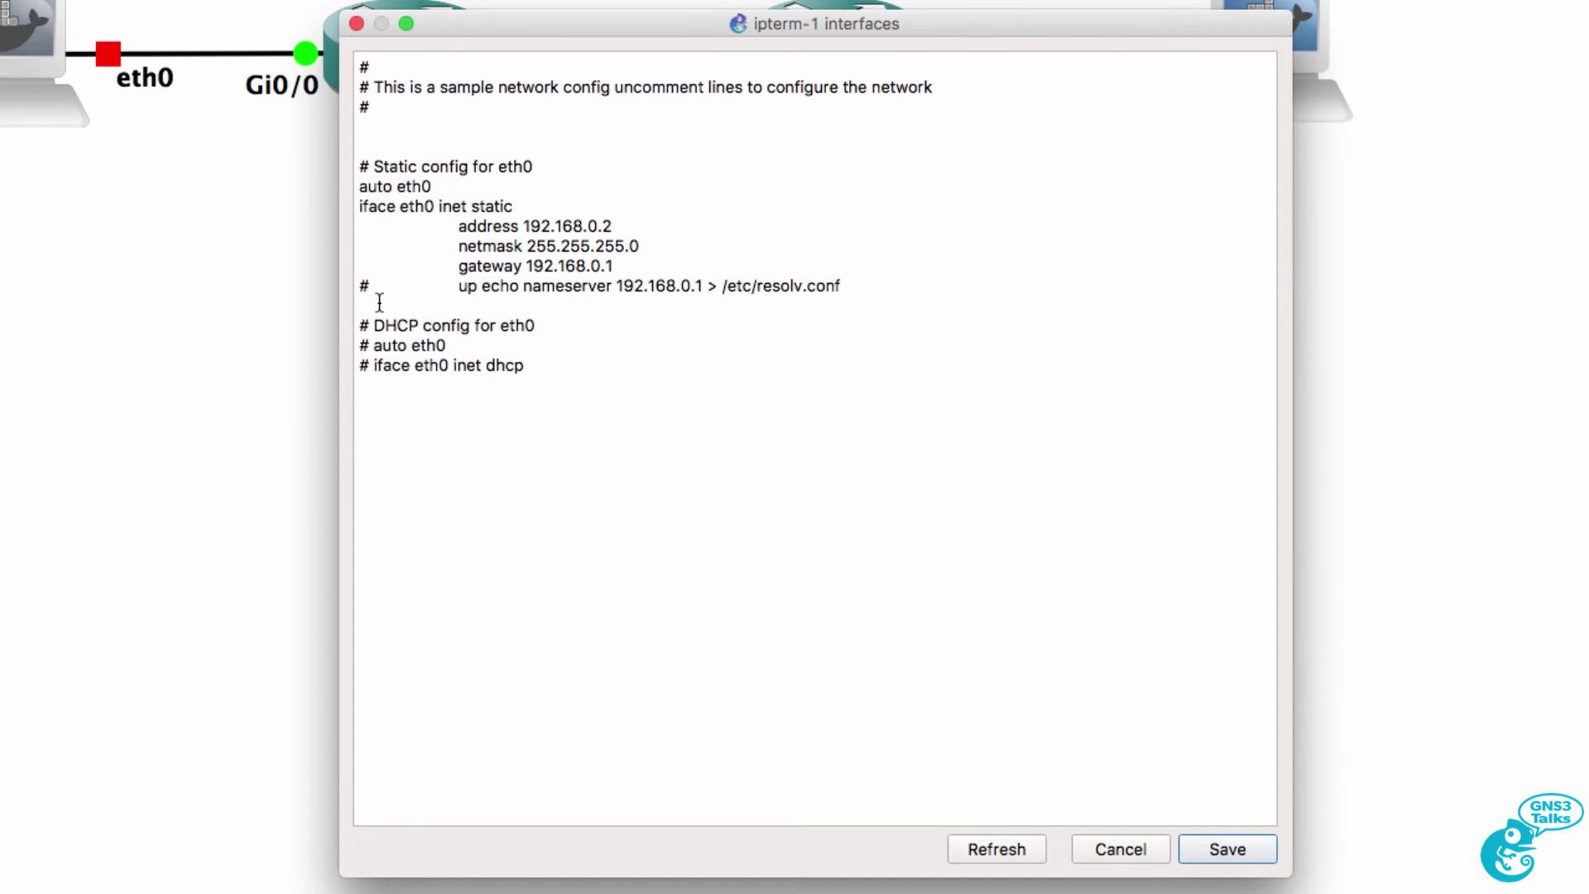
key("BackSpace")
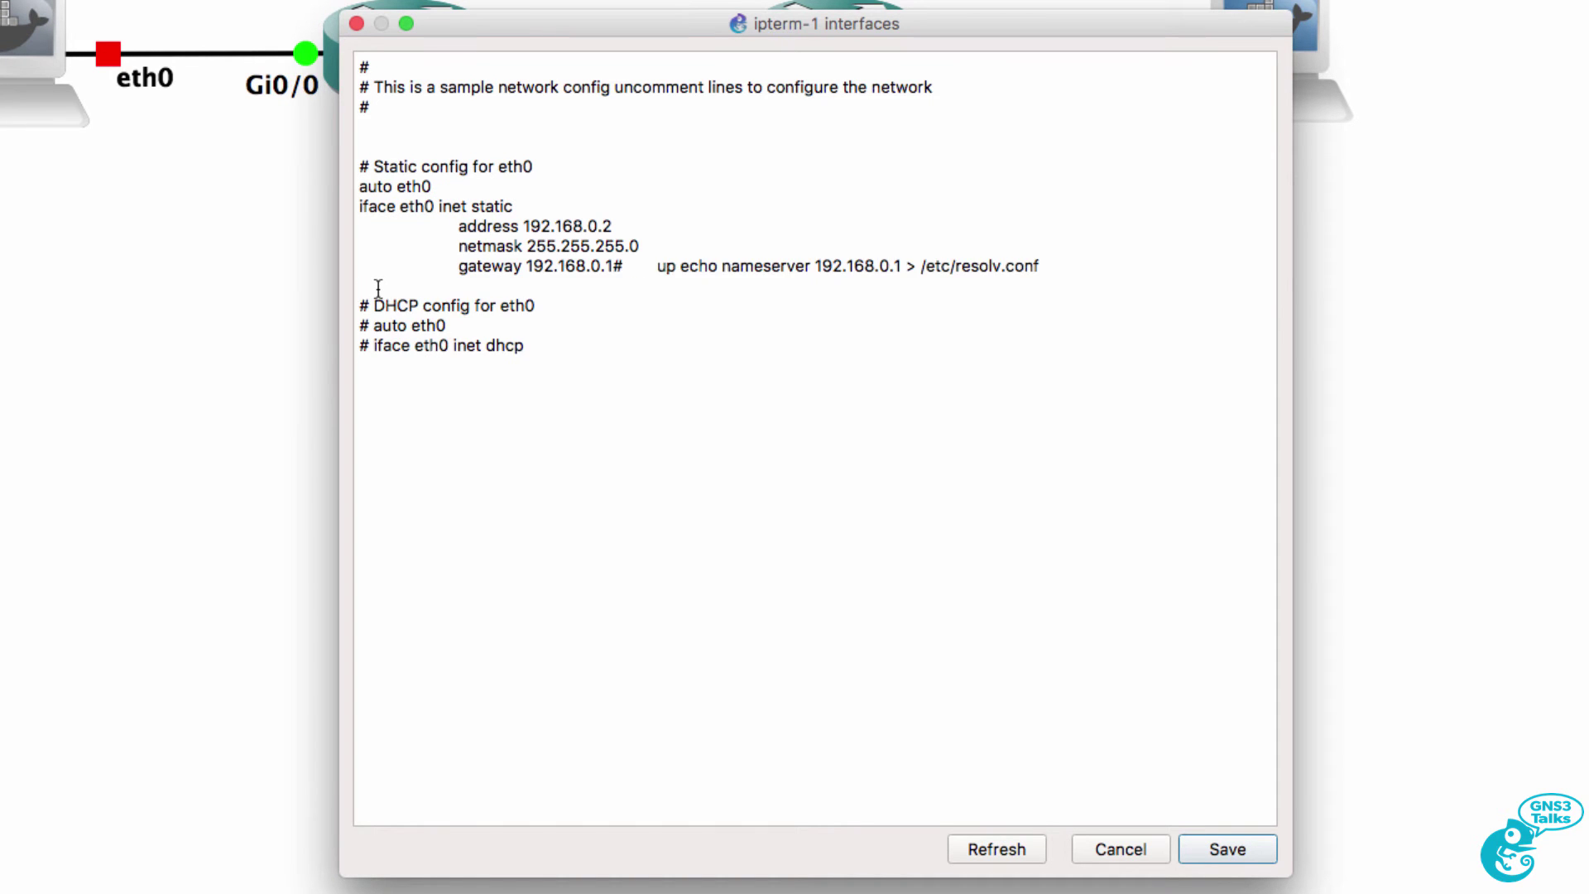
key("Delete")
key("Return")
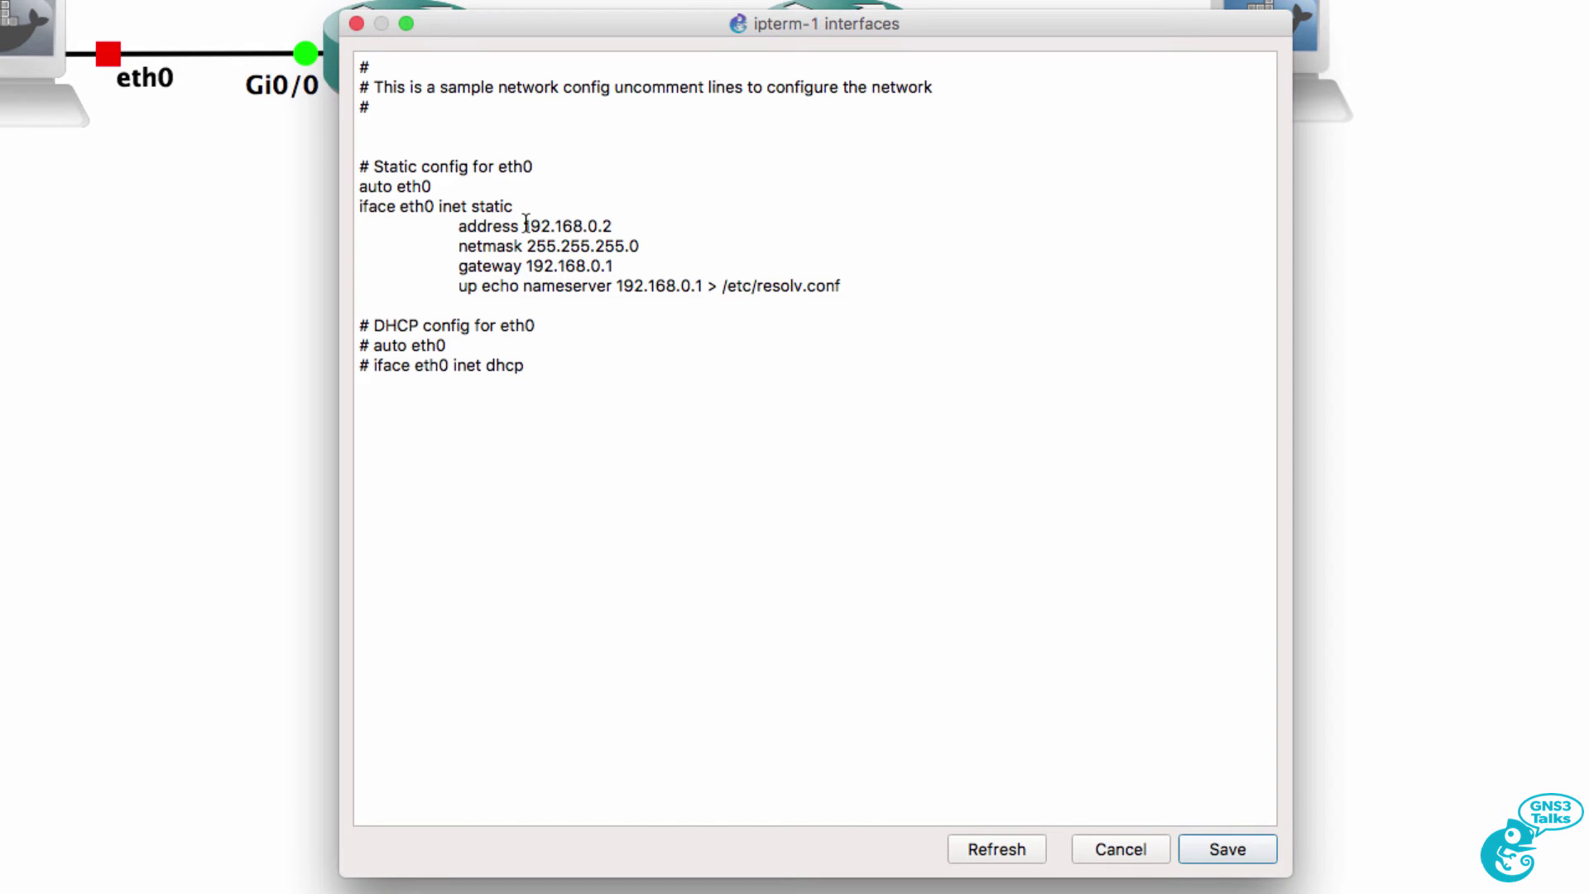
Step: Set the address to 10.1.1.2 and the gateway and nameserver to 10.1.1.1
left_click_drag(525, 225, 622, 229)
type("10")
key("Delete")
key("Delete")
key("Delete")
key("Delete")
key("Delete")
key("Delete")
key("Delete")
key("Delete")
key("Delete")
key("Delete")
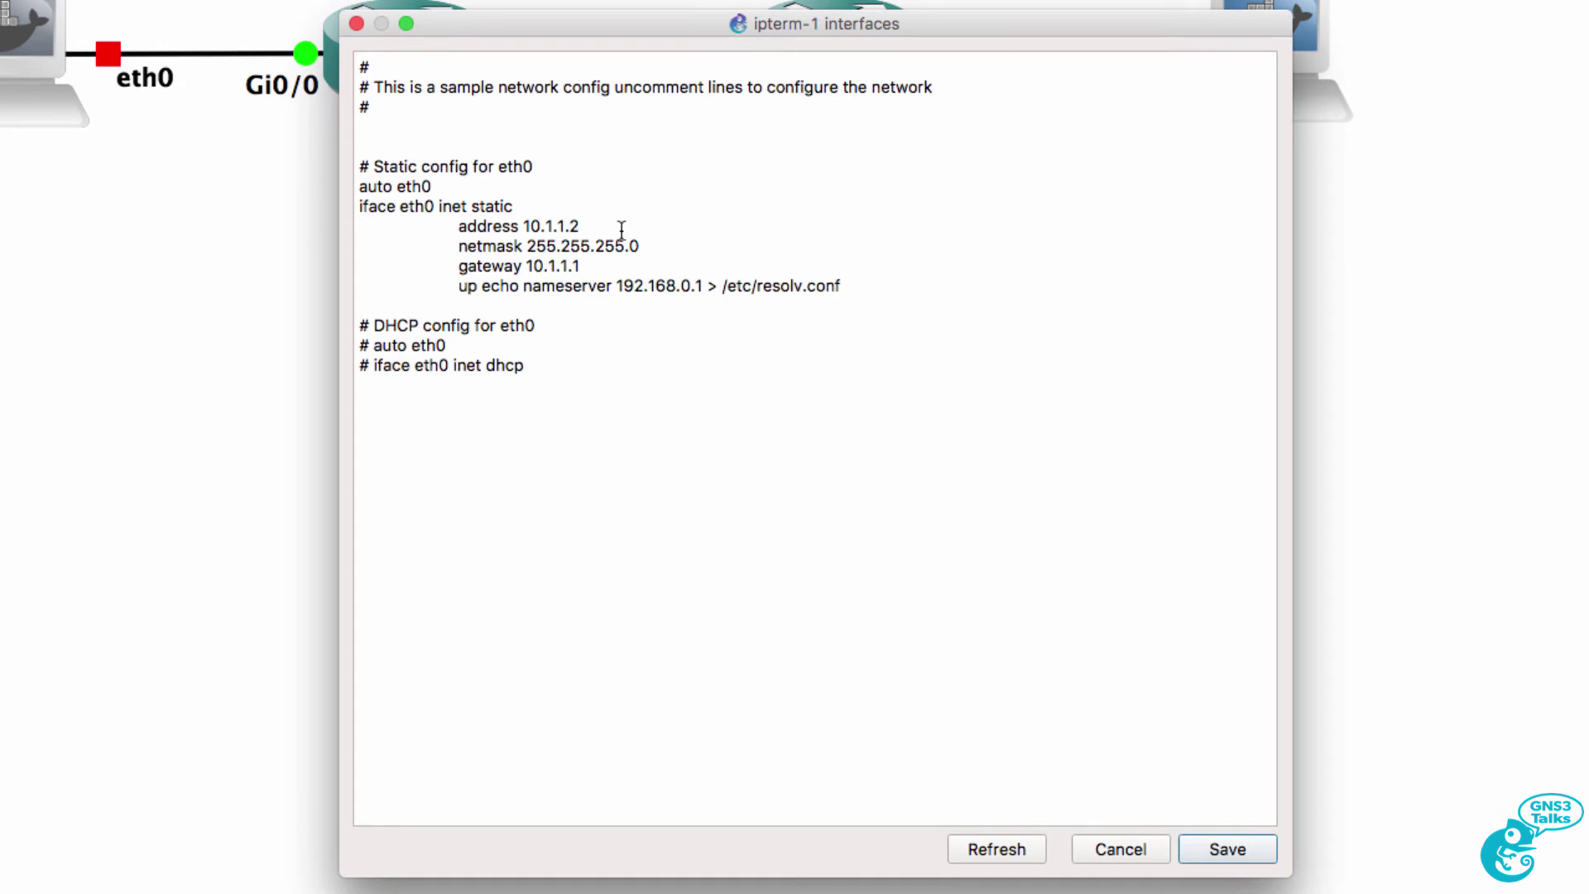
key("Delete")
key("Delete")
key("Delete")
key("Delete")
key("Delete")
key("Delete")
key("Delete")
key("Delete")
key("Delete")
key("Delete")
key("Delete")
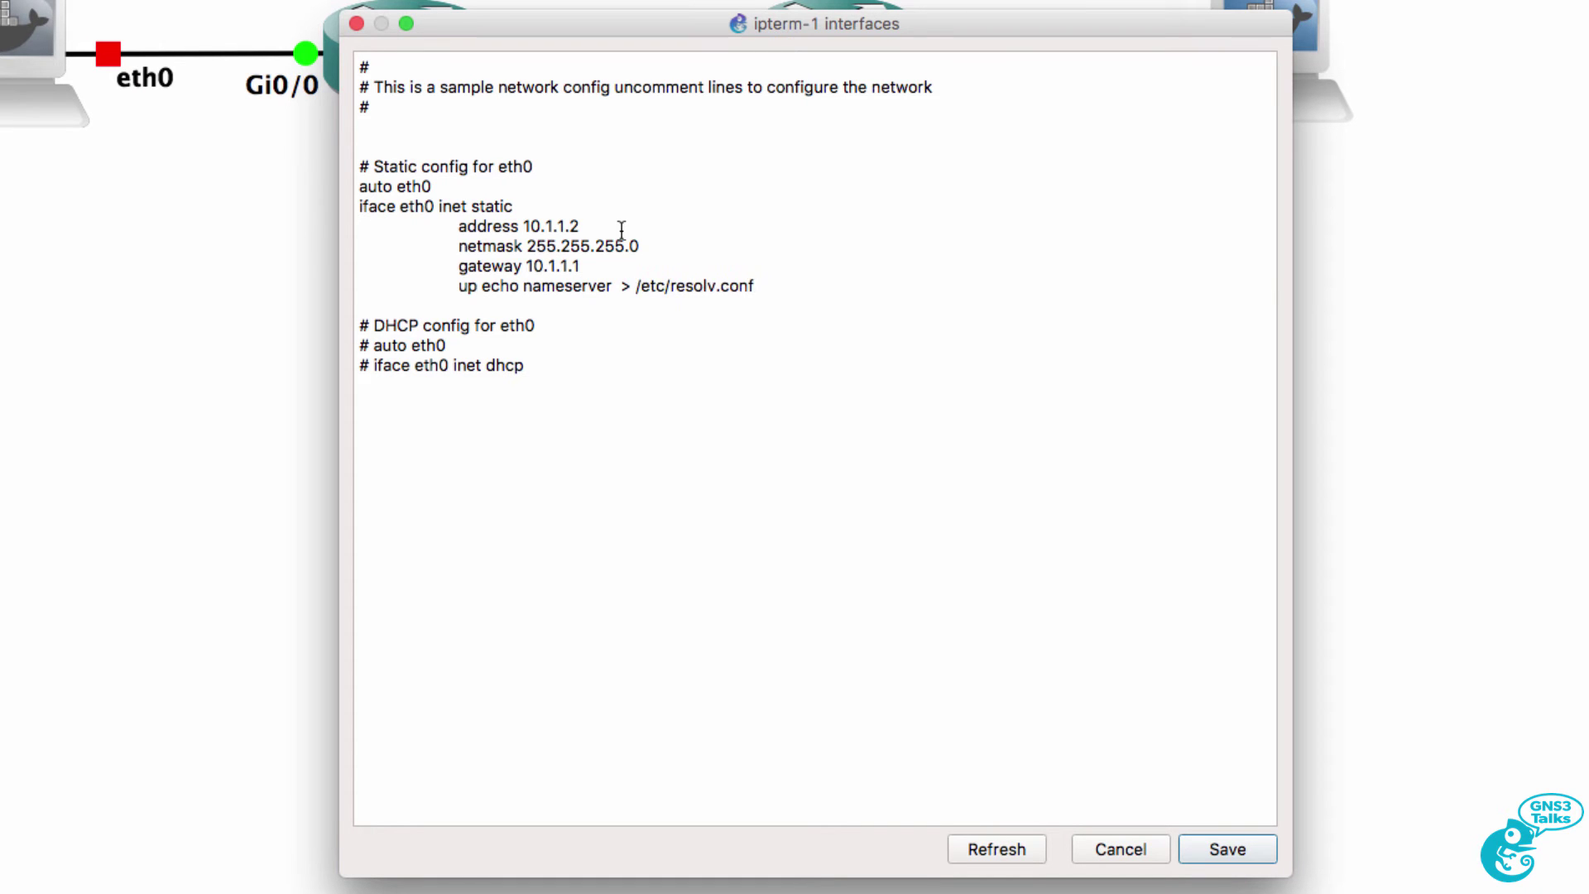
type("10.1.1.")
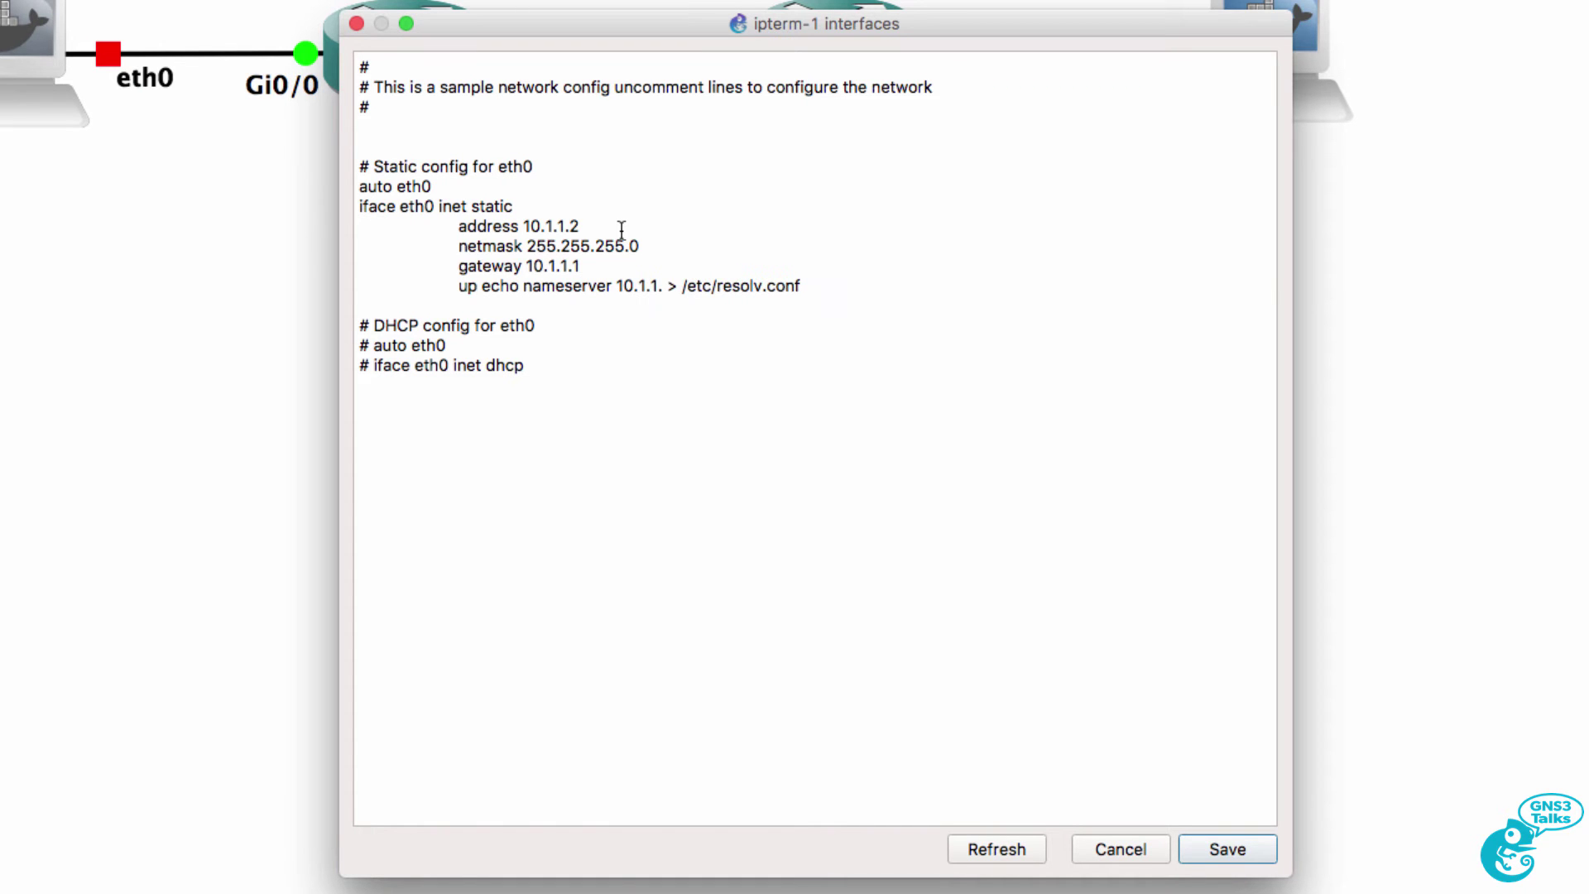
type("1")
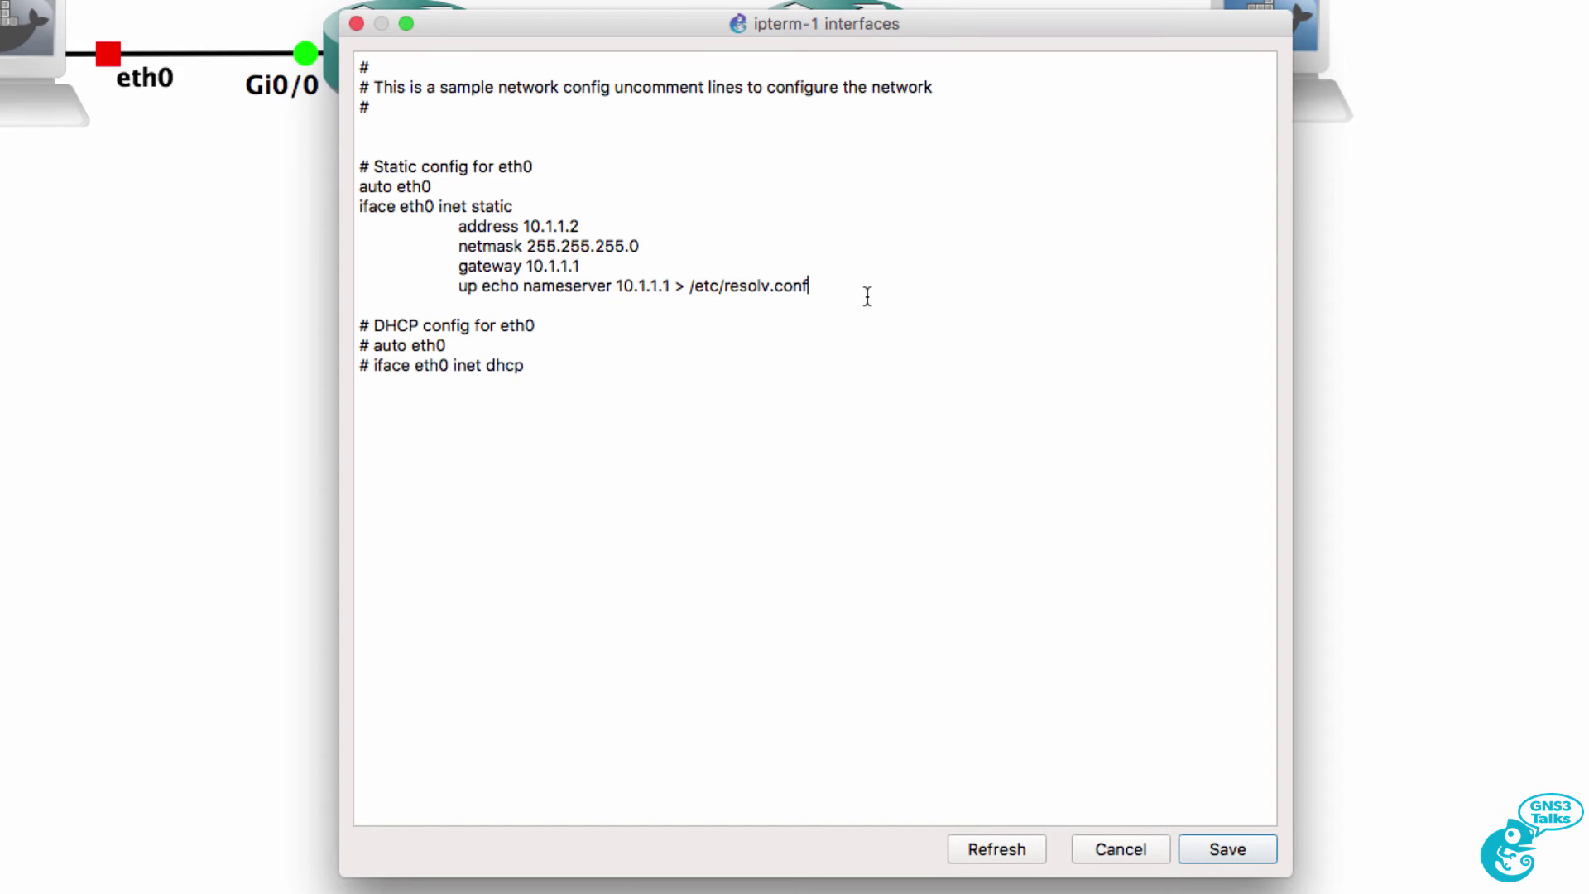
left_click_drag(867, 296, 361, 187)
Step: Copy the static eth0 block, start ipterm-1 and open its console
right_click(375, 202)
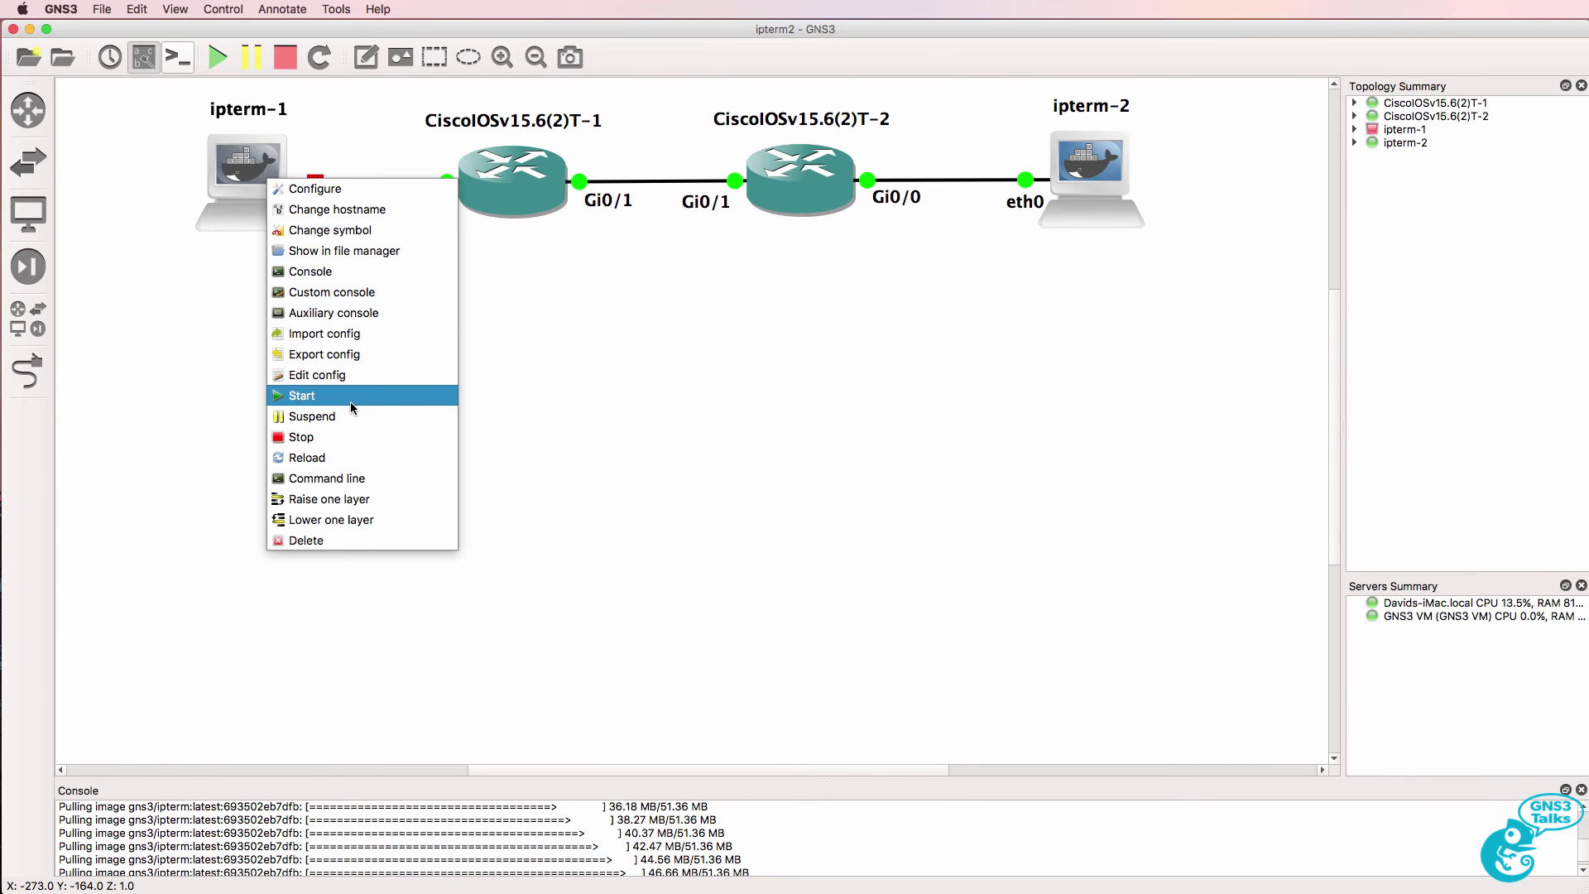
left_click(350, 397)
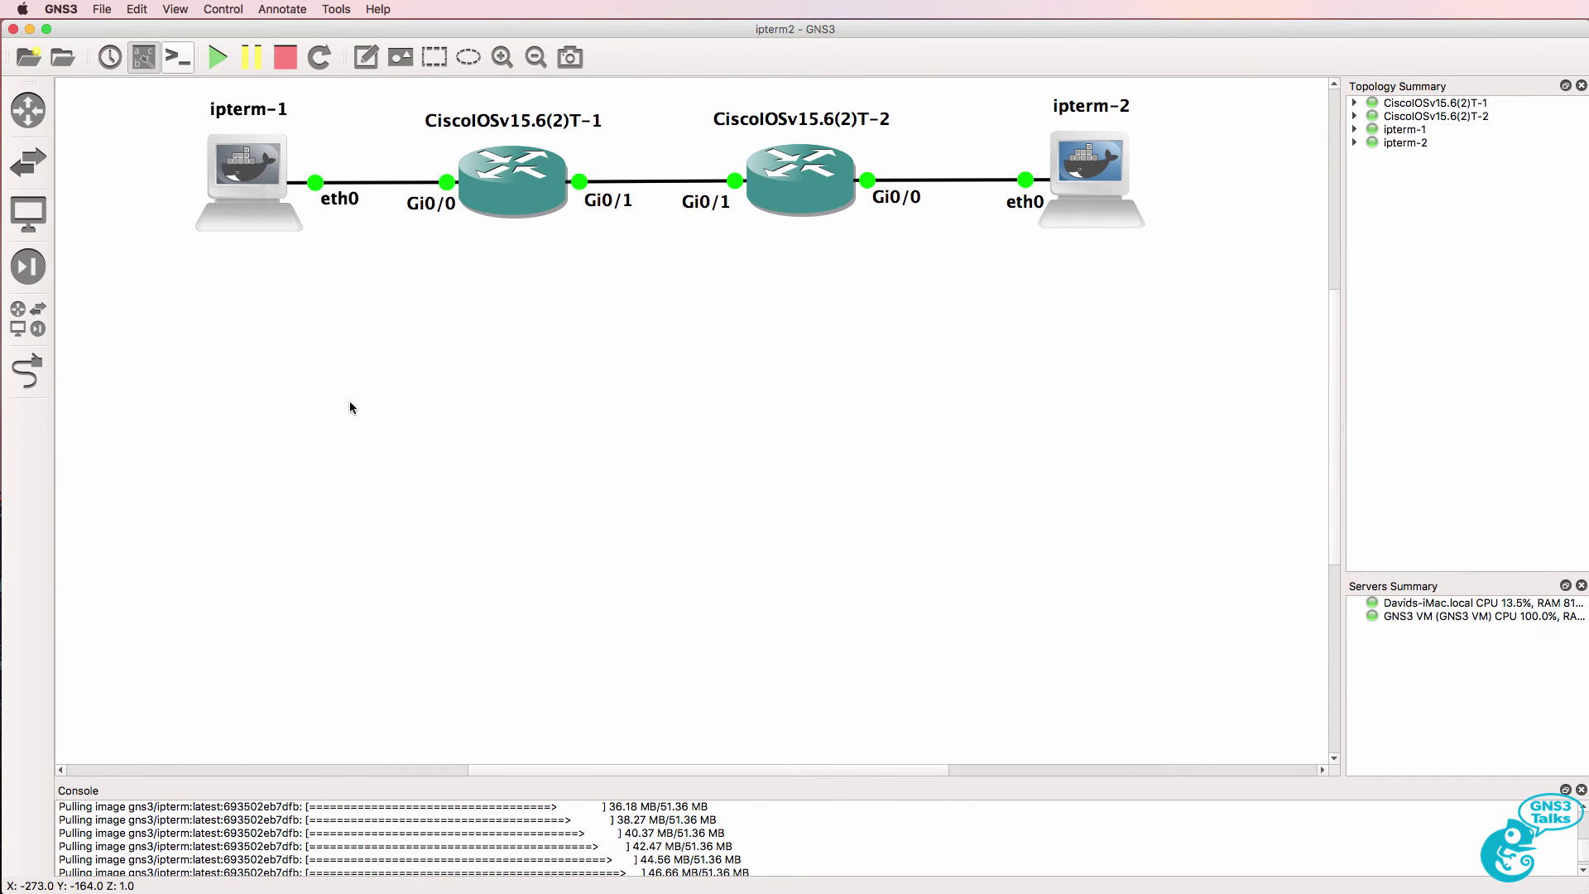
right_click(251, 156)
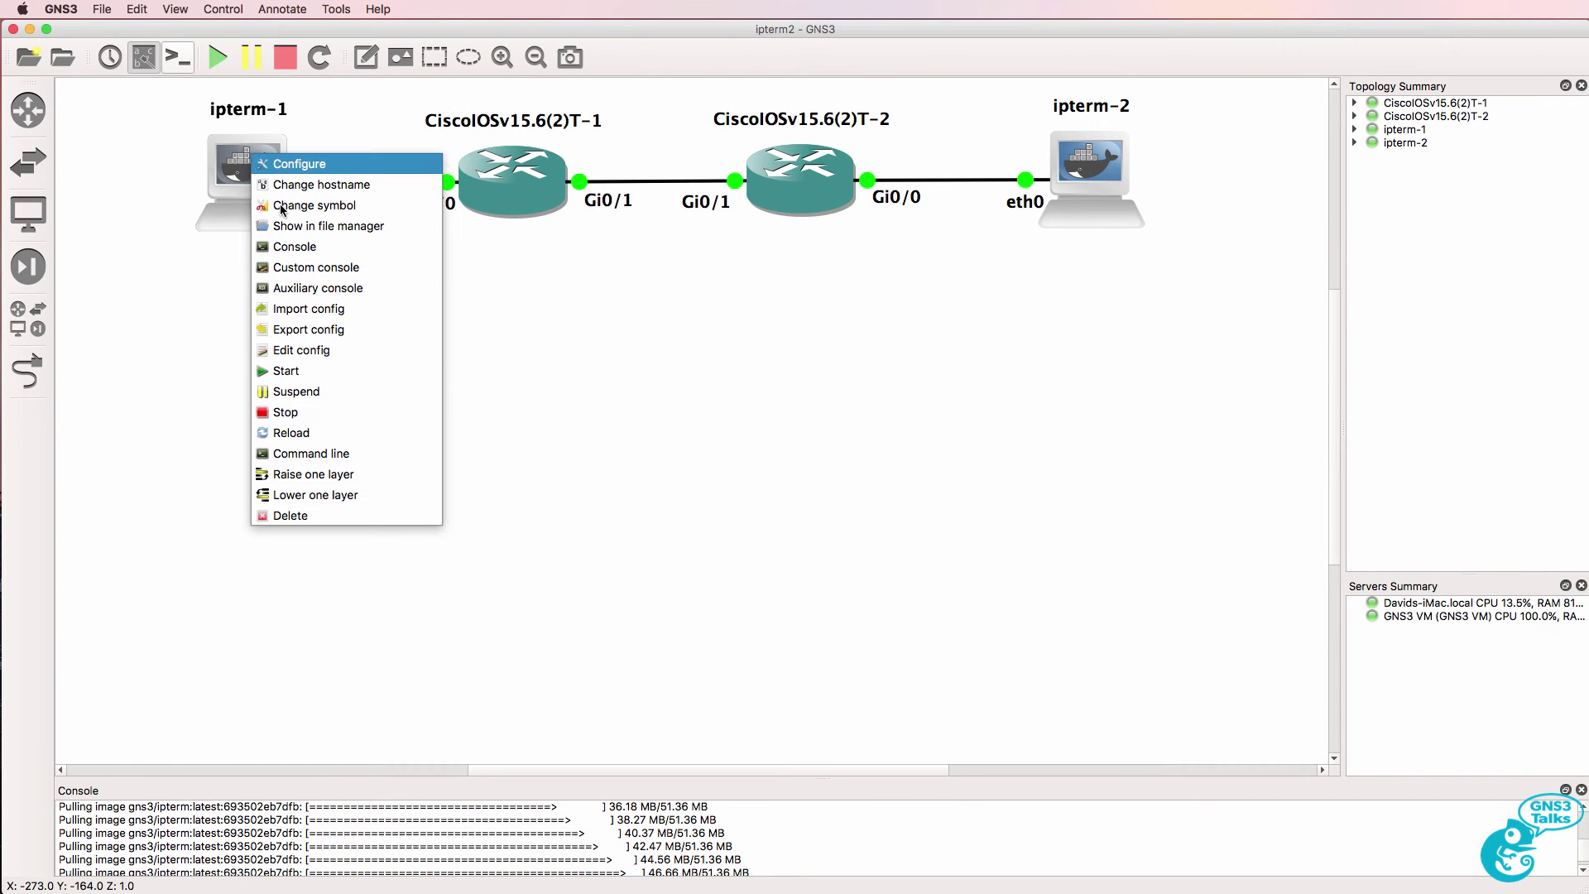
left_click(325, 250)
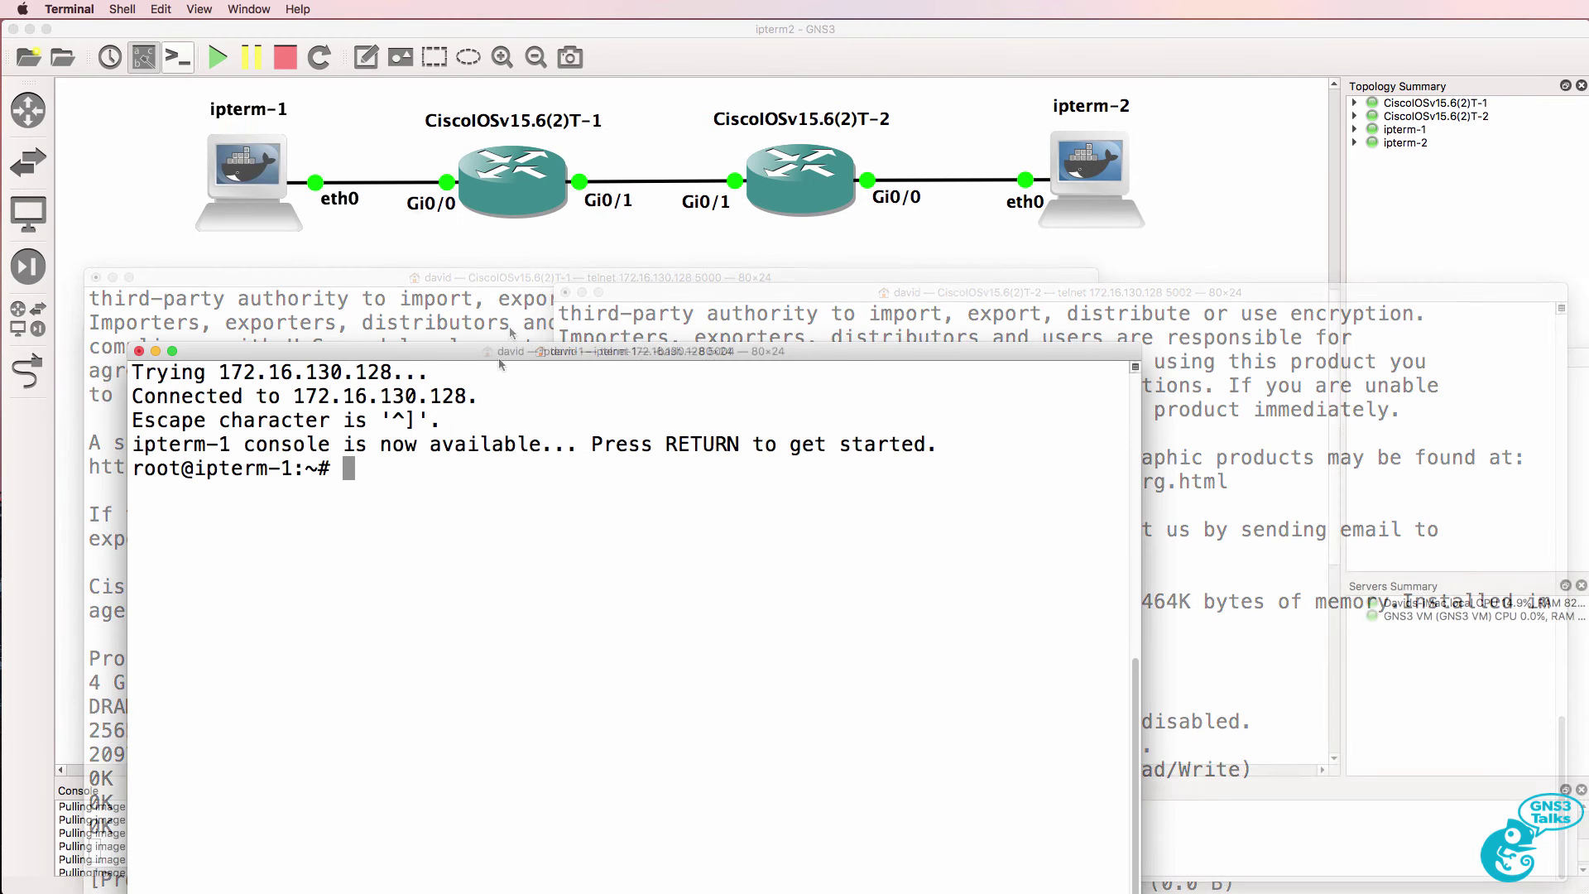
left_click_drag(494, 350, 487, 269)
Step: Confirm with ip addr that ipterm-1's eth0 is 10.1.1.2/24
key("Return")
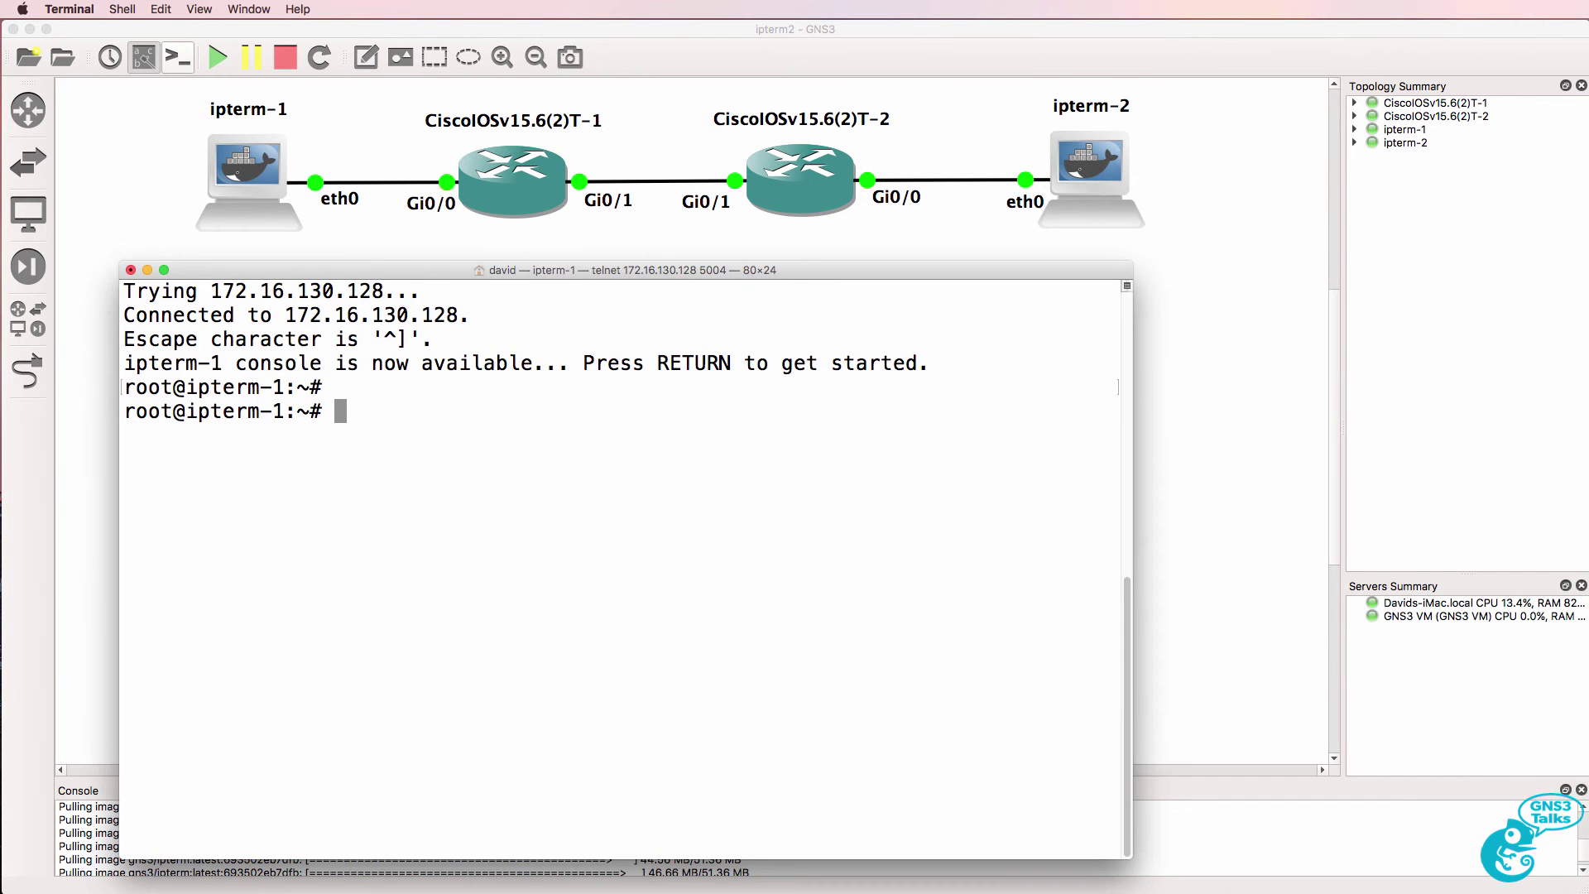
type("ip addr")
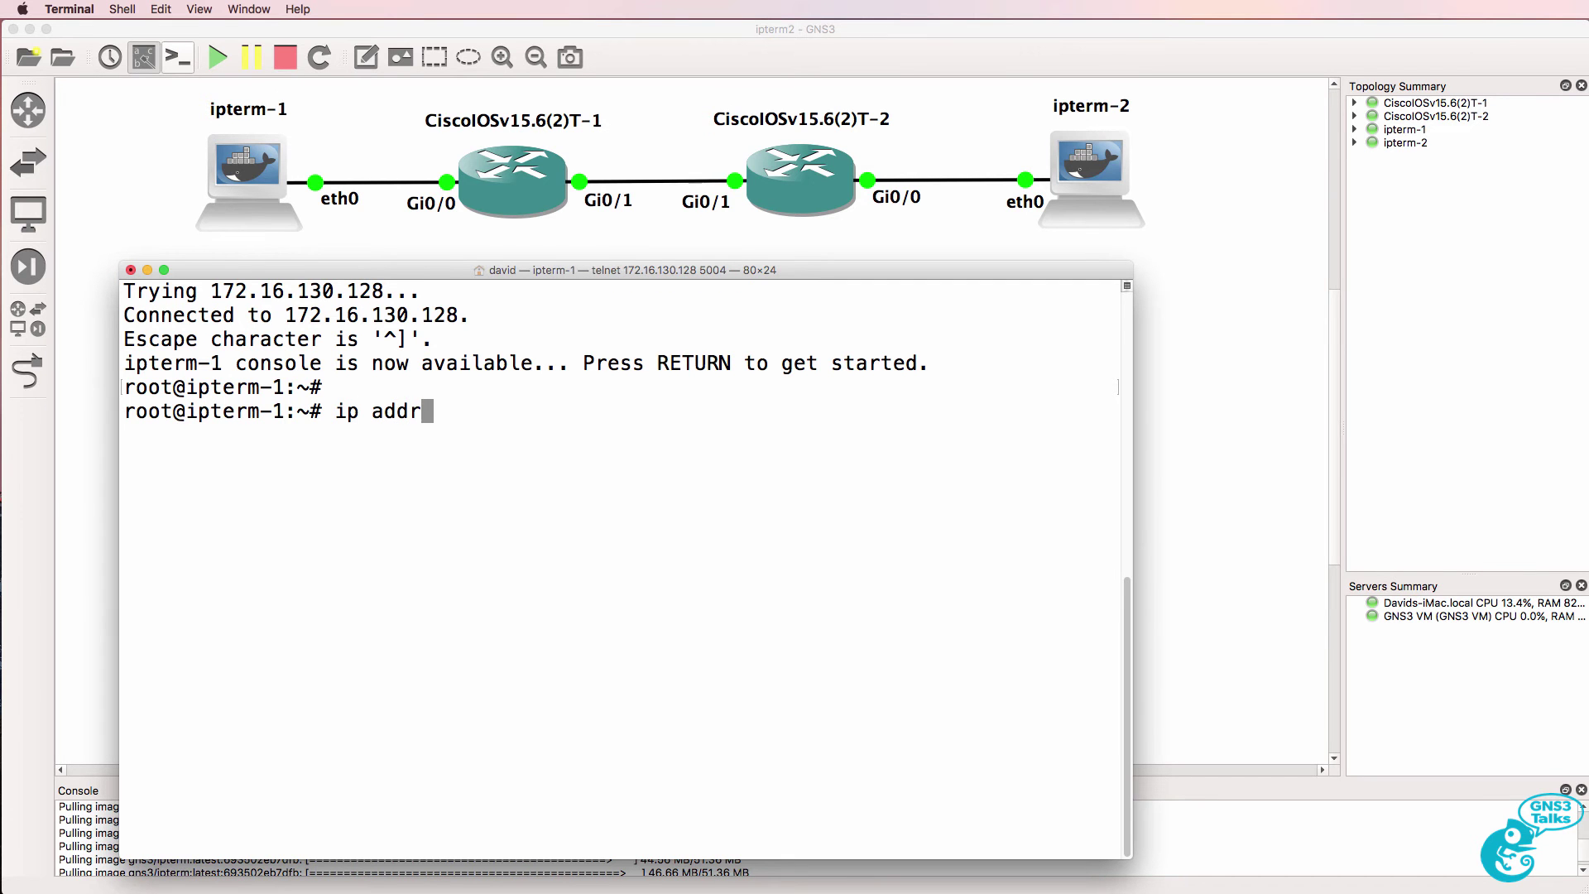
key("Return")
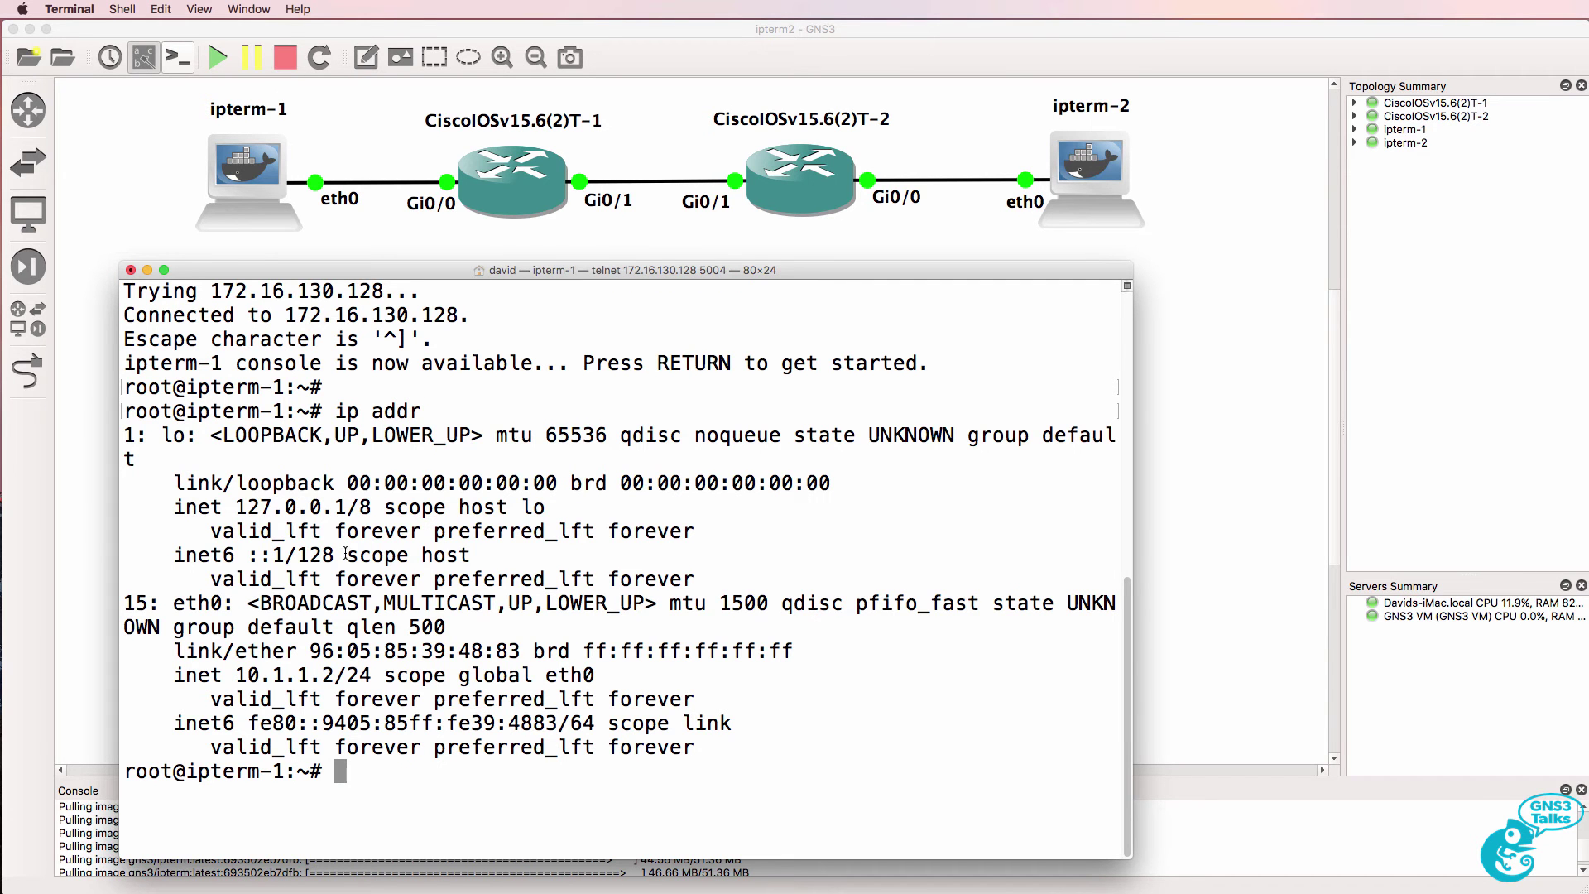
left_click_drag(244, 677, 384, 675)
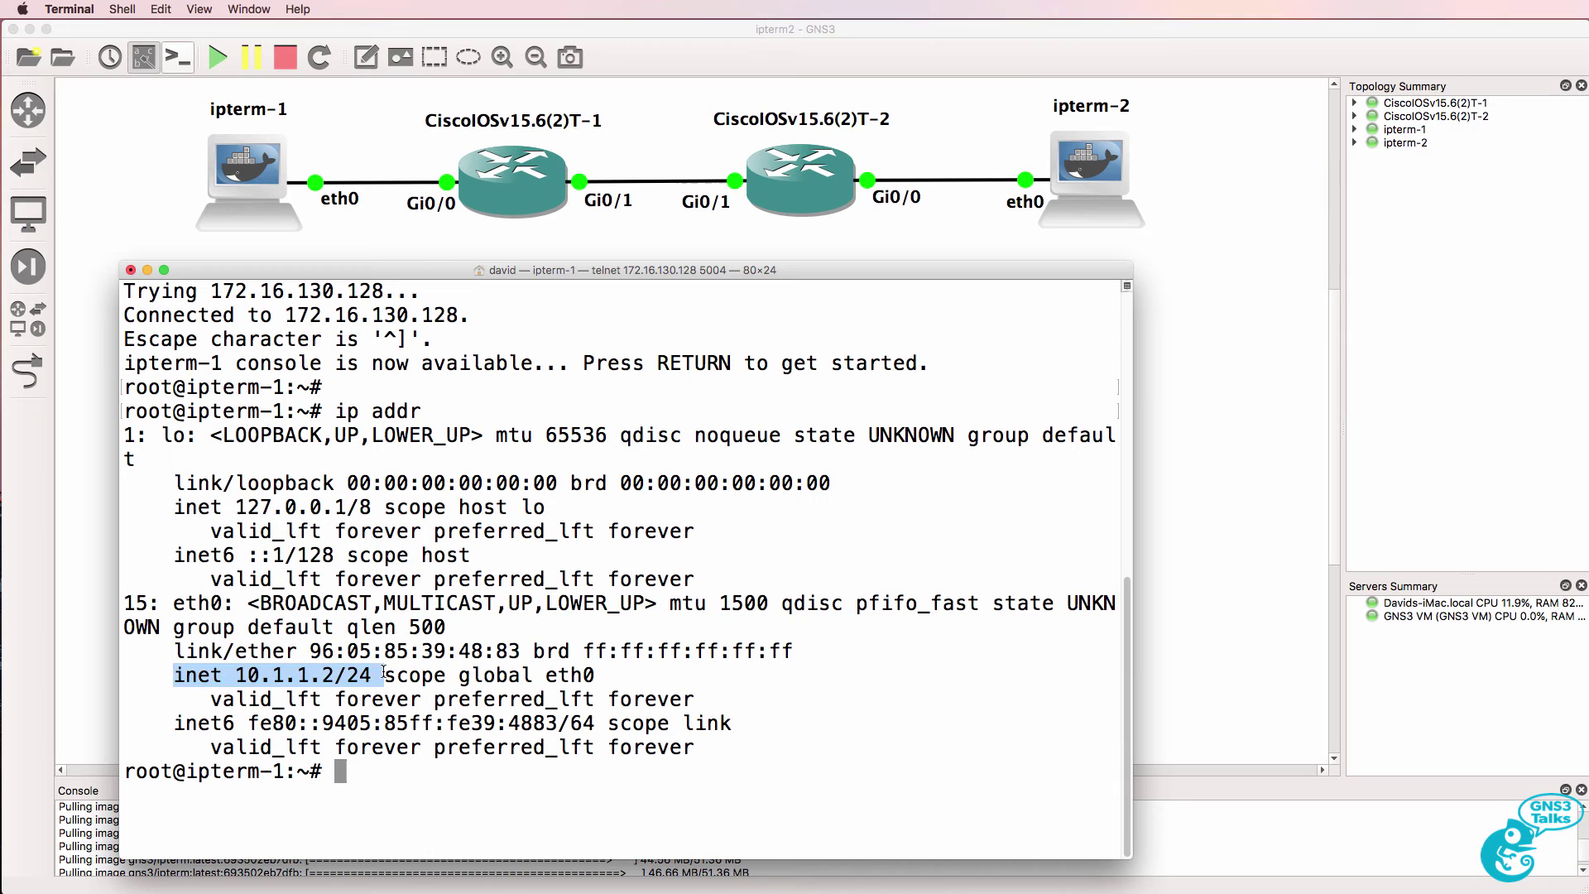
left_click(384, 675)
Step: Ping 10.1.1.2 and stop it after two successful replies
type("pi")
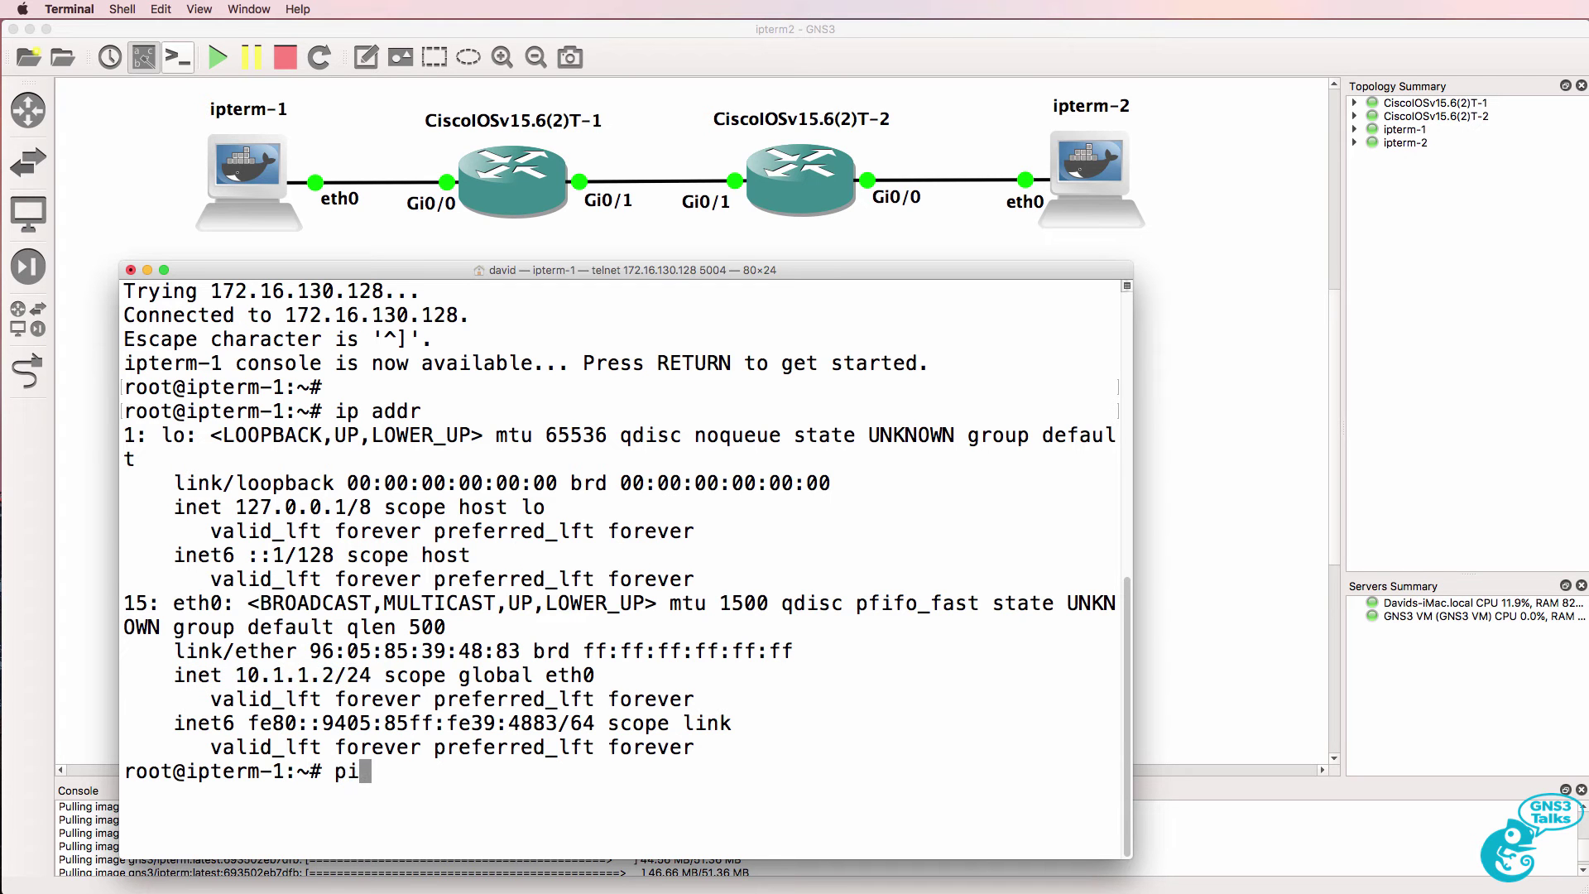
type("ng 10.1.1.2")
key("Return")
key("ctrl+c")
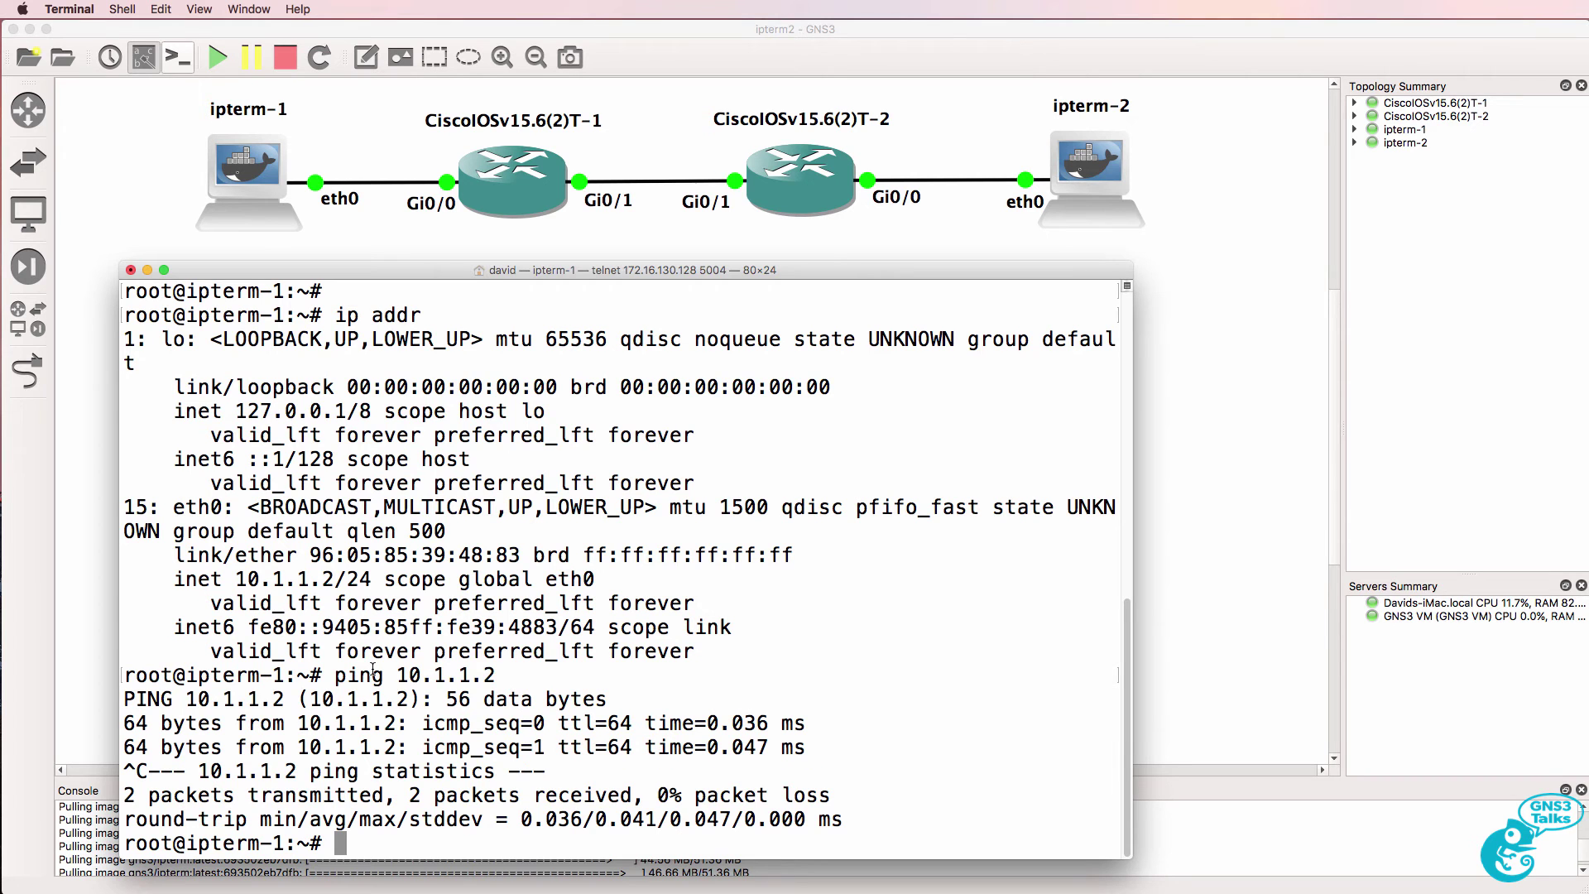
Step: Stop ipterm-2 and open its network configuration for editing
left_click(1171, 236)
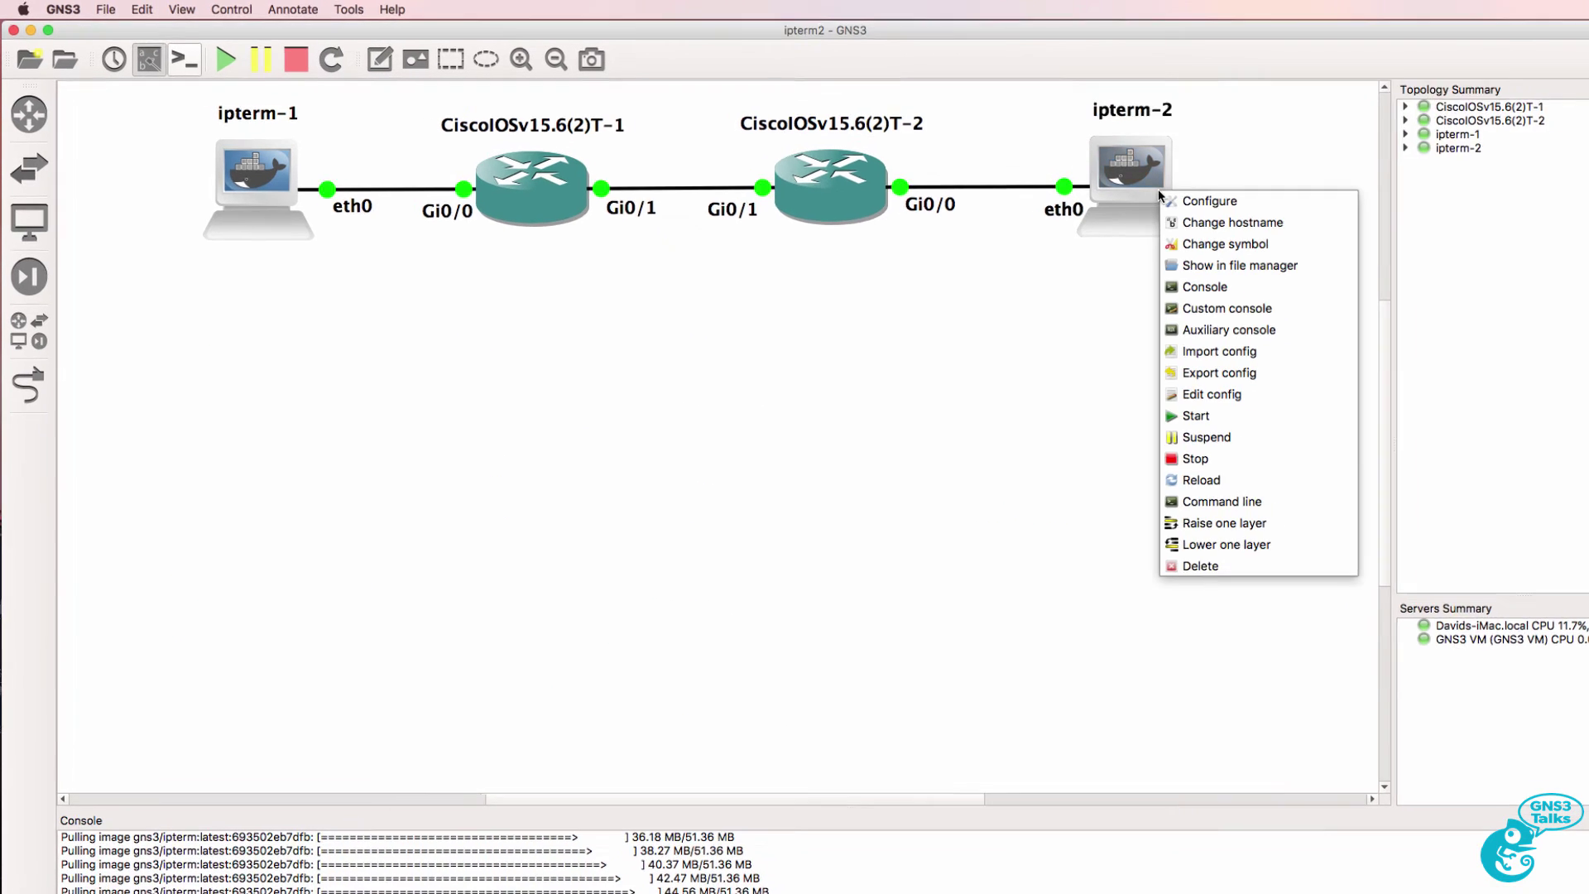
left_click(1196, 458)
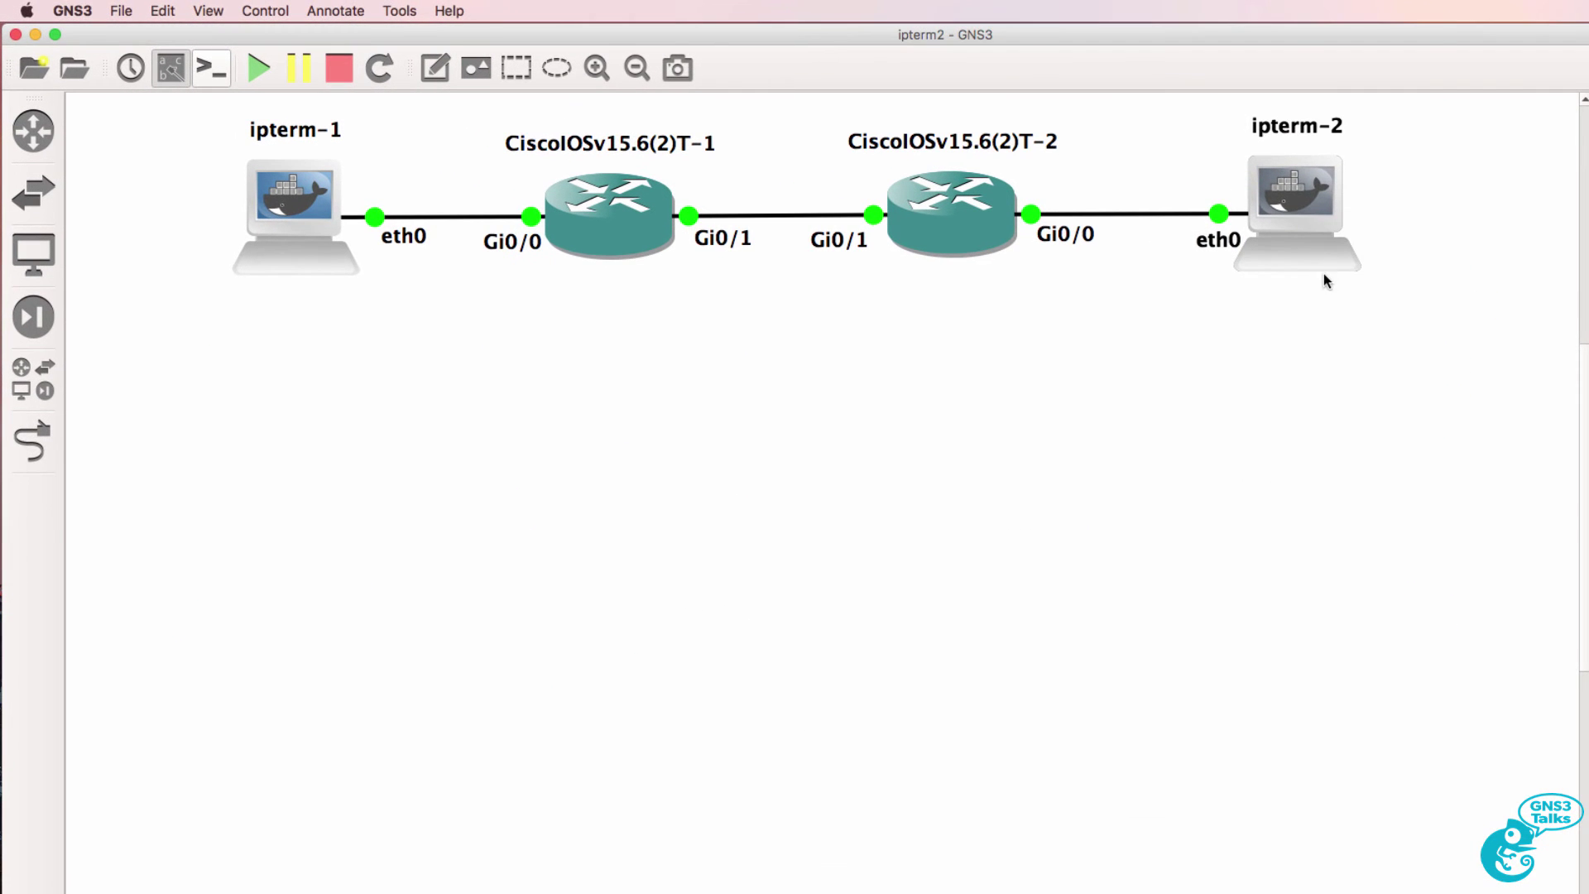
right_click(1313, 186)
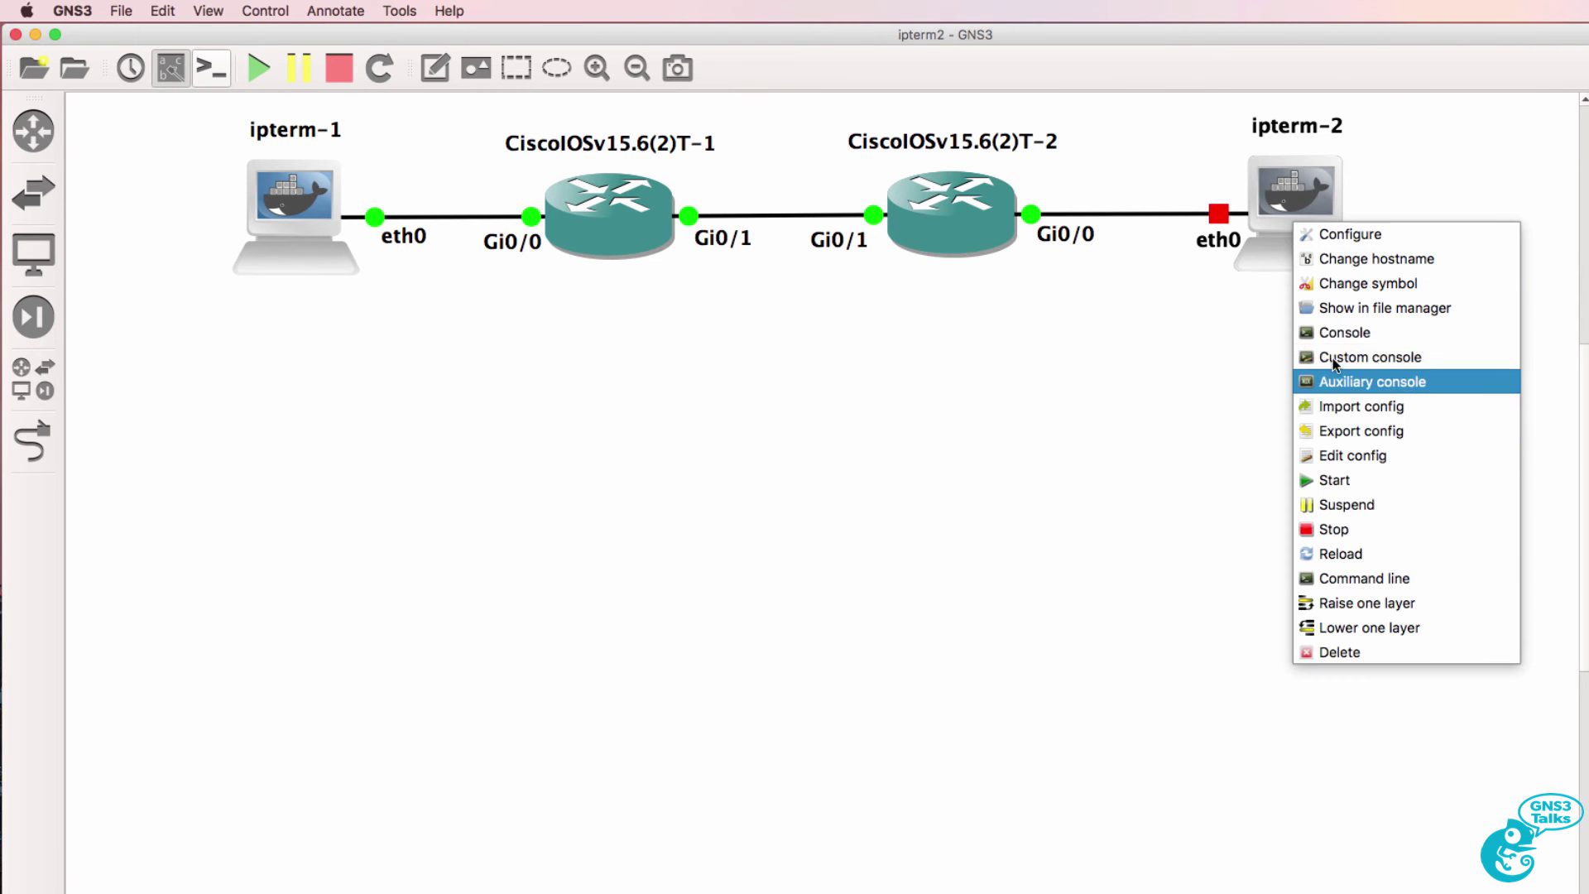
left_click(1330, 464)
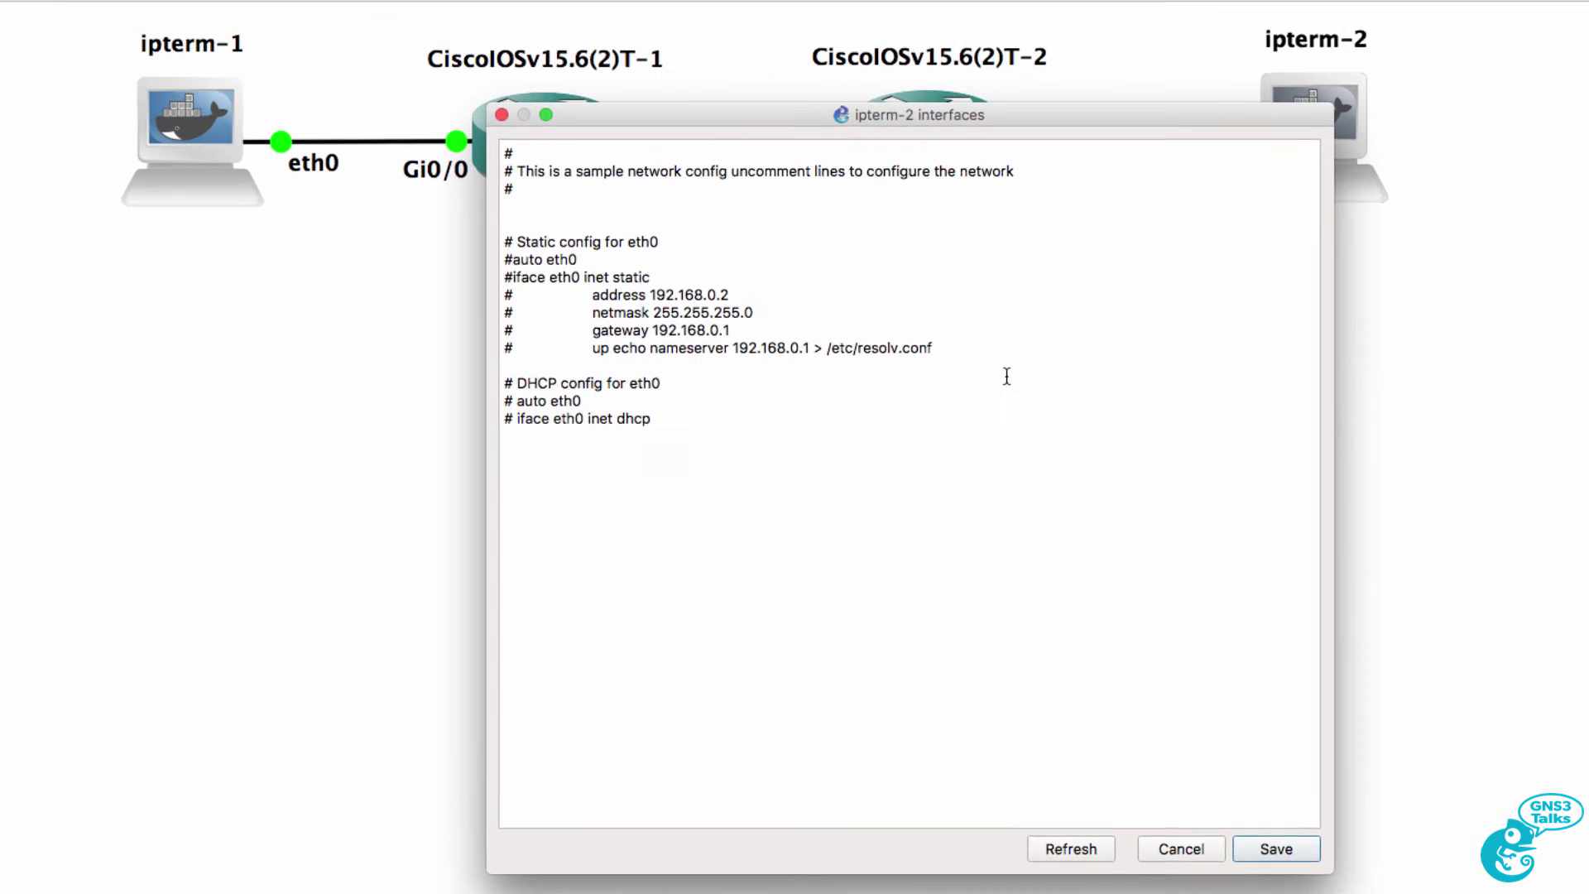
Step: Paste the static eth0 block, change it to 10.1.2.2 with gateway 10.1.2.1, and save
left_click_drag(963, 403, 355, 324)
key("super+v")
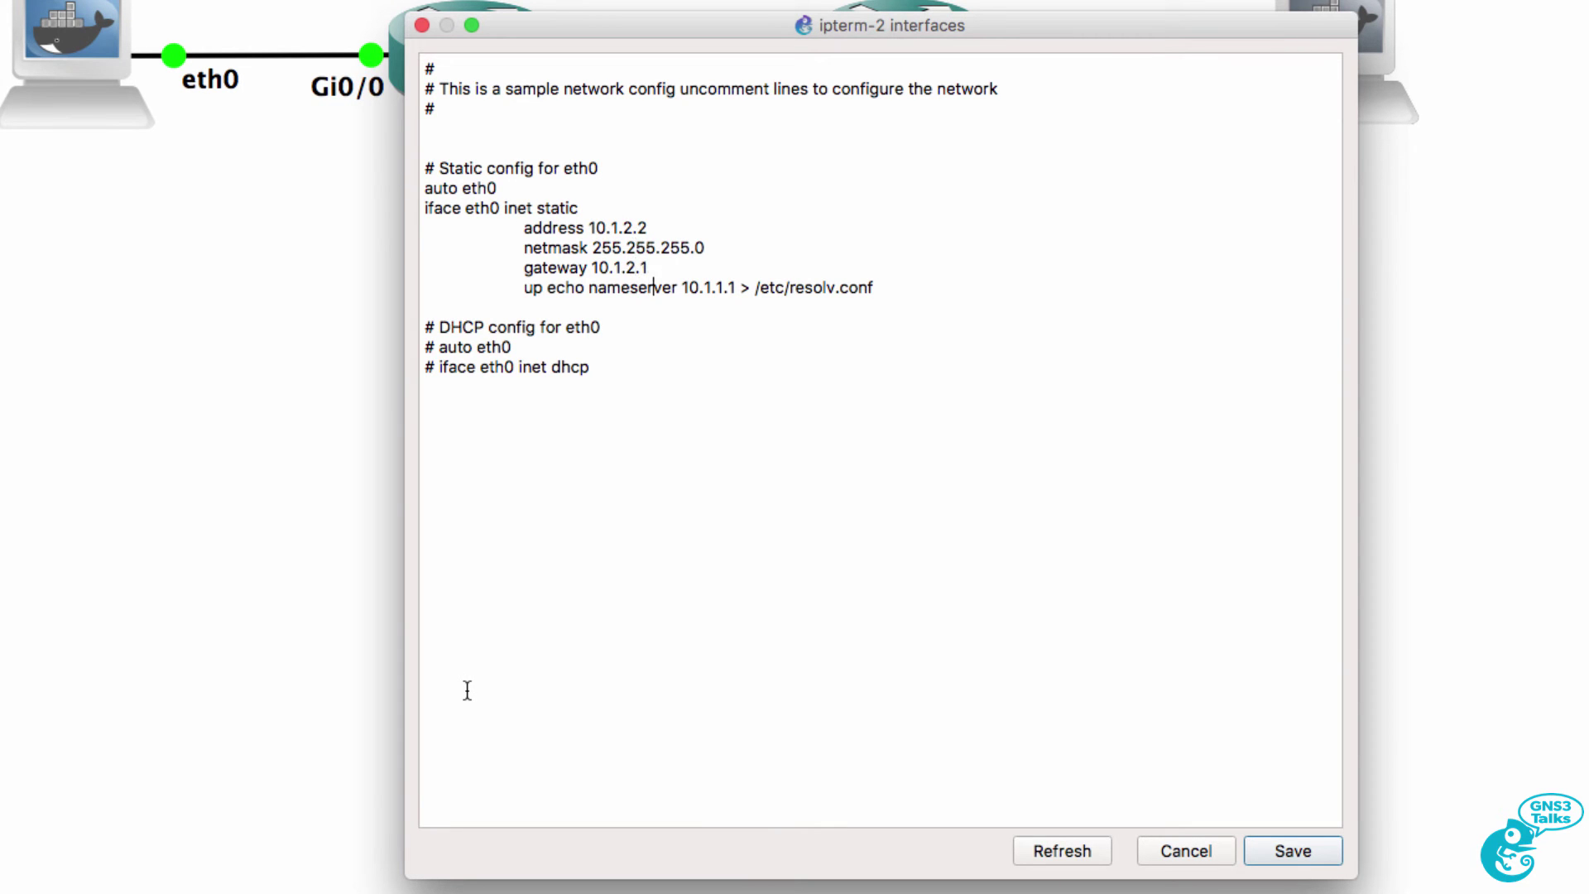
key("shift+Right")
type("2")
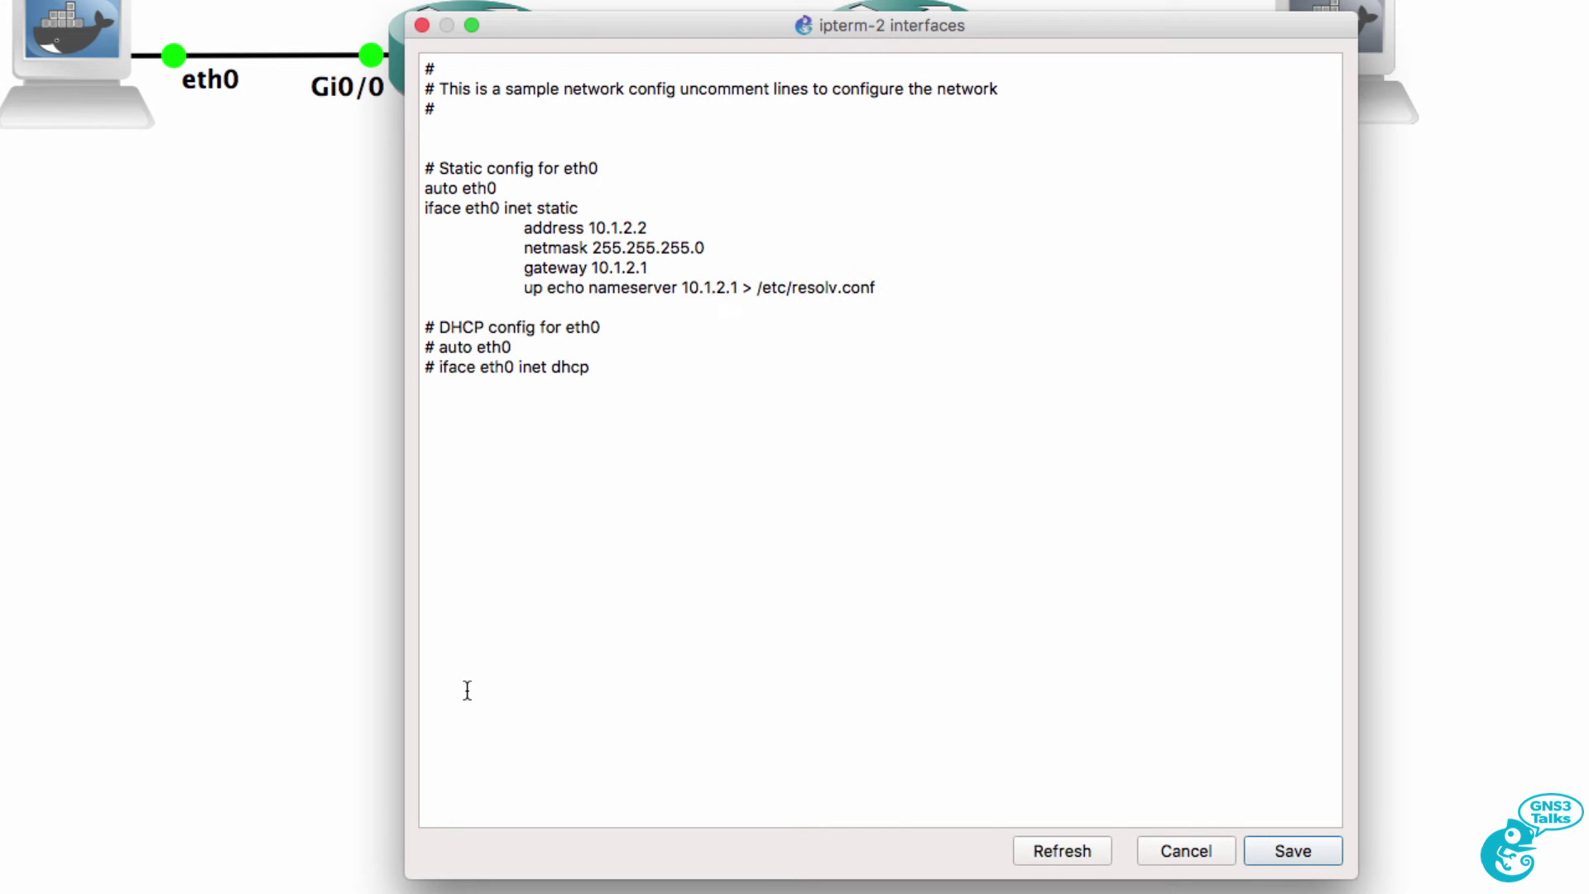
left_click(1282, 864)
Step: Start ipterm-2, open its console and confirm eth0 is 10.1.2.2/24 with ip addr
right_click(1087, 189)
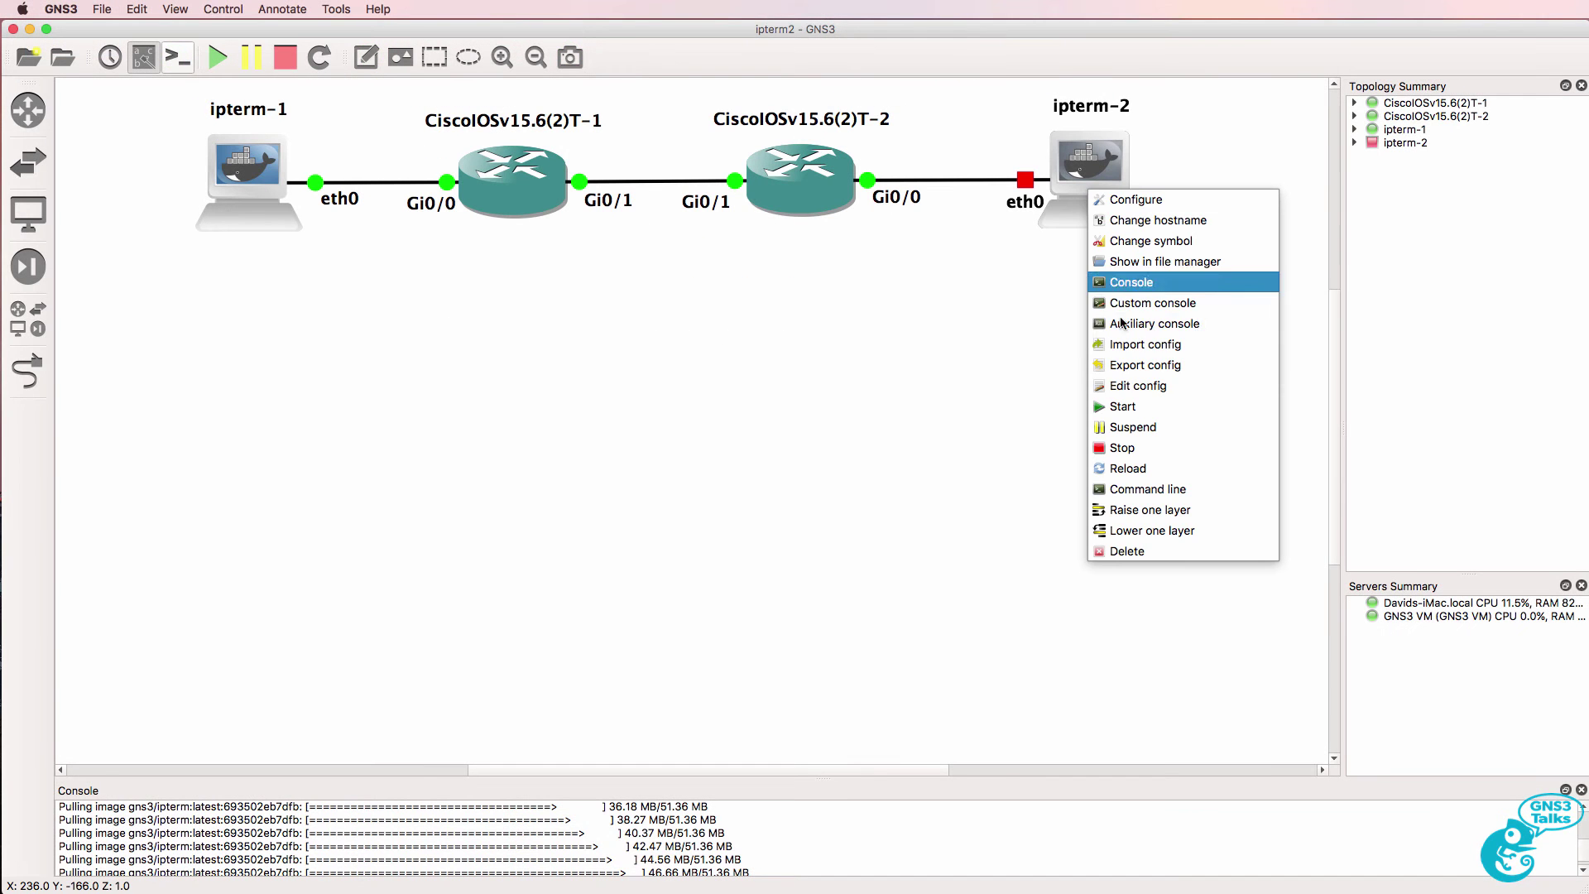
left_click(1122, 407)
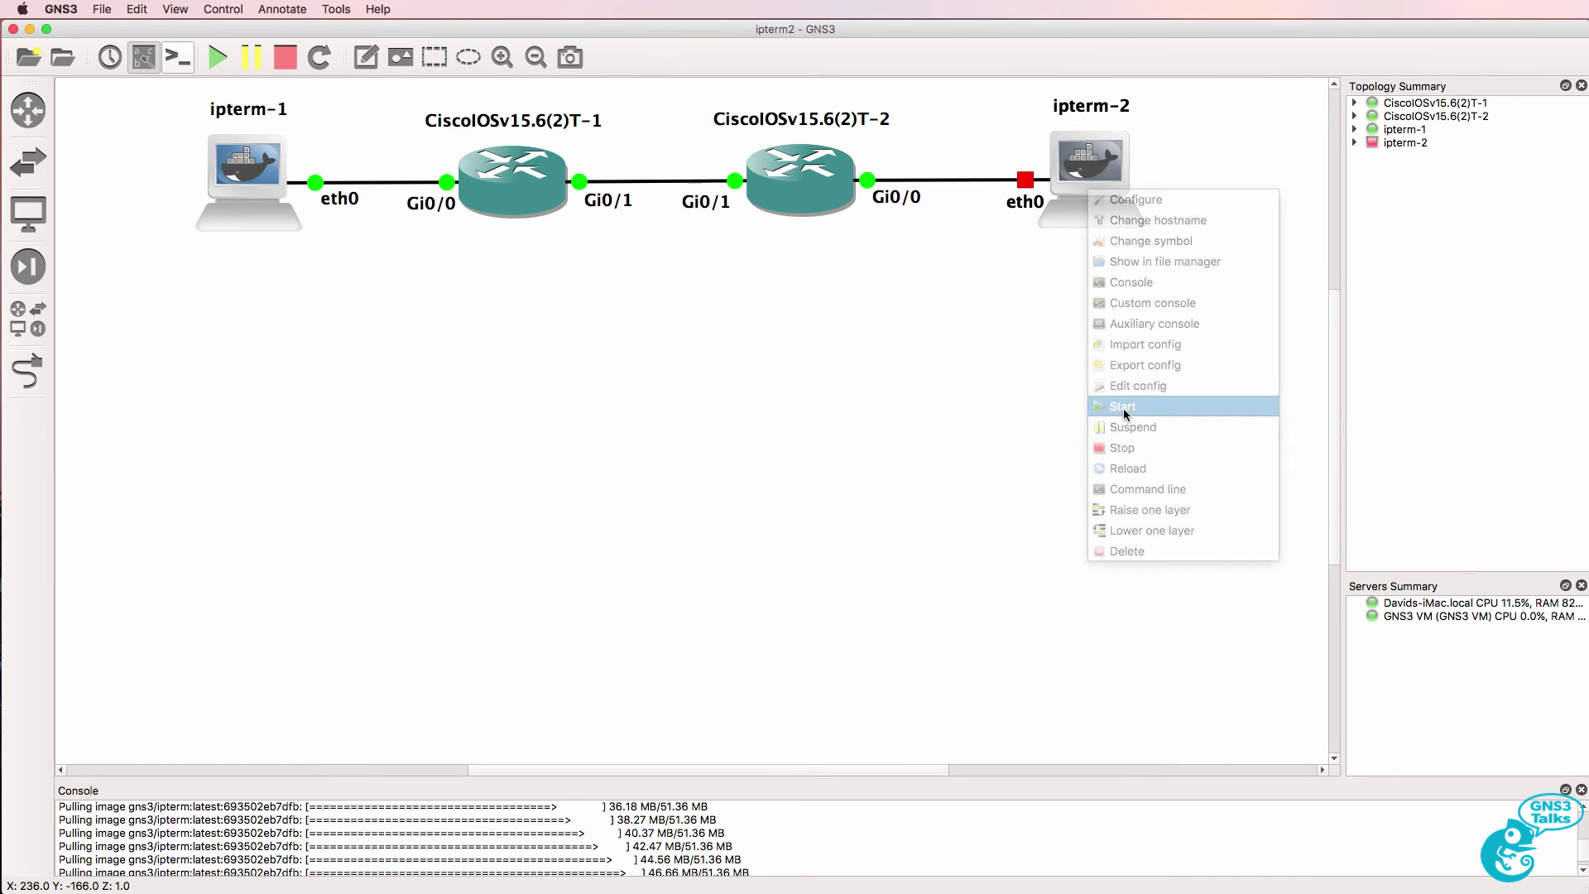
right_click(1087, 168)
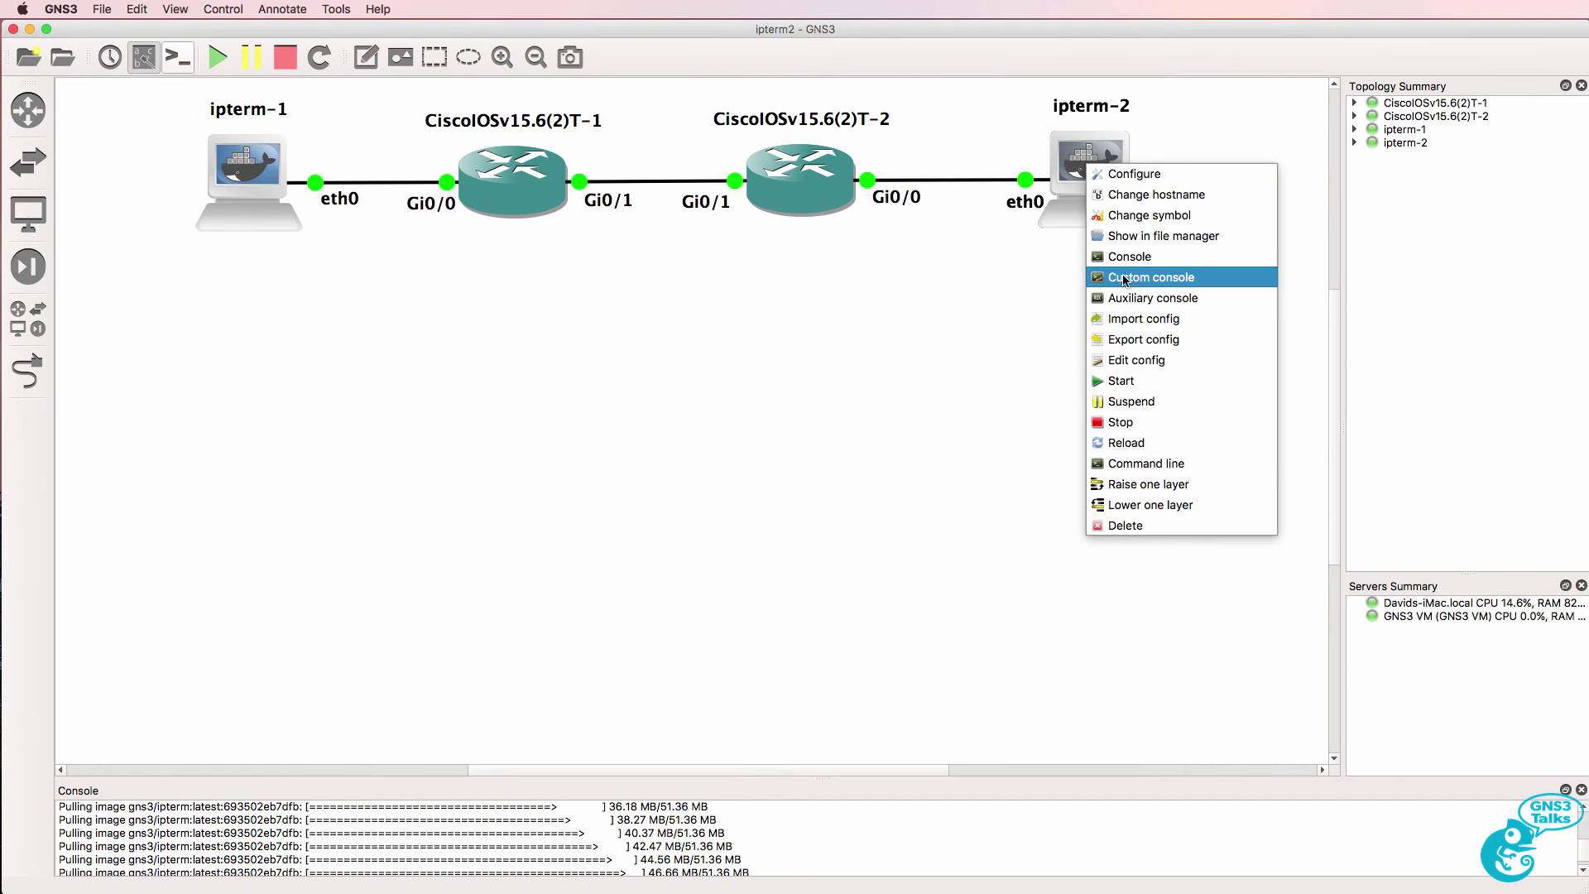
left_click(1122, 257)
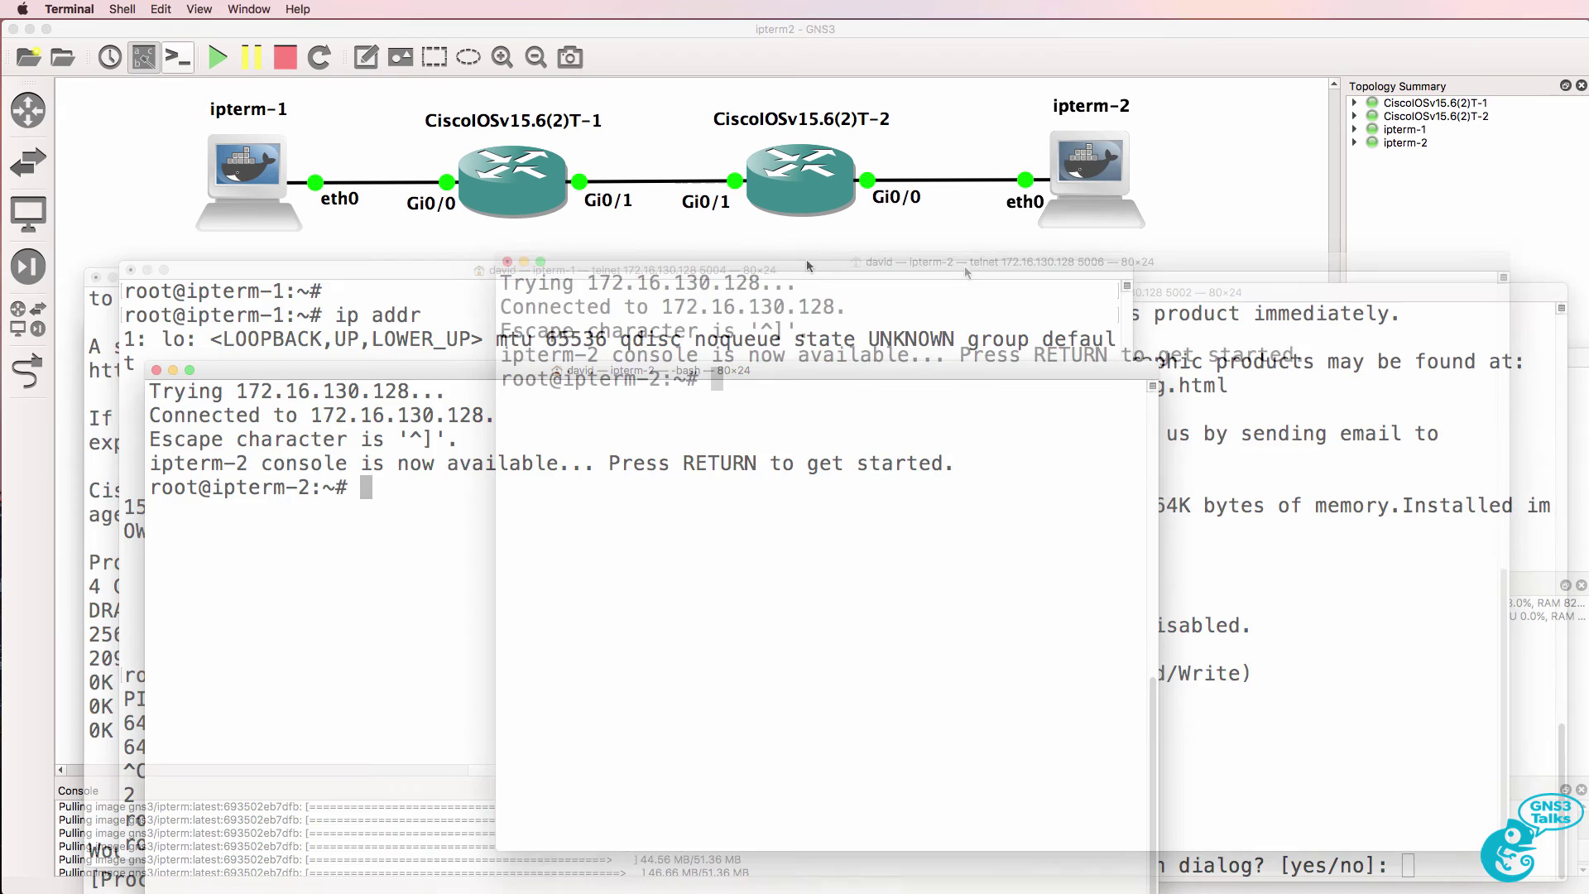
type("ip ad")
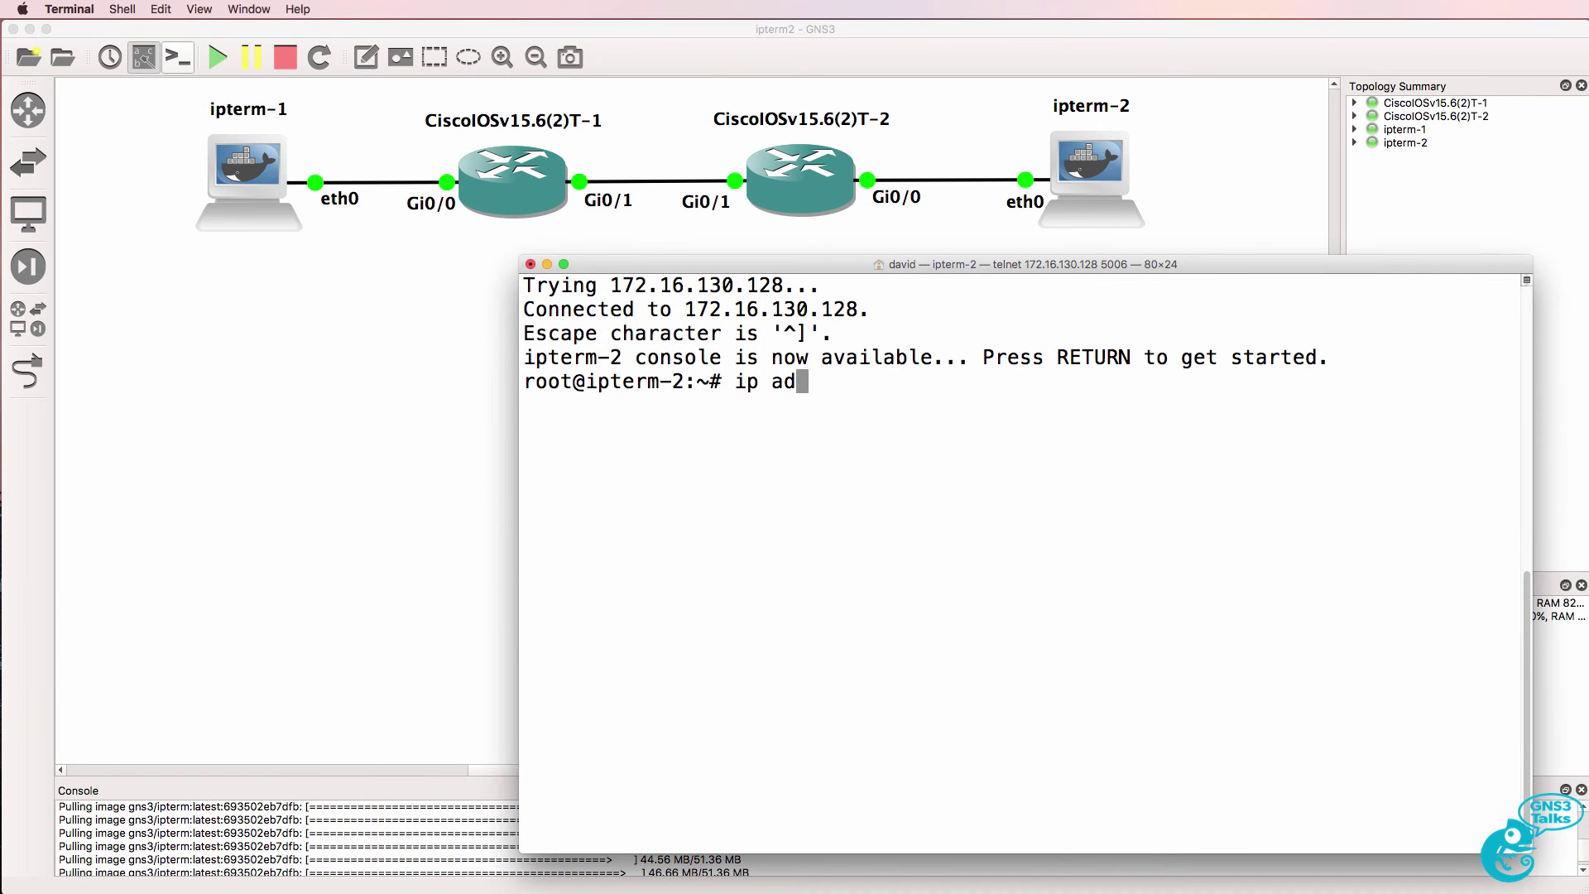
type("dr")
key("Return")
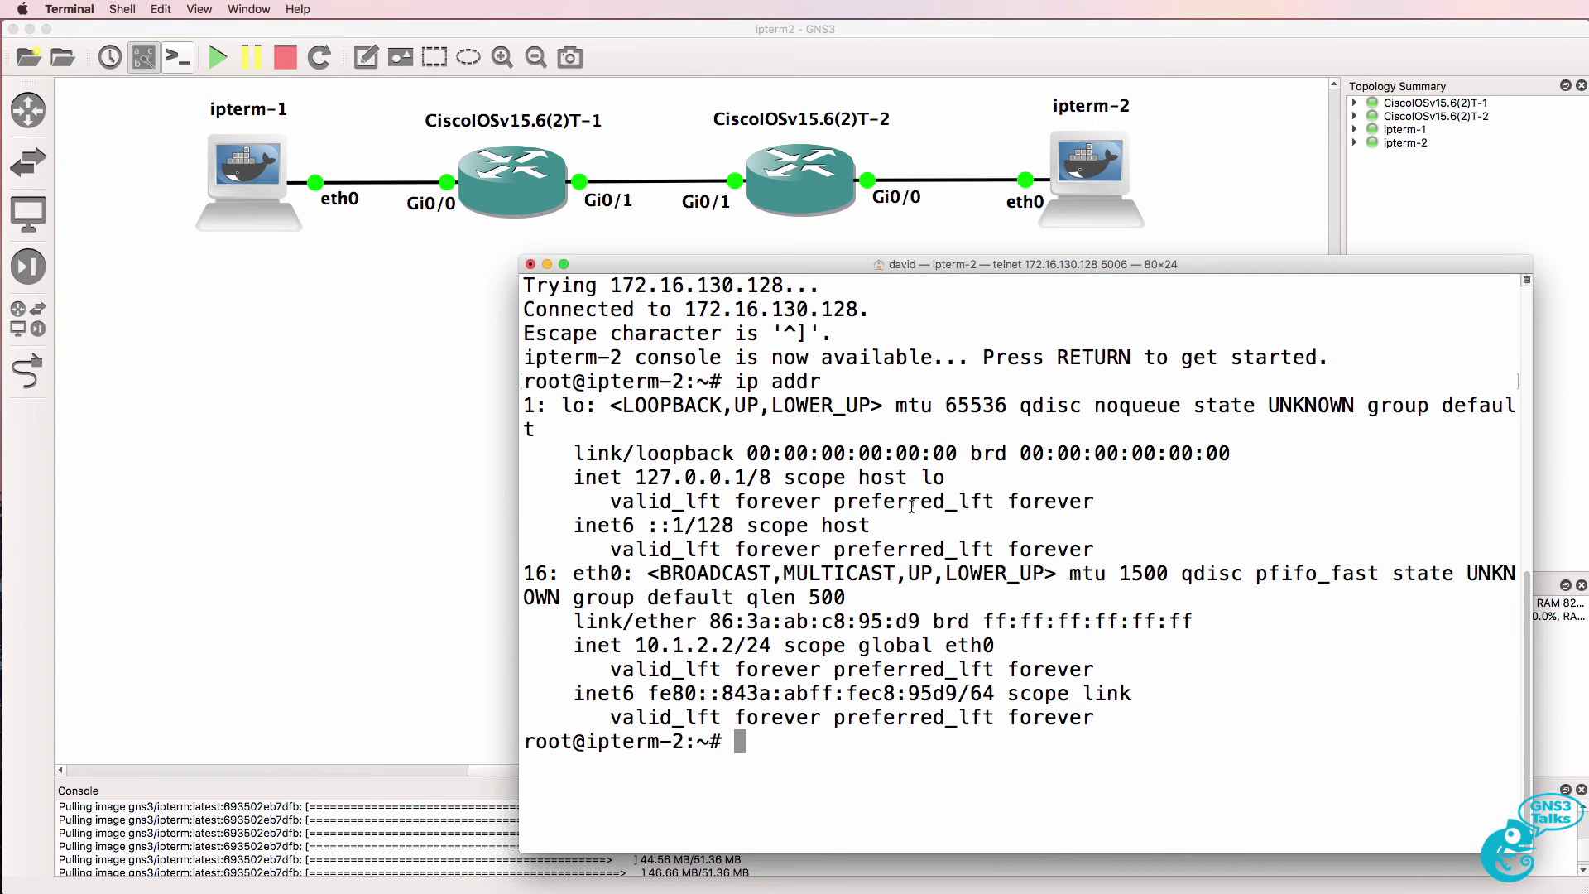
left_click_drag(635, 654, 821, 639)
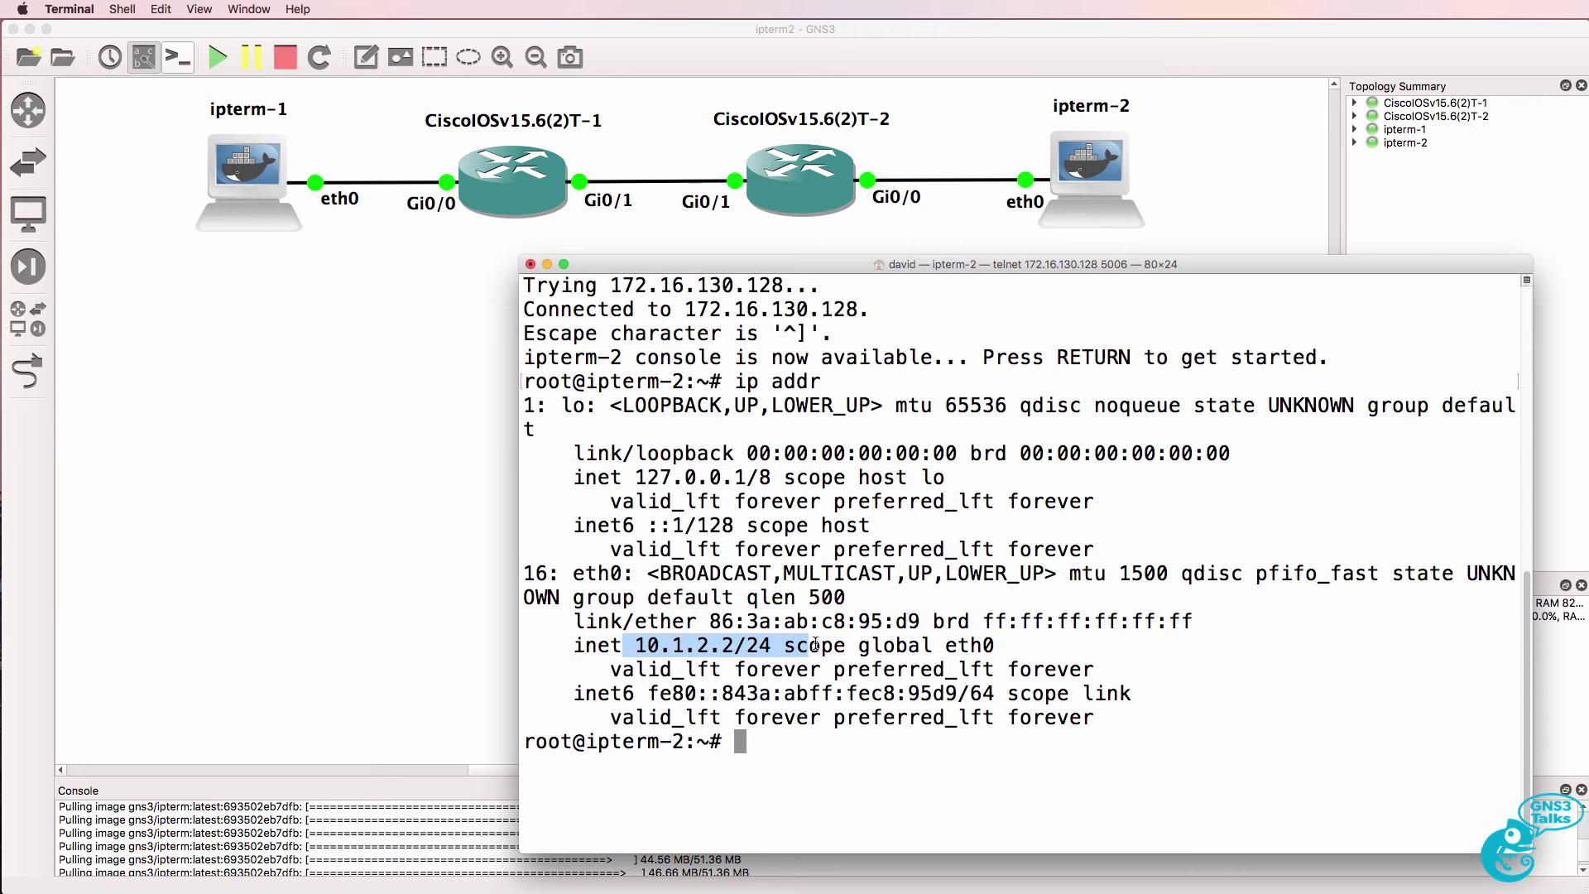
Step: Ping 10.1.2.2 with 0% packet loss, then stop it and view the statistics
type("pinh")
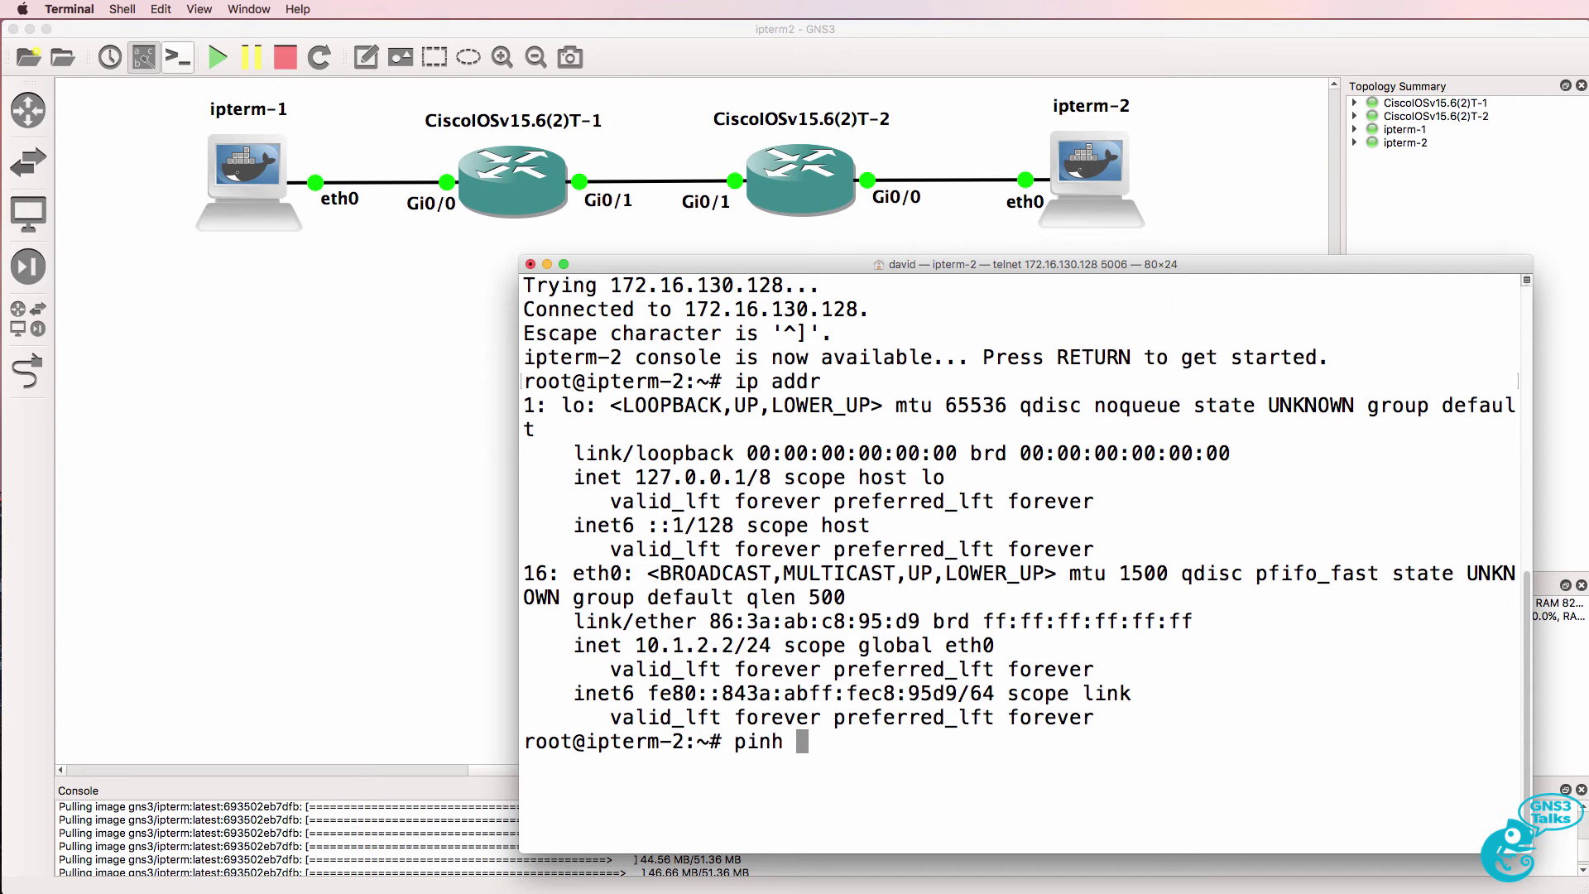
key("BackSpace")
key("BackSpace")
type("g 10.1.2.2")
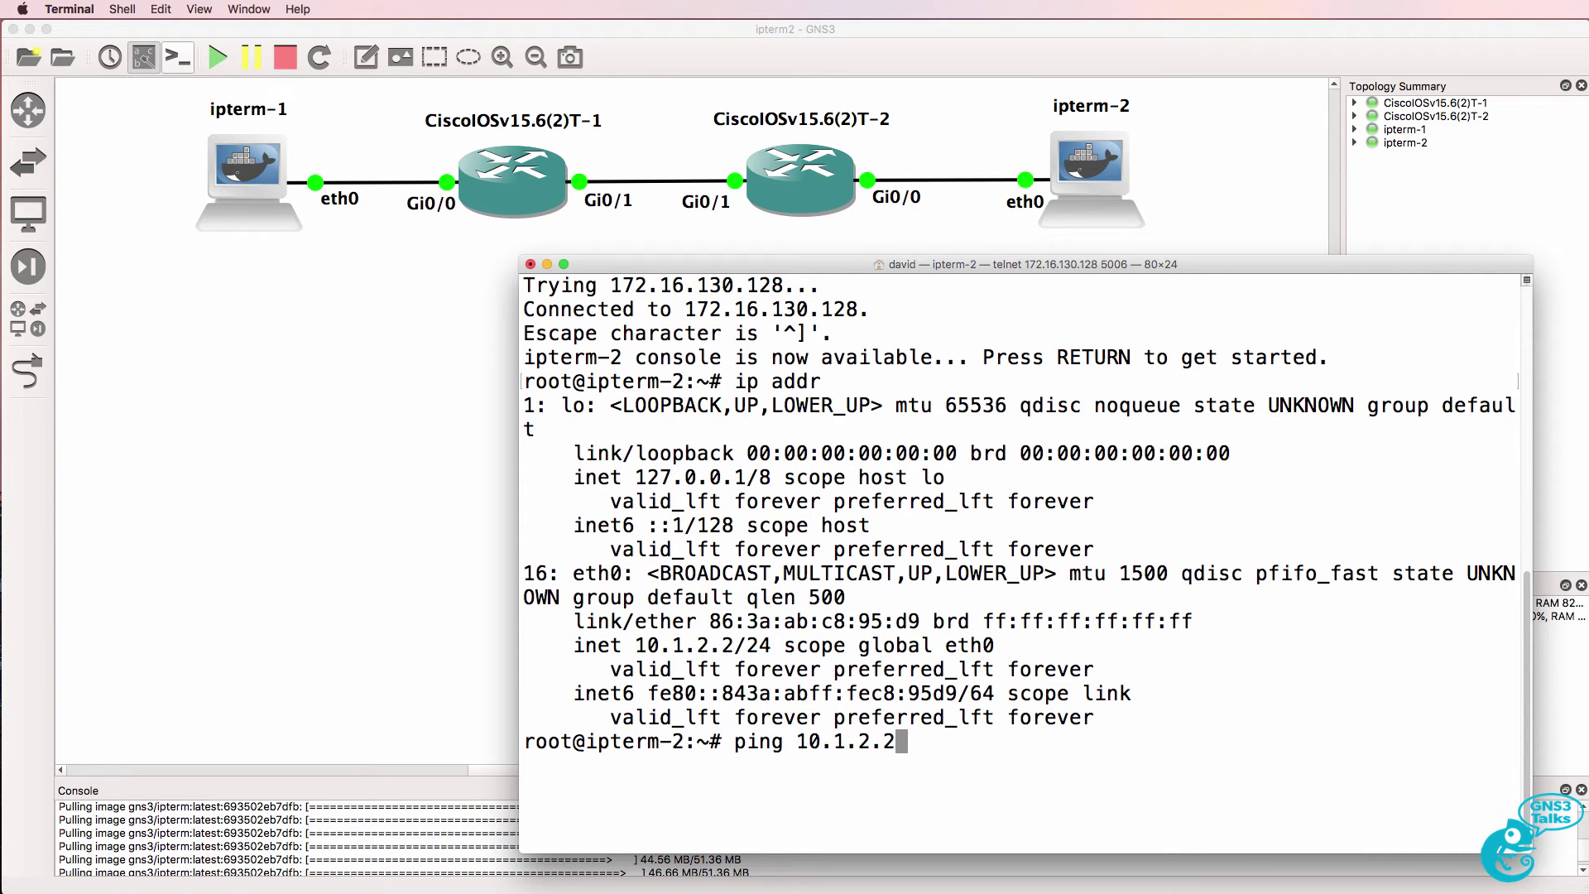
key("Return")
key("ctrl+c")
key("super+Tab")
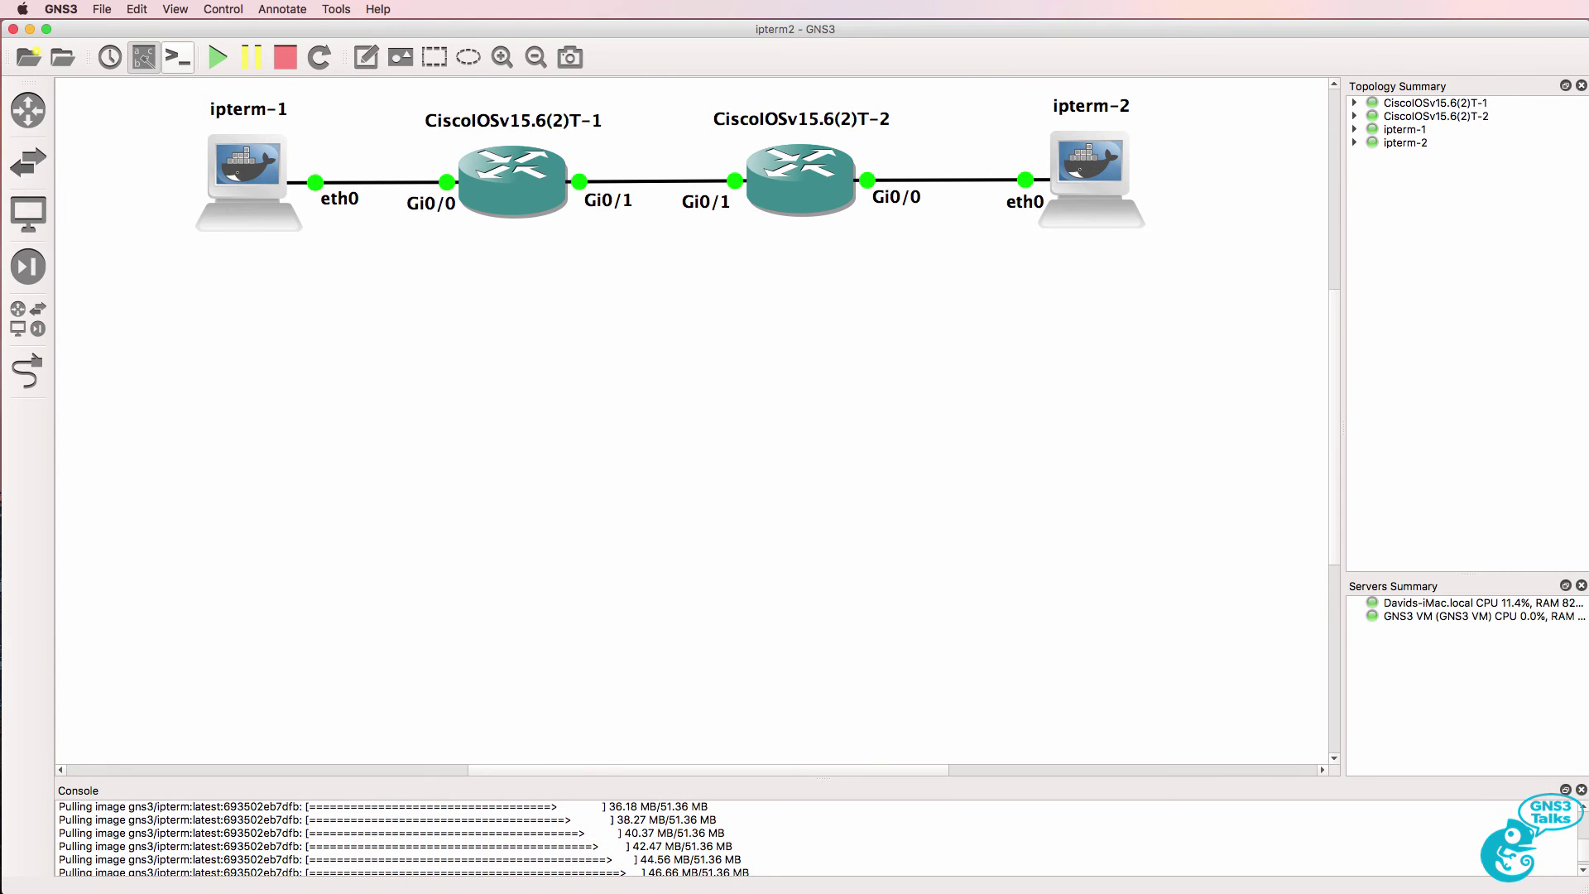
key("super+Tab")
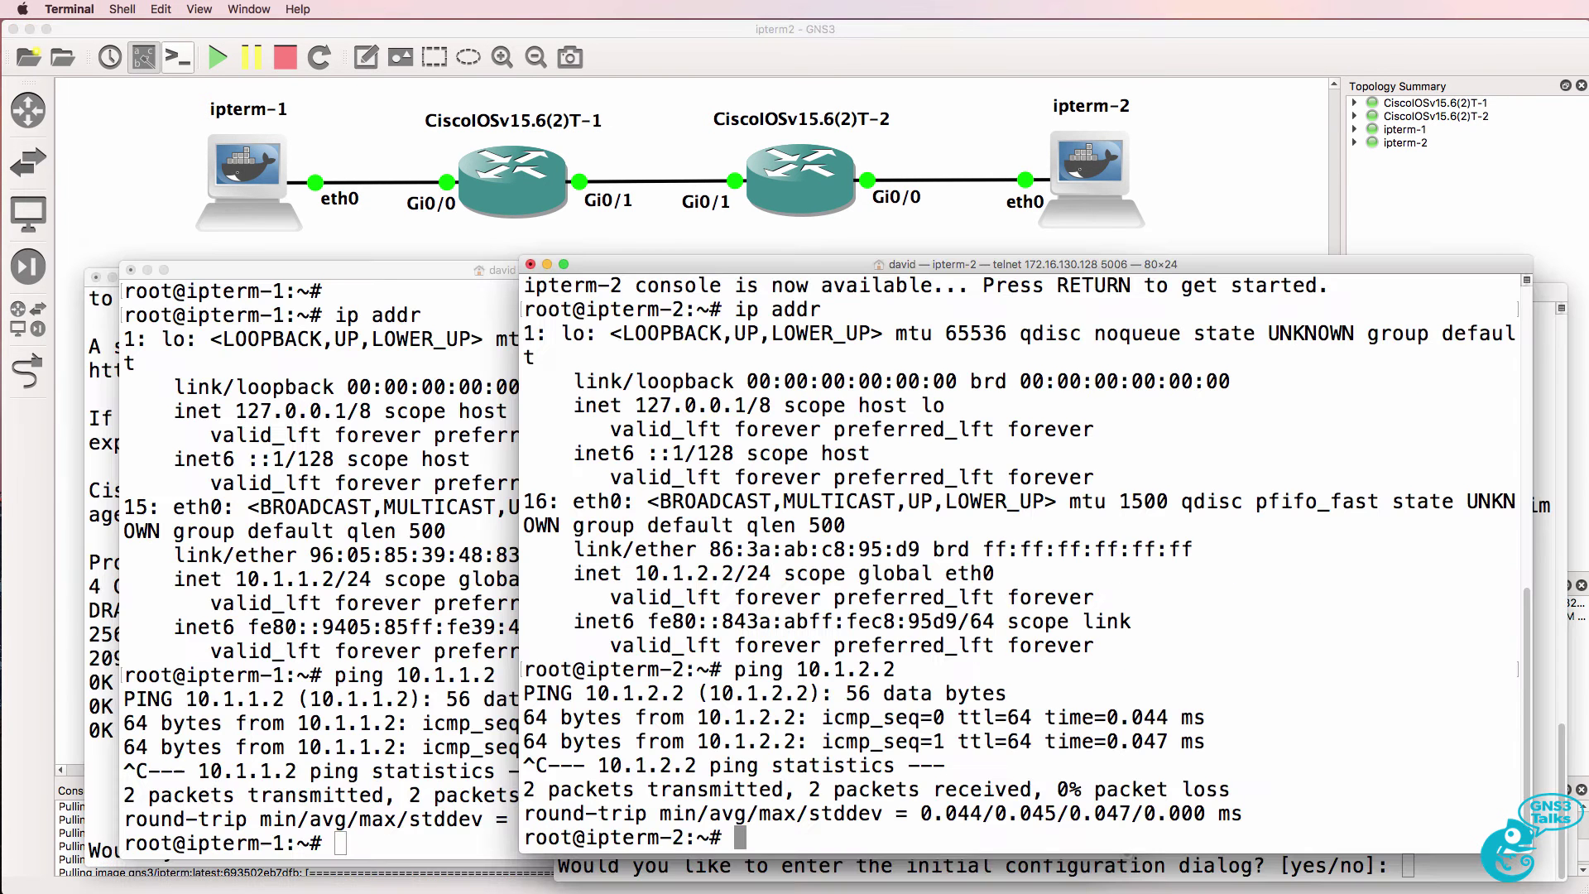
Step: Answer no to the initial configuration dialog on both router consoles
left_click(388, 288)
key("super+grave")
key("Return")
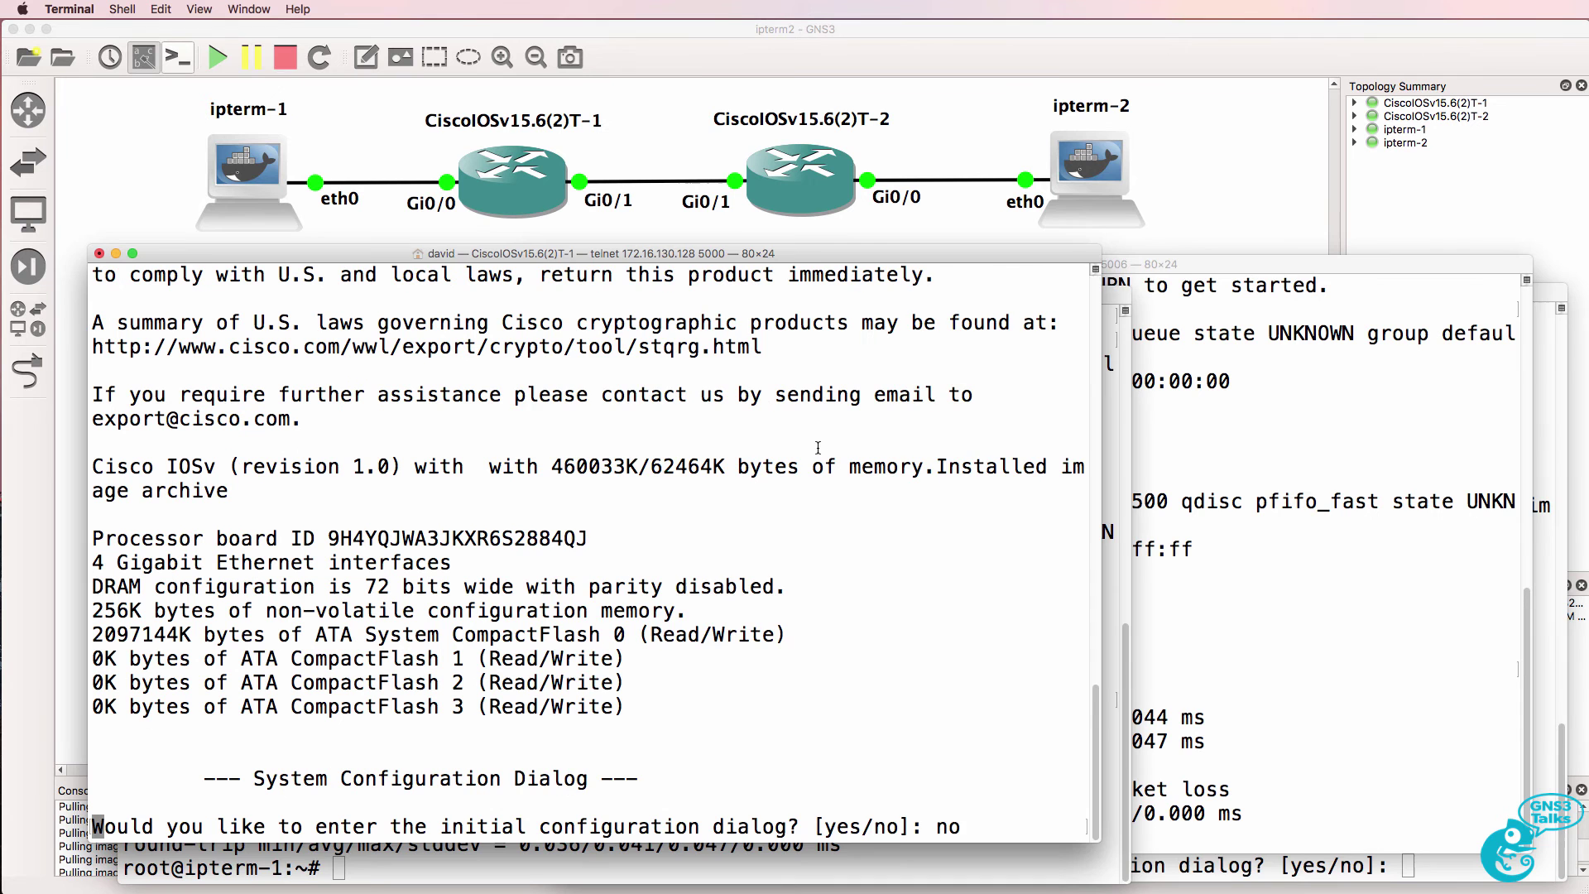
left_click_drag(1177, 274, 1225, 258)
left_click(1224, 294)
type("no")
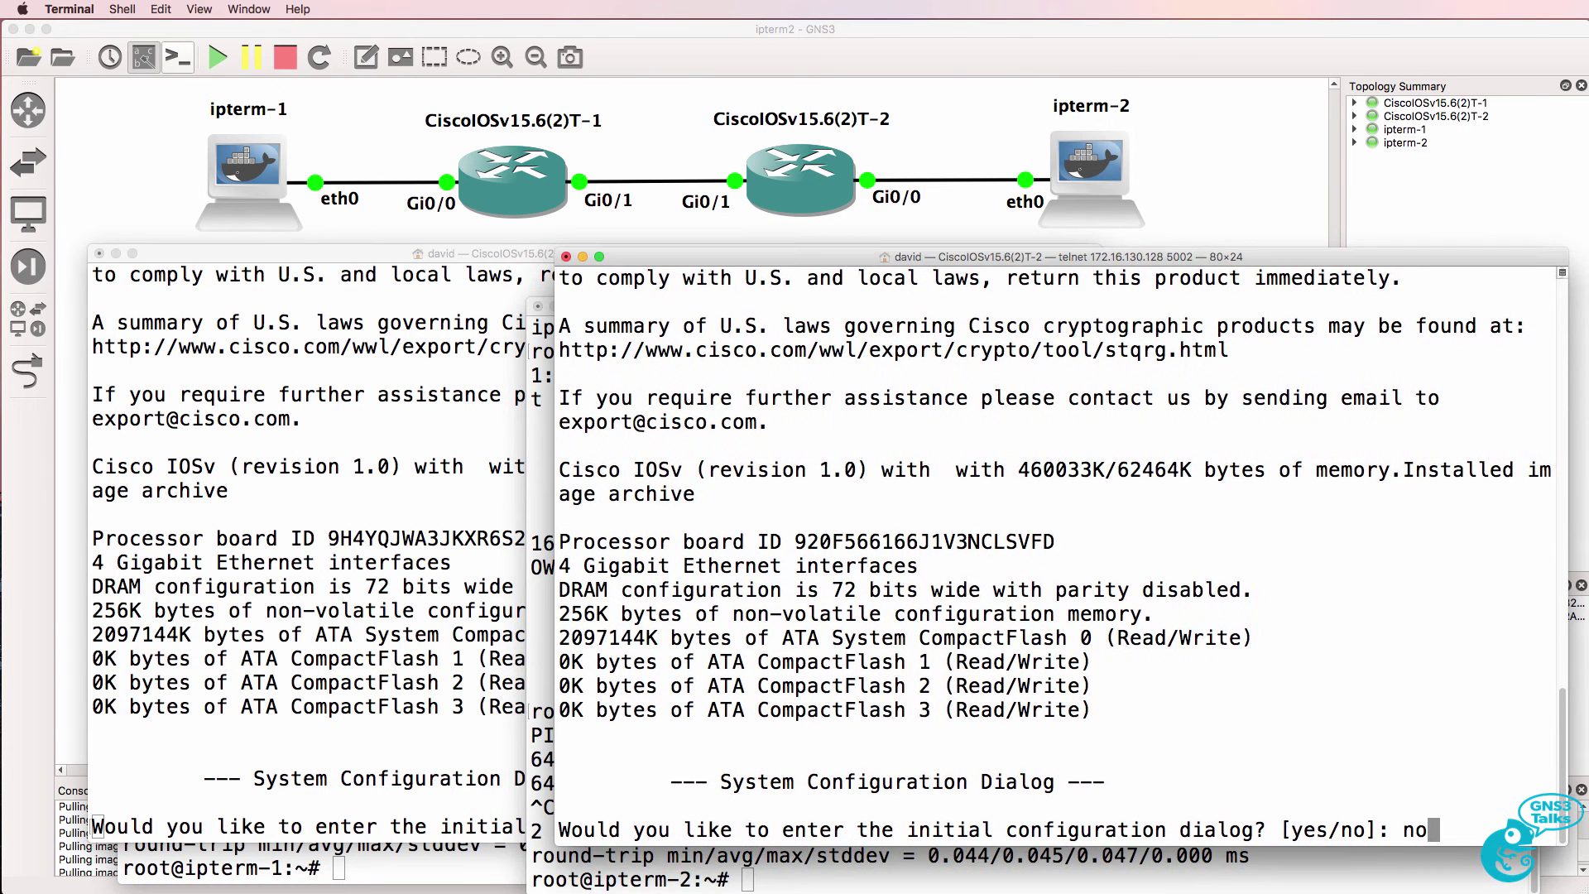
key("Return")
Step: Shift the router 1, router 2 and ipterm-2 consoles apart, then bring ipterm-1's forward
left_click_drag(503, 255, 442, 256)
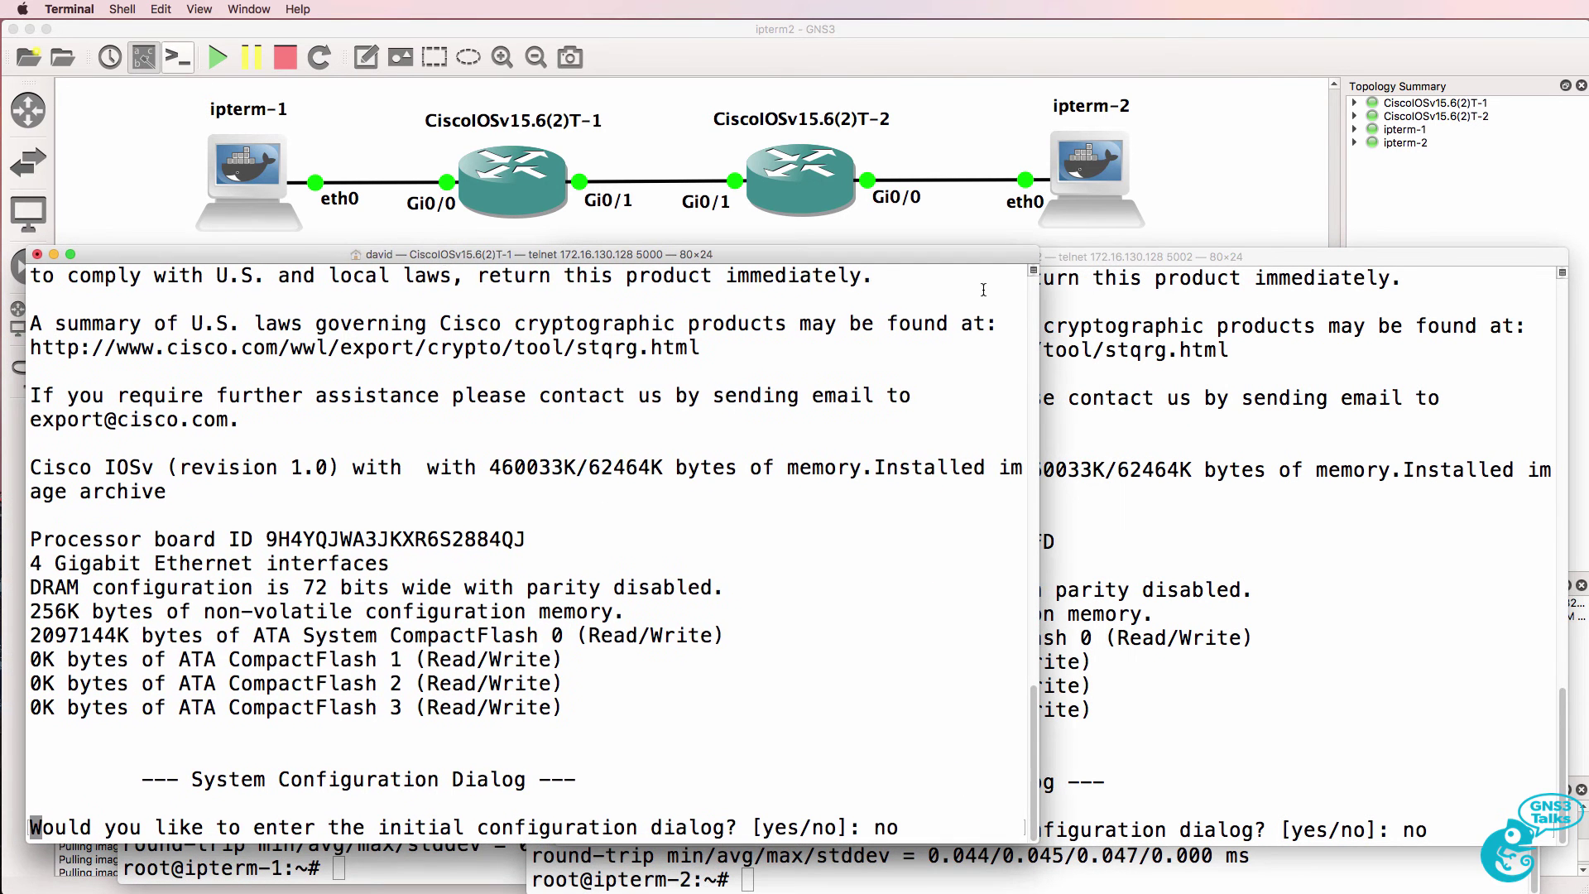
mouse_move(1196, 265)
left_mouse_down()
mouse_move(900, 248)
mouse_move(1190, 250)
left_mouse_up()
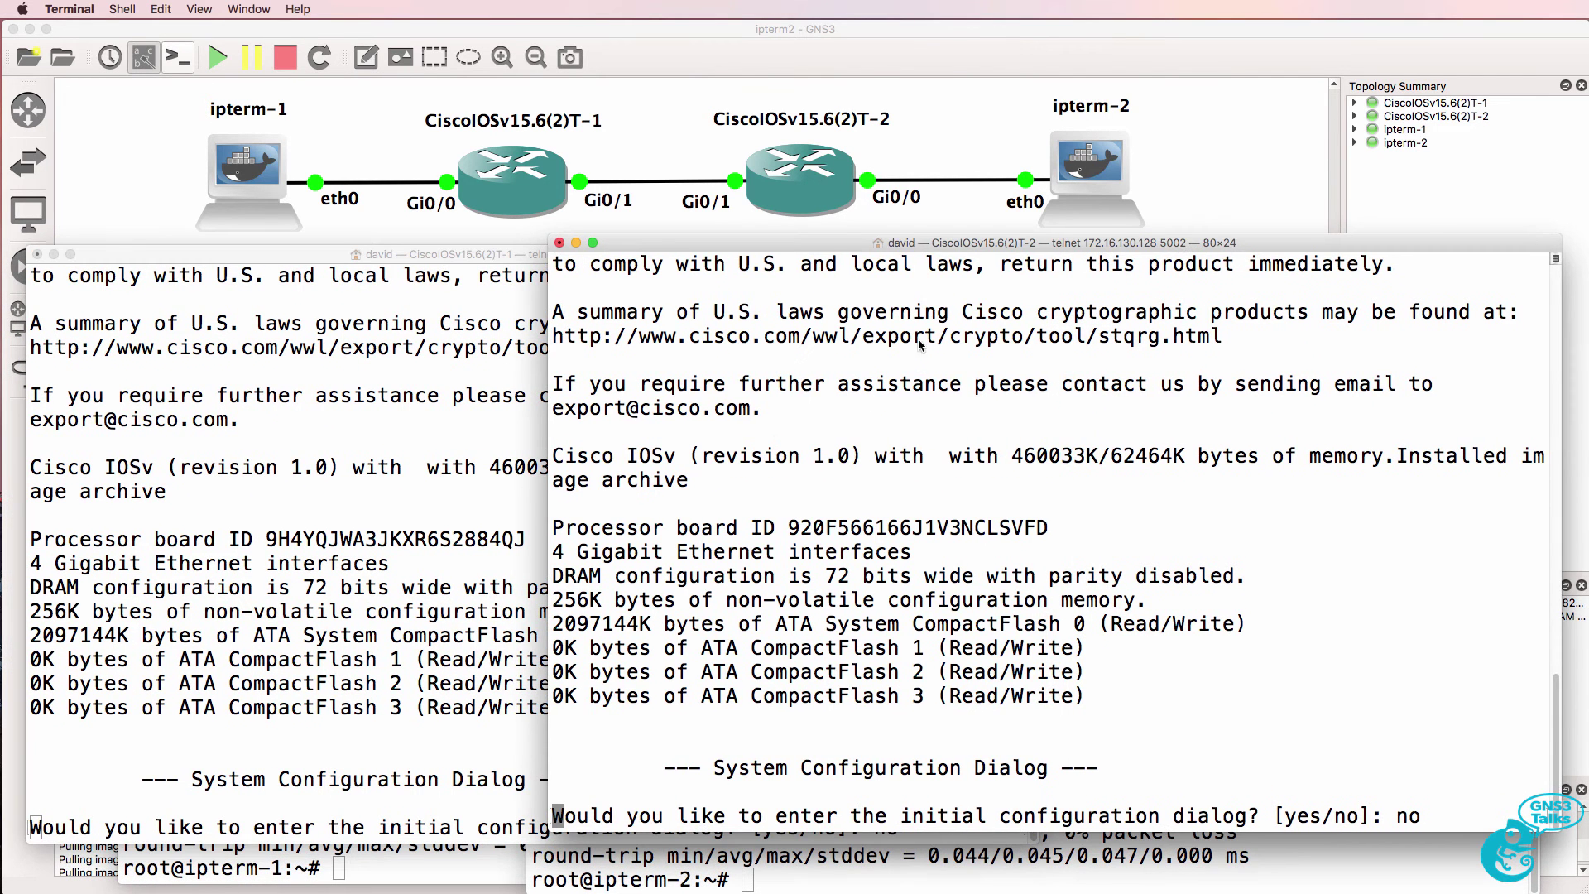
left_click(636, 874)
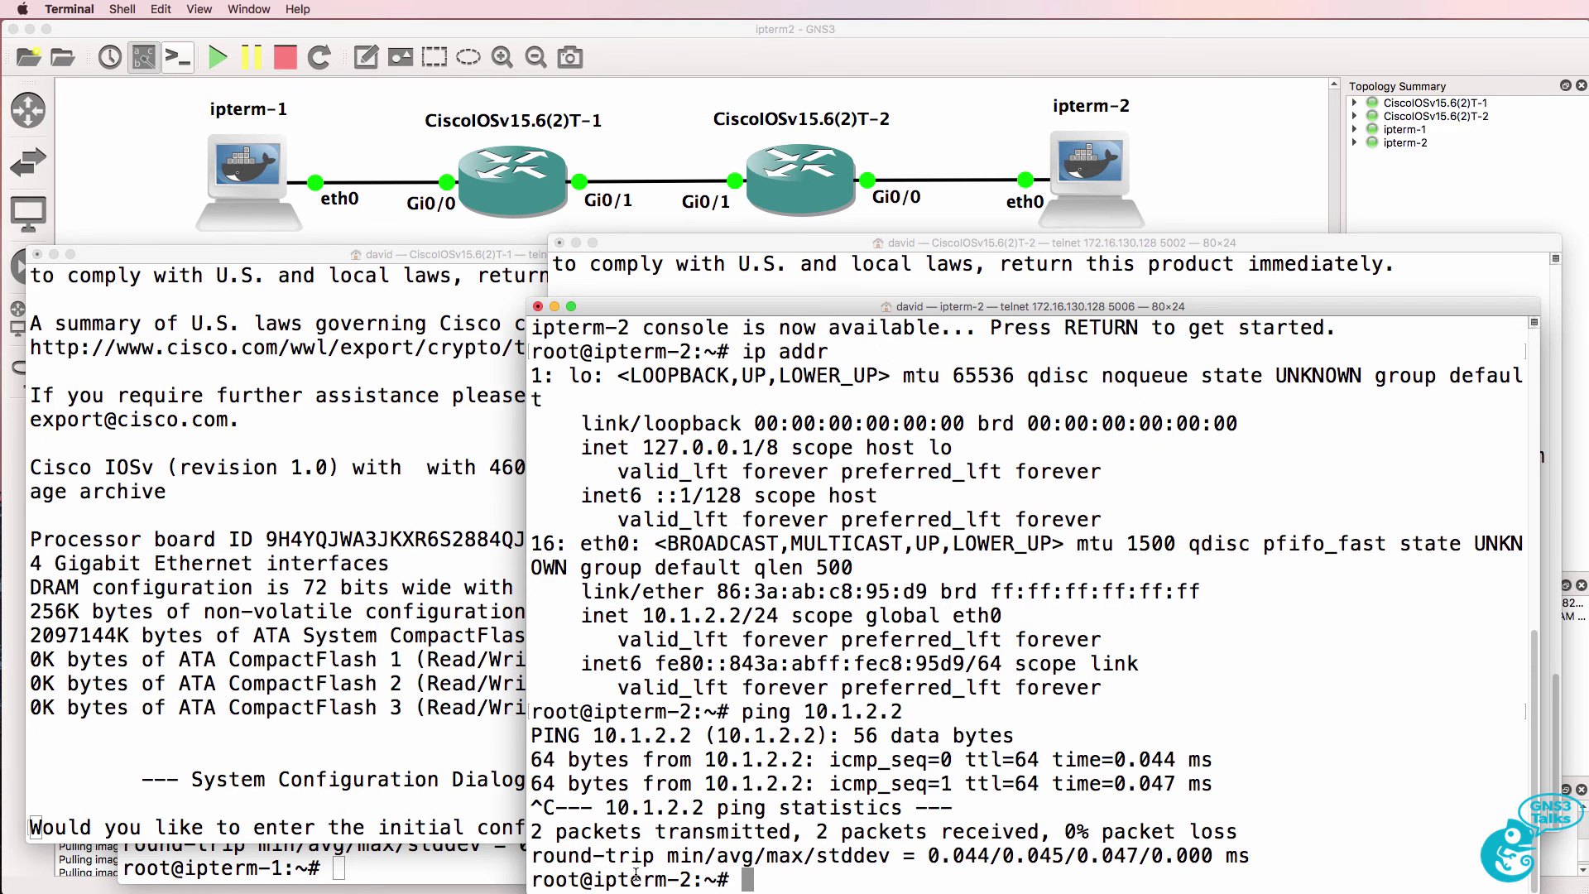
left_click_drag(807, 308, 829, 283)
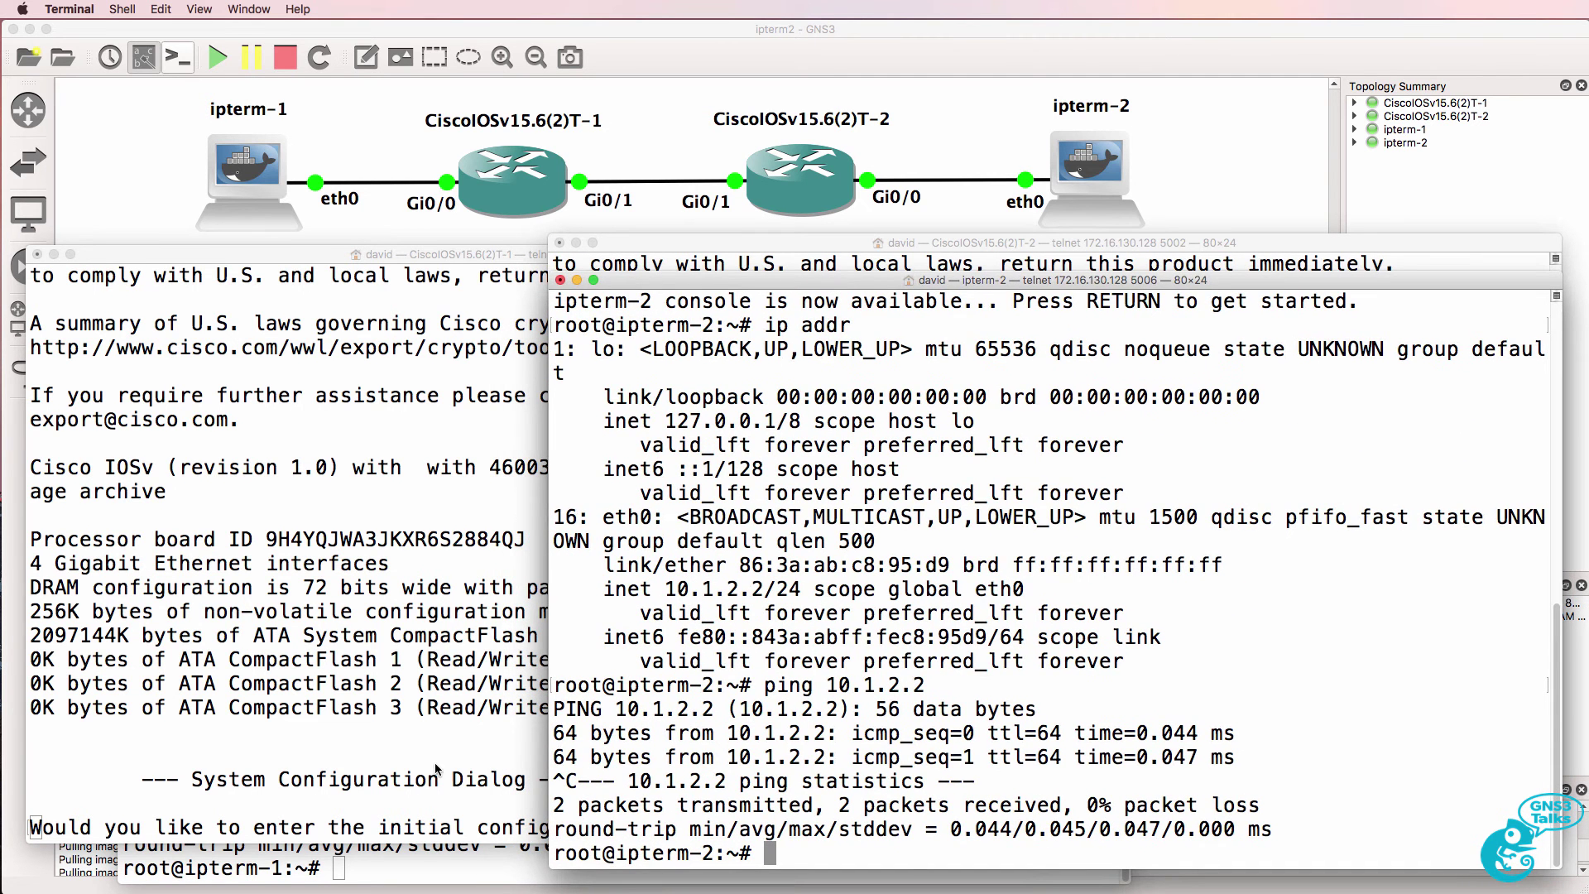
left_click(434, 854)
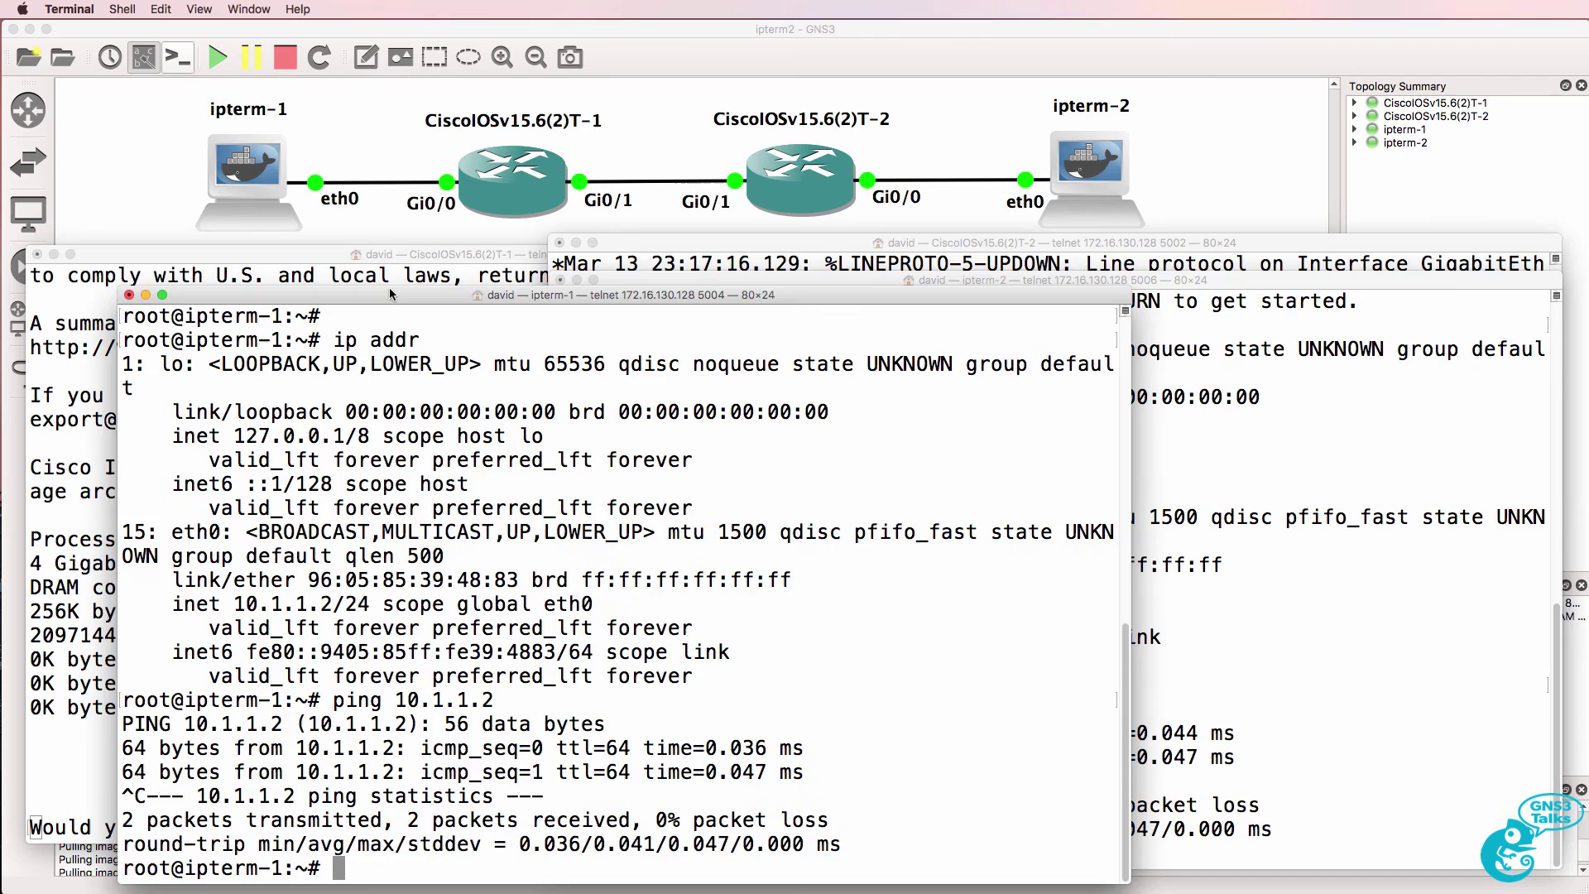
Step: On the second router's console, enter global configuration mode and set the hostname to R2
left_click(507, 252)
left_click(1044, 245)
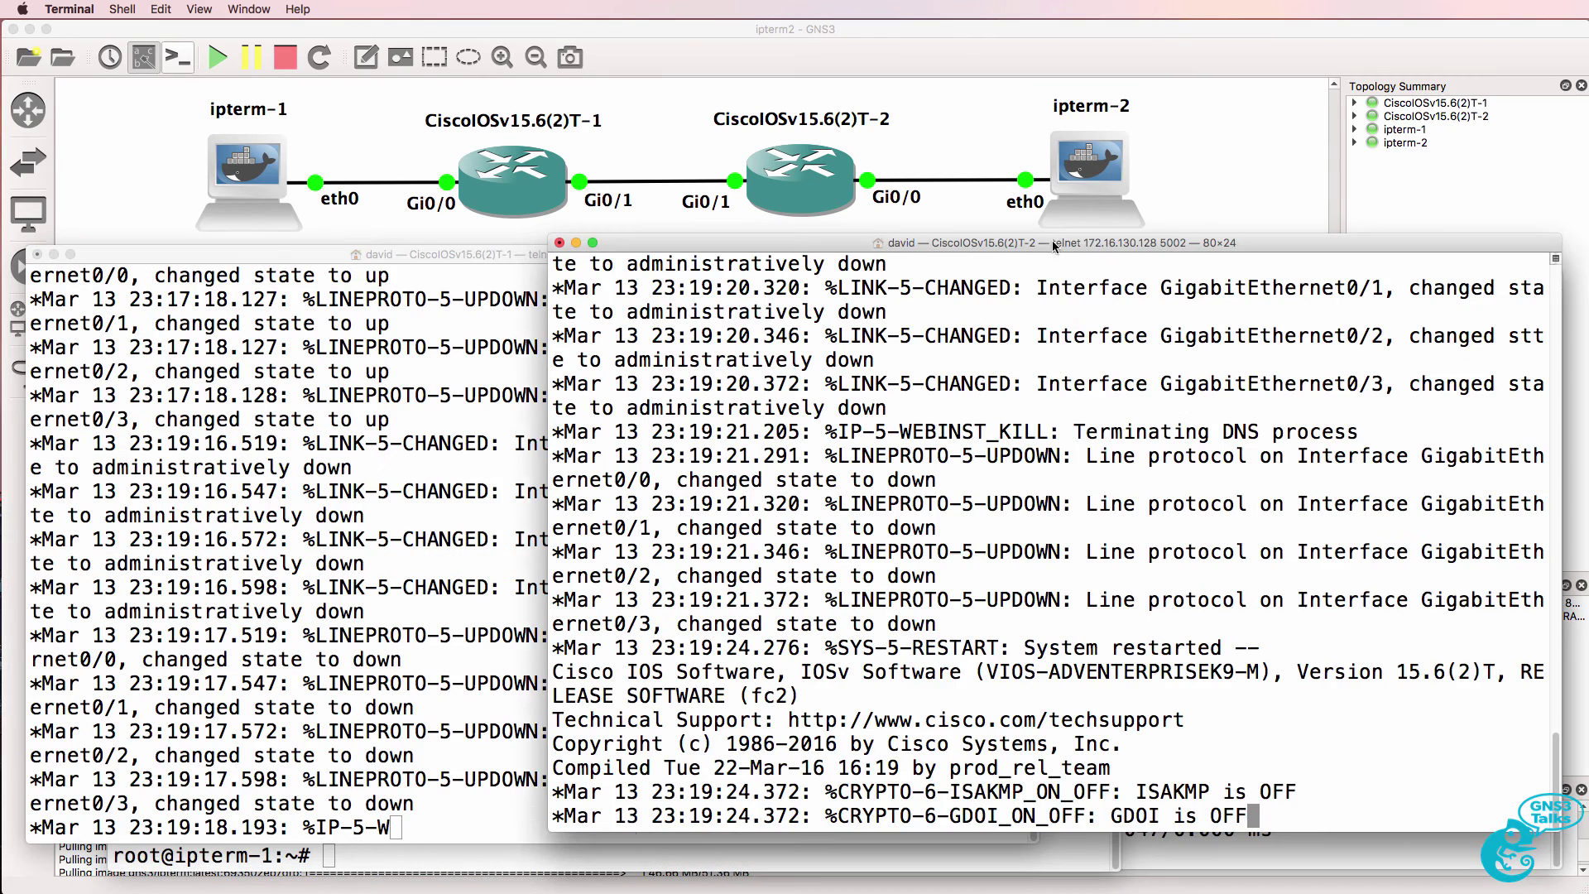
key("Return")
key("Return")
key("Return")
key("Return")
key("Return")
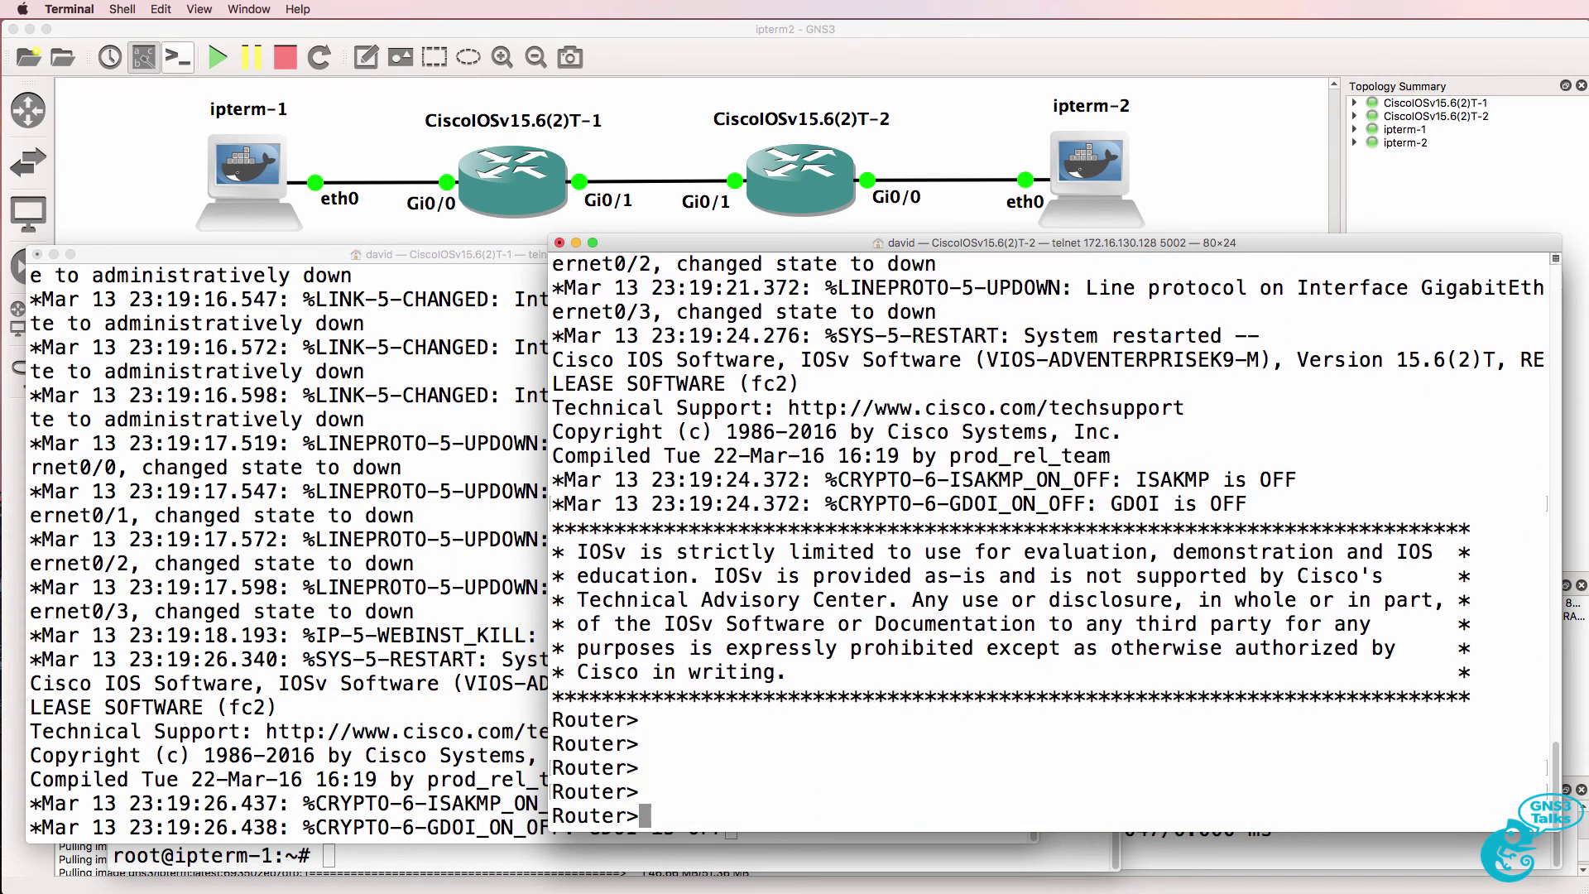
type("em~c")
key("BackSpace")
key("BackSpace")
key("BackSpace")
key("BackSpace")
type("en")
key("Return")
type("conf t")
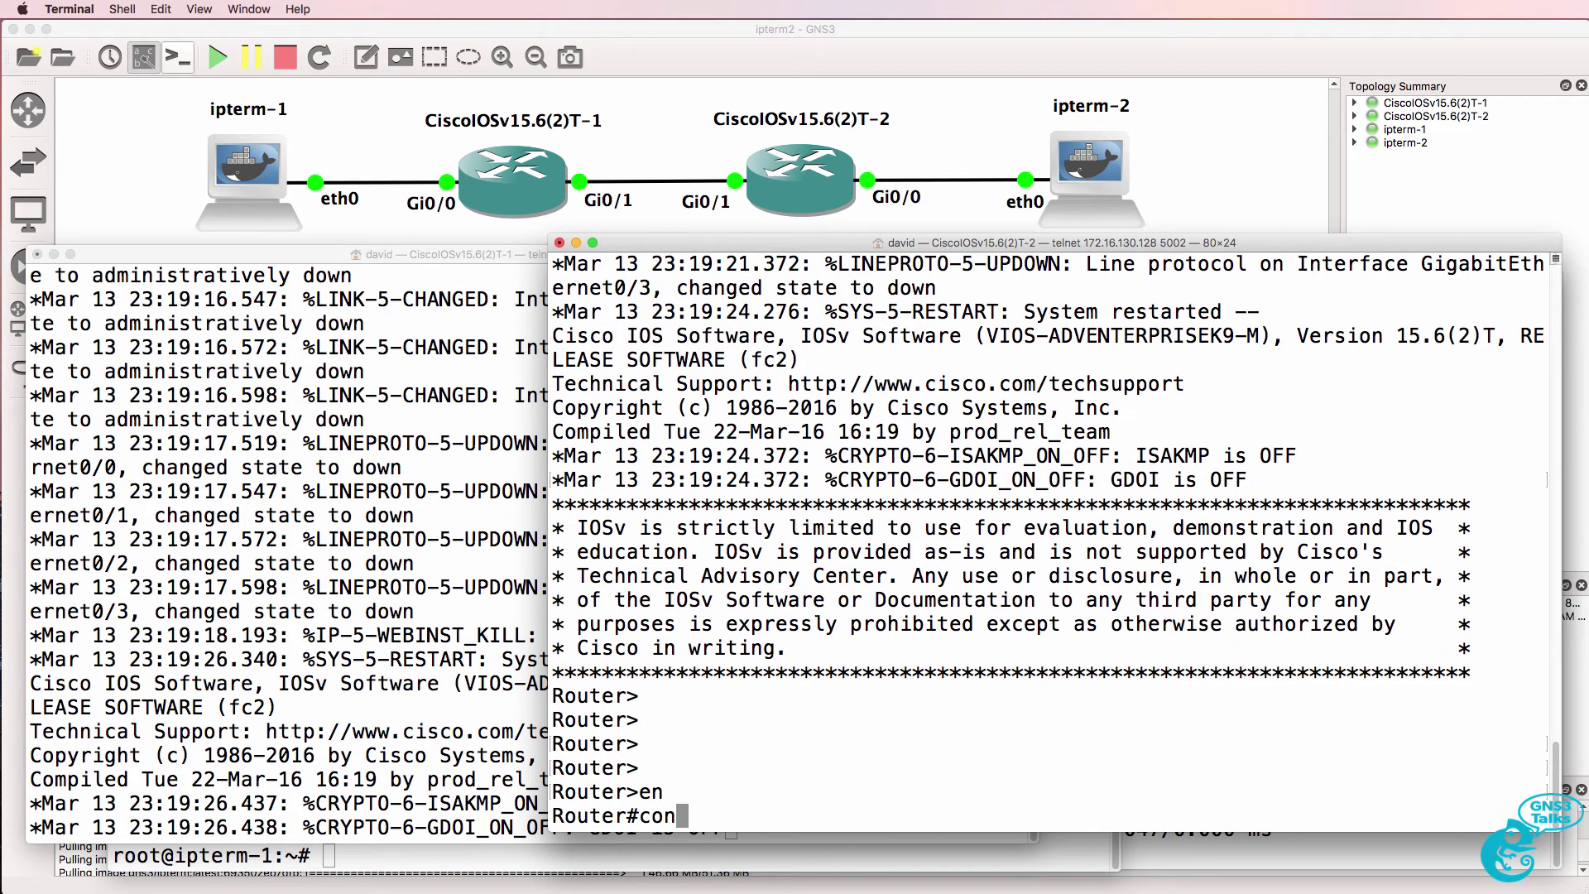
key("Return")
type("host R2")
key("Return")
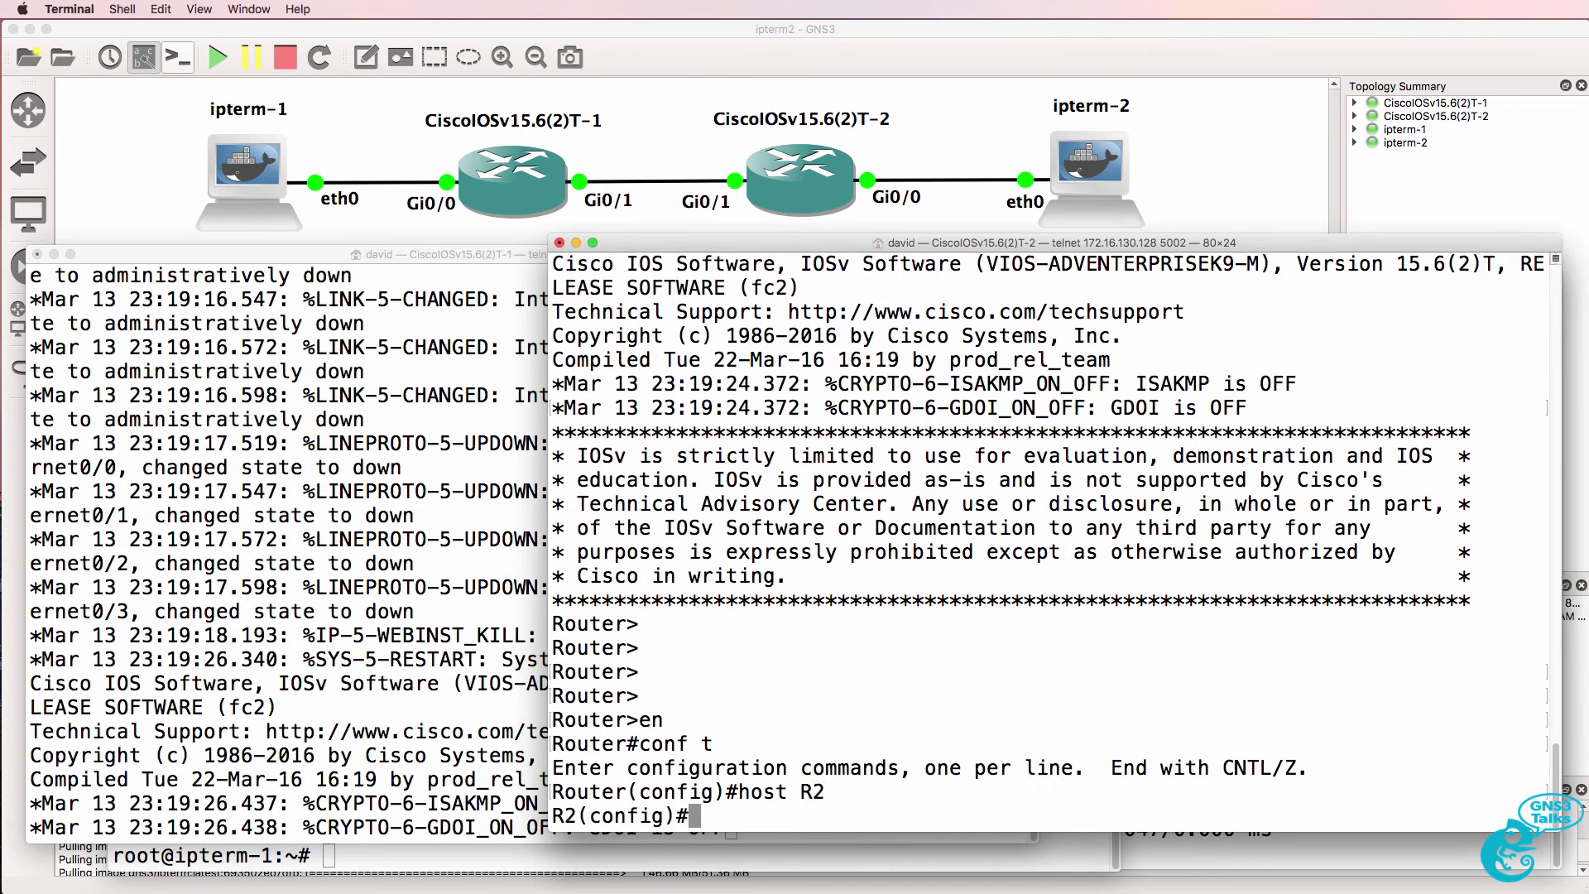
Step: Bring up Gi0/0 as 10.1.2.1 255.255.255.0 and ping ipterm-2 at 10.1.2.2
type("int g0/0")
key("Return")
type("no shut")
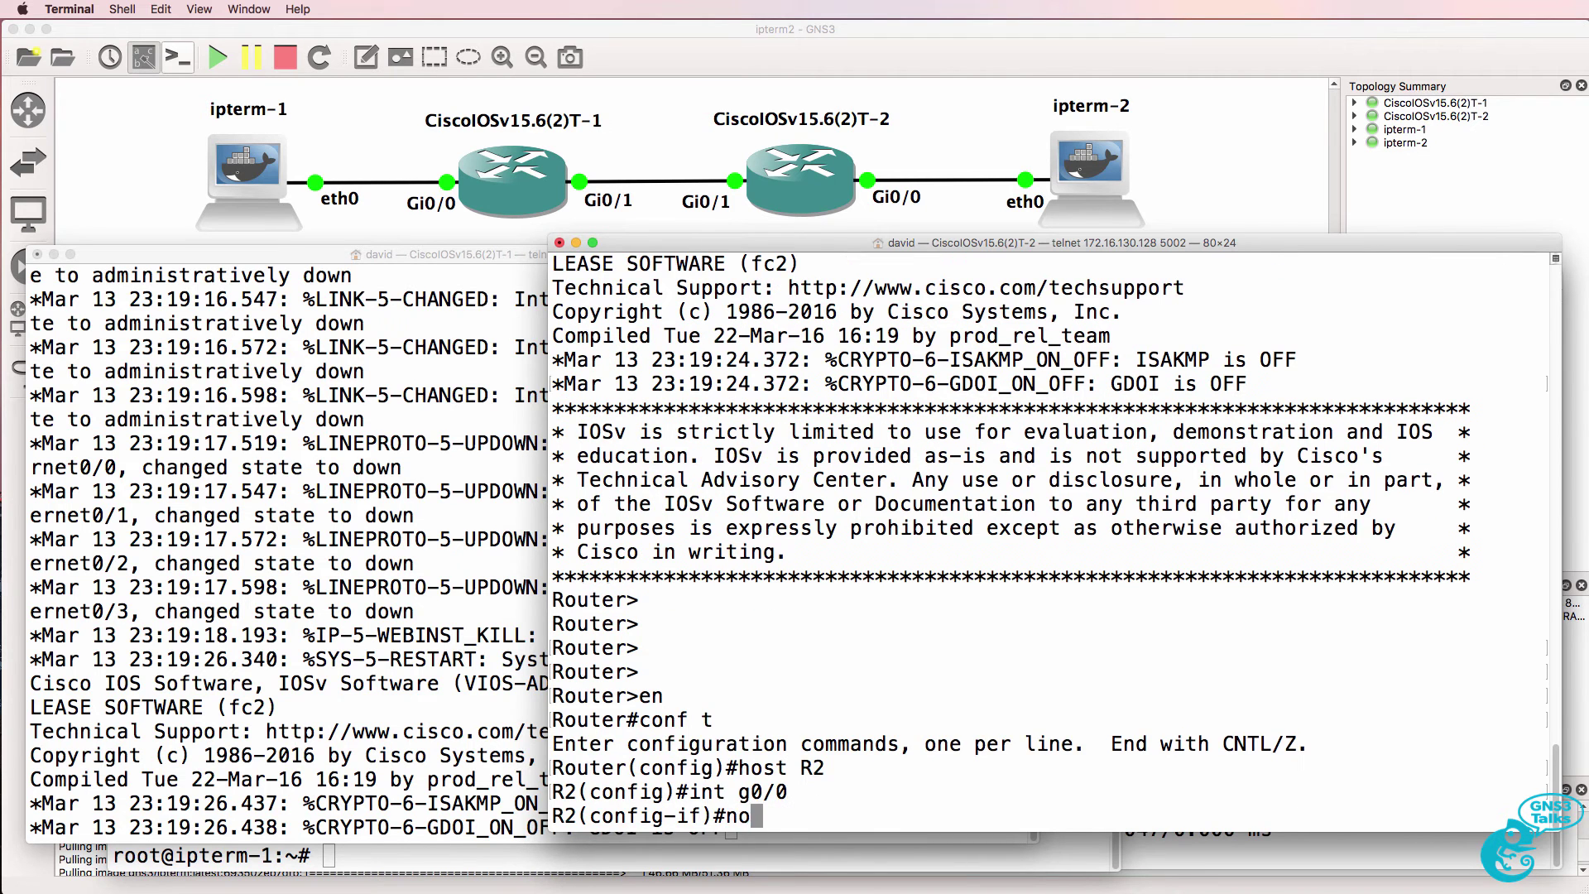
key("Return")
type("ip add")
key("Tab")
type("10.1.1")
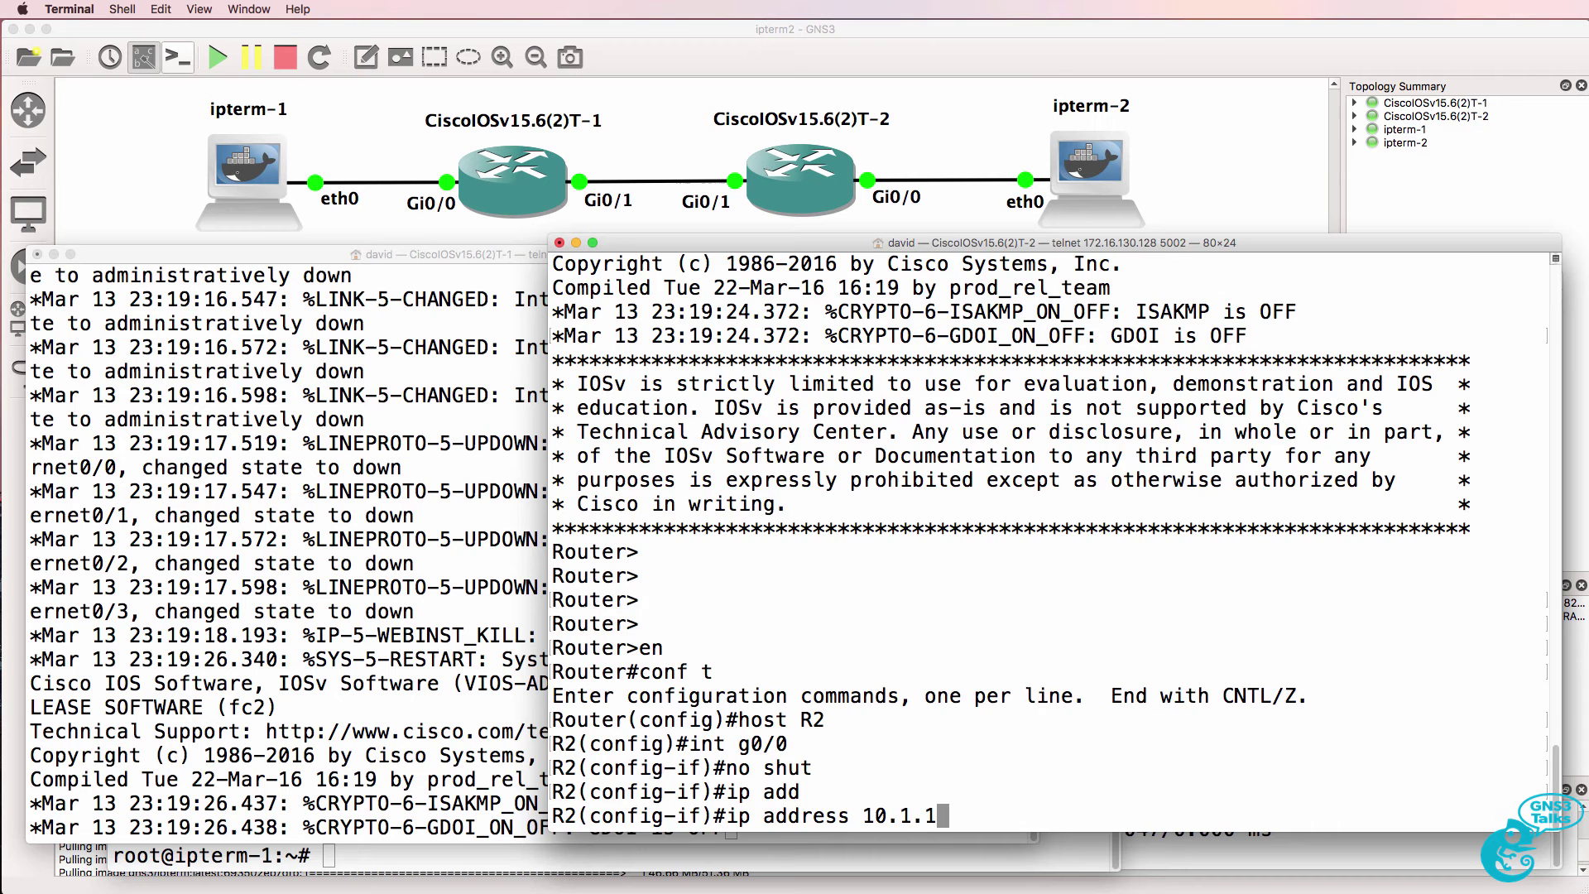
key("BackSpace")
type("2")
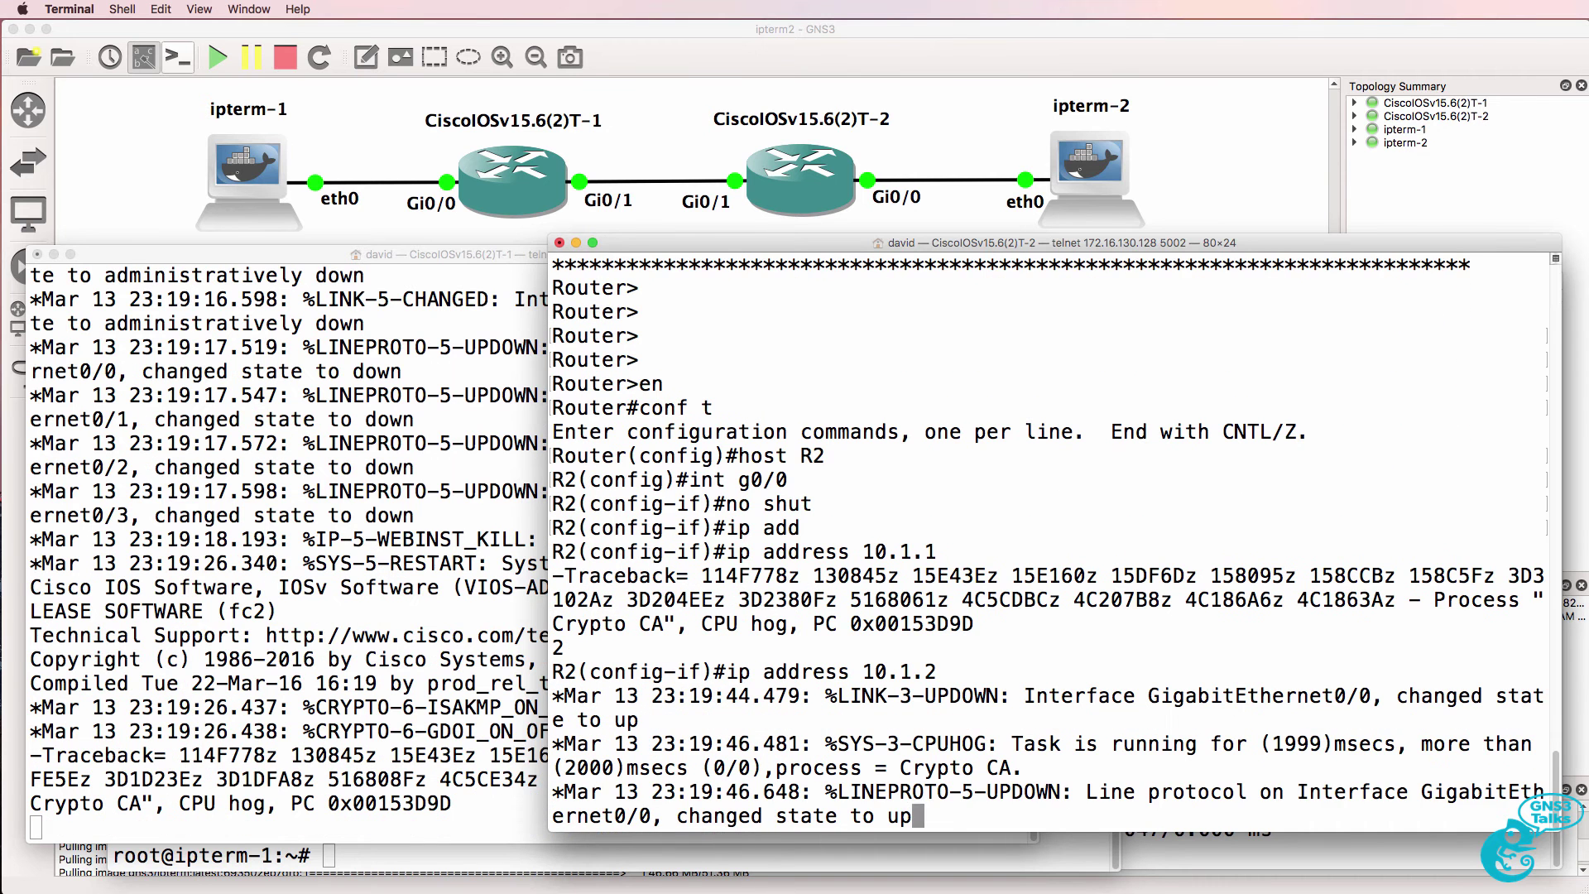
type(".1 25")
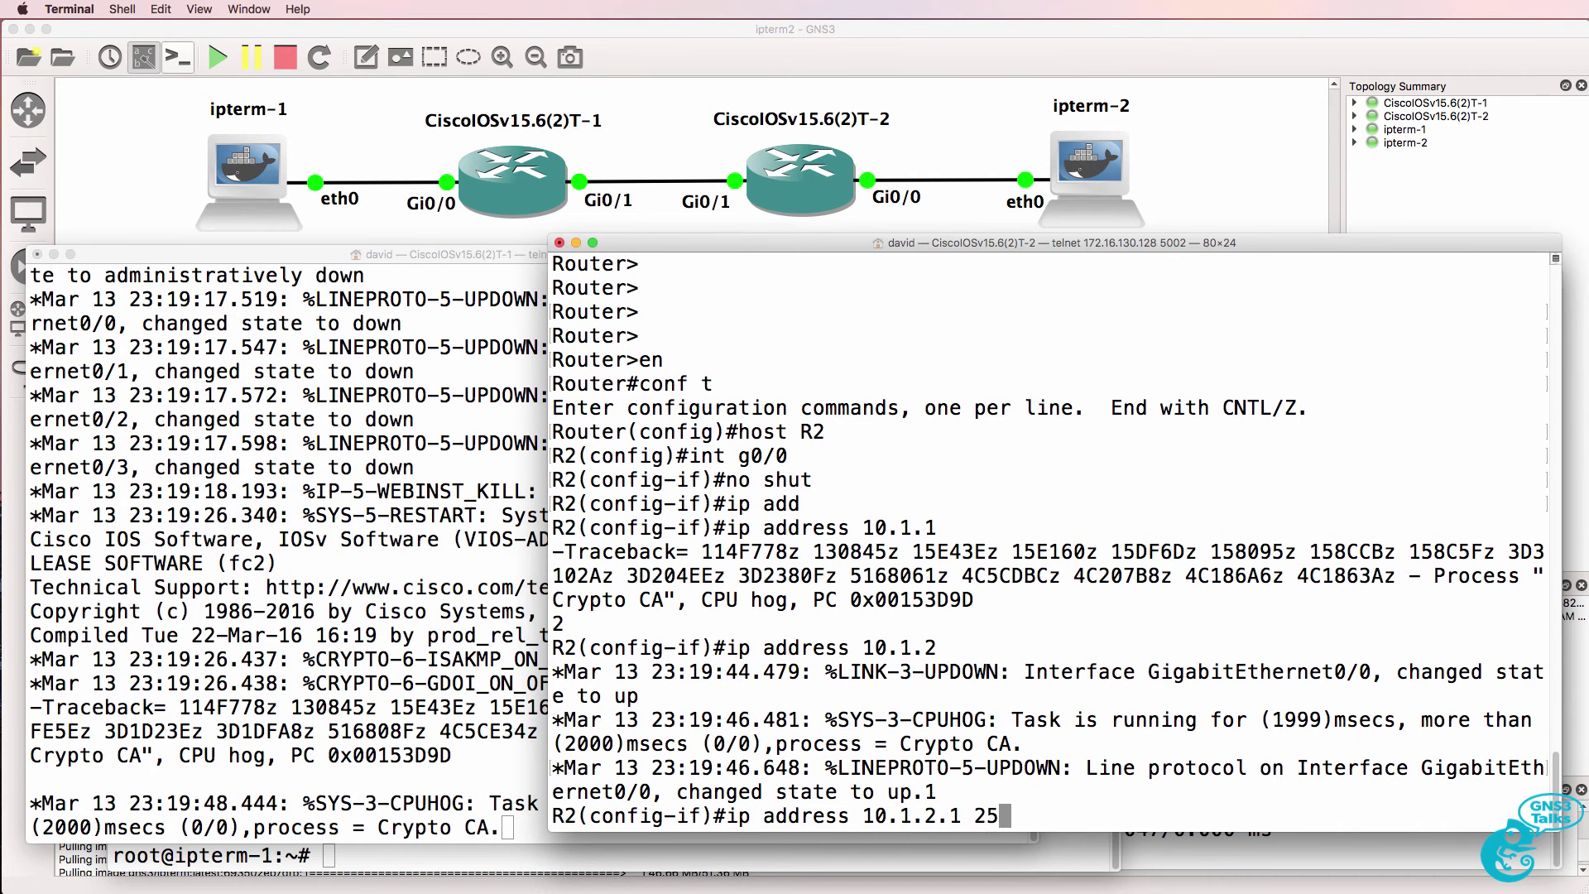
type("5.255.255.0")
key("Return")
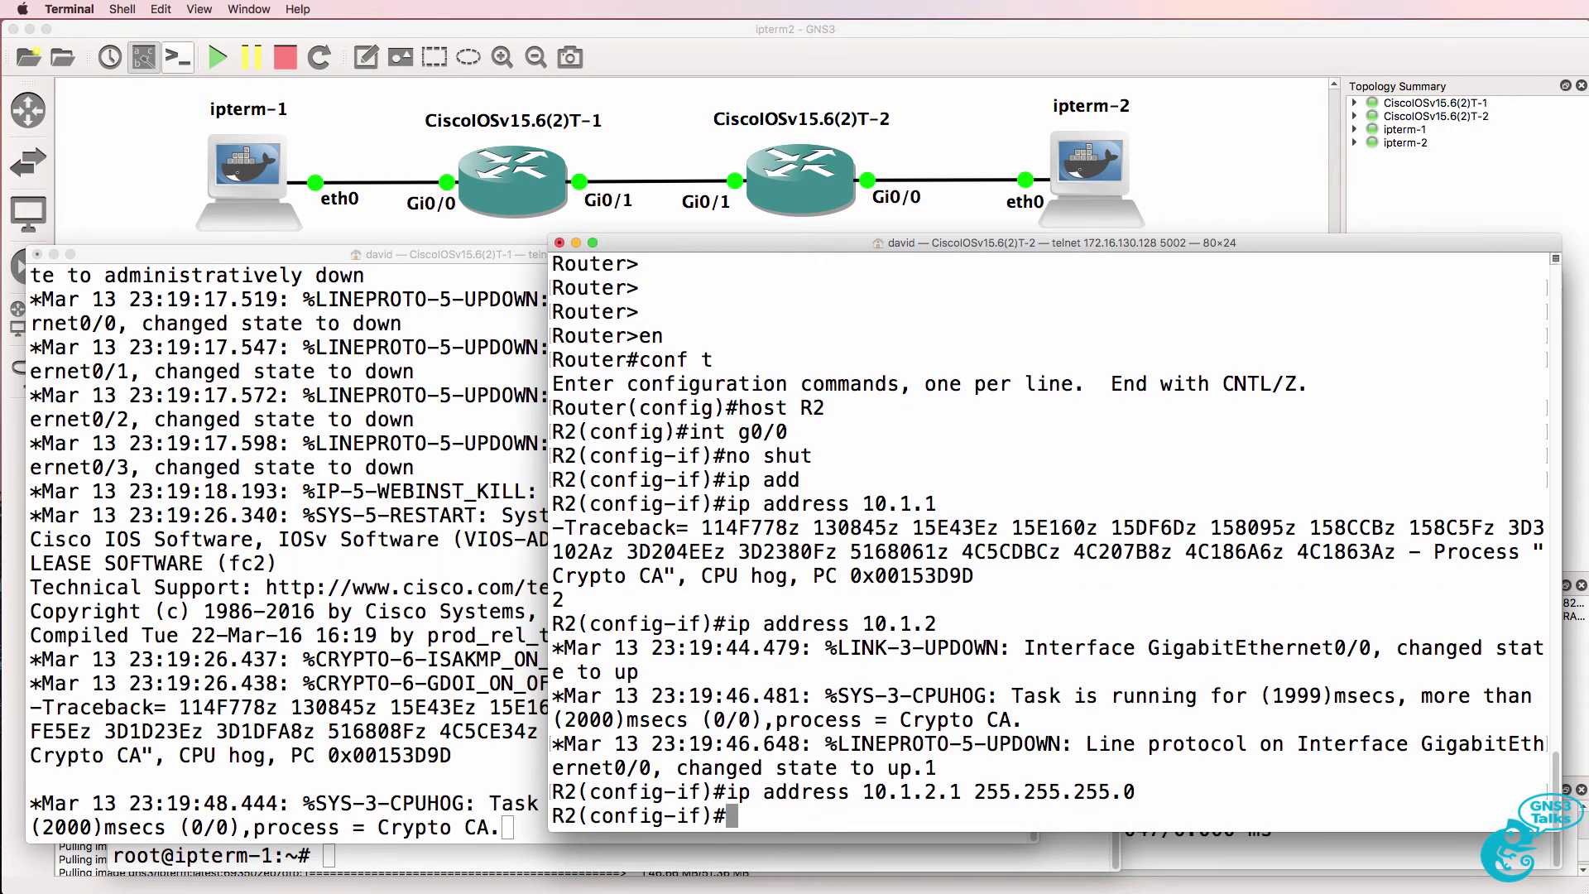
type("do ping 10.1.2.2")
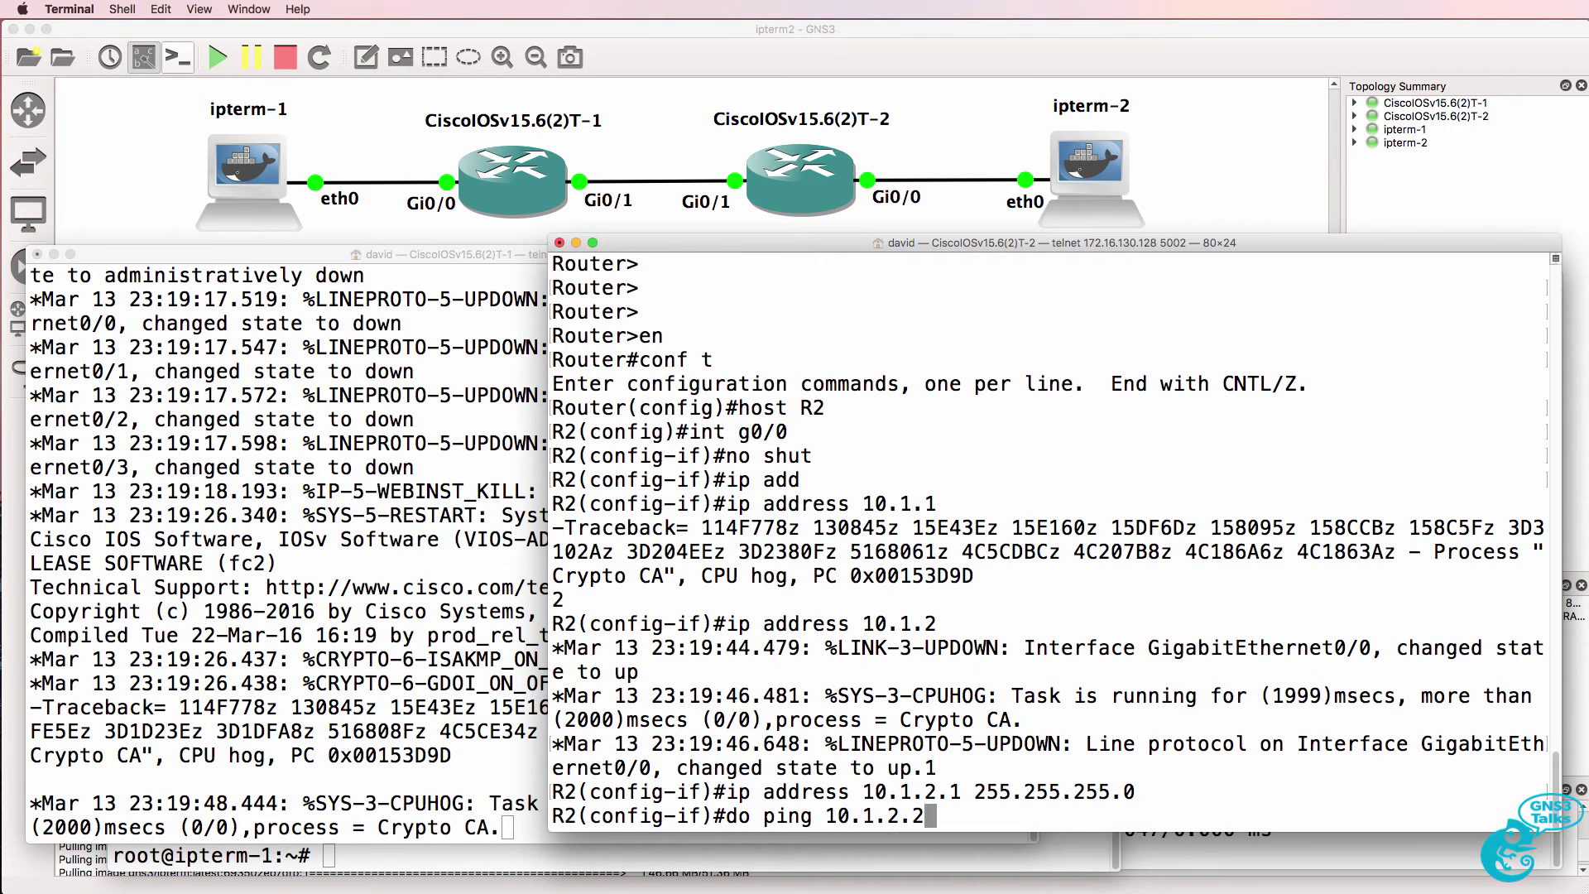
key("Return")
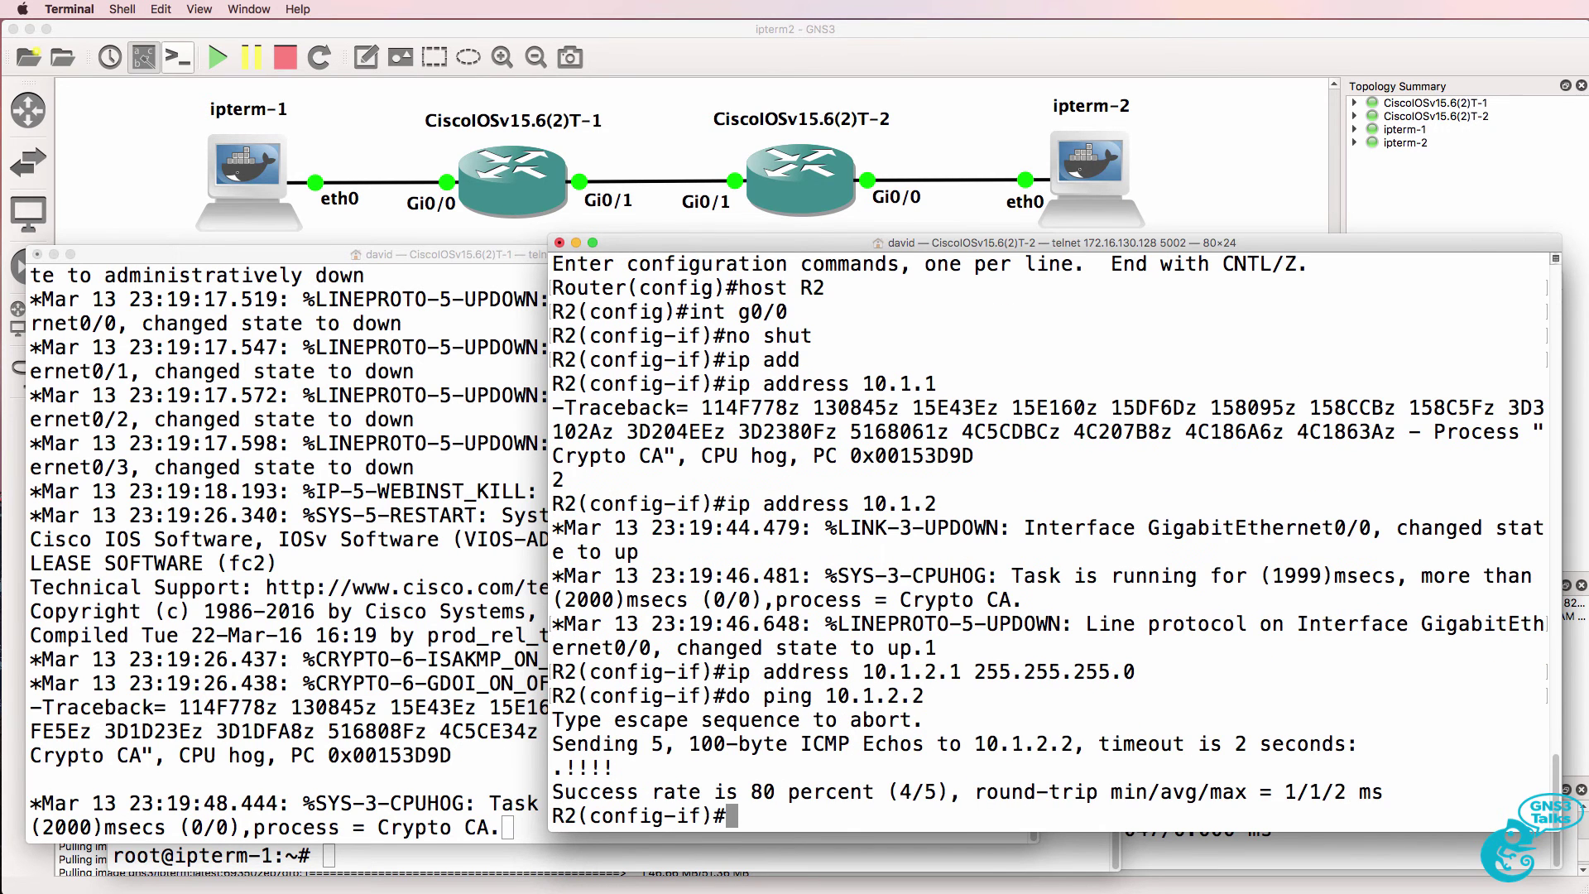
Step: Bring up Gi0/1 with address 10.1.3.2 255.255.255.0
type("int g0/1")
key("Return")
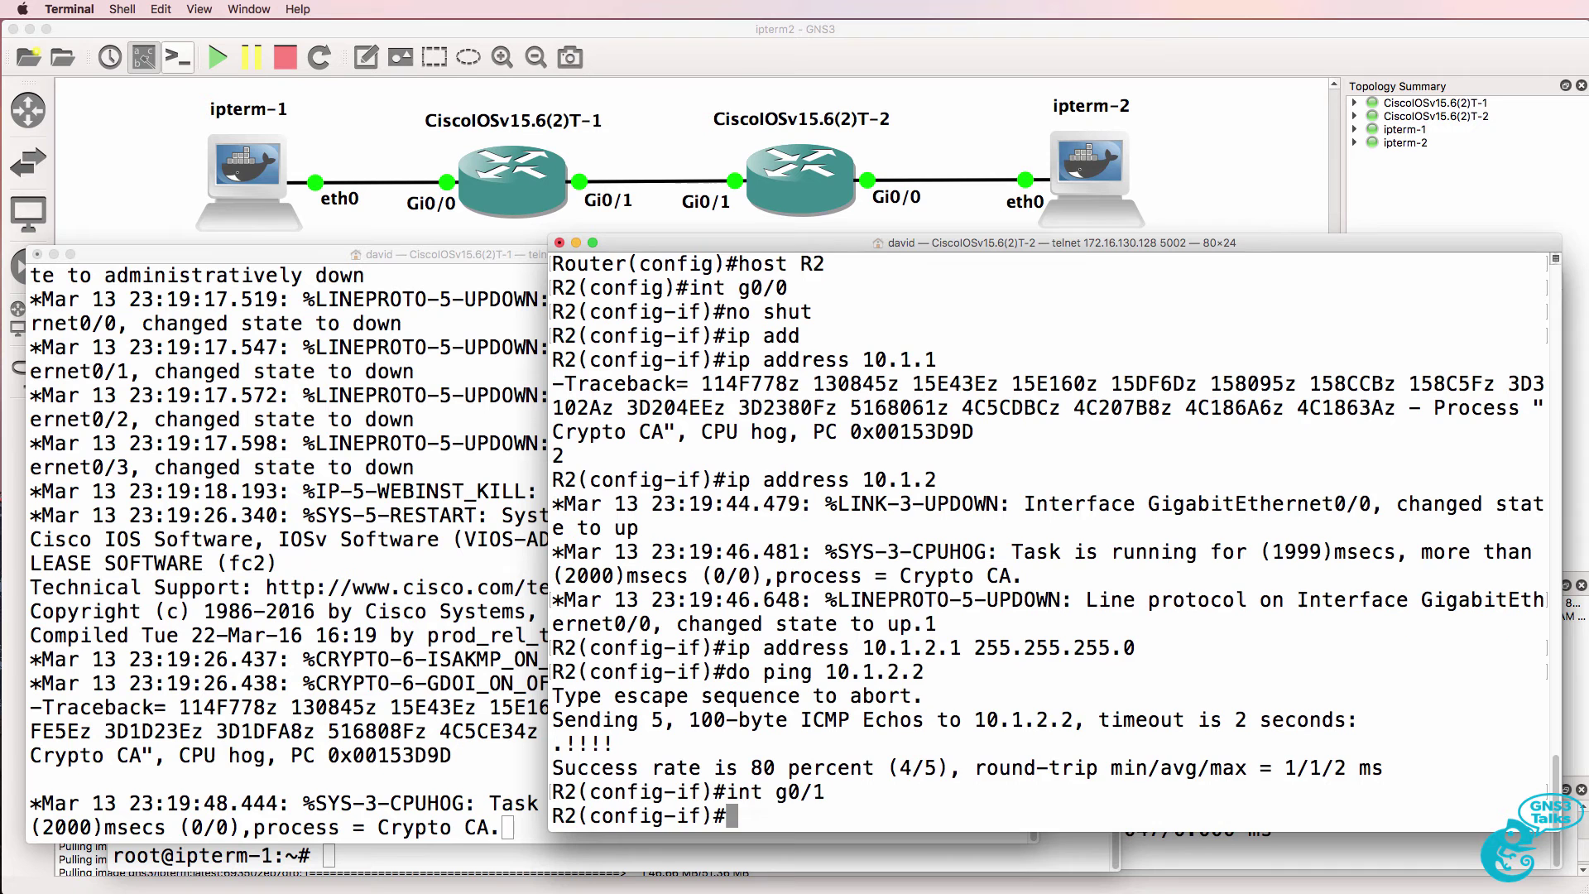
type("no shut")
key("Return")
type("ip add")
key("Tab")
type("1")
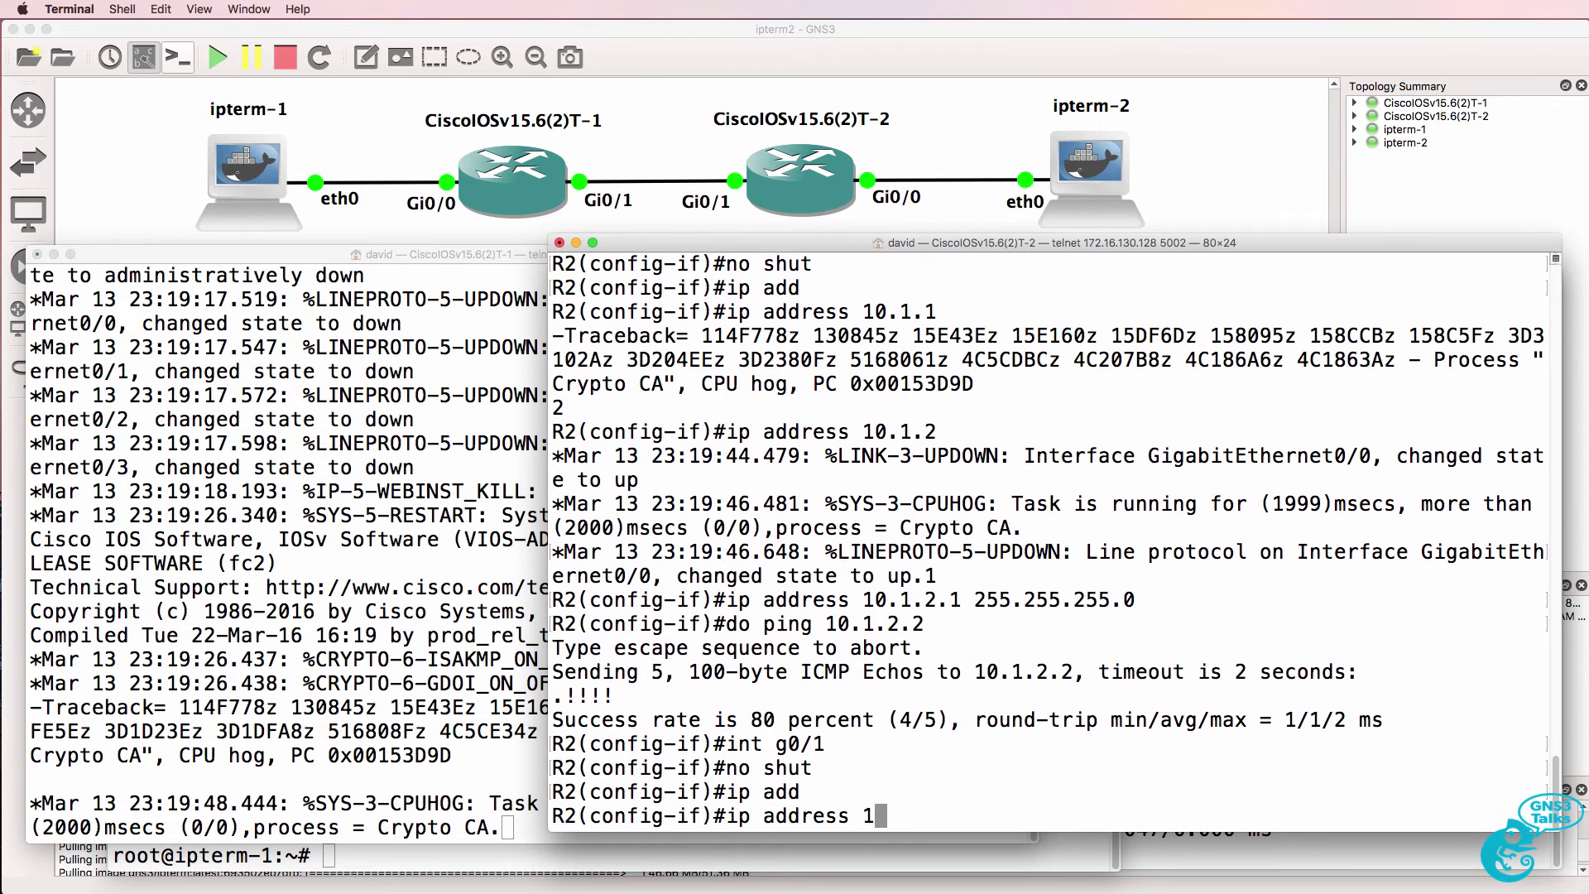
type("0.1.3.2 255")
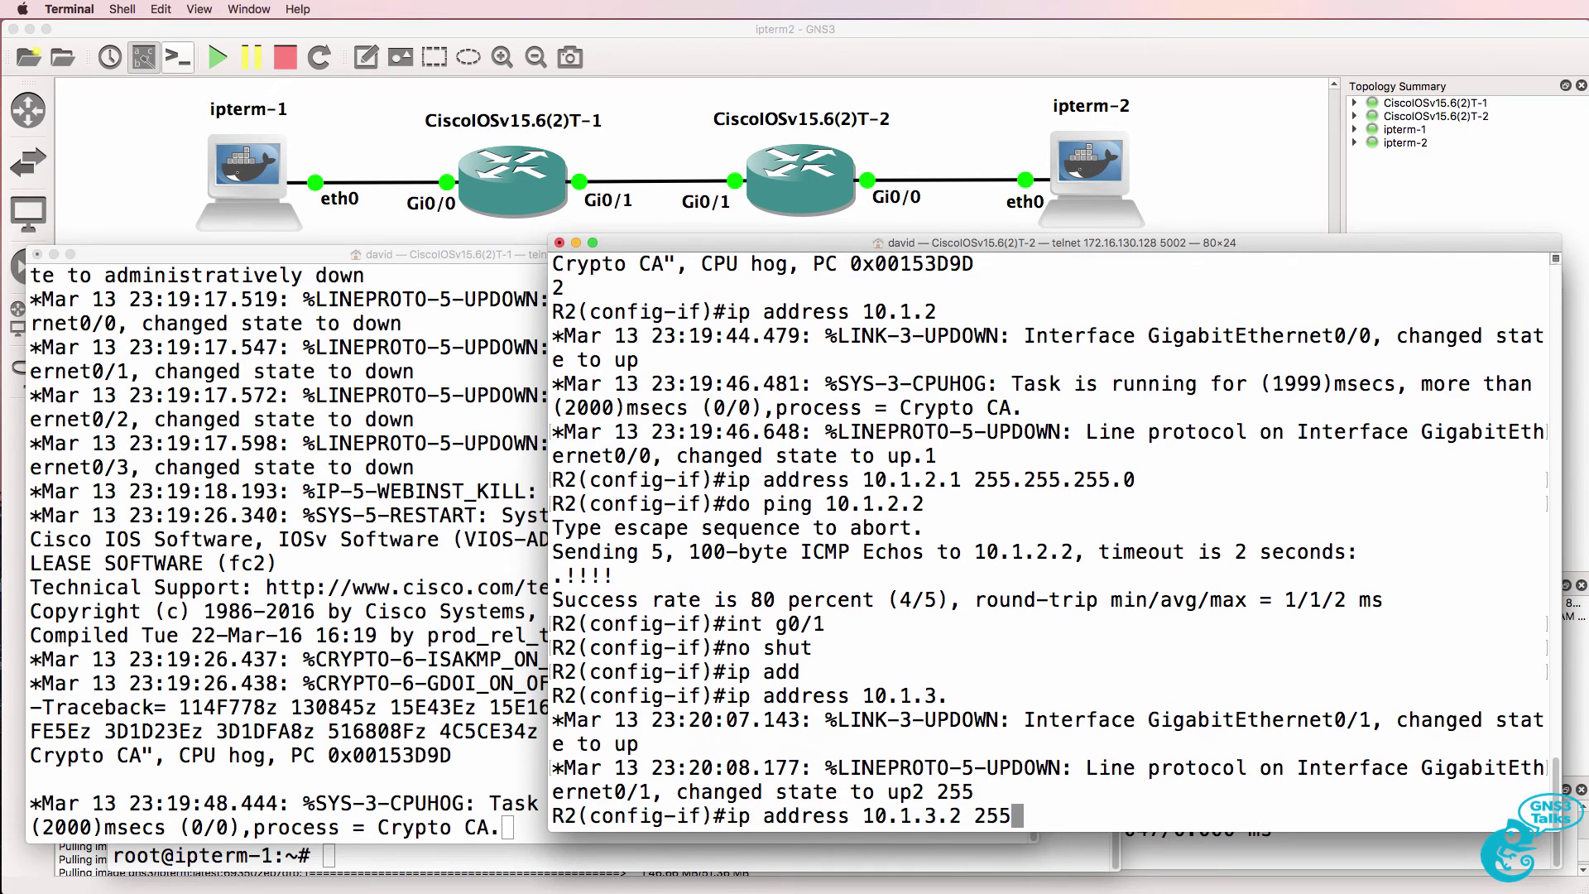
type(".255.255.0")
key("Return")
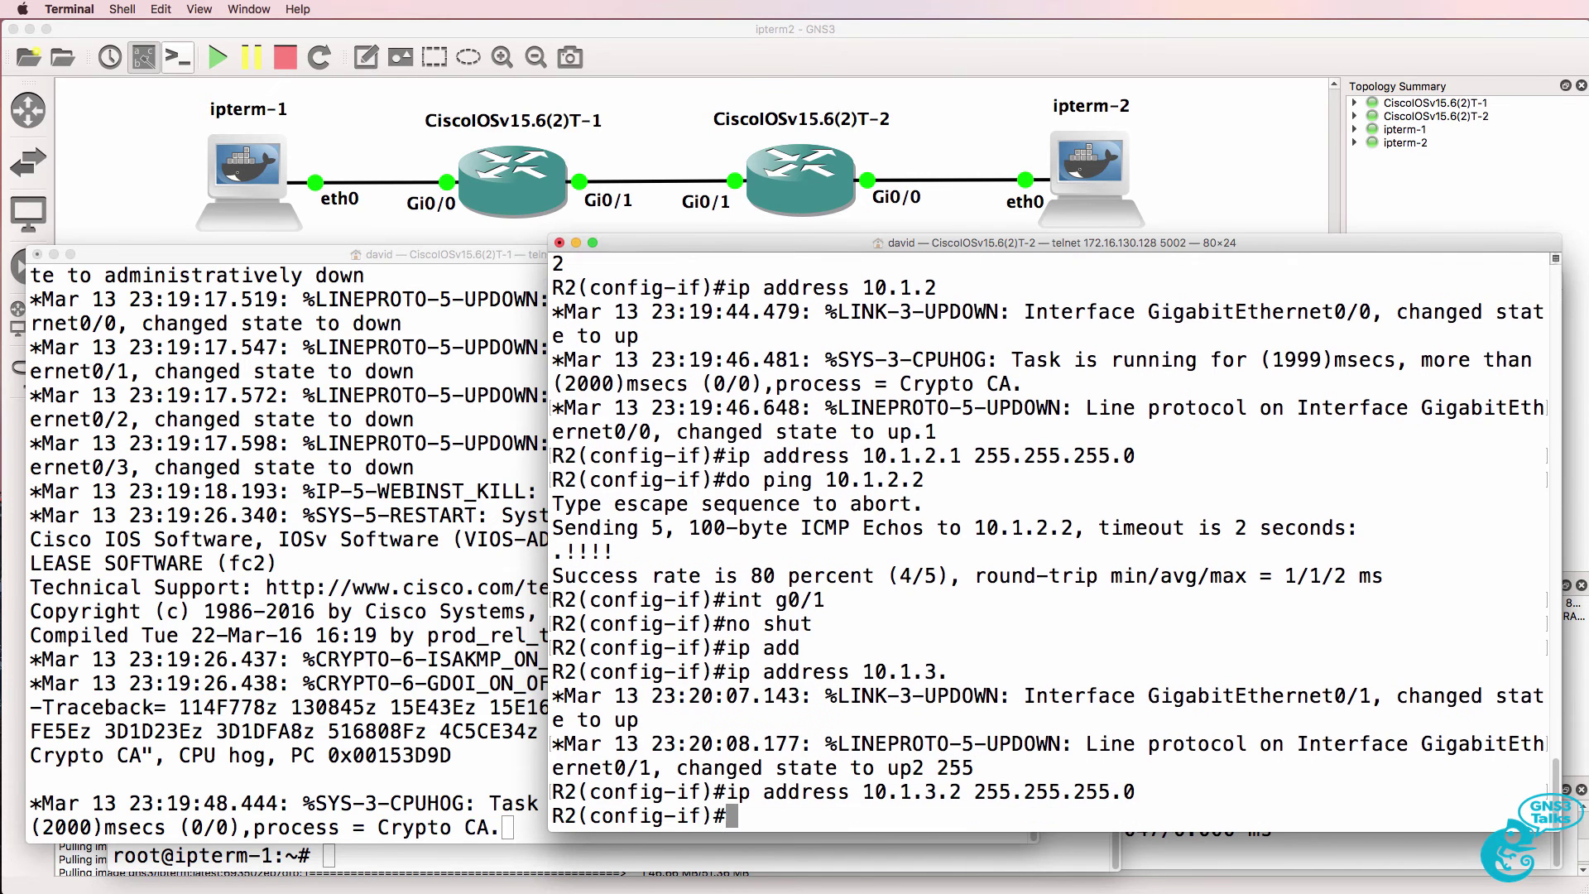
Step: On the first router's console, enter global configuration mode and set the hostname to R1
left_click(463, 489)
key("Return")
type("en")
key("Return")
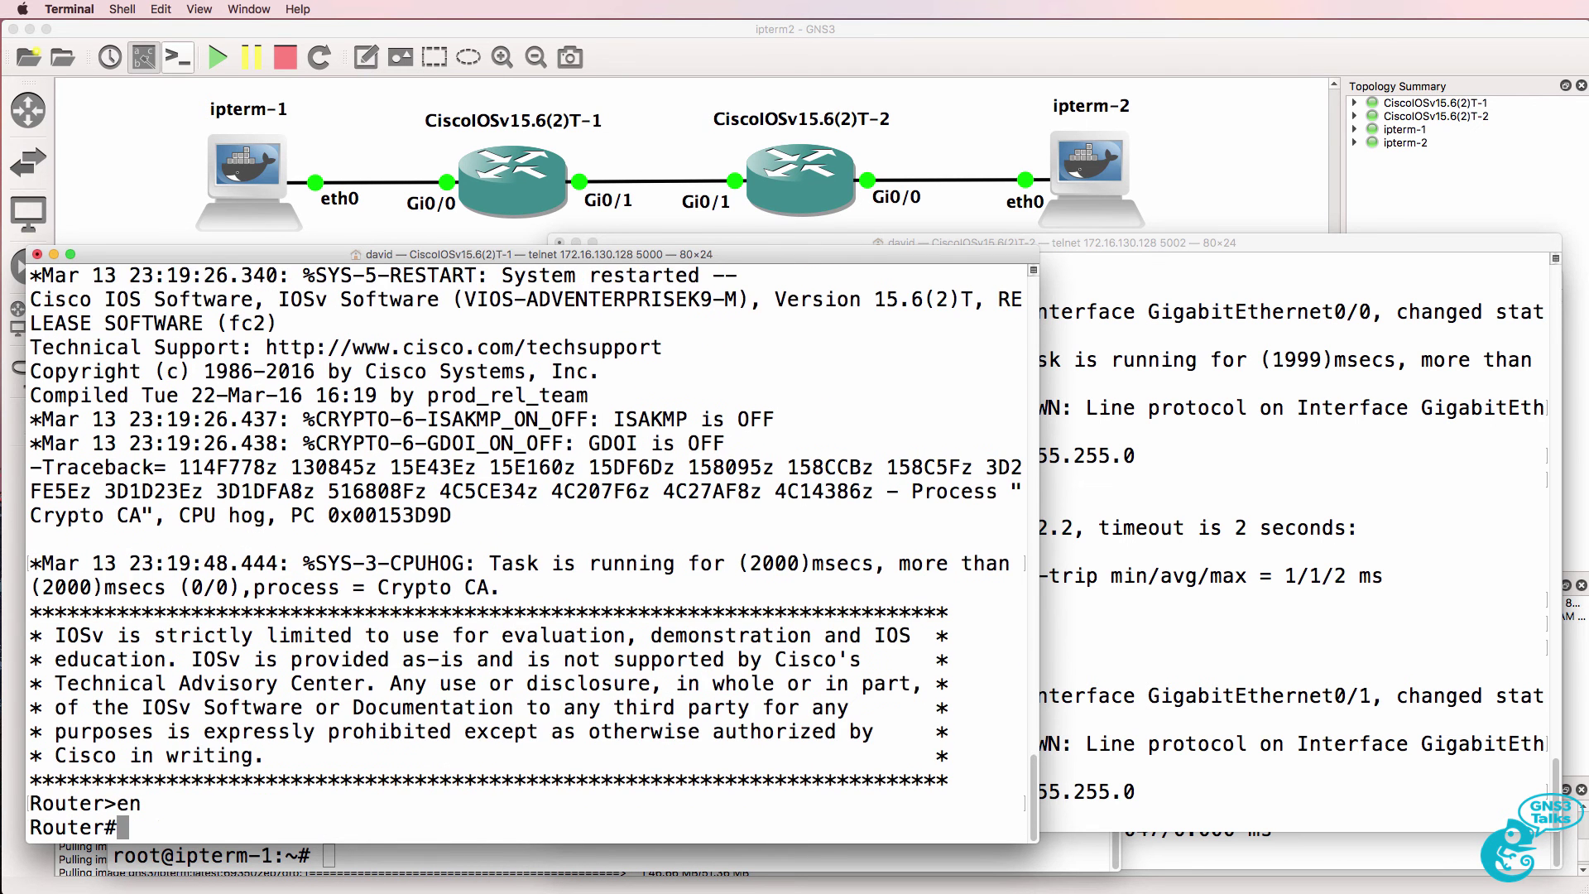
type("conf t")
key("Return")
type("host R")
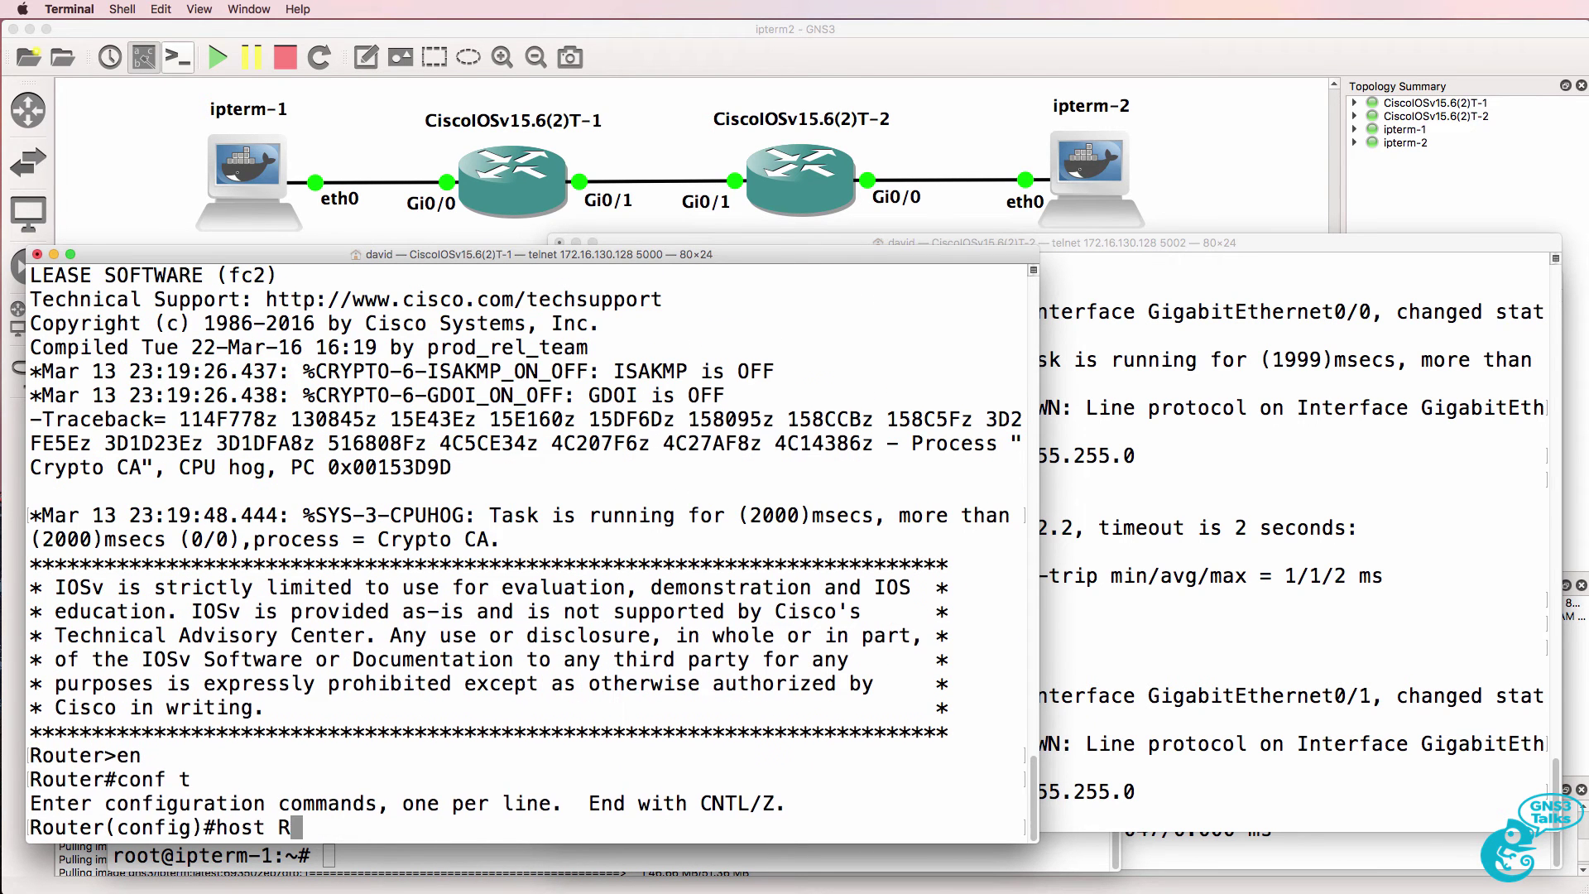
type("1")
key("Return")
Step: Bring up Gi0/0 as 10.1.1.1 255.255.255.0 and ping ipterm-1 twice
type("int g0/0")
key("Return")
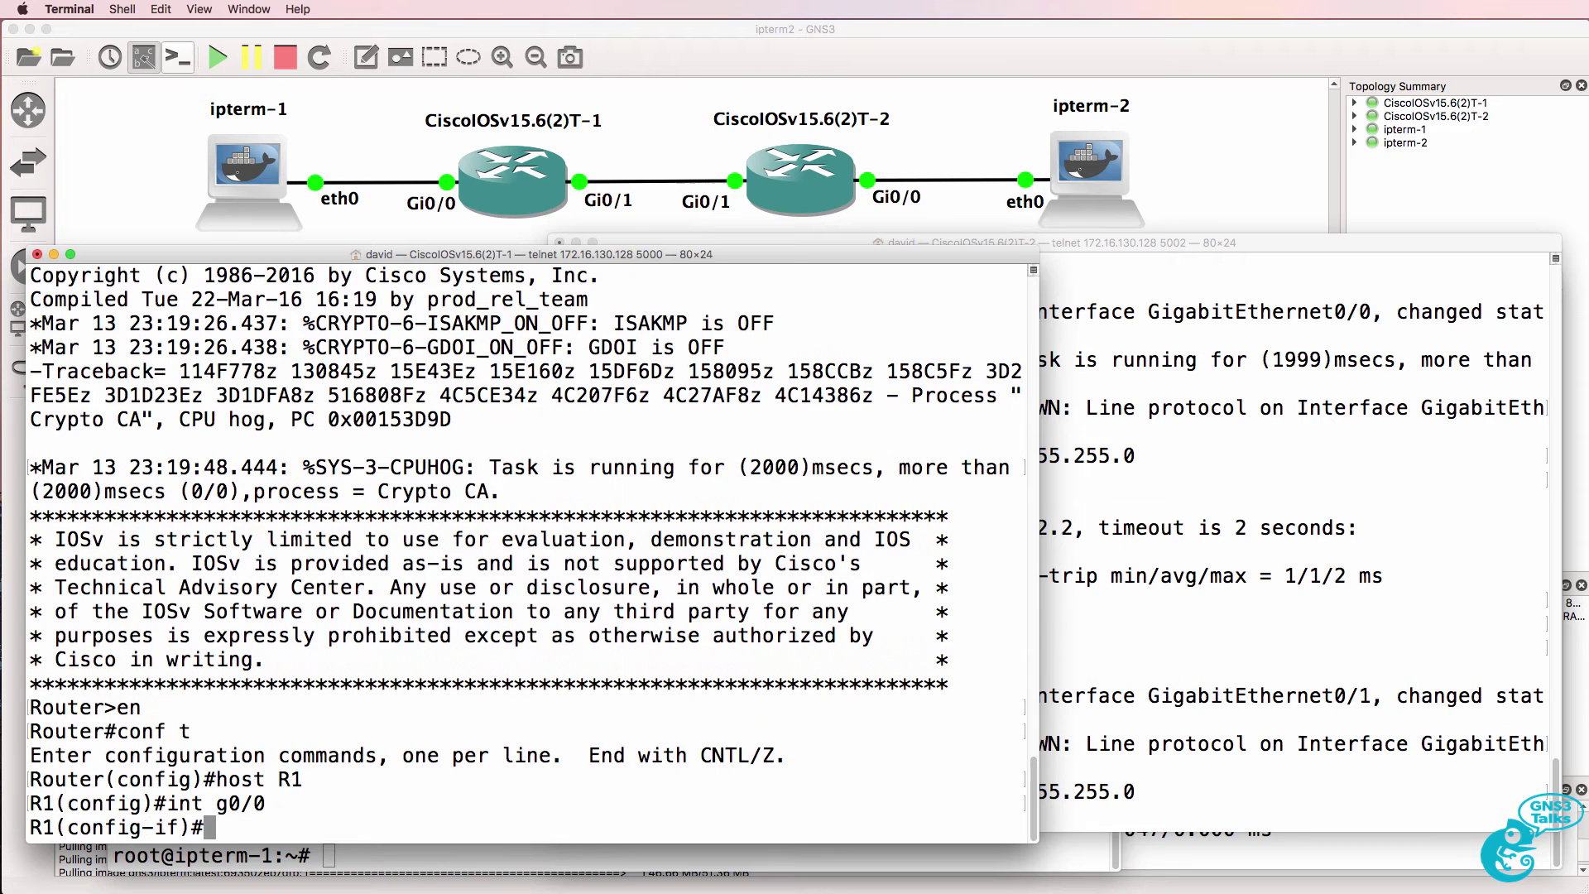
type("no shut")
key("Return")
type("ip add")
key("Tab")
type("10.")
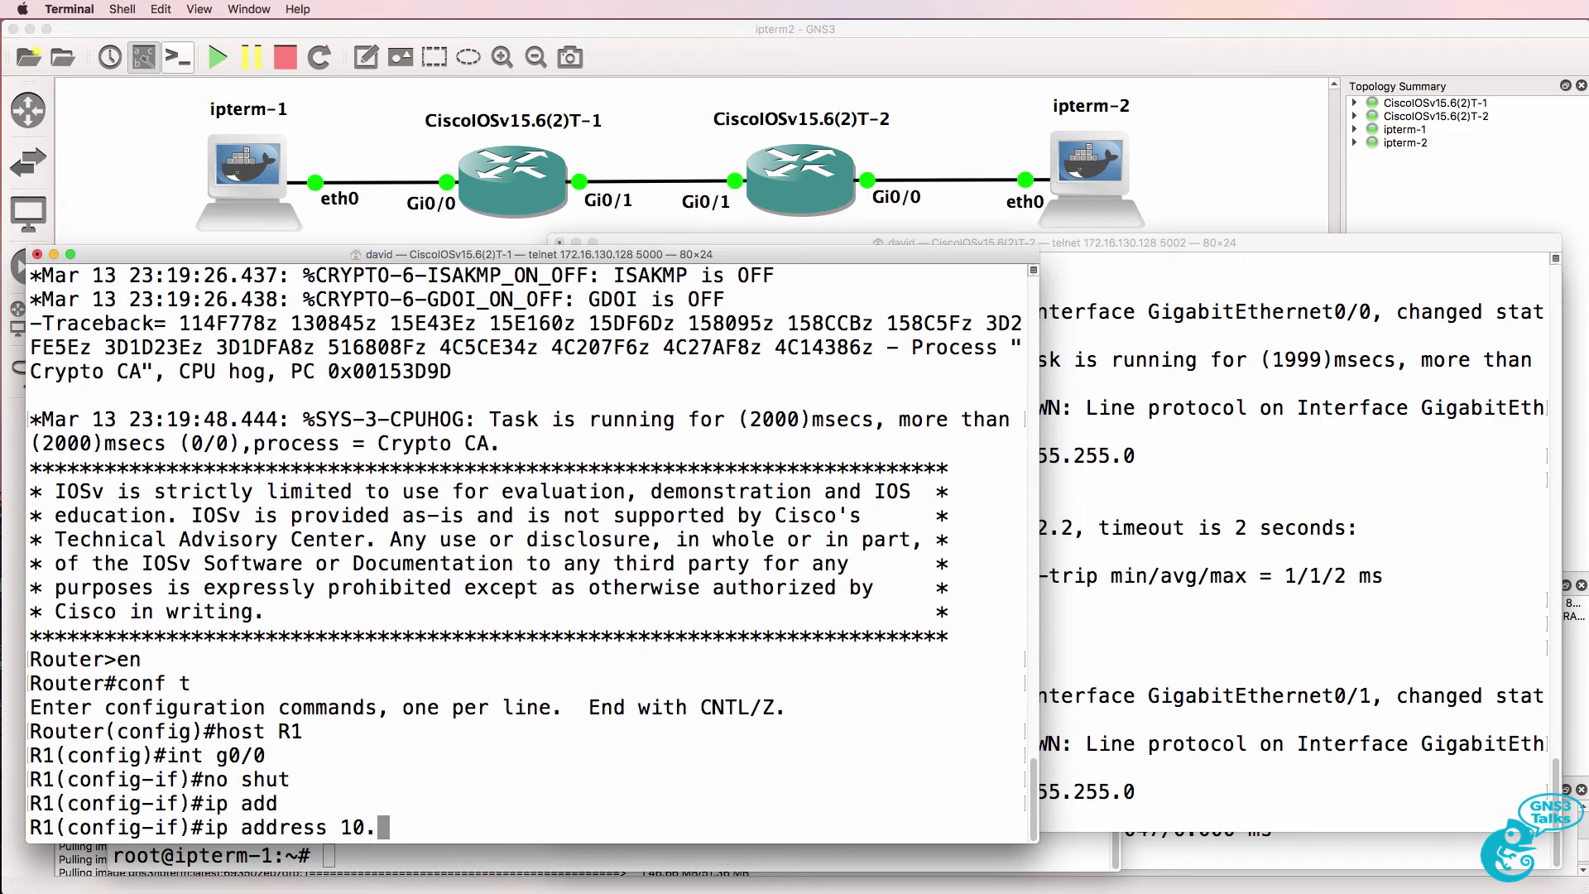
type("1.1.1 ")
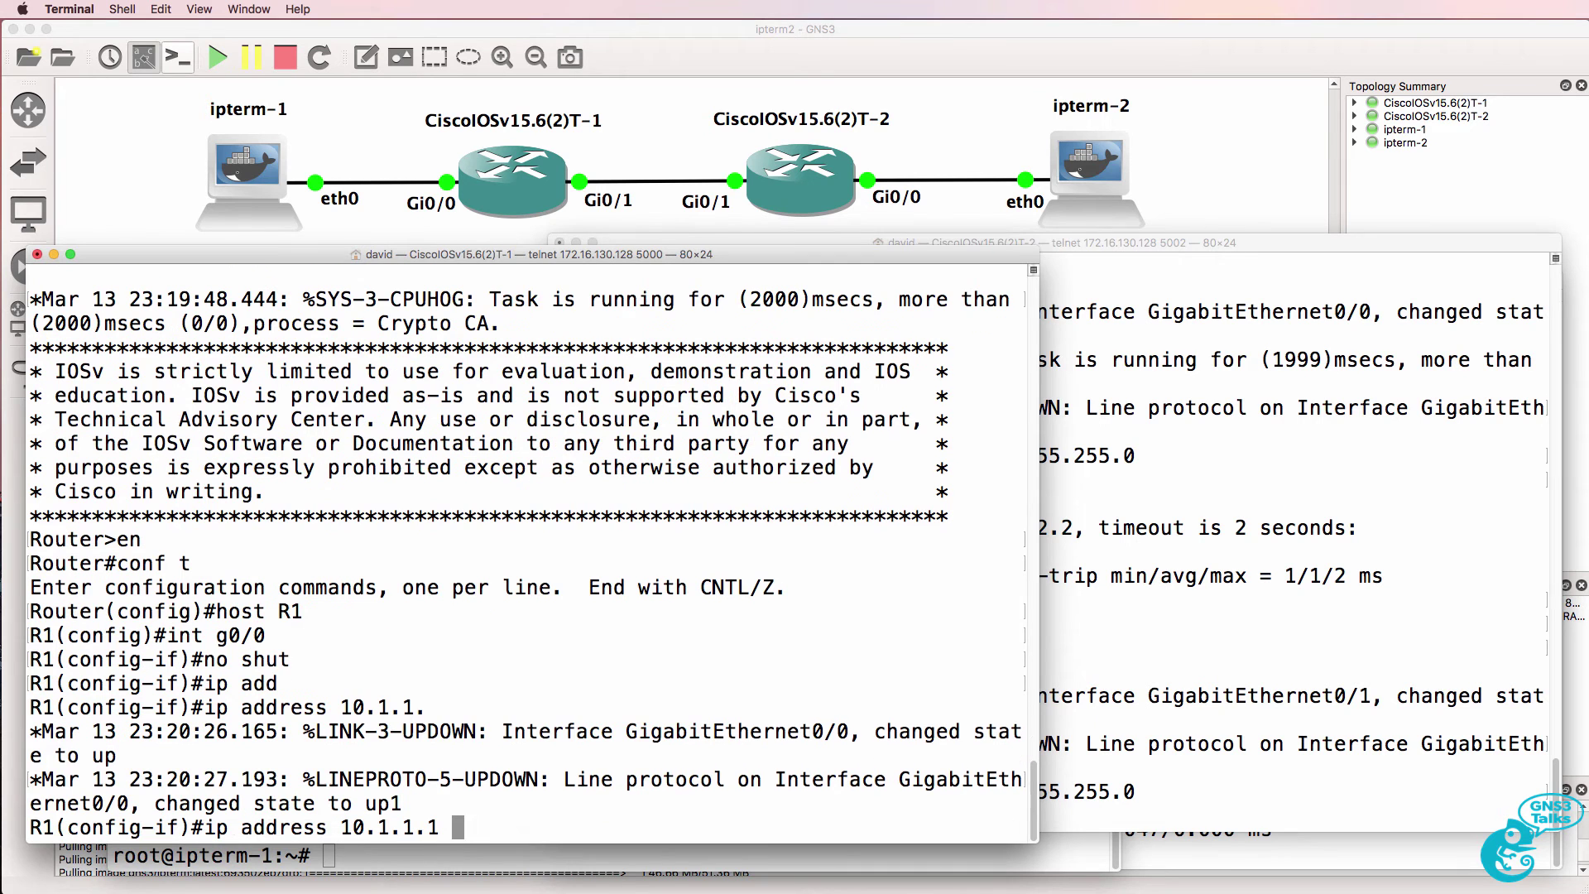
type("255.255.255.255.")
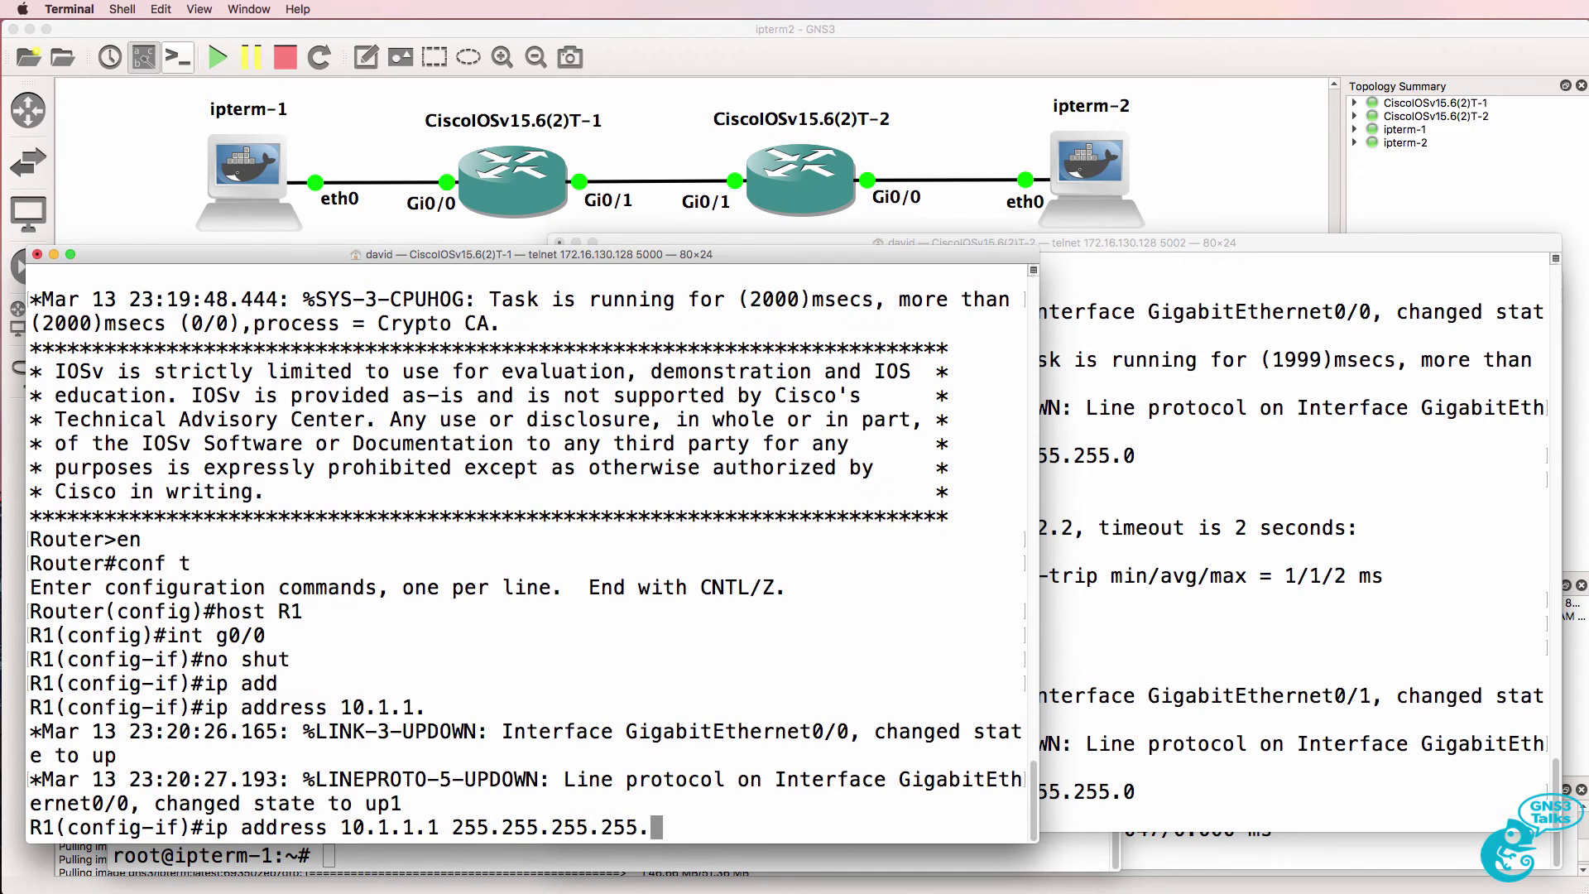
key("BackSpace")
key("BackSpace")
type("0")
key("Return")
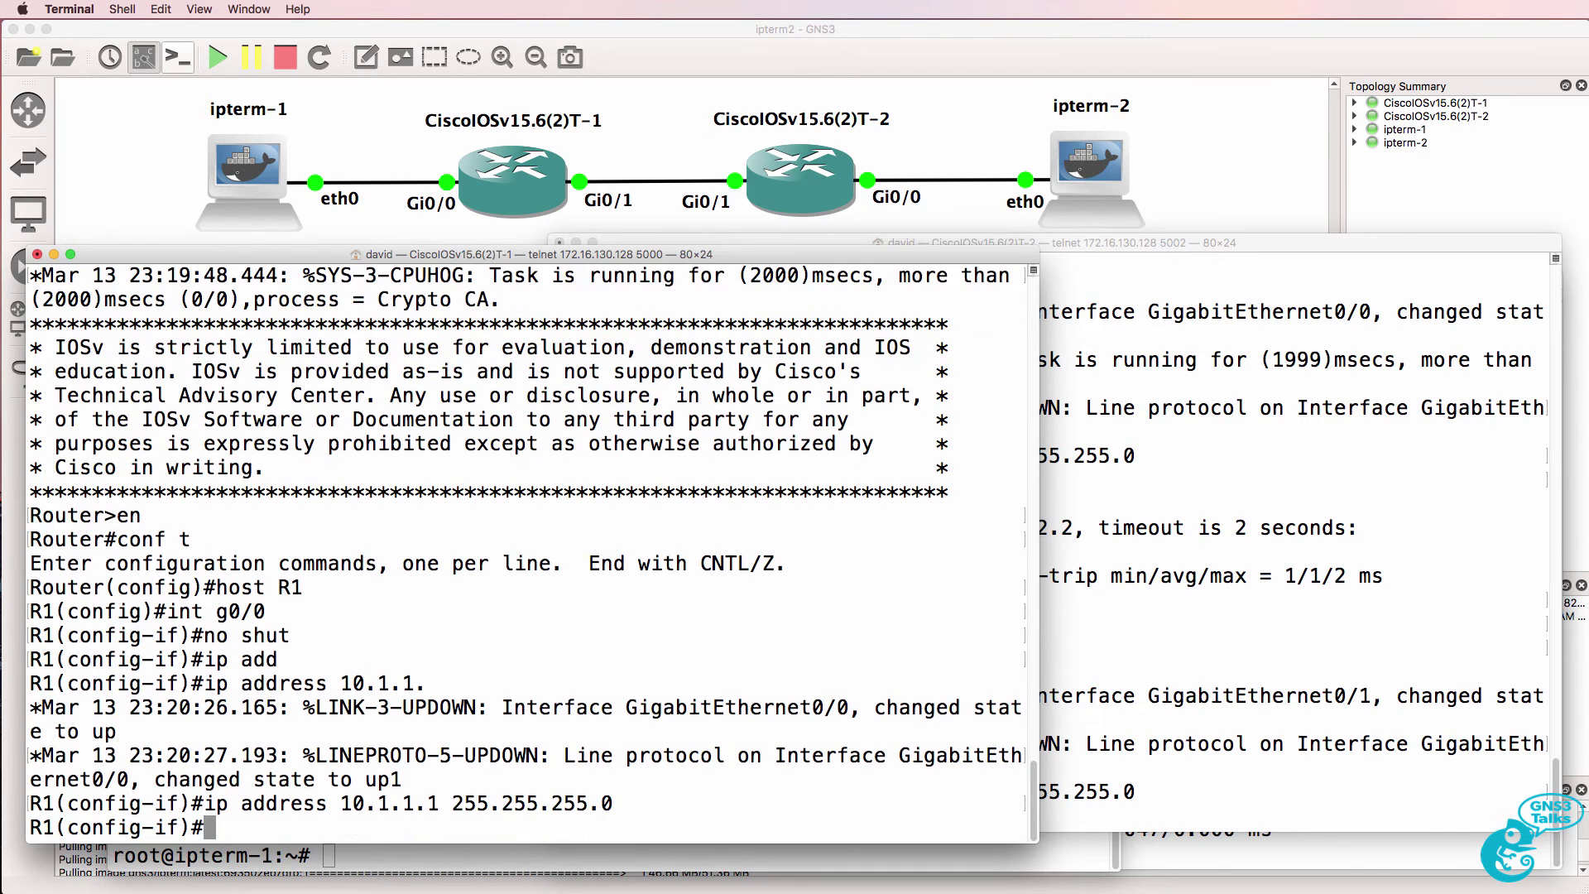
type("do ping 10.1.1.1")
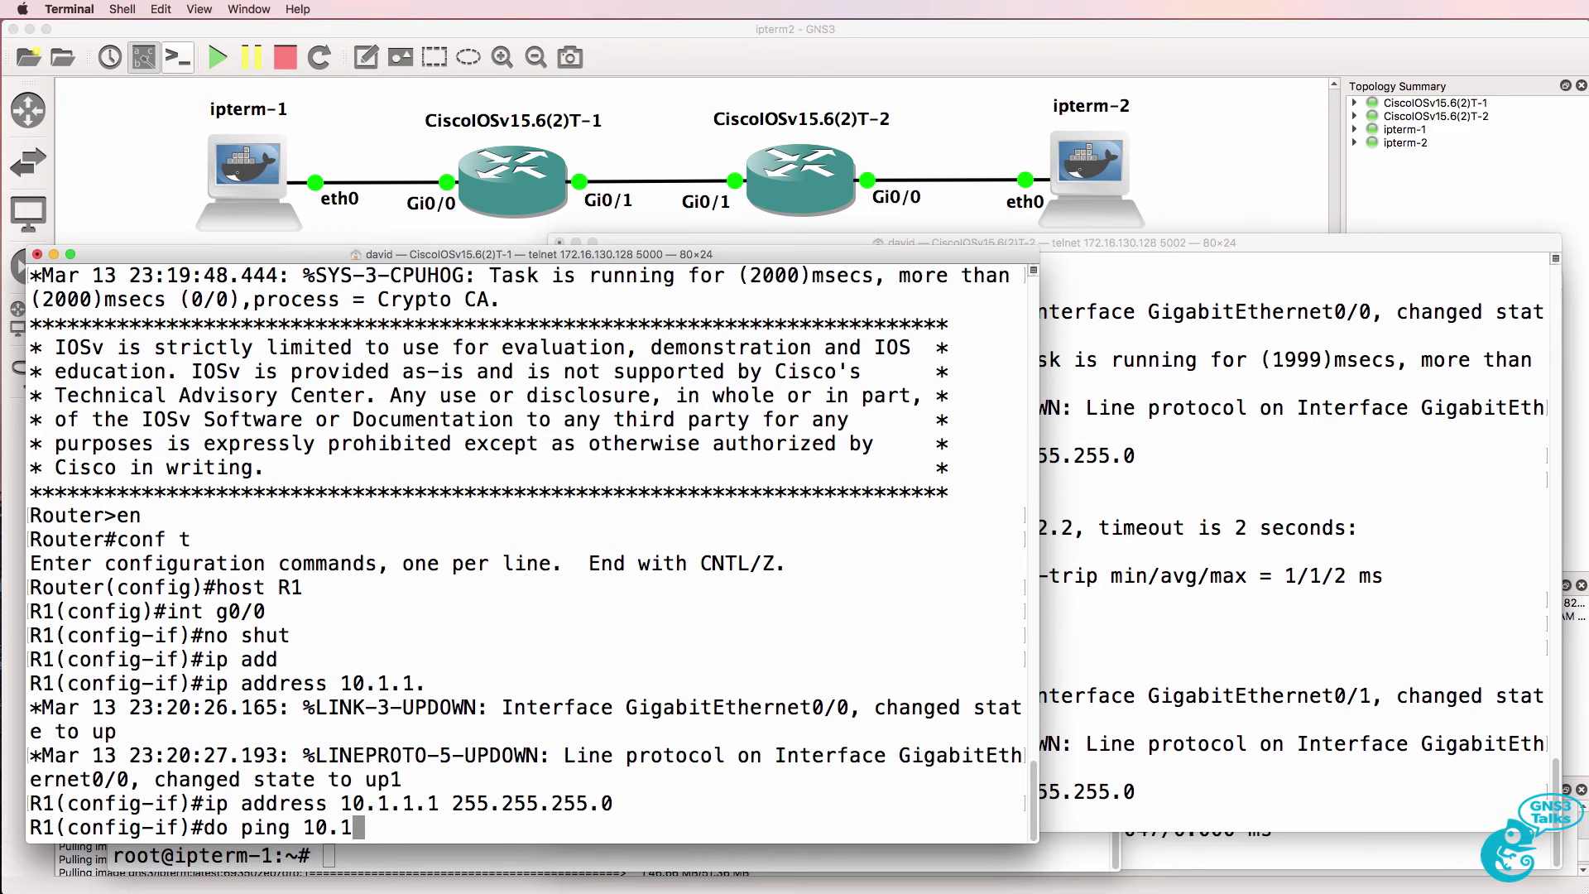
key("Return")
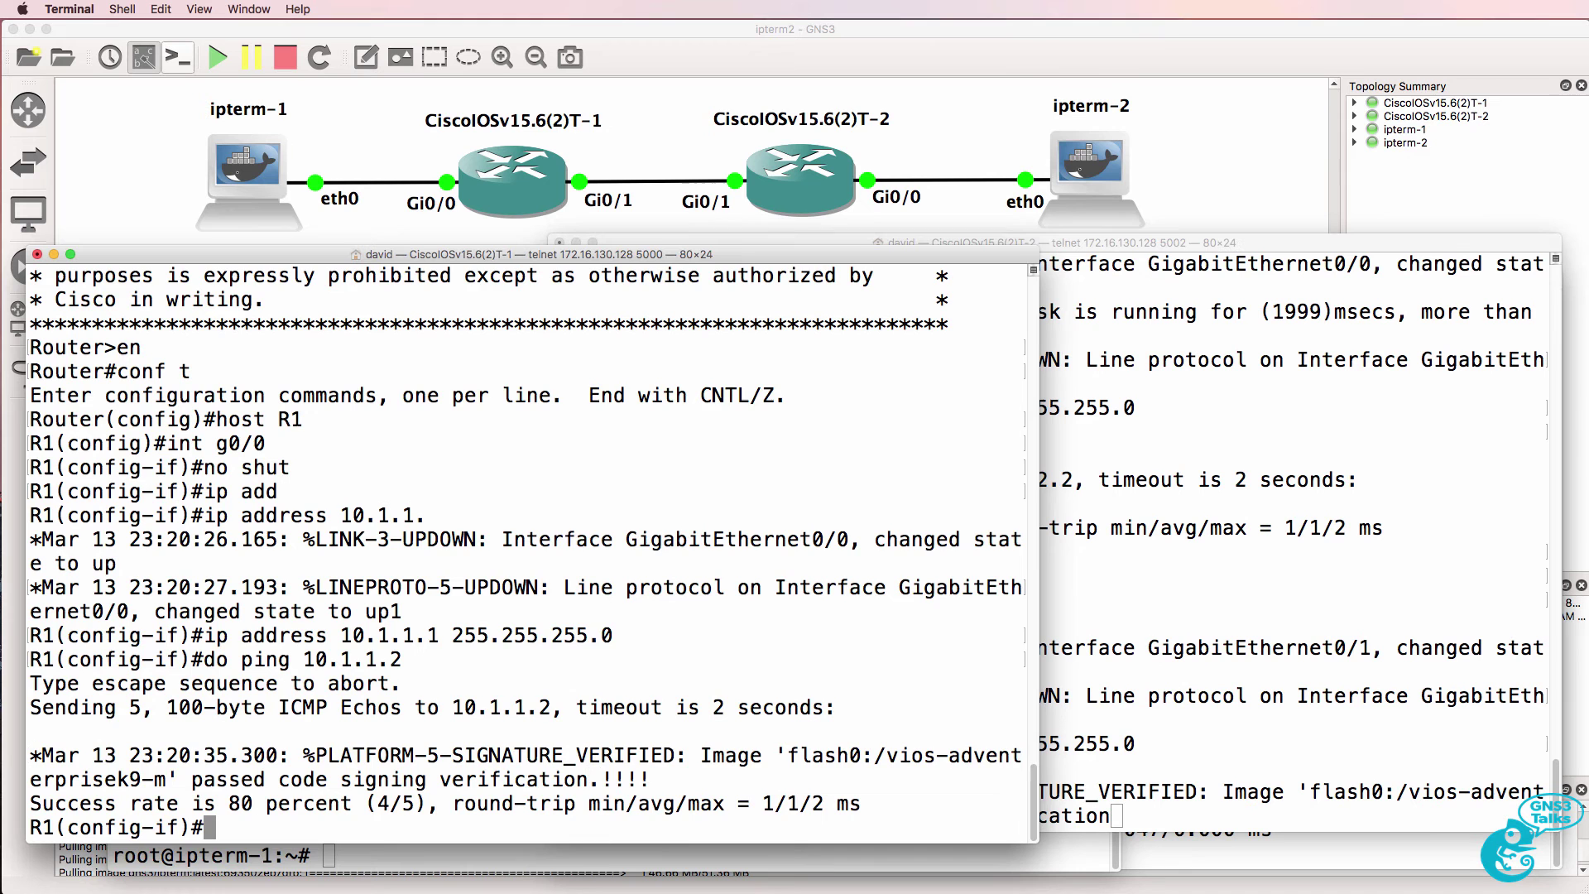
key("Up")
key("Return")
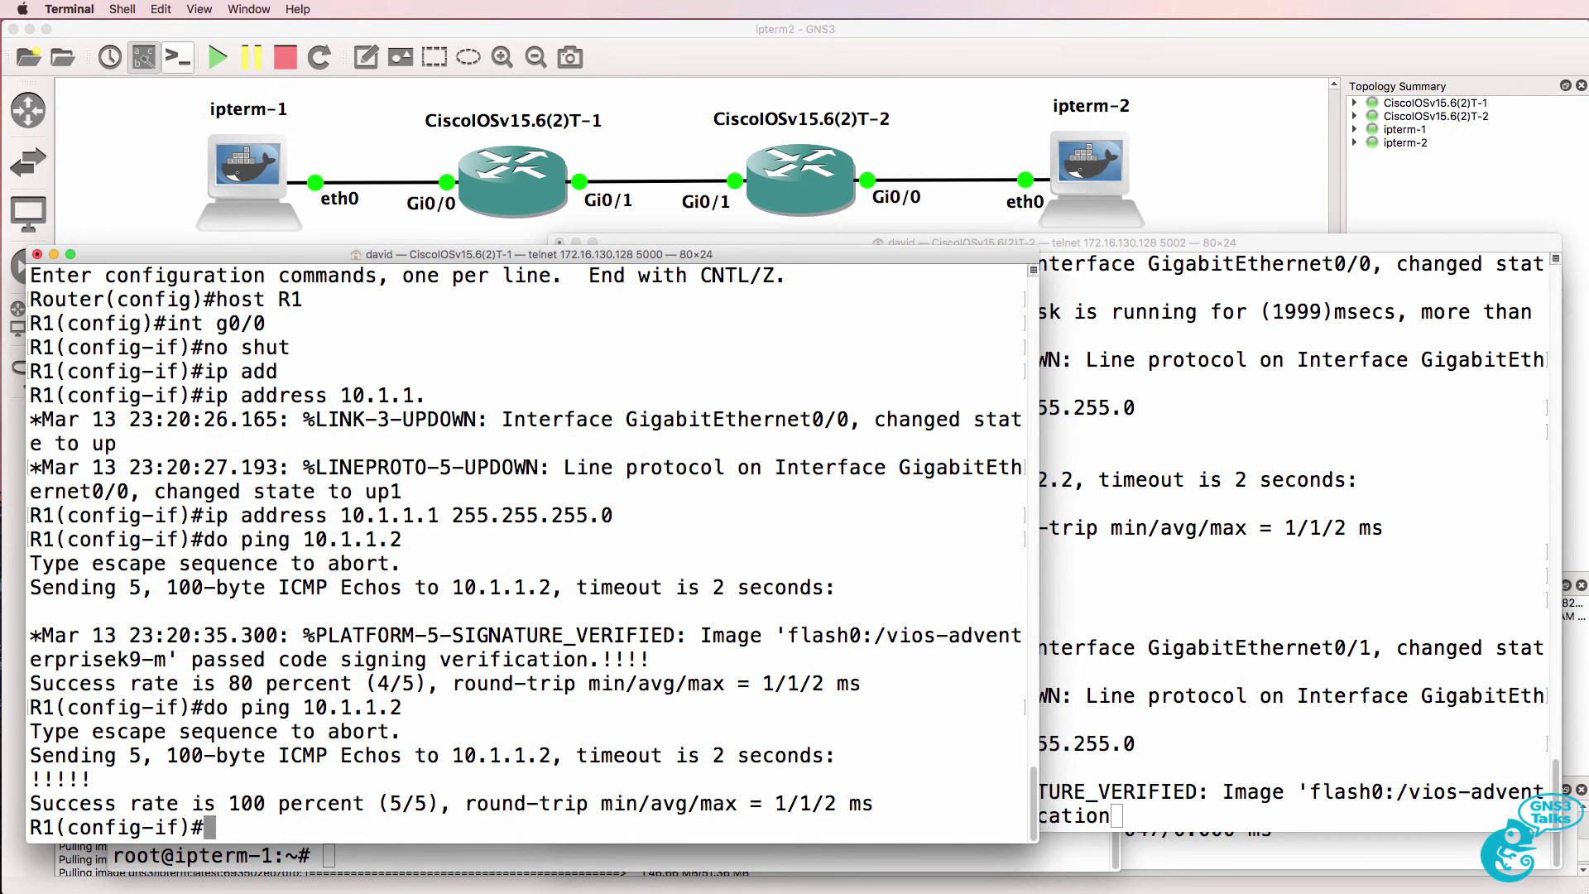
Step: Bring up Gi0/1 as 10.1.3.1 255.255.255.0 and ping R2 at 10.1.3.2
type("int g0/1")
key("Return")
type("no shut")
key("Return")
type("ip add")
key("Tab")
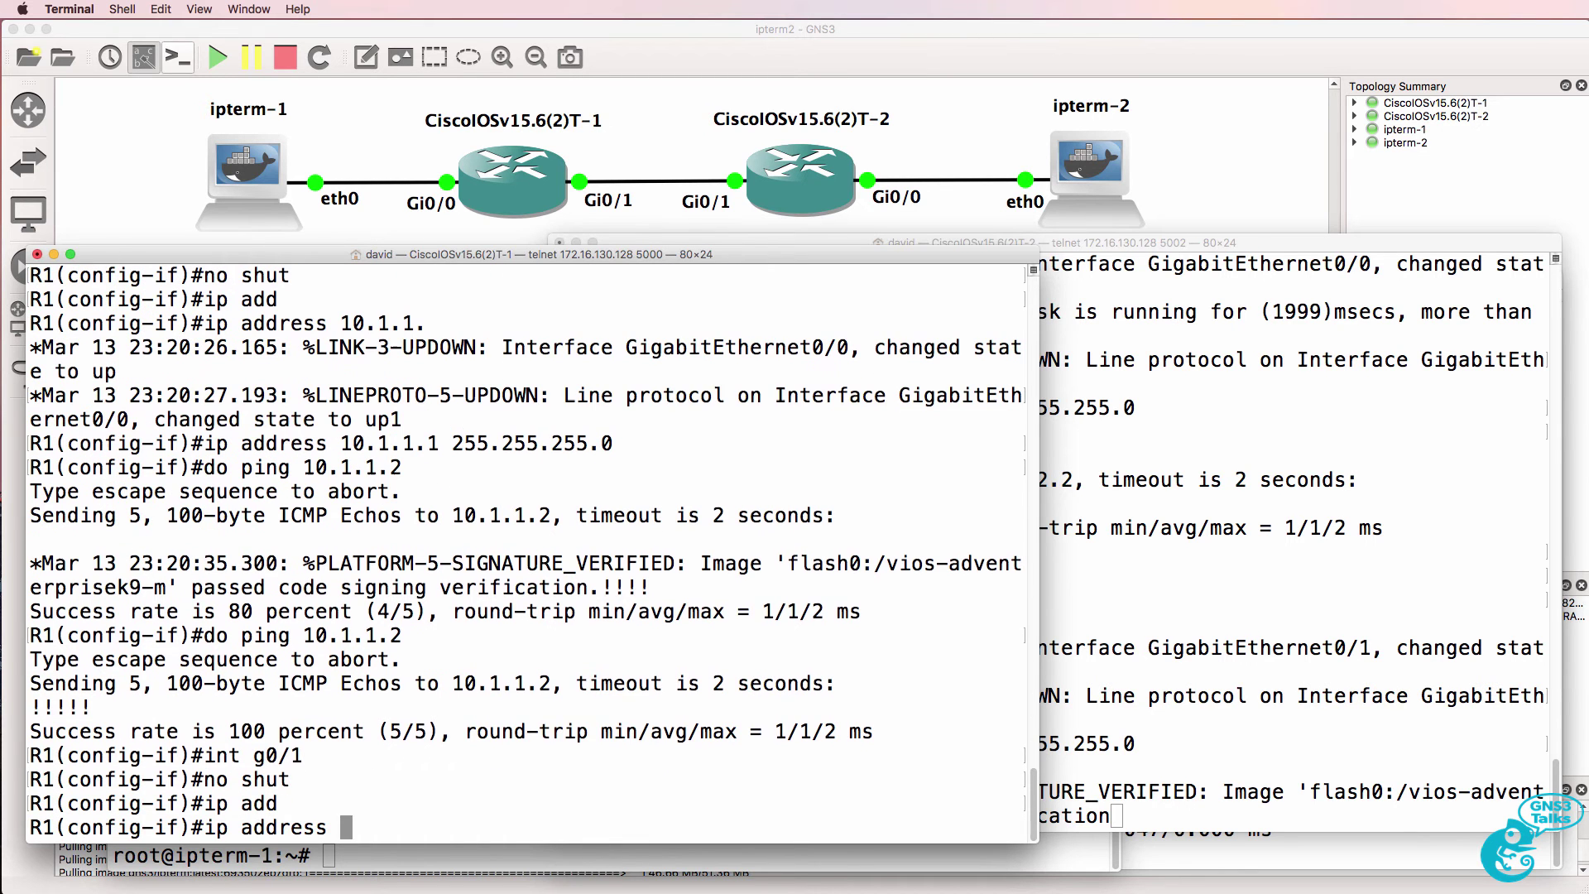
type("01.")
key("BackSpace")
key("BackSpace")
type(".1.3.1 255.255.2")
type("55.0")
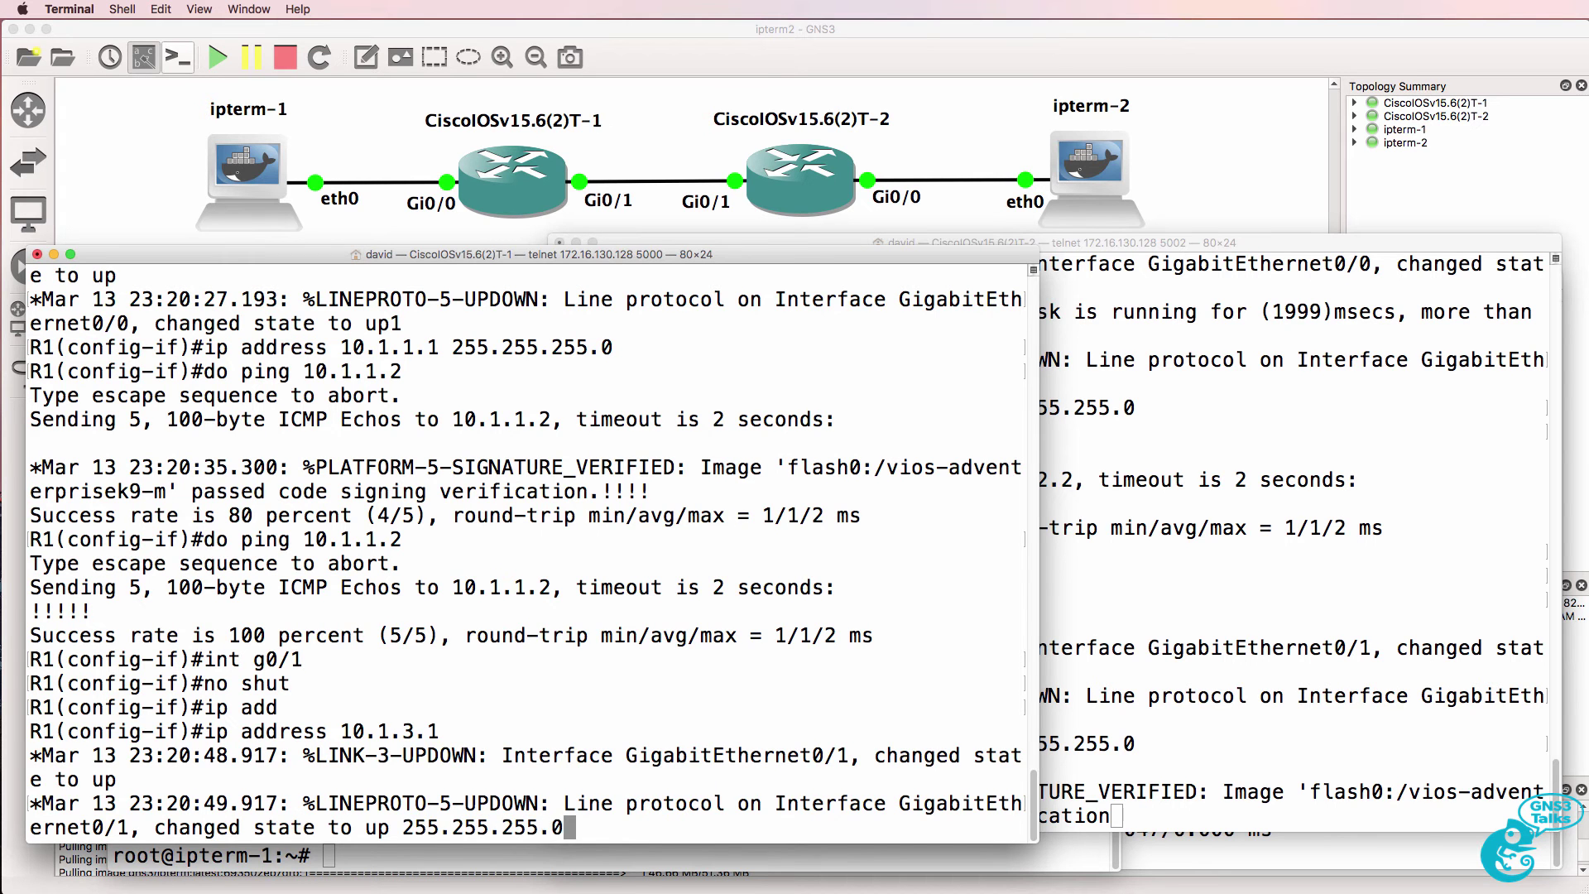
key("Return")
type("no shu")
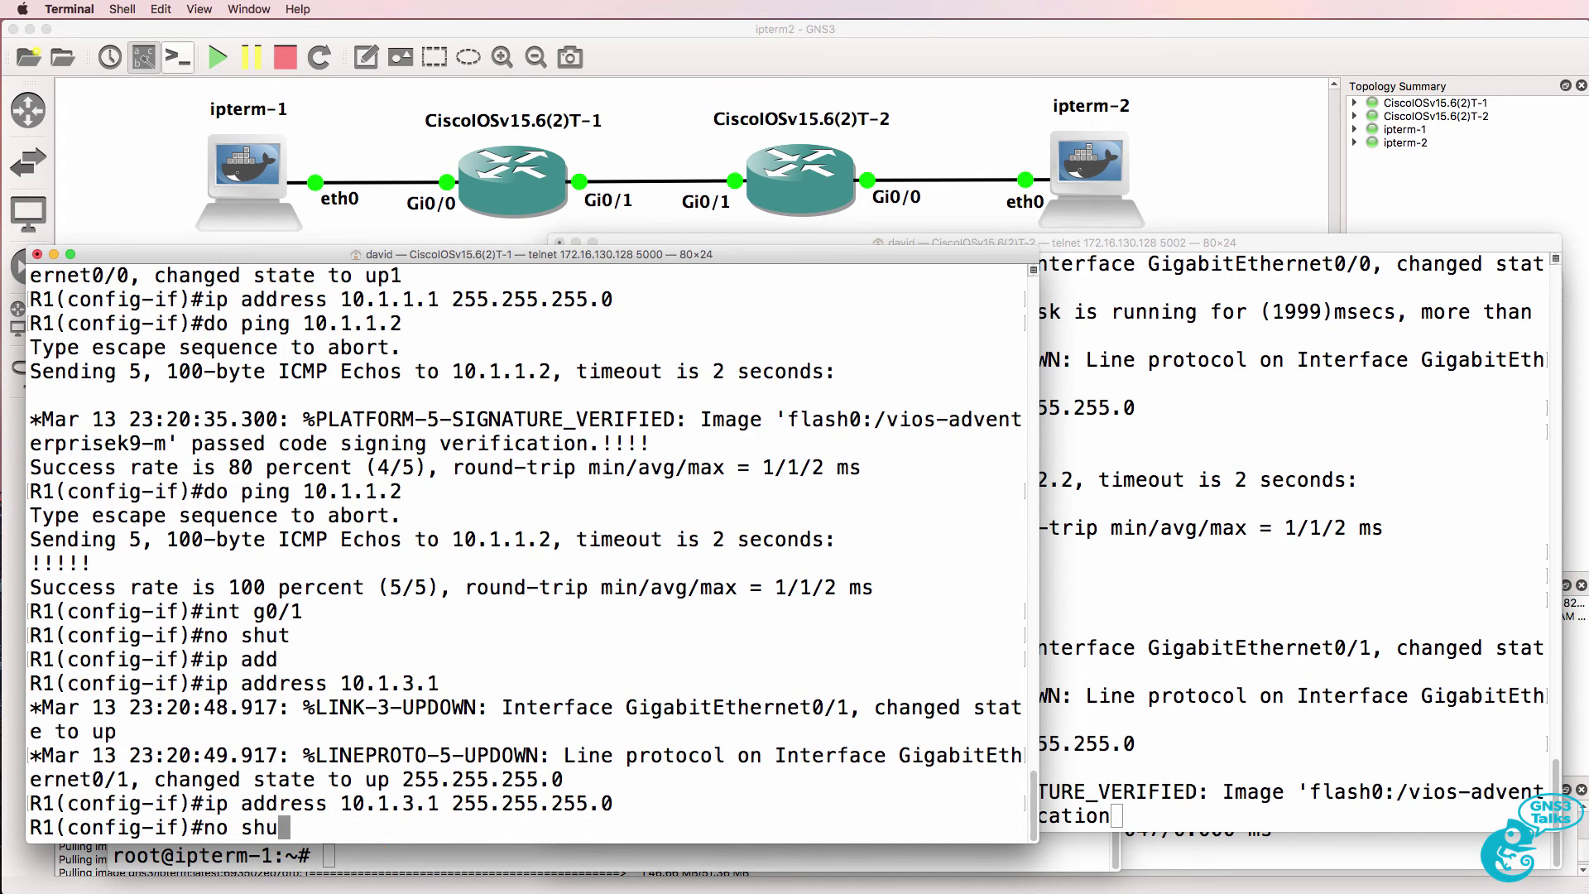
key("BackSpace")
key("BackSpace")
key("BackSpace")
key("BackSpace")
key("BackSpace")
key("BackSpace")
type("do ping 10.1.3.")
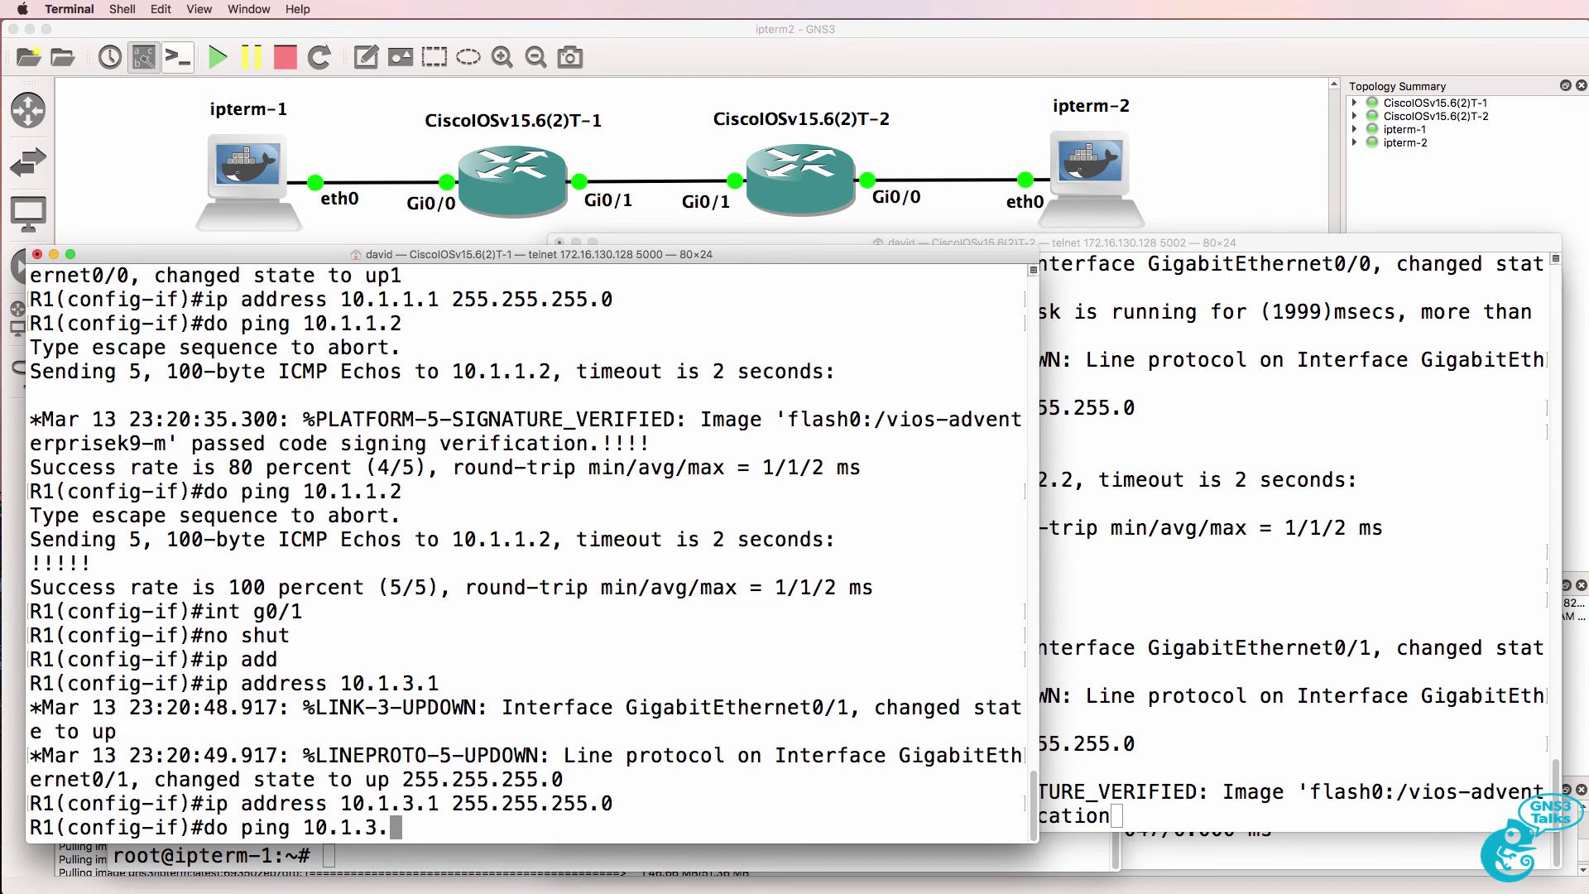
type("2")
key("Return")
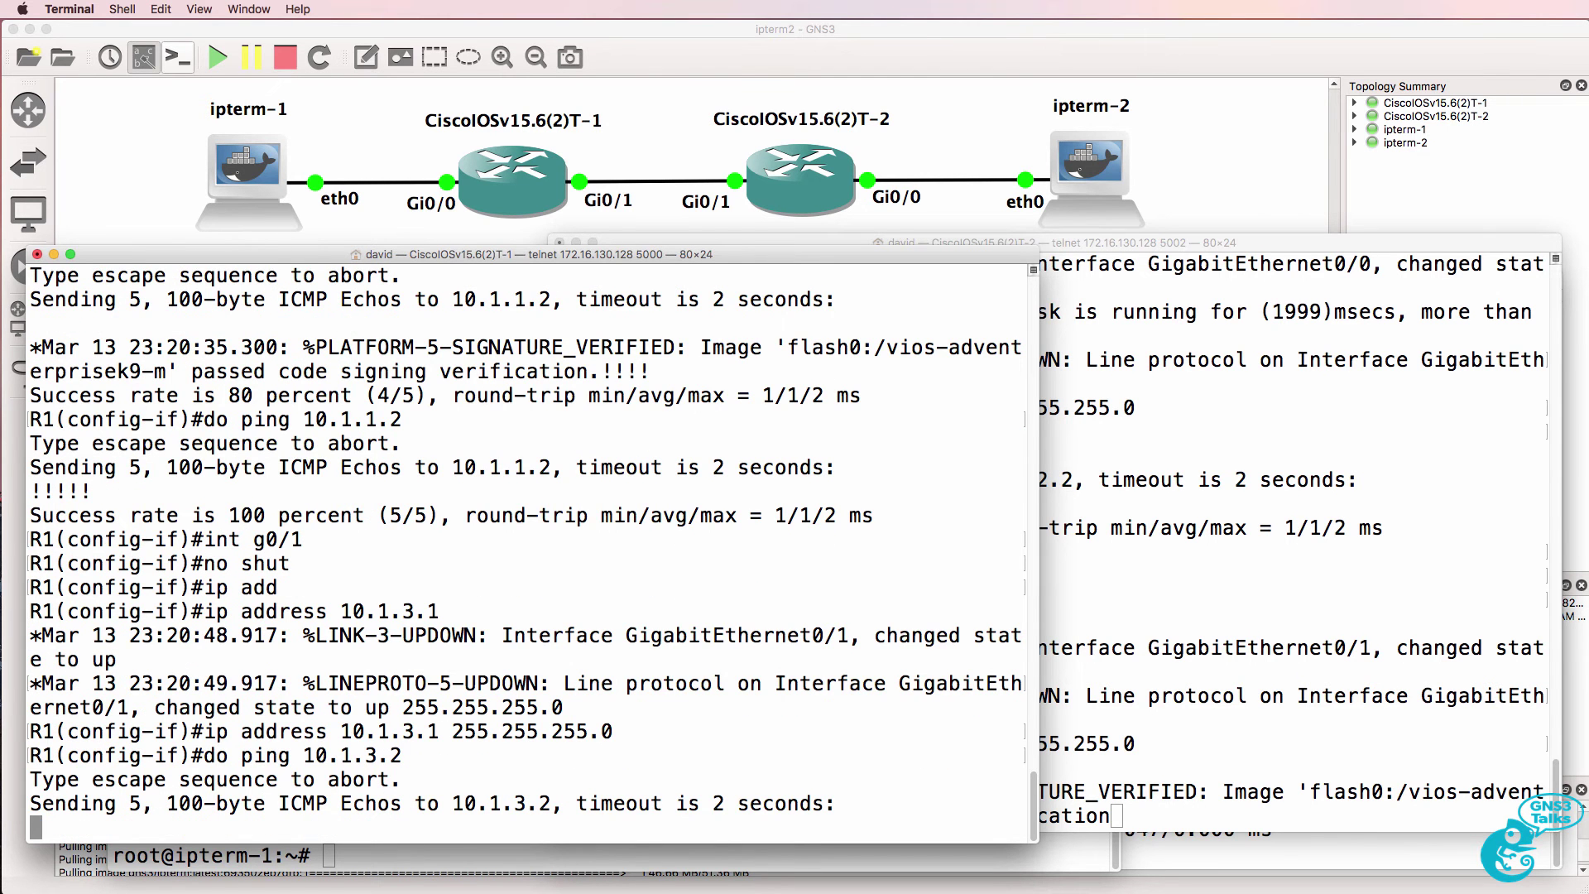
Step: On R1, start OSPF process 1 with network 0.0.0.0 255.255.255.255 area 0
type("router ")
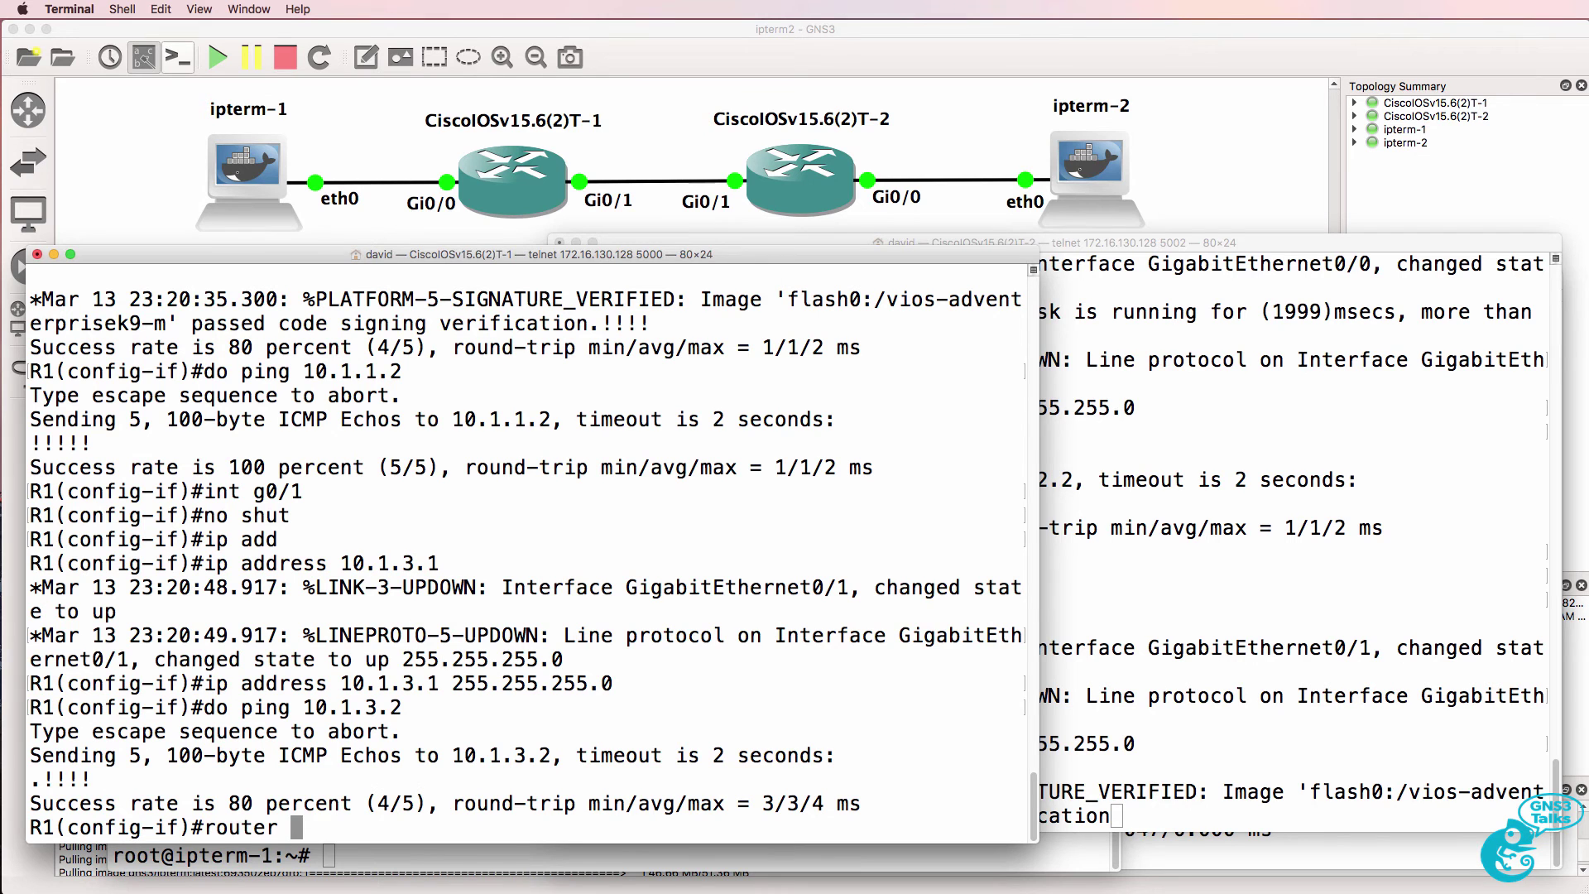
type("ospf 1")
key("Return")
type("net")
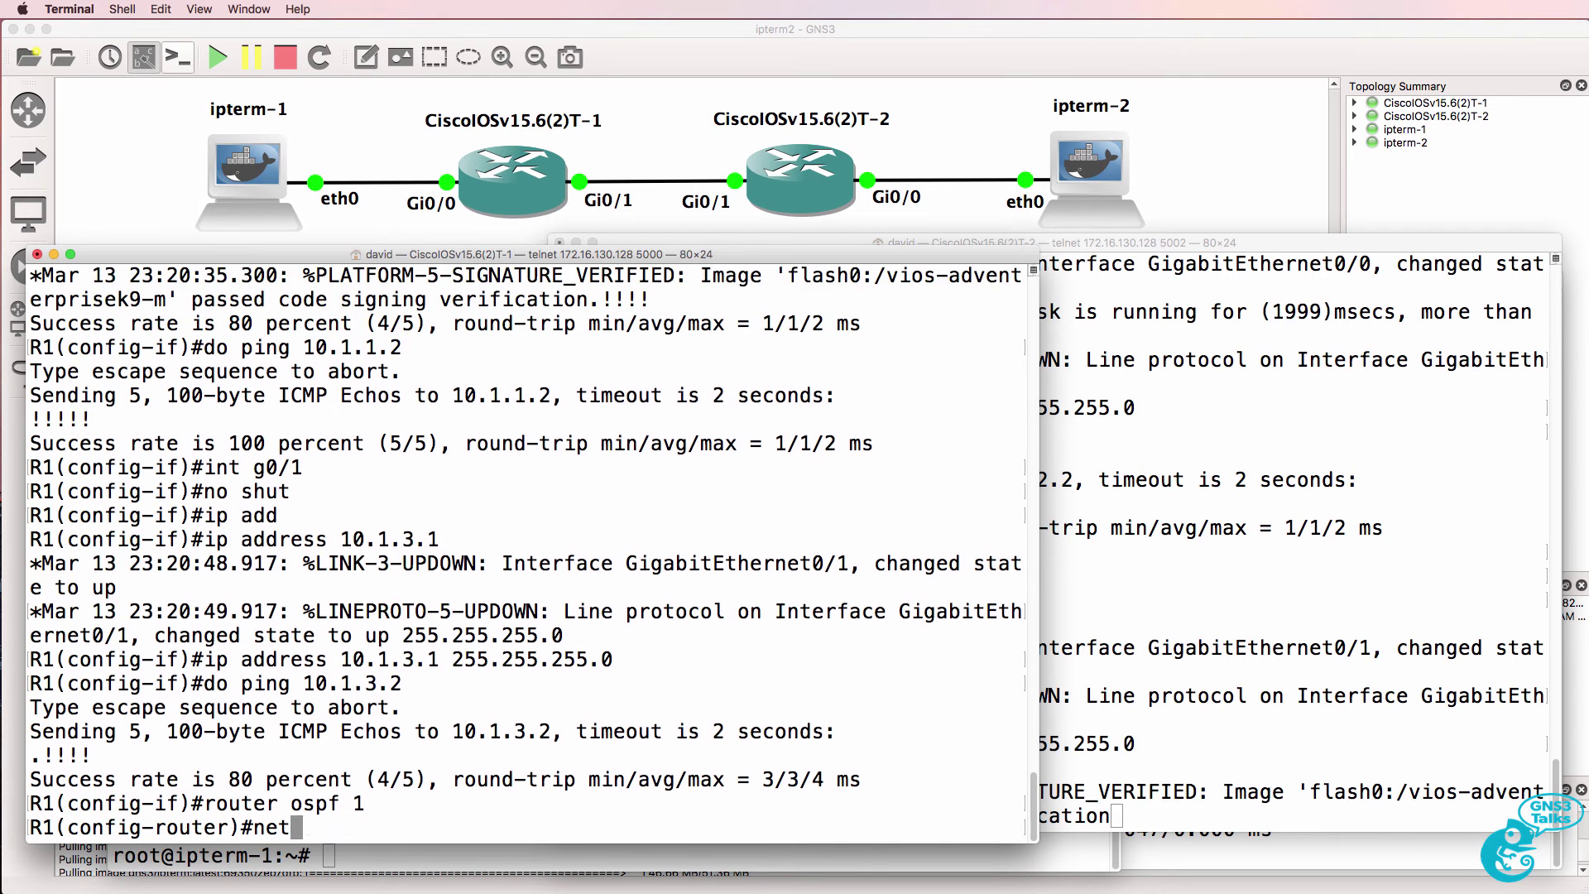
key("Tab")
type("0.0.0.0 255.")
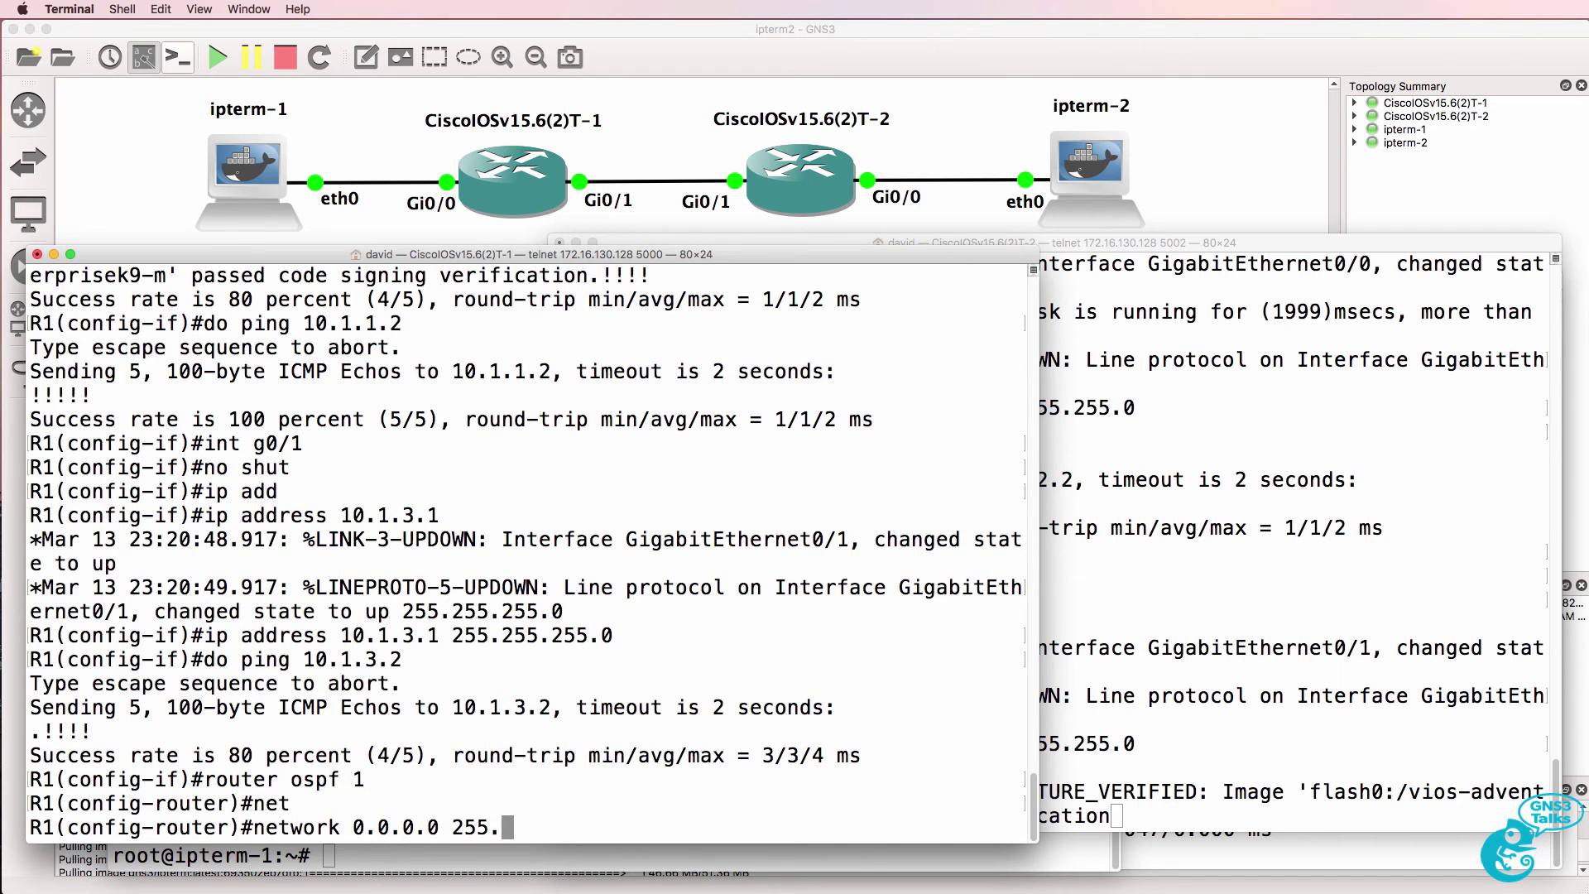
type("255.255.255 area 0")
key("Return")
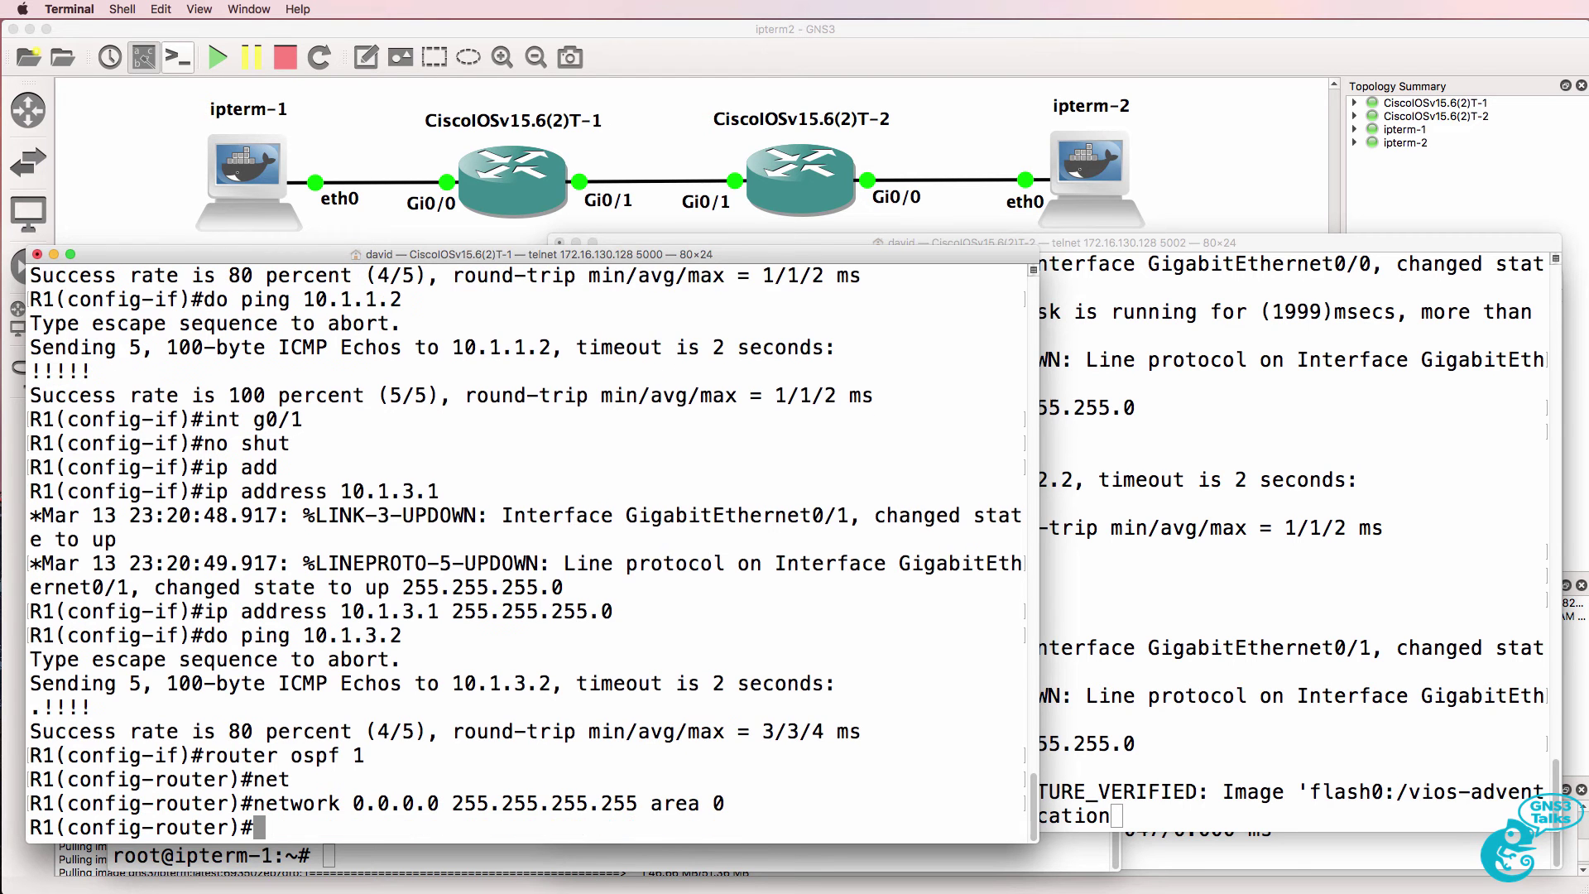
Step: On R2, start OSPF process 1 with network 0.0.0.0 255.255.255.255 area 0, then exit configuration mode
left_click(1096, 609)
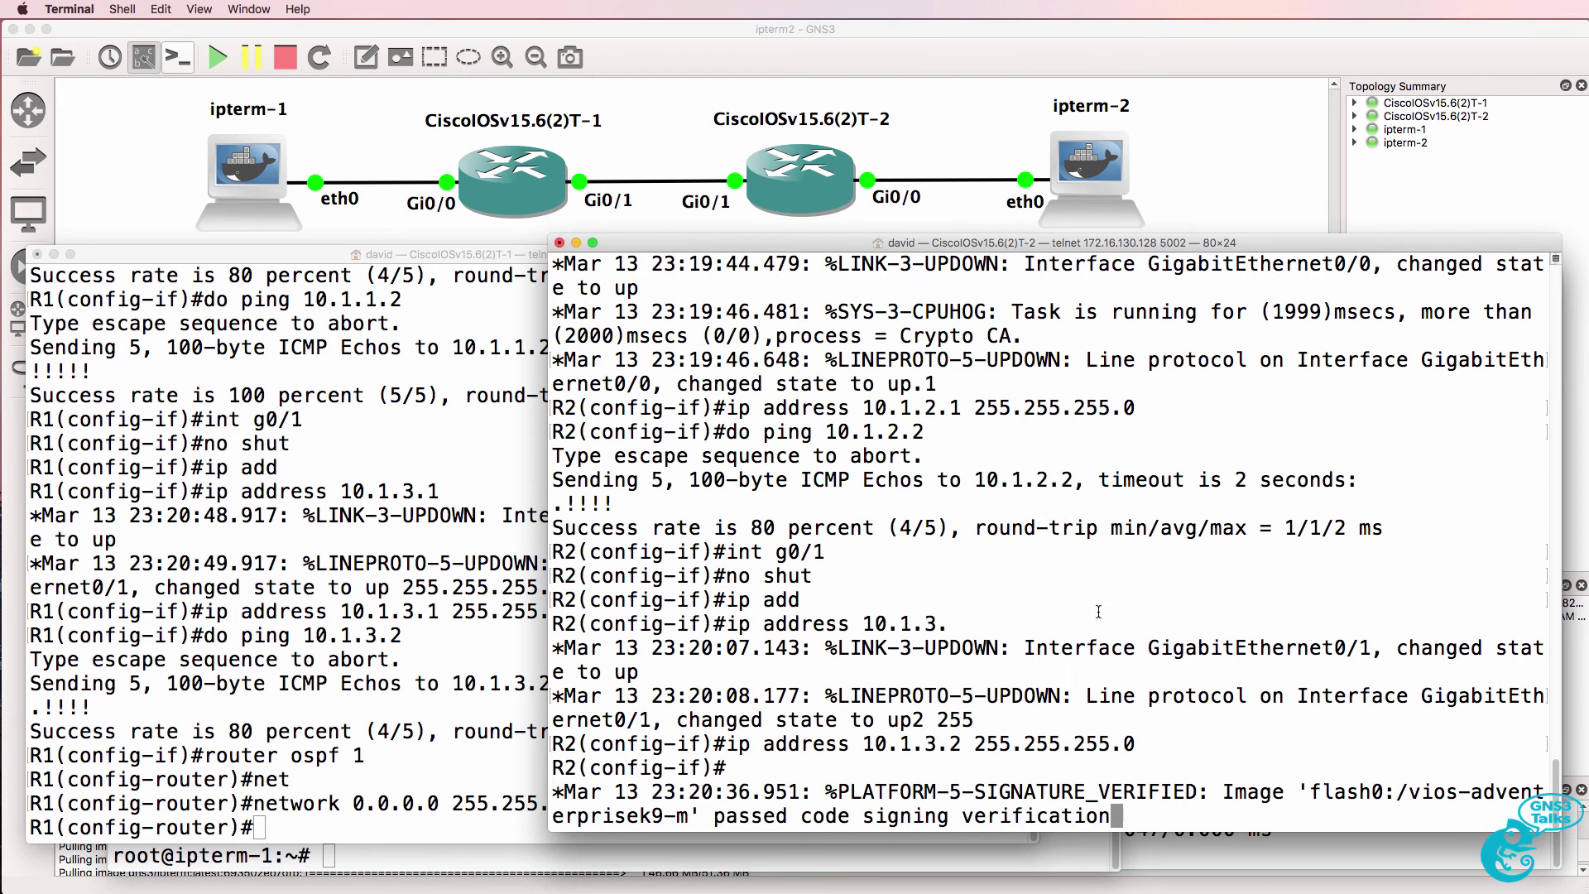
key("Return")
type("router ospf 1")
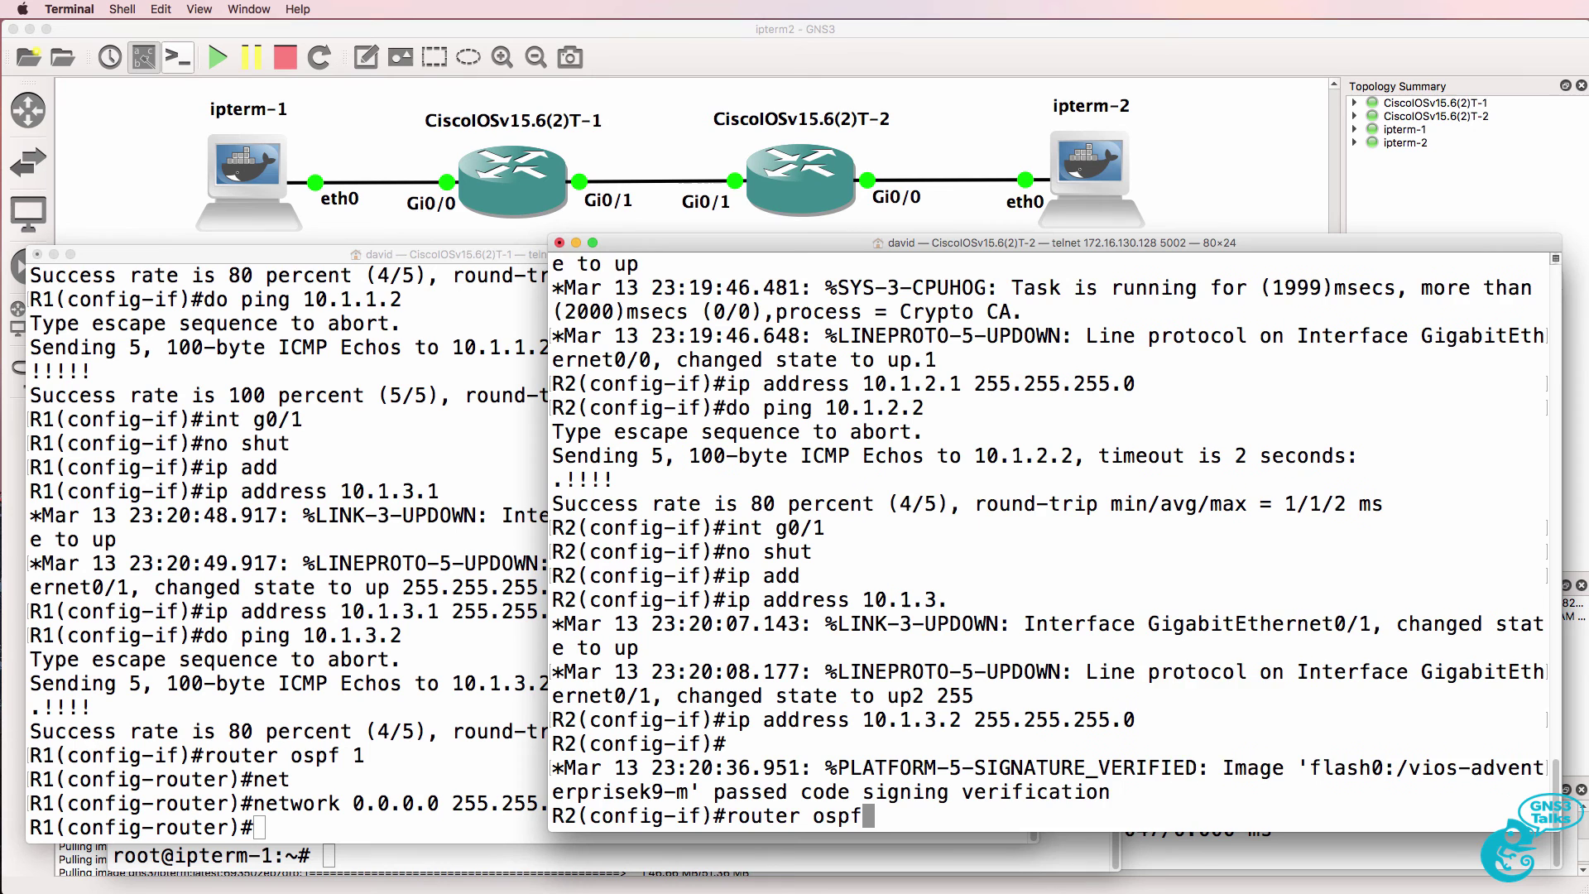
key("Return")
type("net")
key("Tab")
type("0.0.0.0 ")
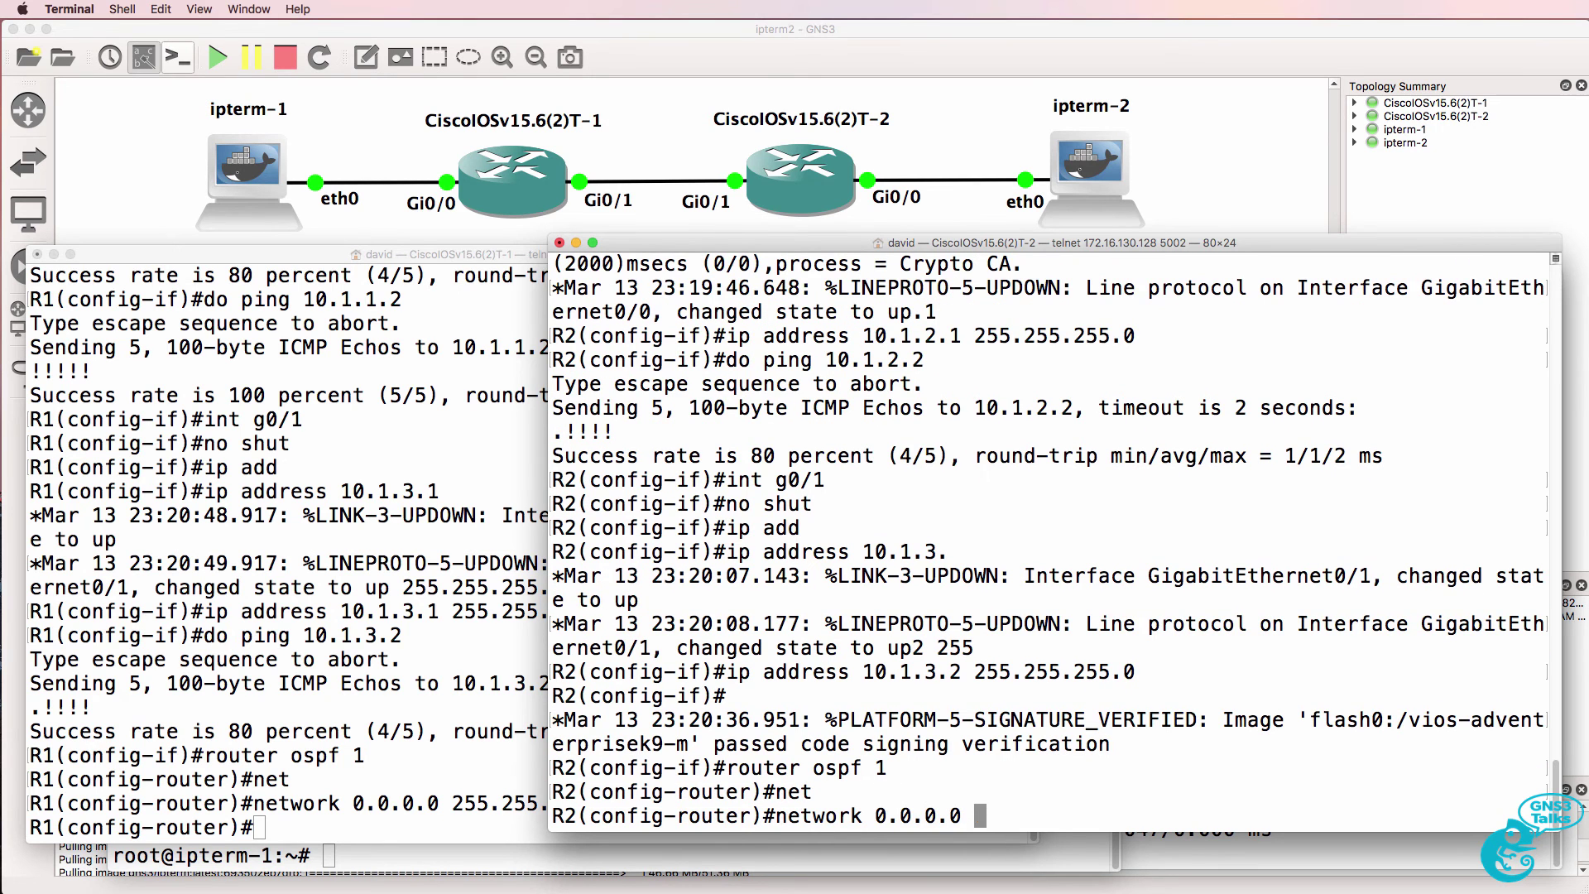
type("255.255.255.255 rea")
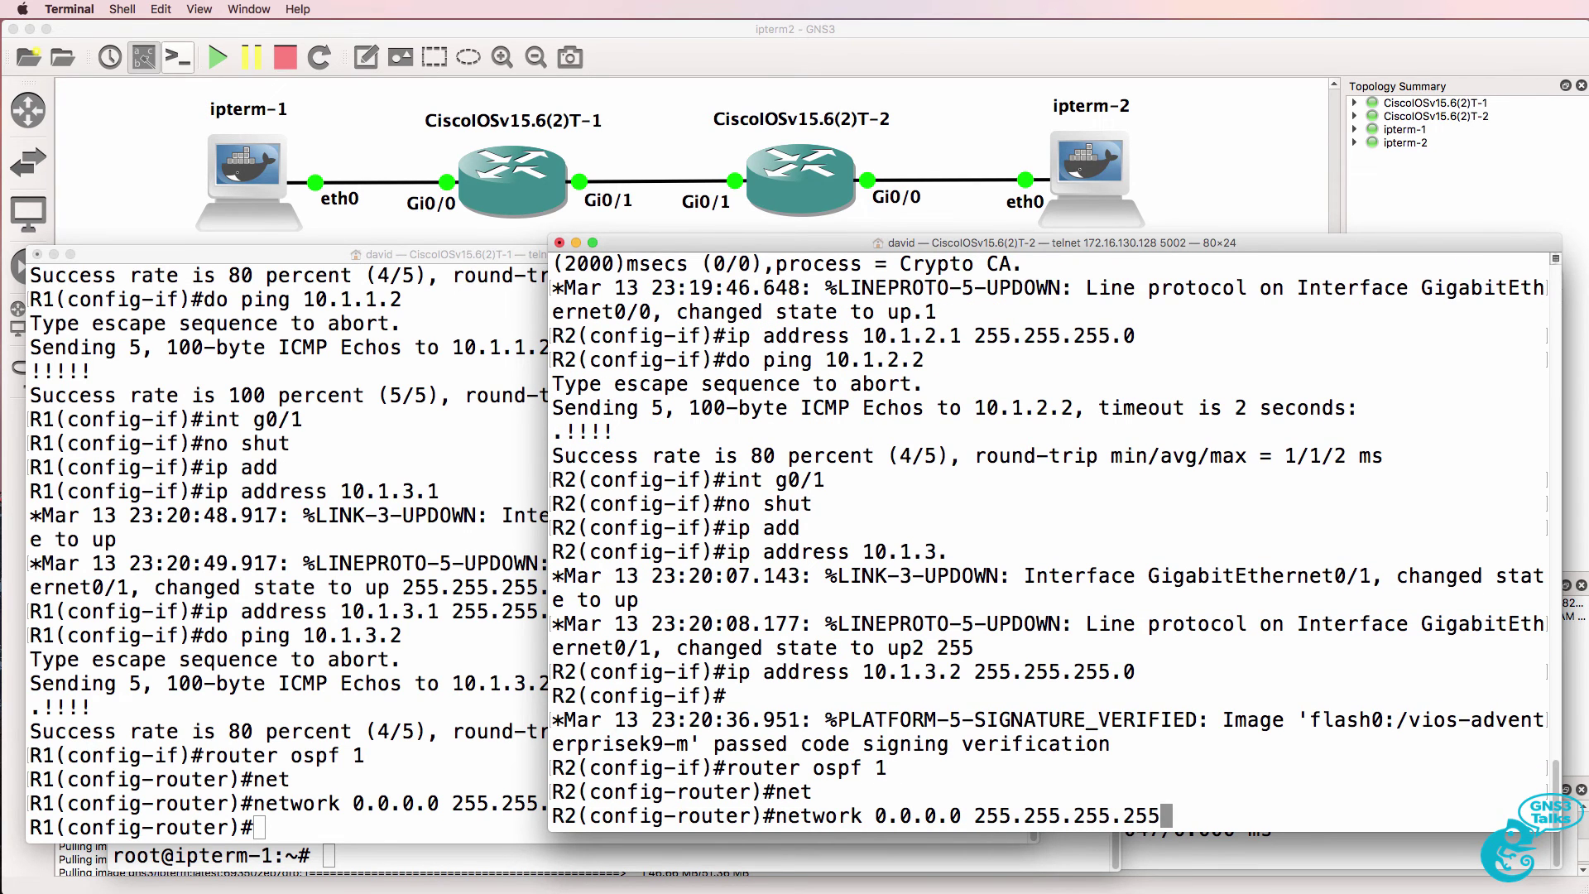
key("BackSpace")
key("BackSpace")
key("BackSpace")
type("area 0")
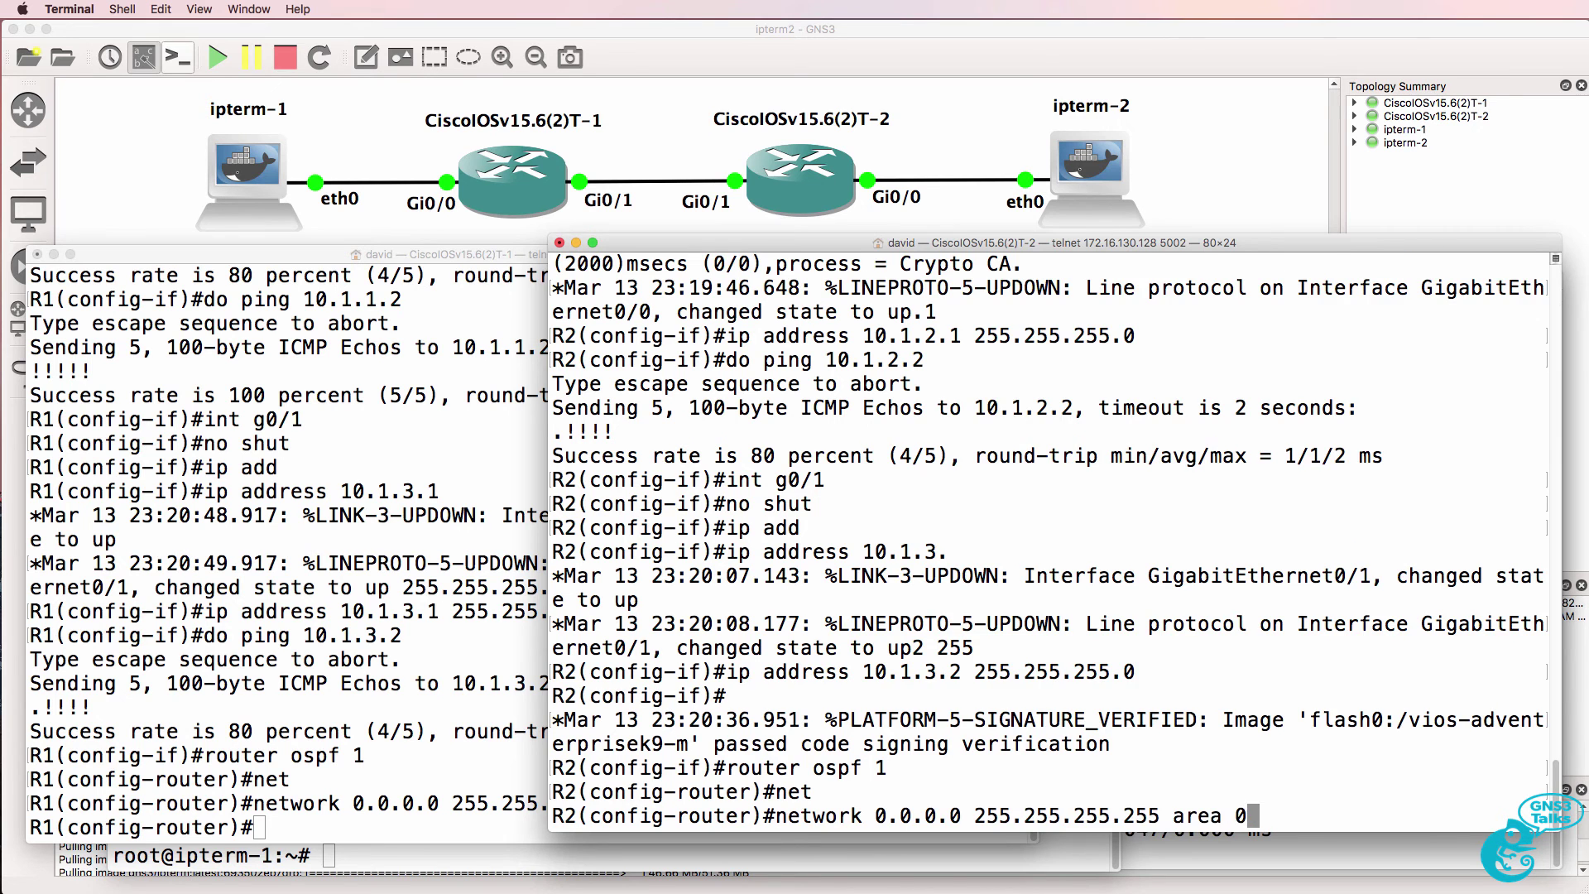
key("Return")
type("end")
key("Return")
type("sh ip ")
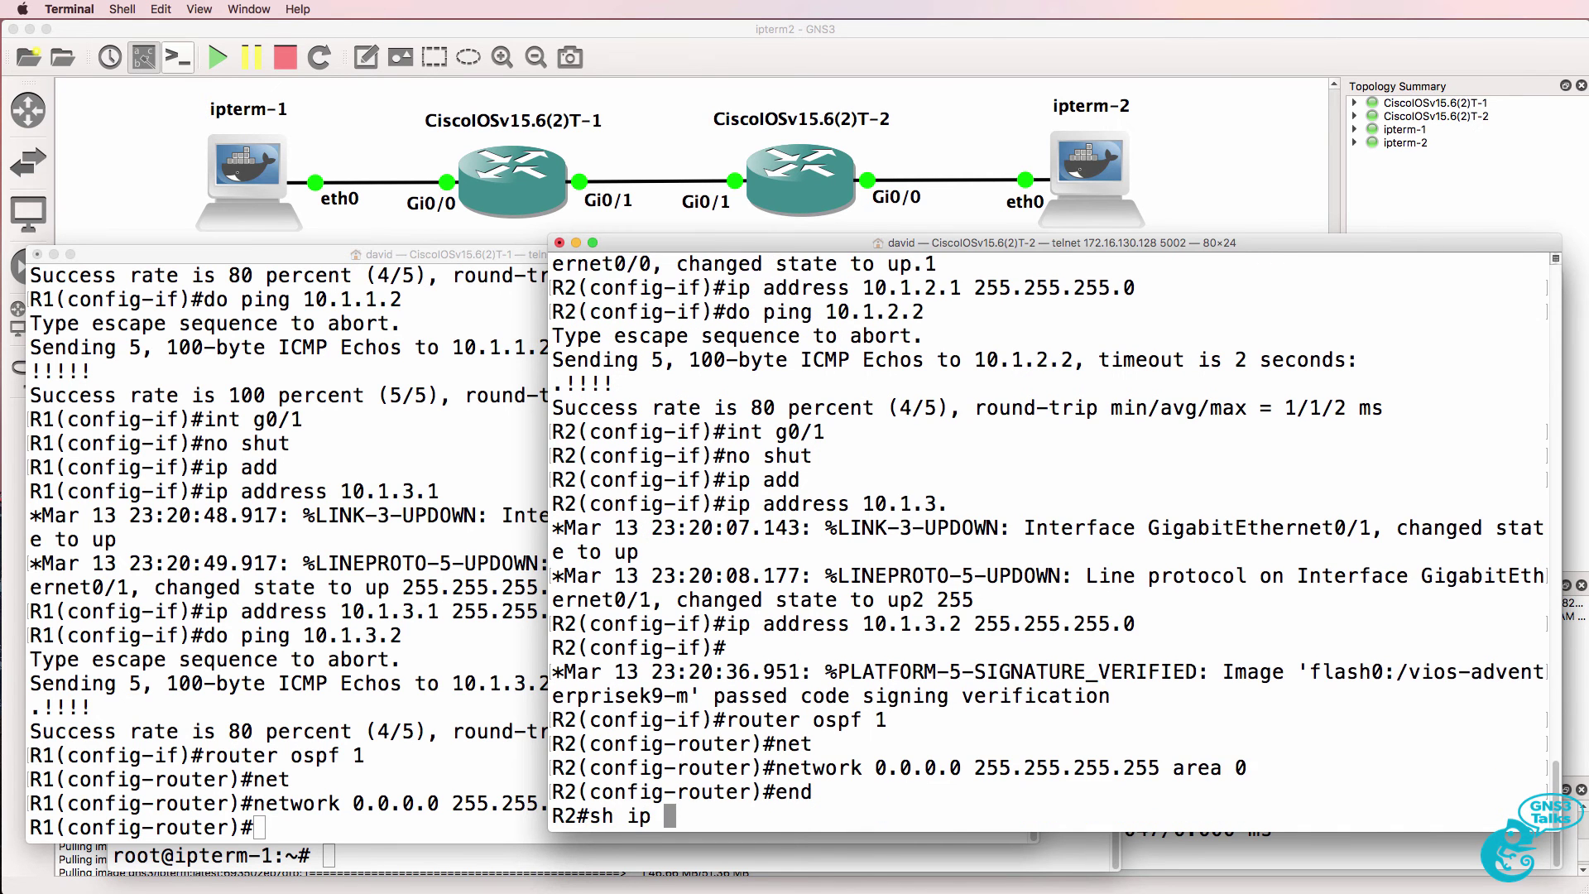
type("ospf int")
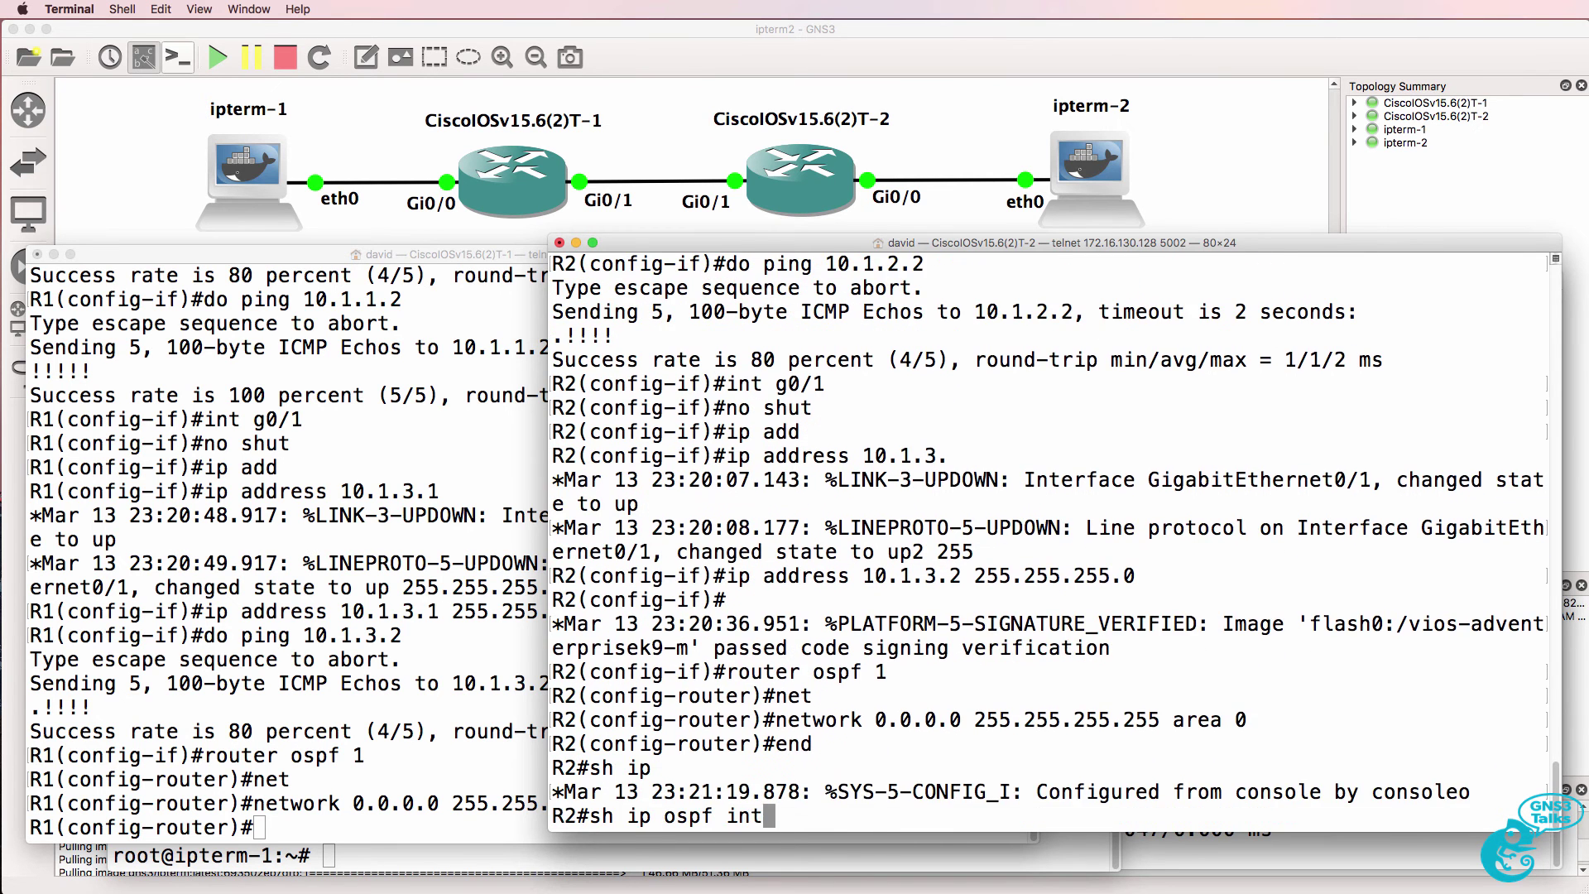
Step: List R2's OSPF interfaces with 'sh ip ospf int br', twice
key("Tab")
type("br")
key("Tab")
key("Return")
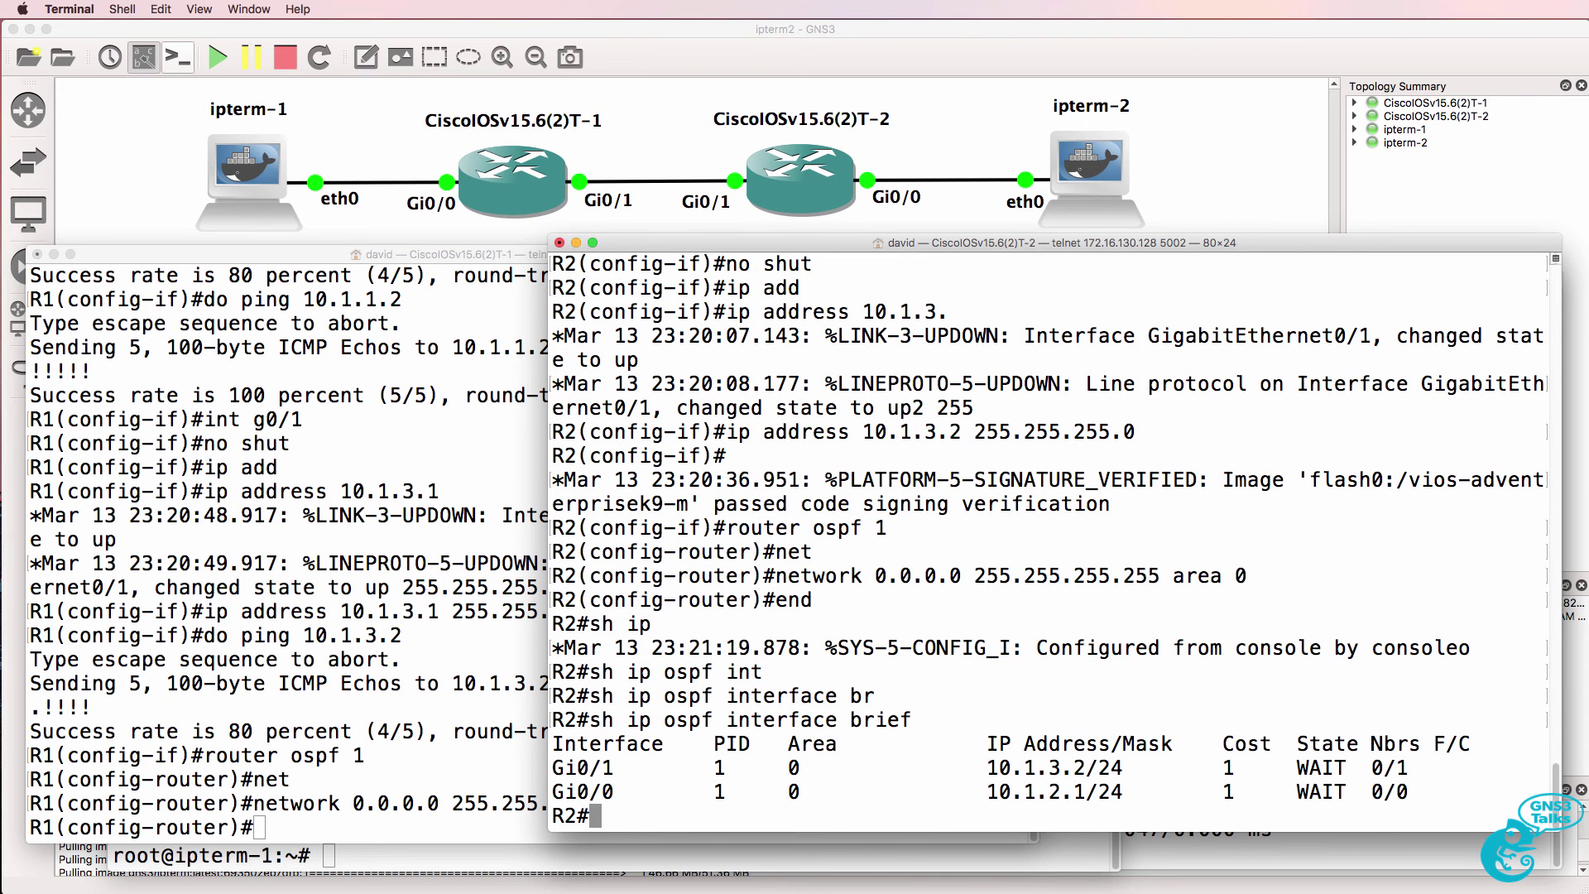
key("Up")
key("Return")
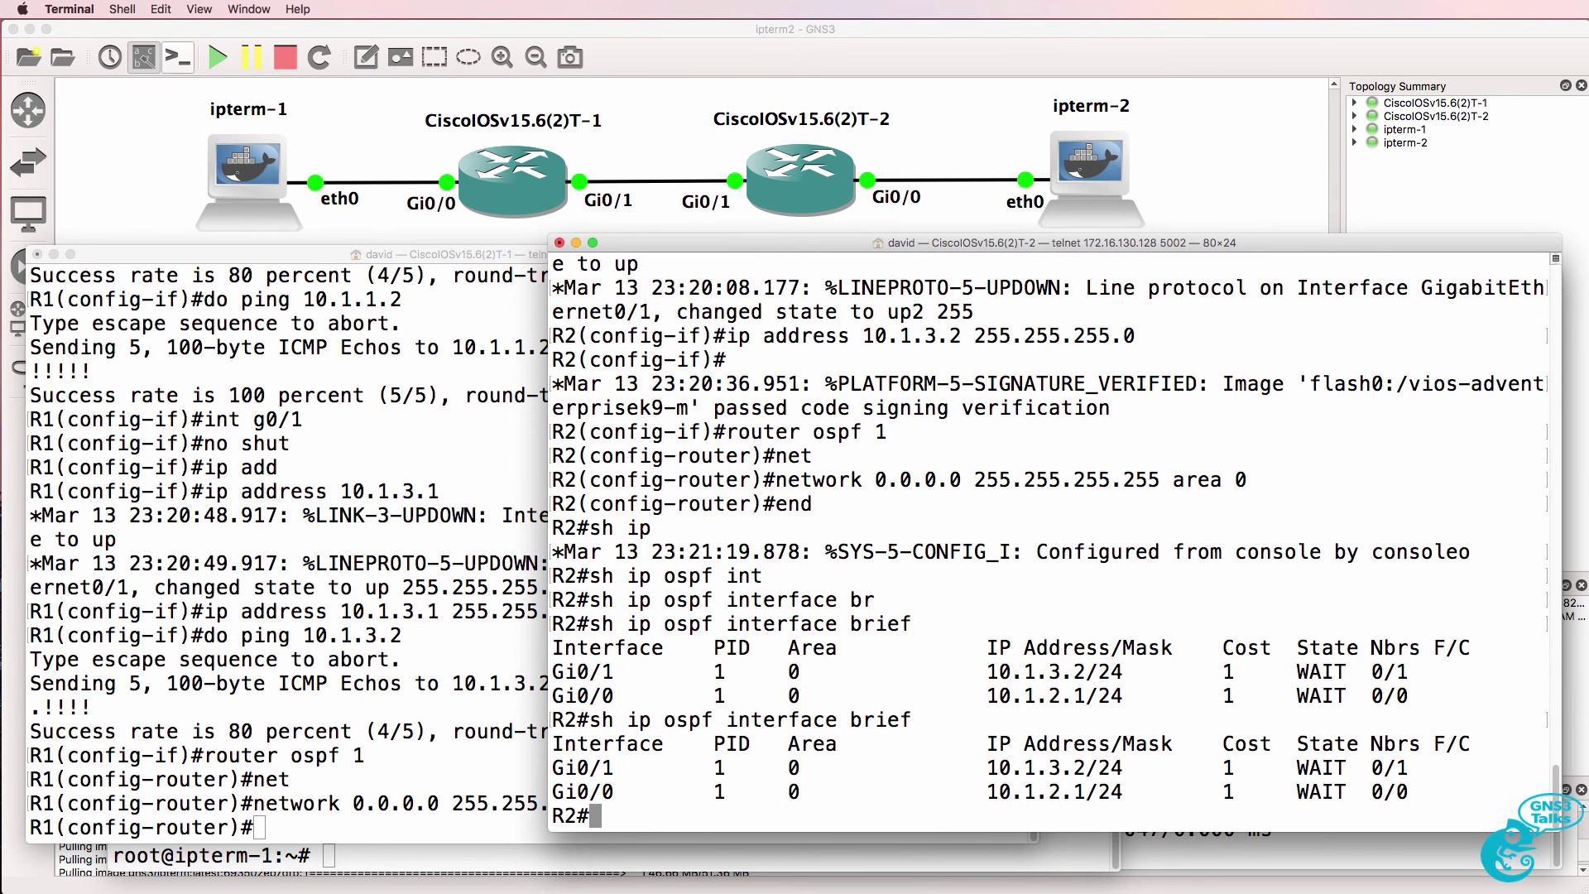
Step: On R1, leave configuration mode and repeatedly check OSPF neighbors, showing 10.1.3.2 in 2WAY/DROTHER
left_click(441, 459)
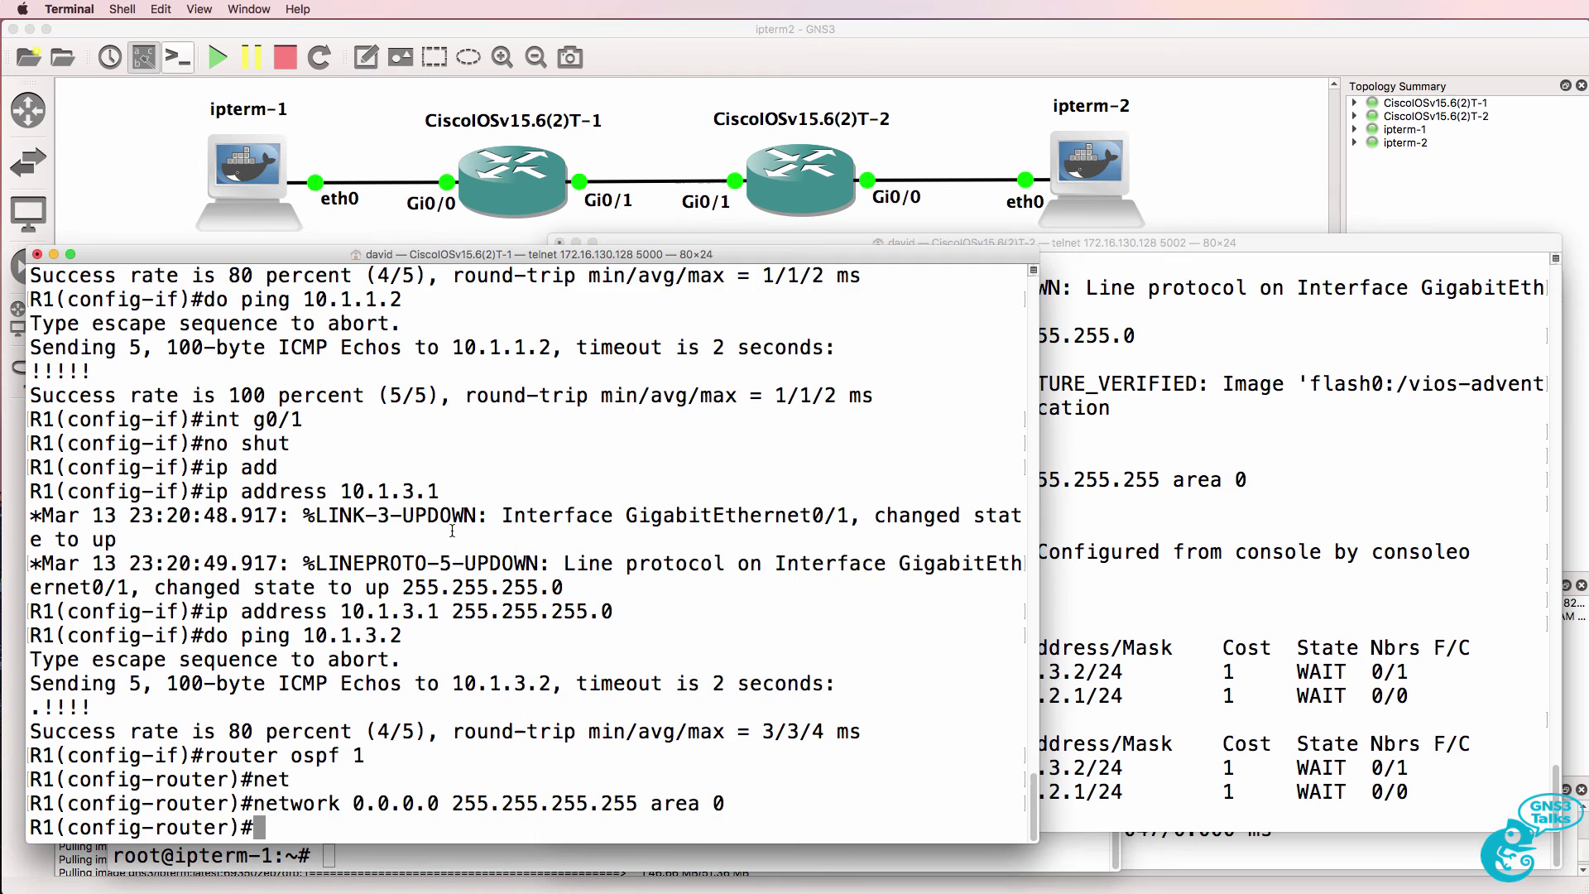
type("end")
key("Return")
type("sh ip ospf ne")
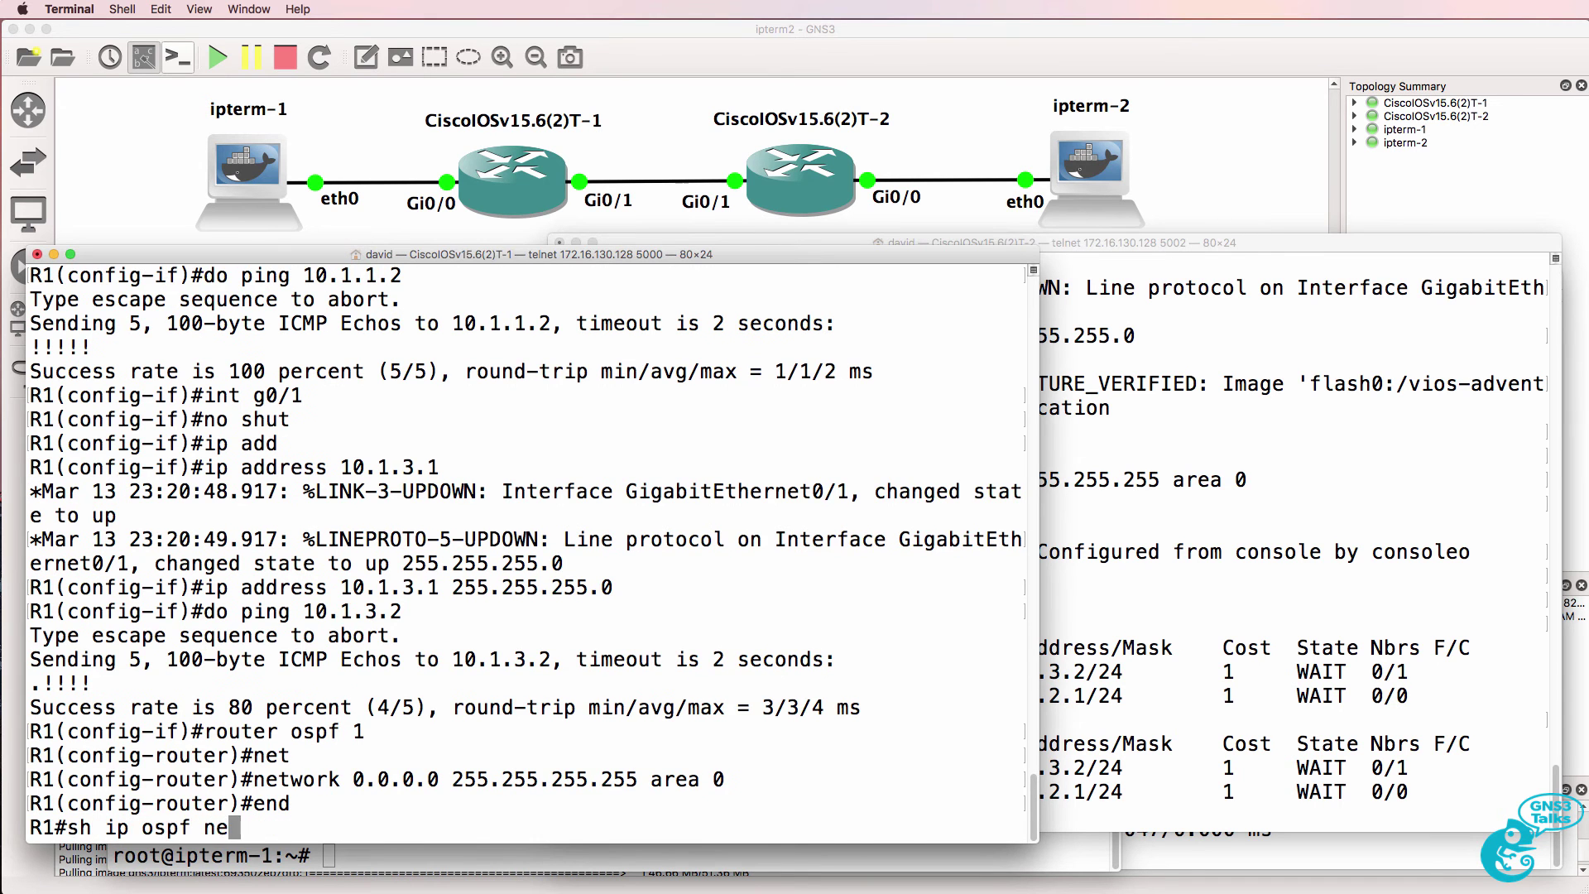
key("BackSpace")
key("Return")
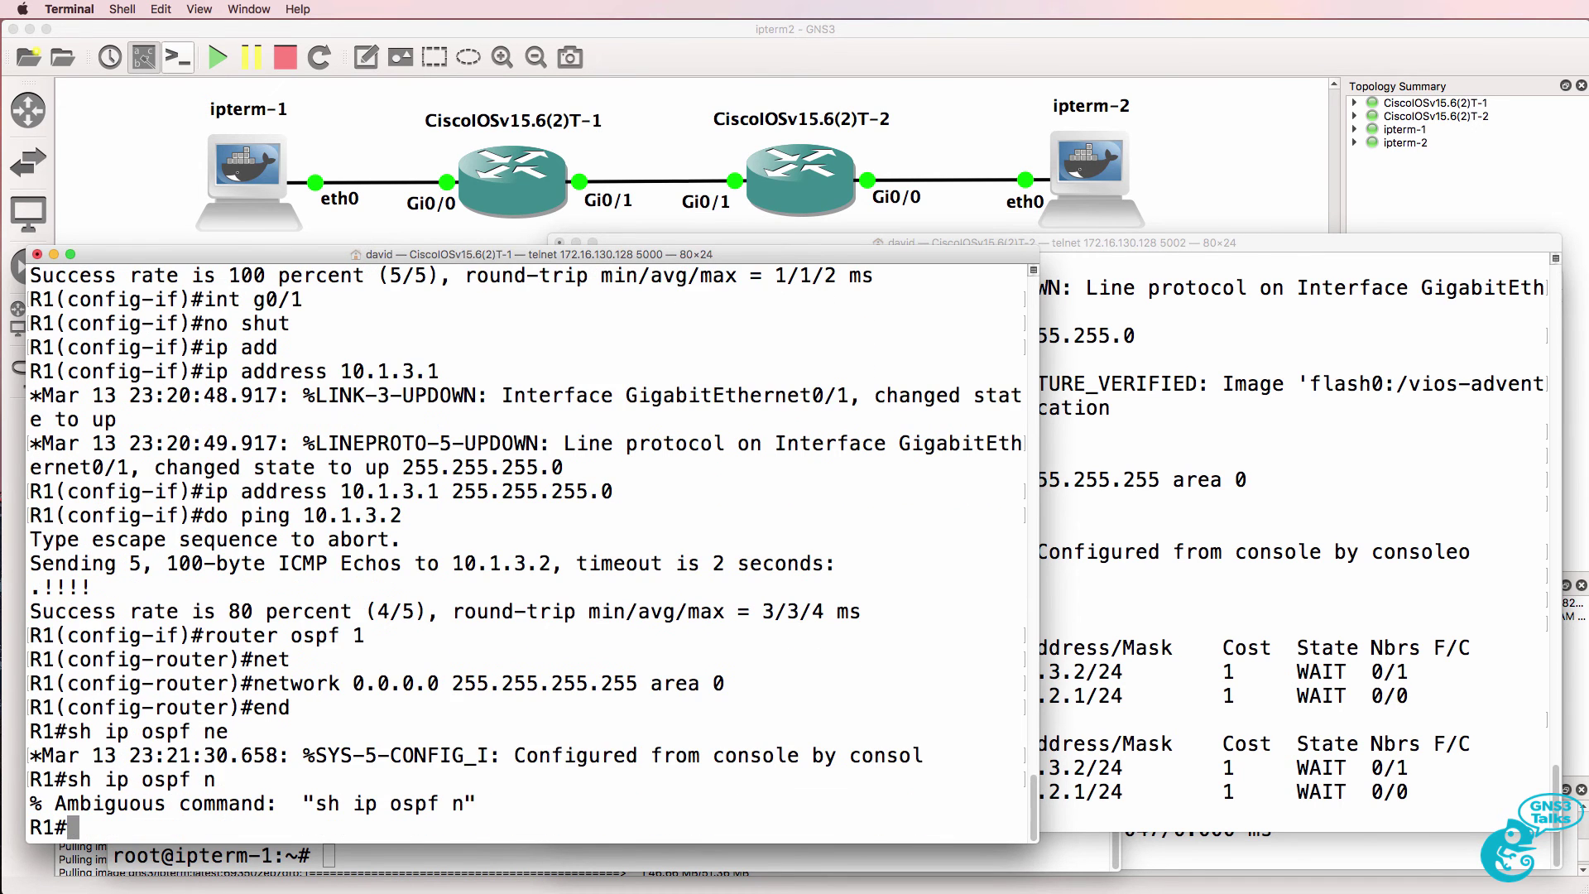
key("Up")
type("eo")
type("ip ospf ne")
key("Return")
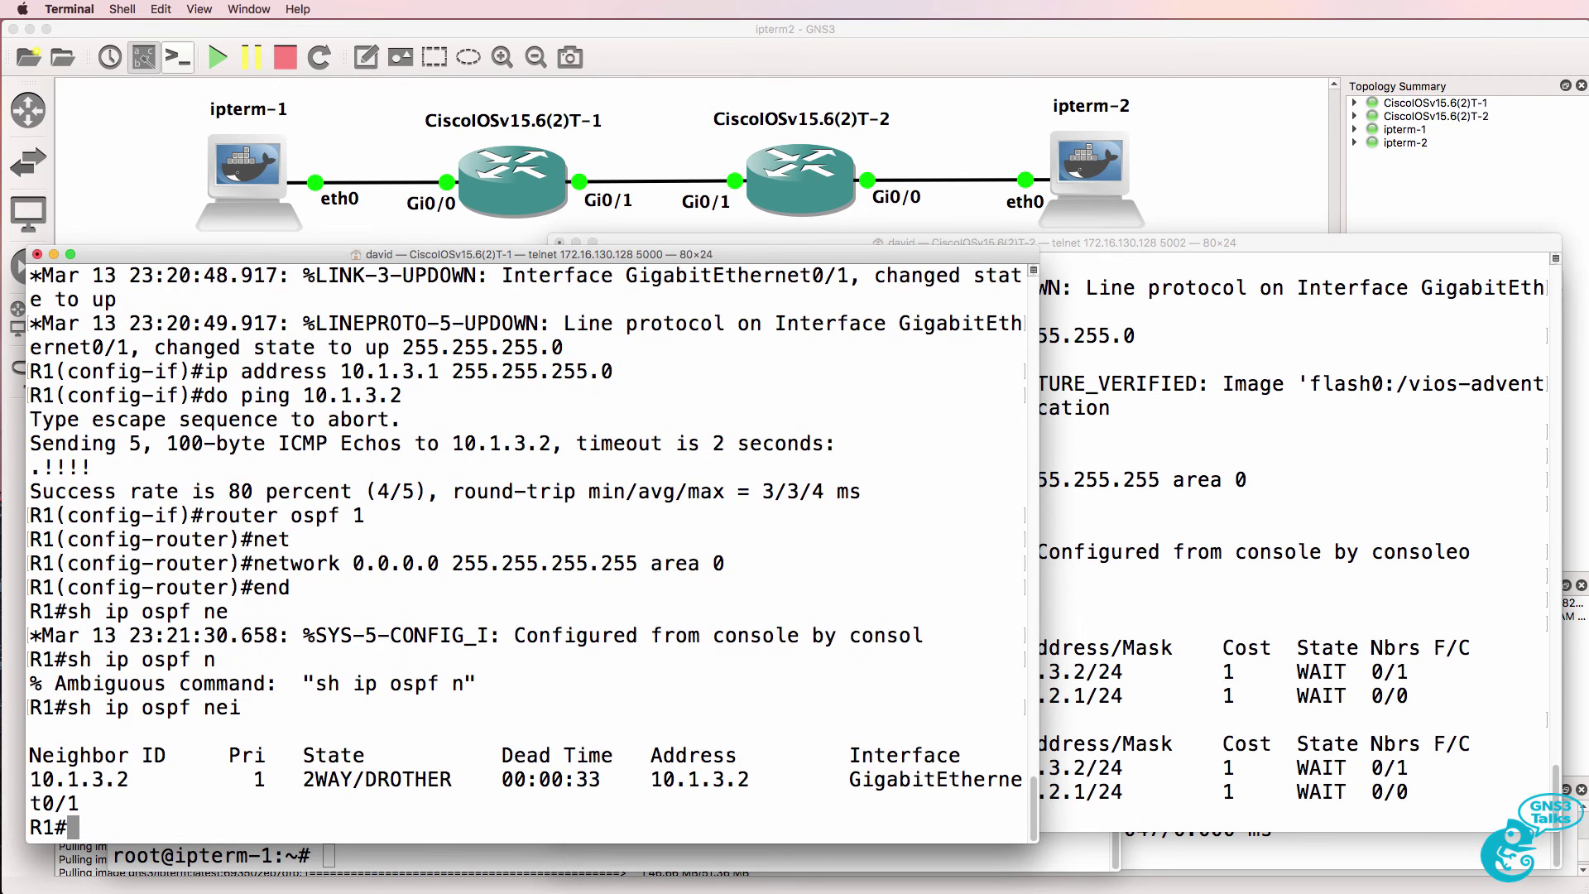
key("Up")
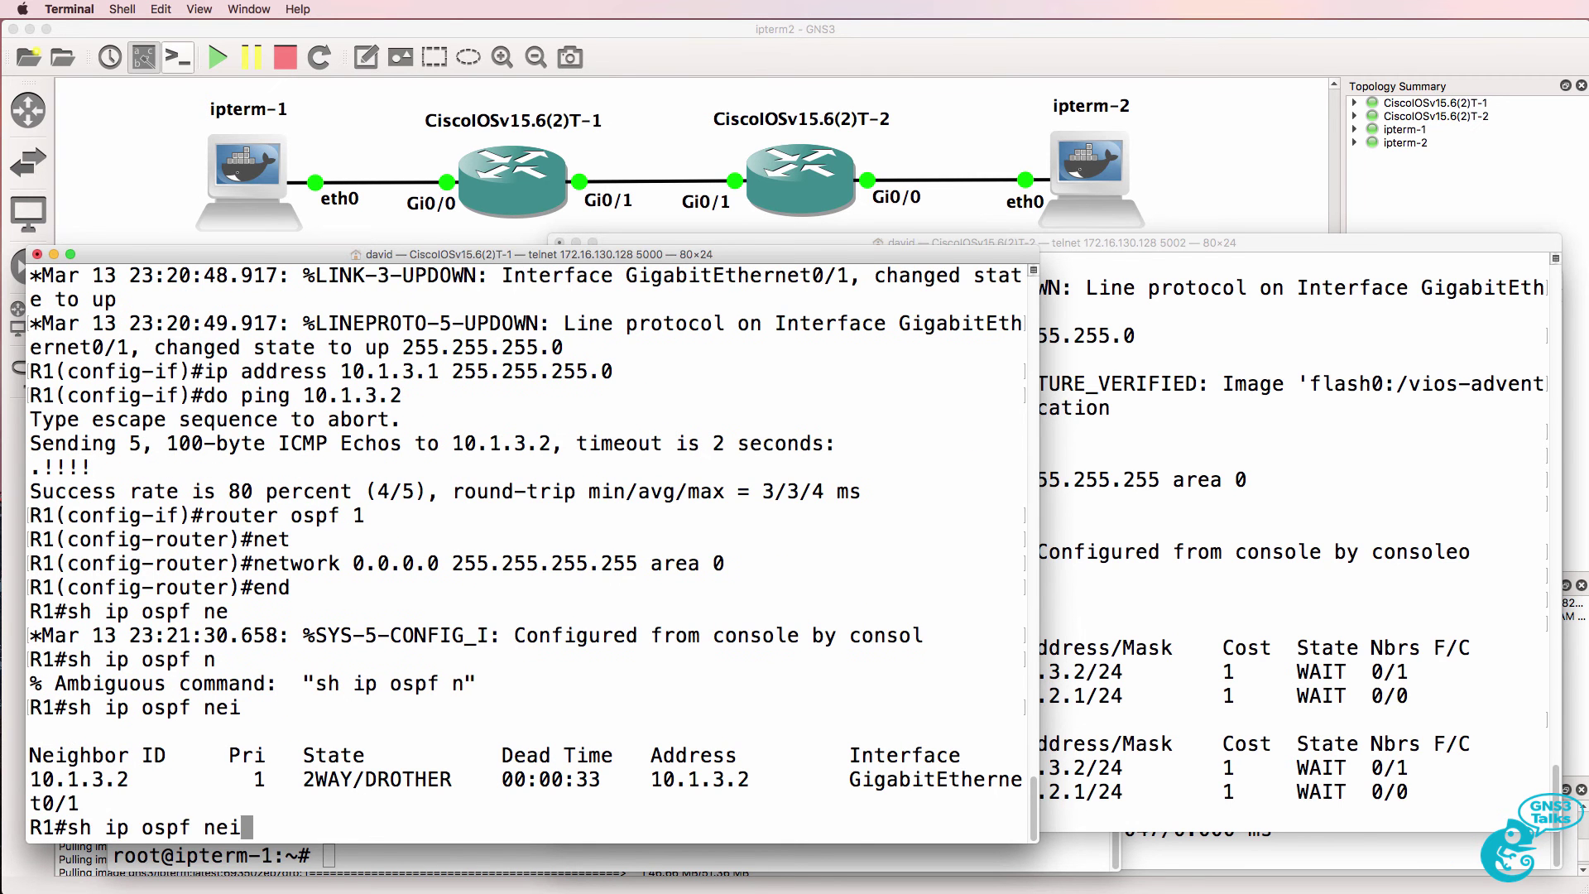
key("Return")
key("Up")
key("Return")
left_click_drag(302, 255, 562, 258)
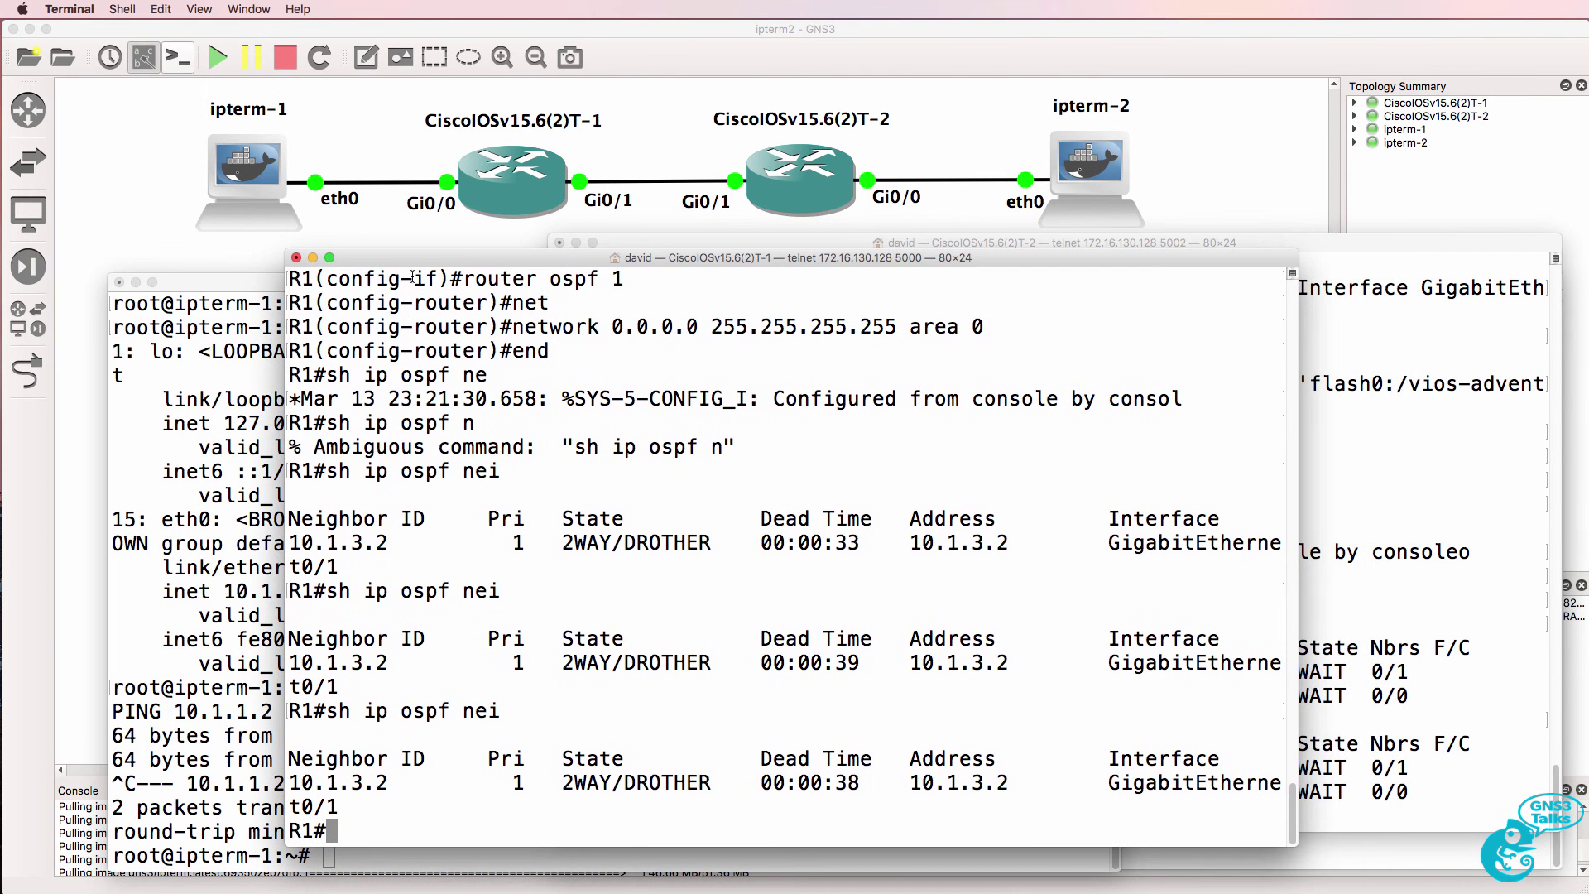
Step: Start a ping from ipterm-1 to 10.1.2.2
left_click(217, 298)
left_click_drag(217, 283, 160, 266)
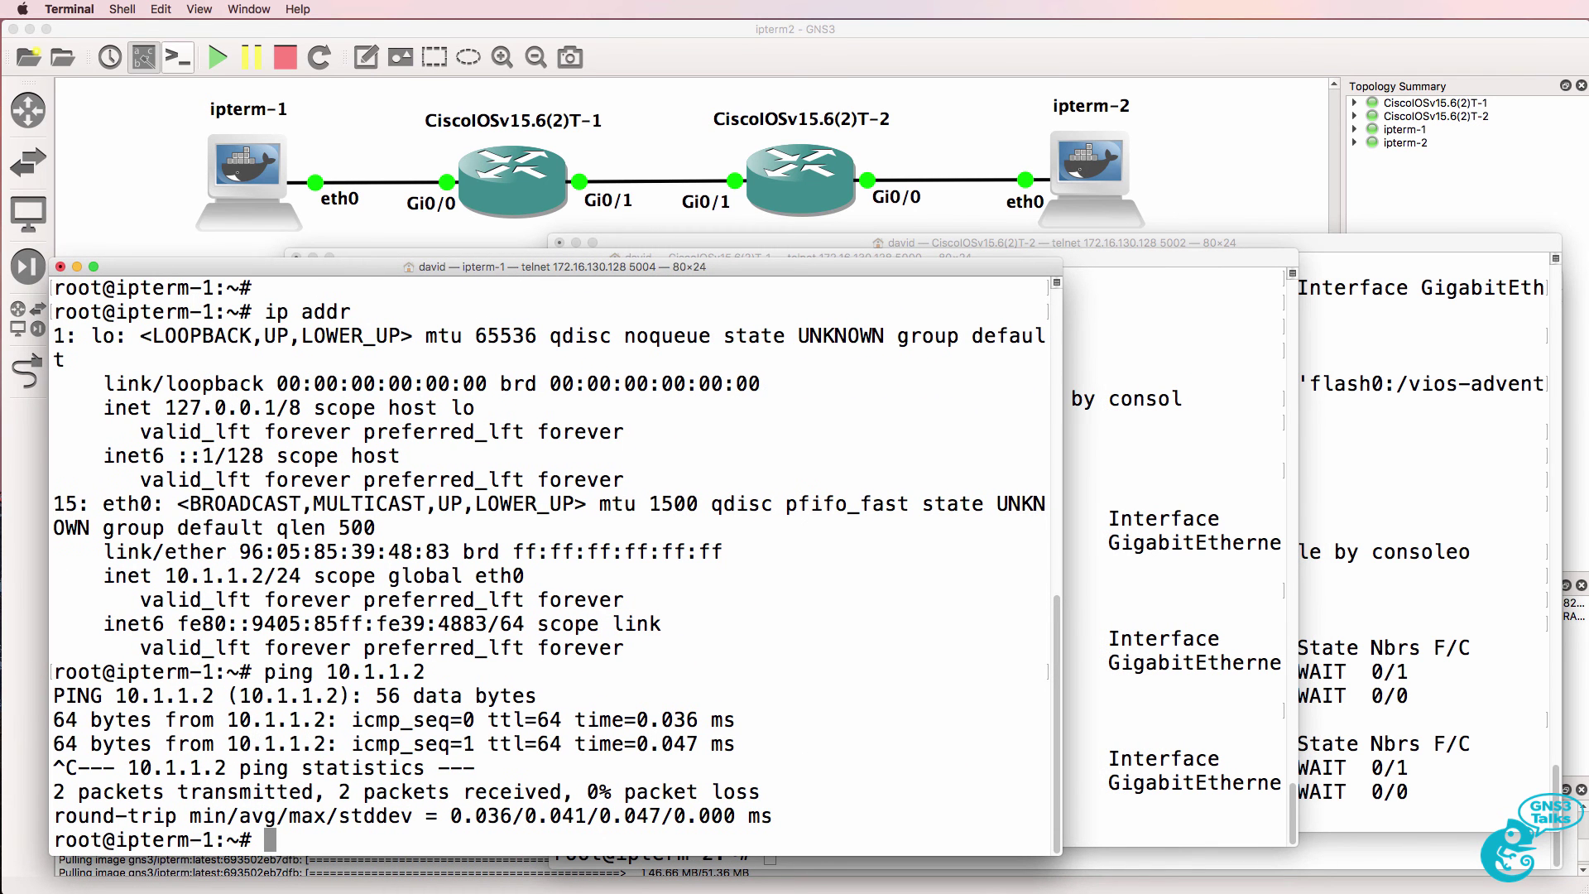
type("ping 10.1.")
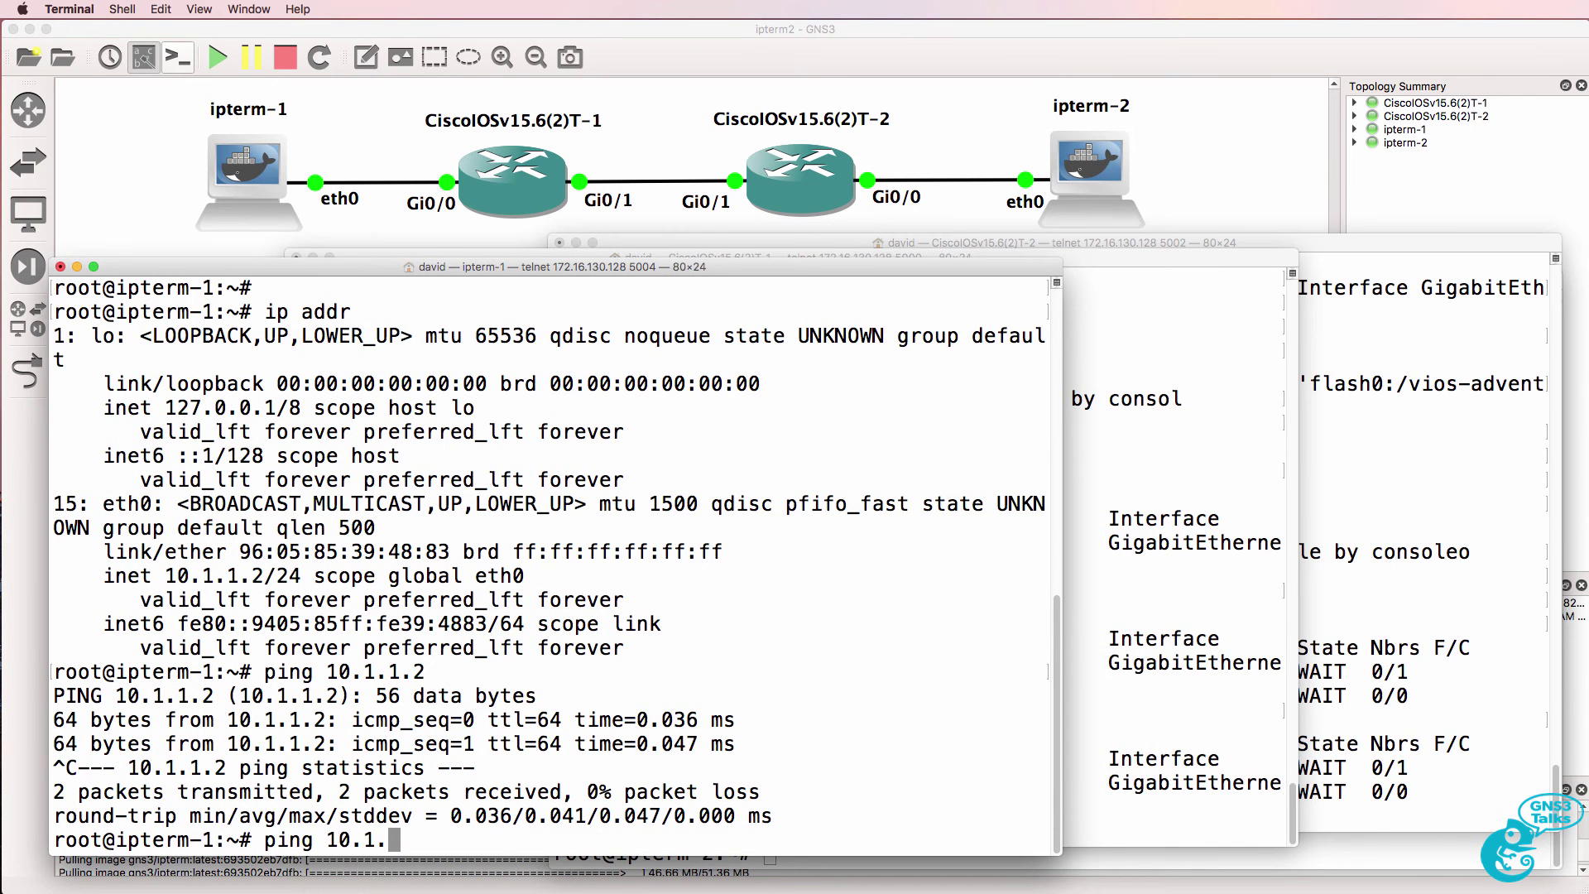
type("2.2.")
key("Return")
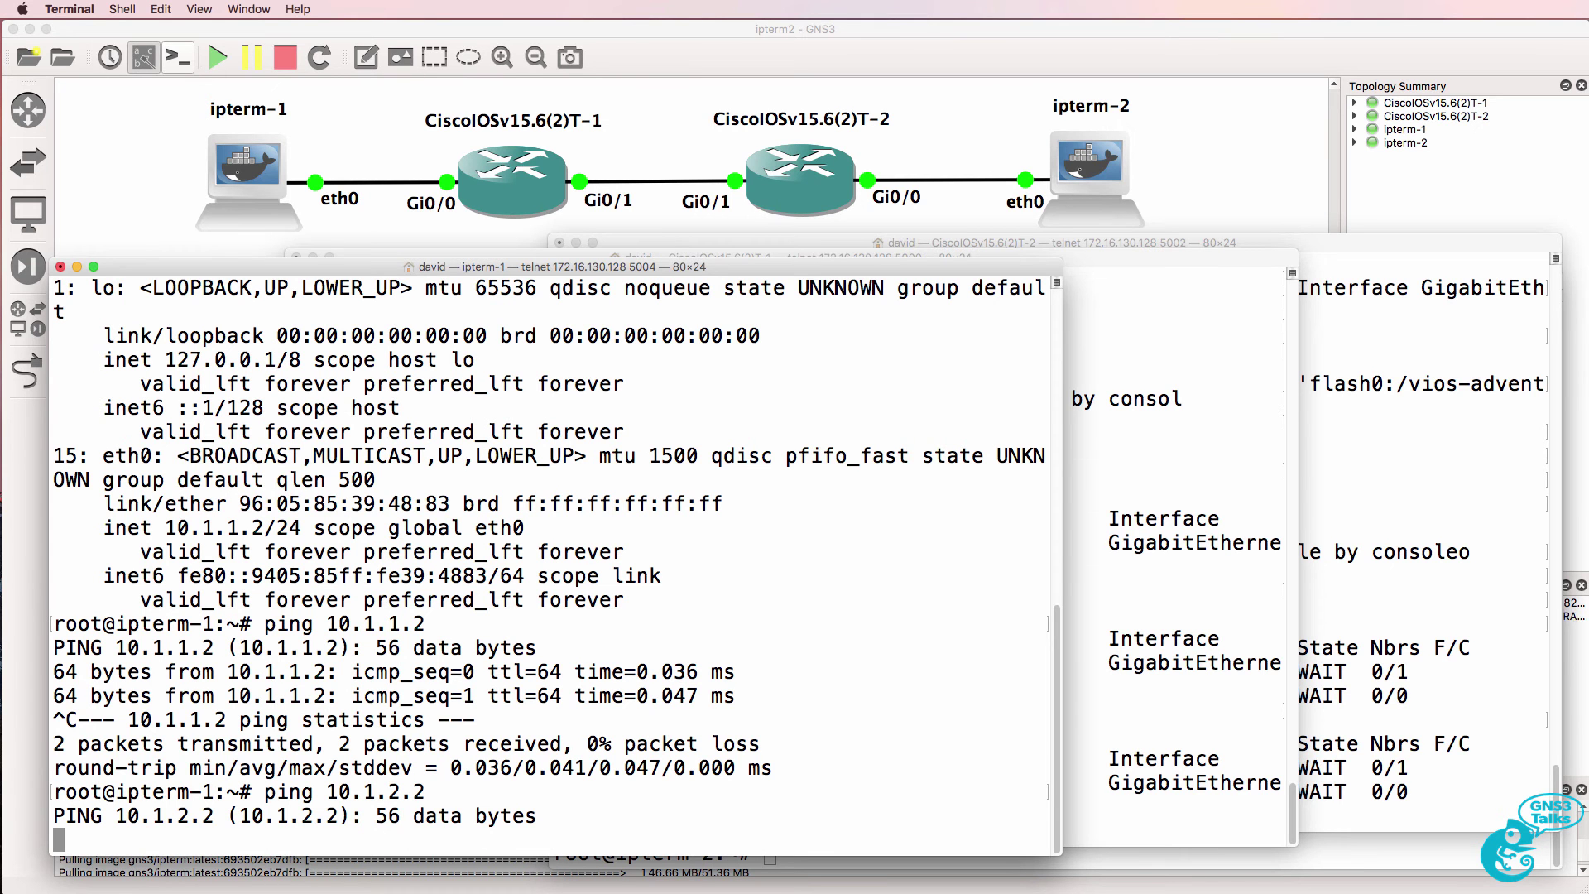
Step: Recheck R1's OSPF neighbor table until 10.1.3.2 reaches FULL/DR
left_click_drag(1119, 259, 1171, 253)
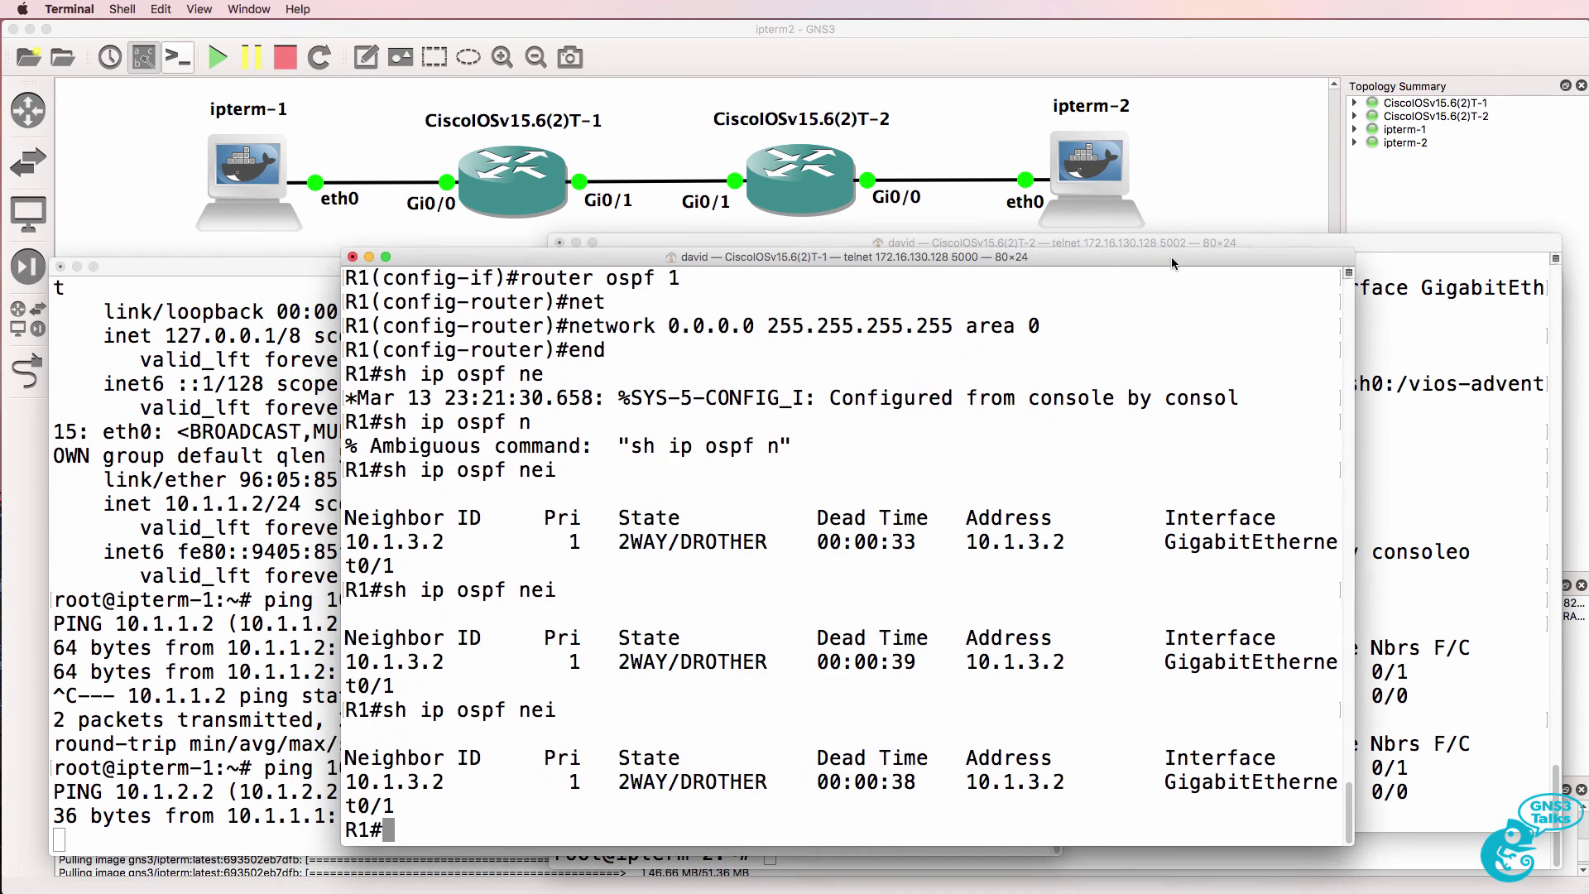
key("Up")
key("Return")
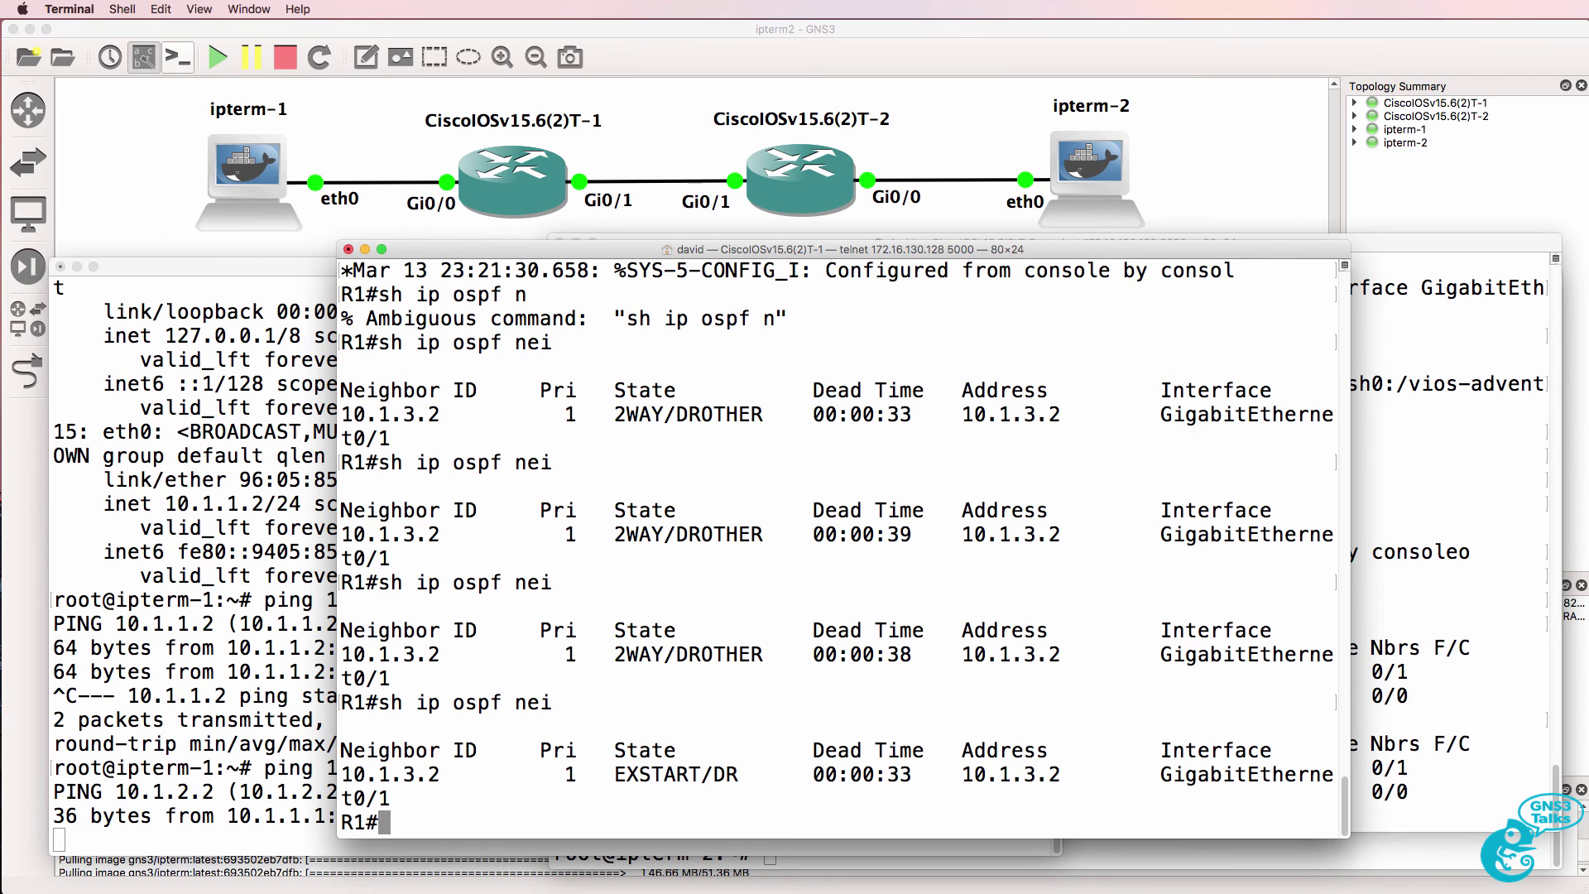
key("Up")
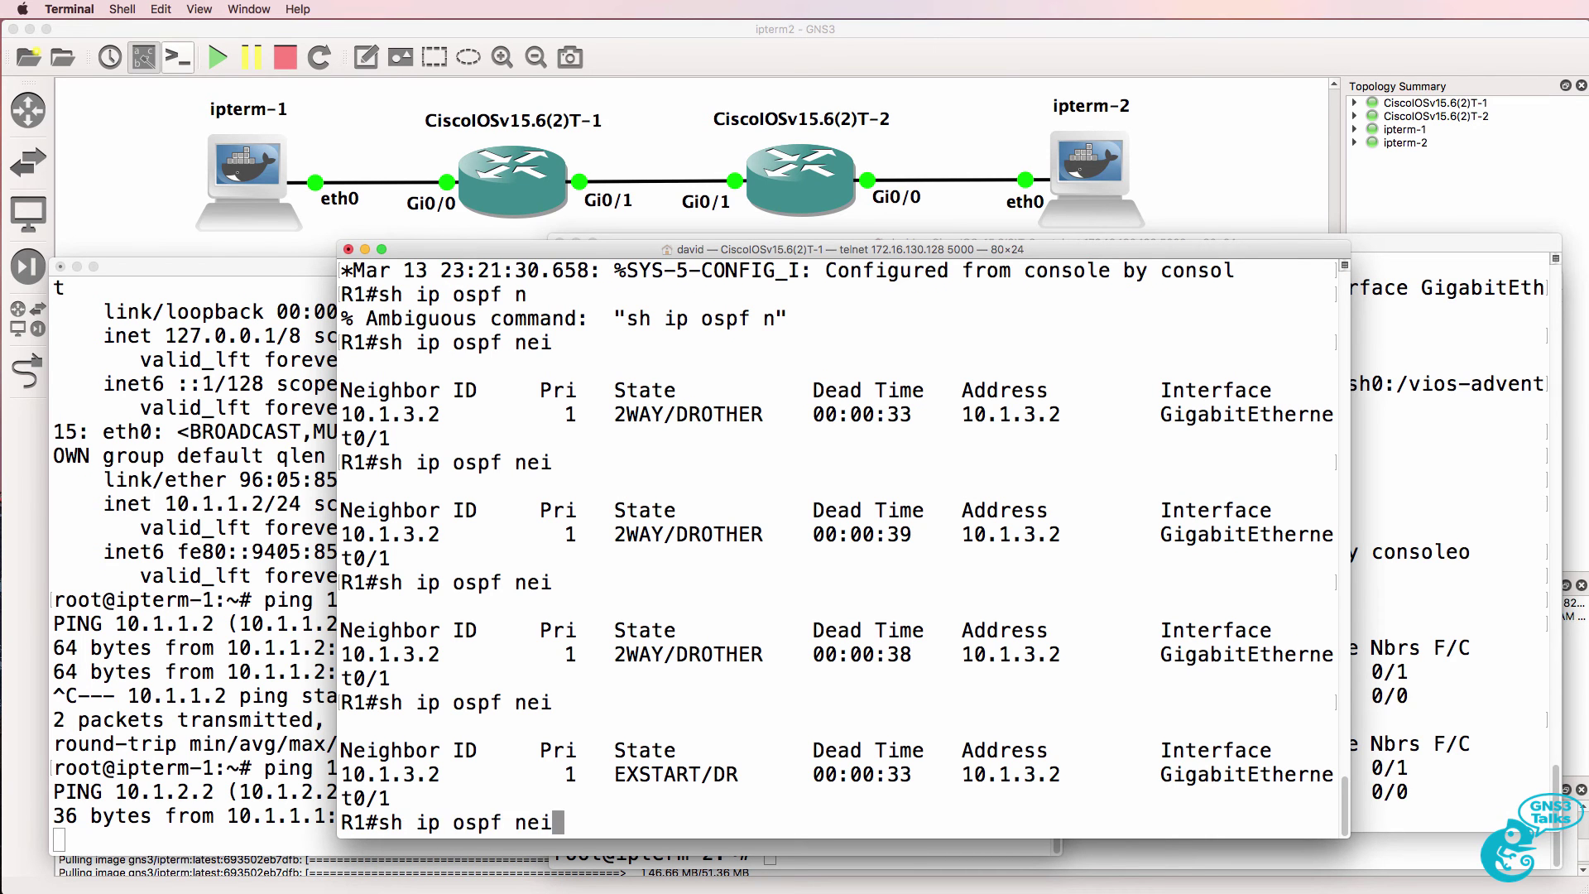
key("Return")
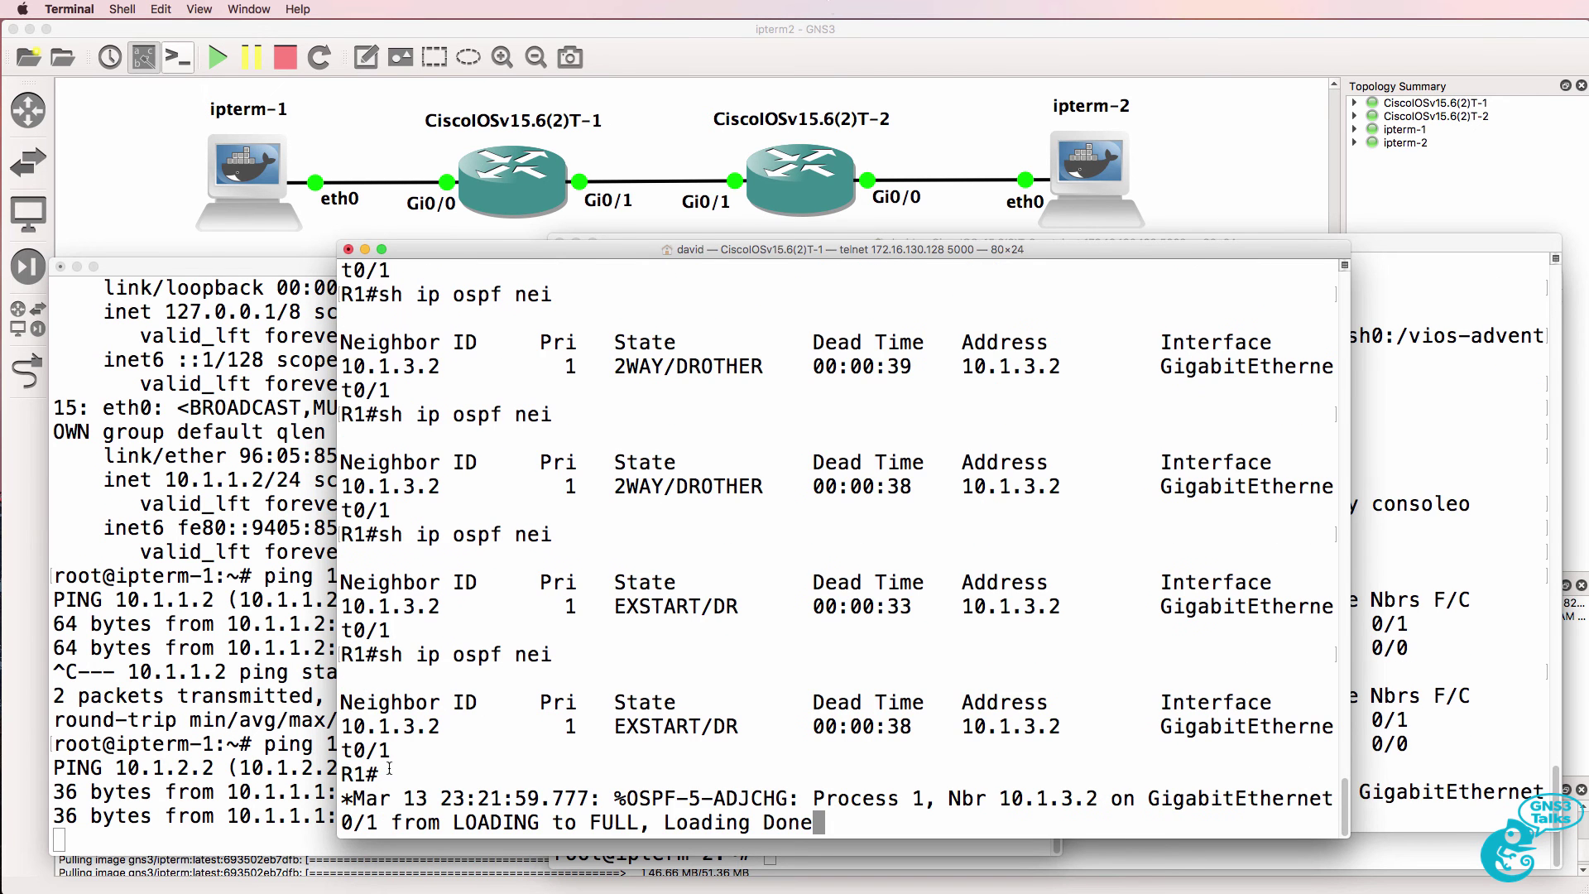
left_click(157, 707)
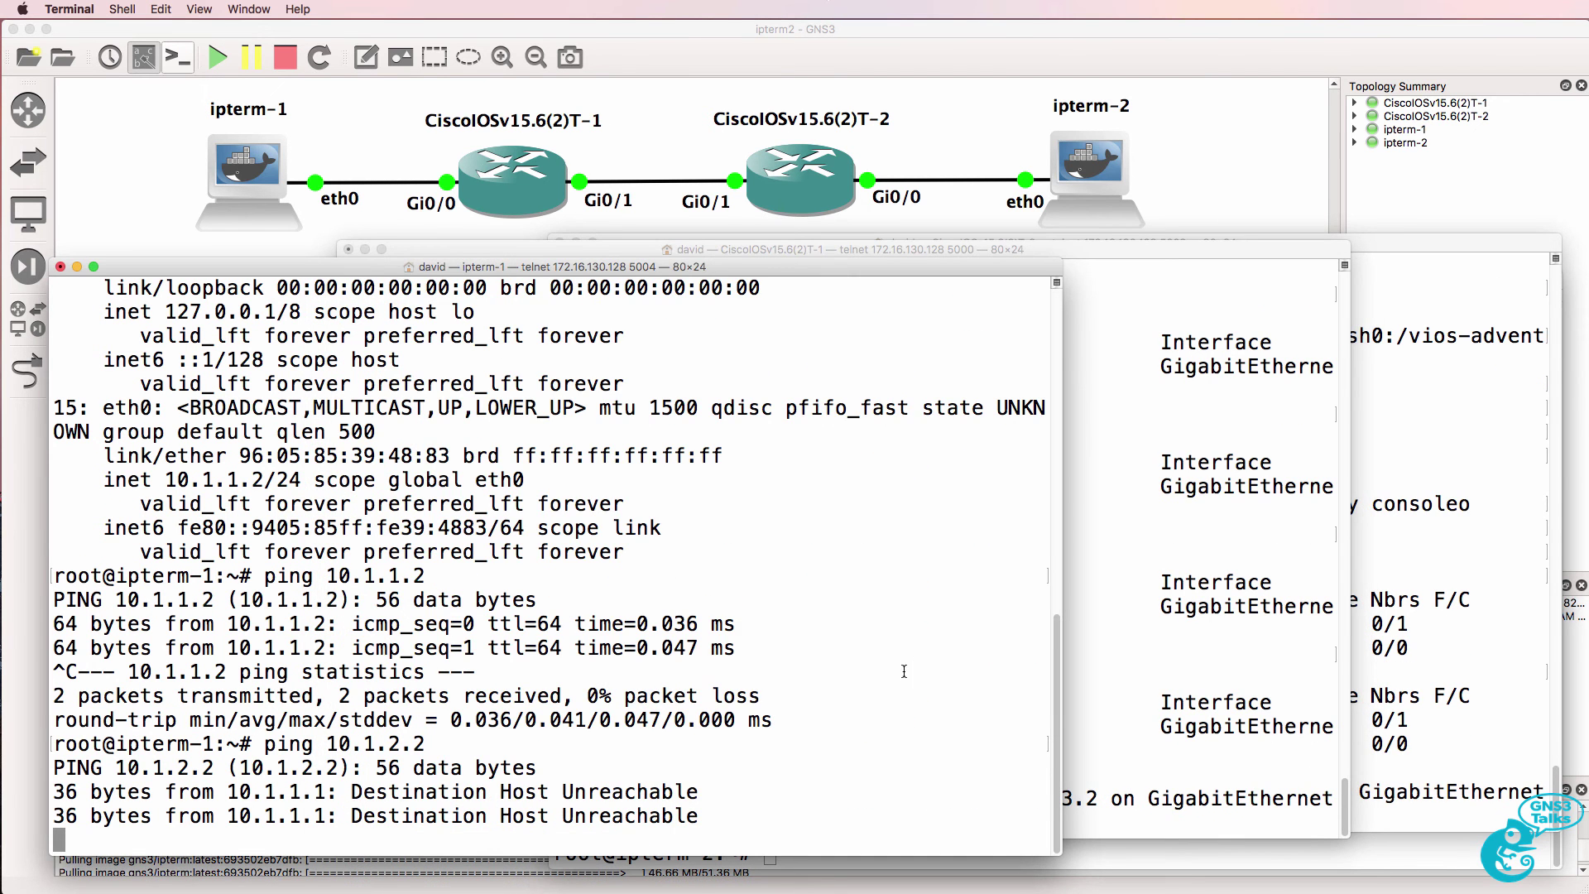
left_click(1076, 666)
key("Return")
key("Up")
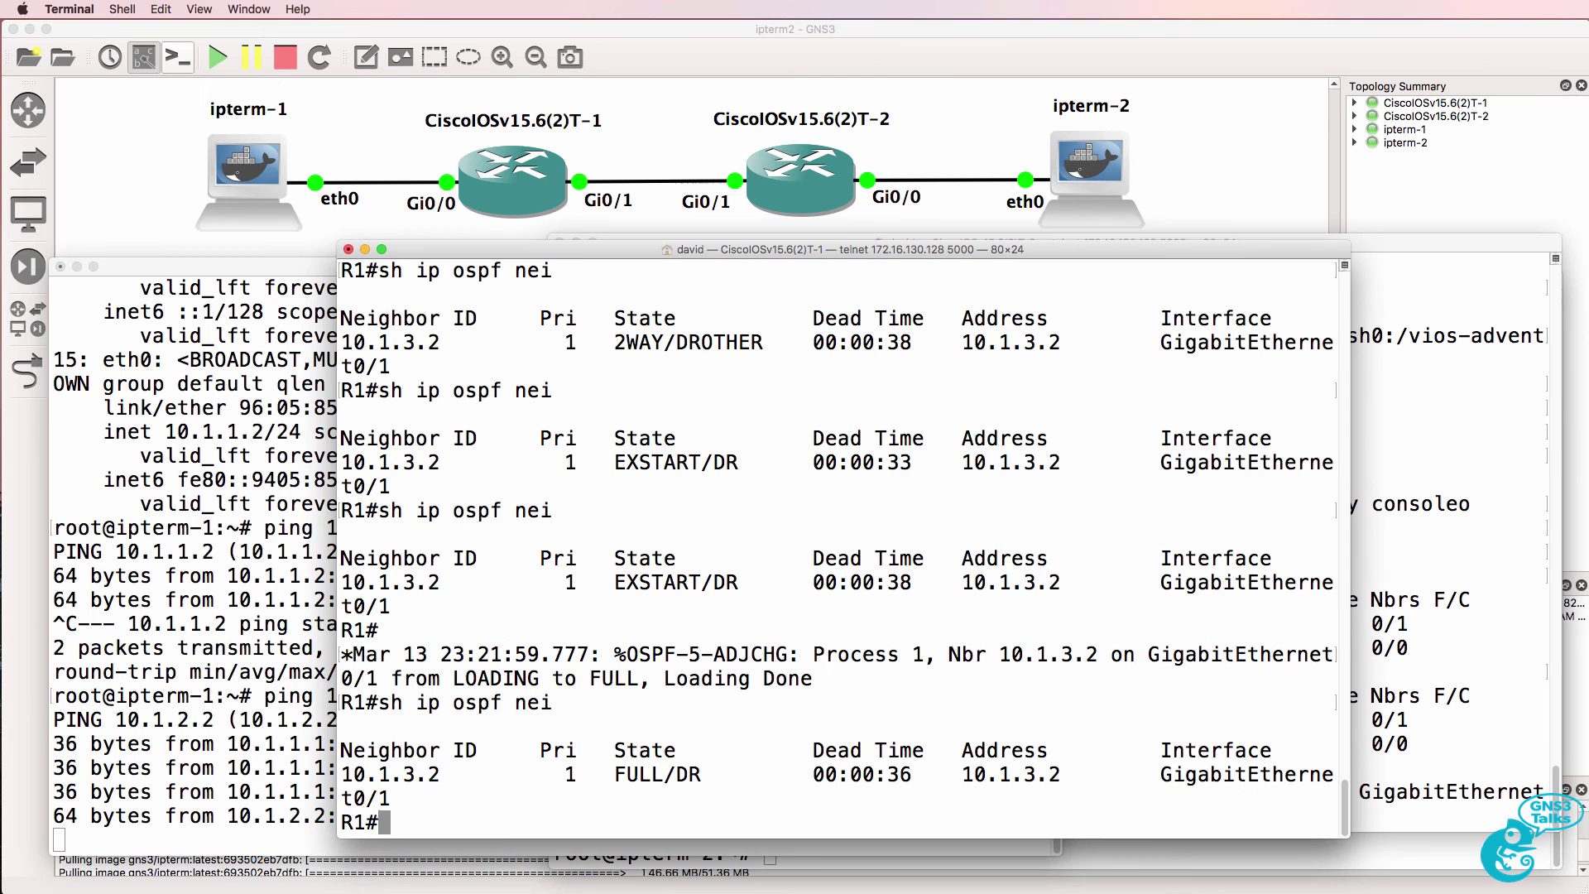
Step: Stop ipterm-1's now-successful ping and show R1's routing table with OSPF route 10.1.2.0/24
left_click(161, 710)
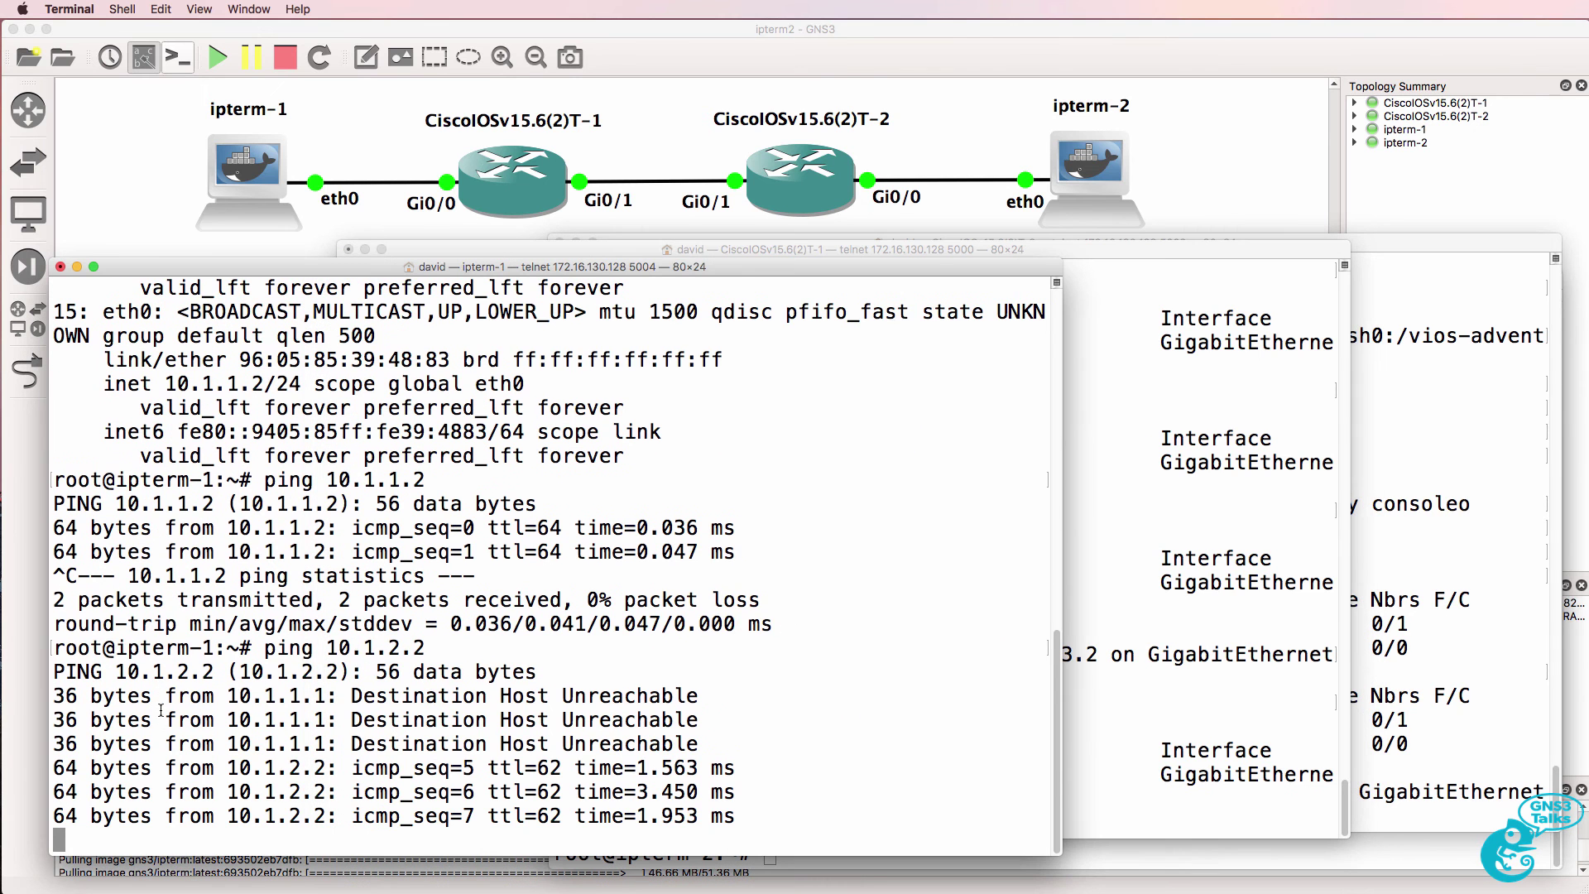
left_click_drag(62, 837, 74, 731)
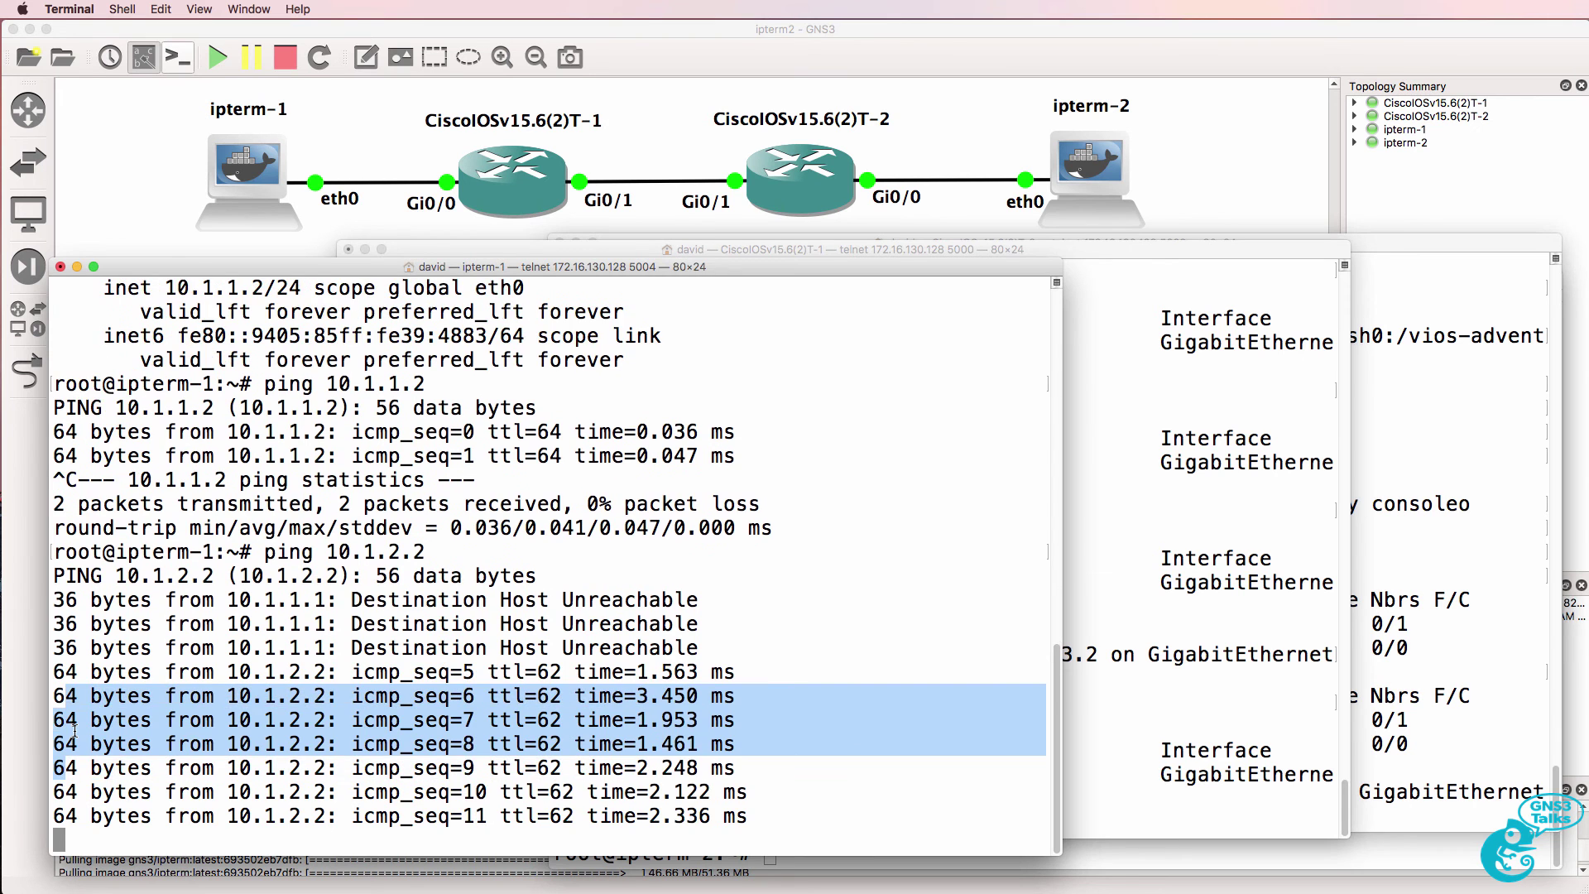
key("ctrl+c")
left_click(1174, 520)
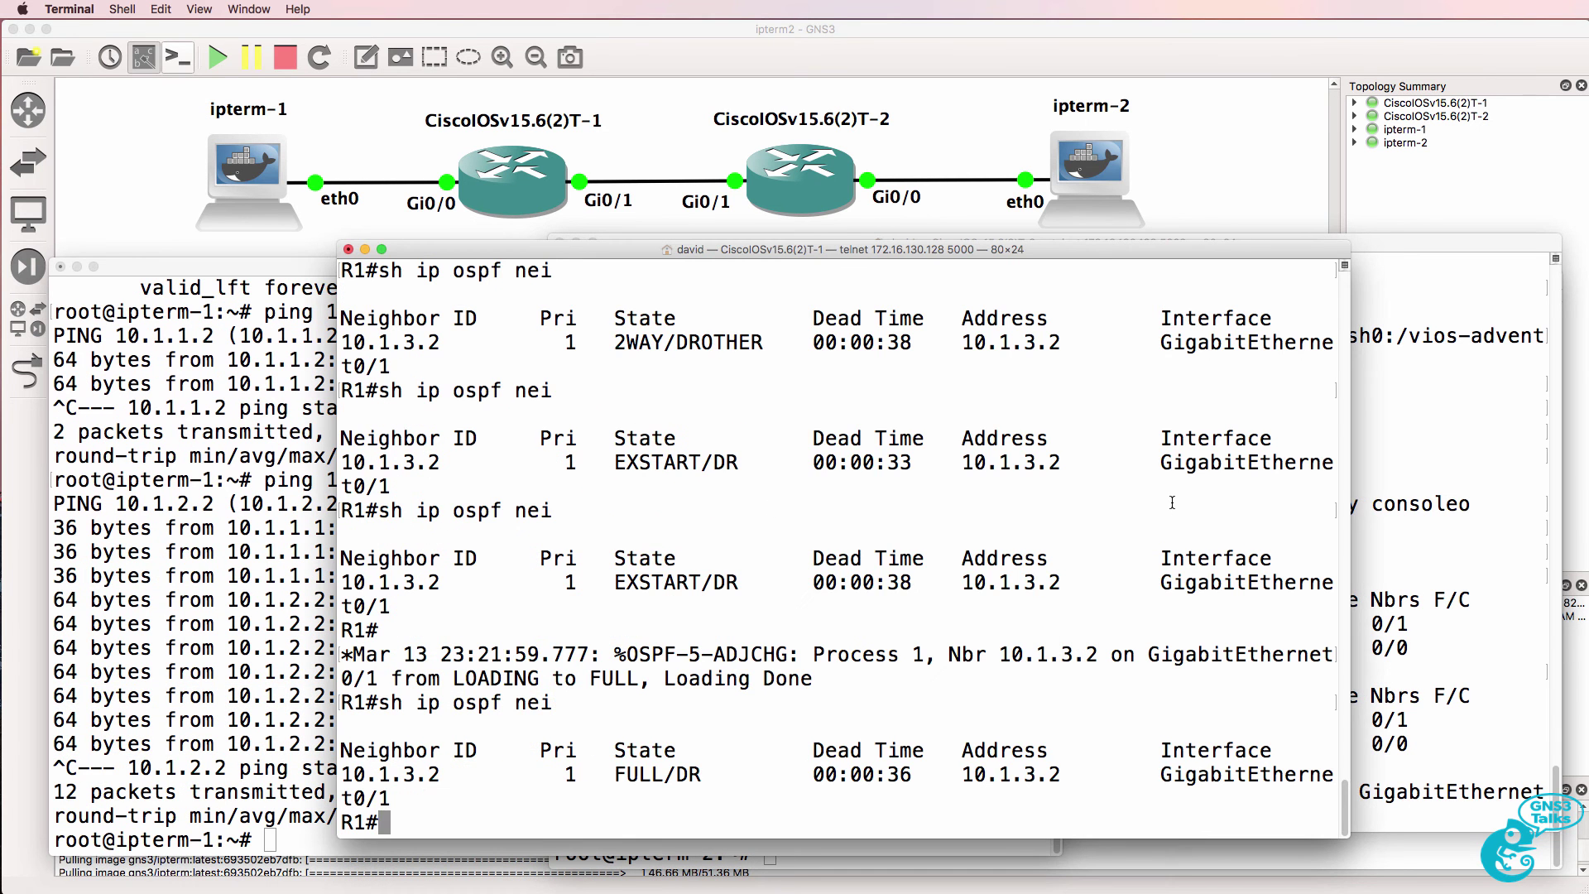
type("sh ip route")
key("Return")
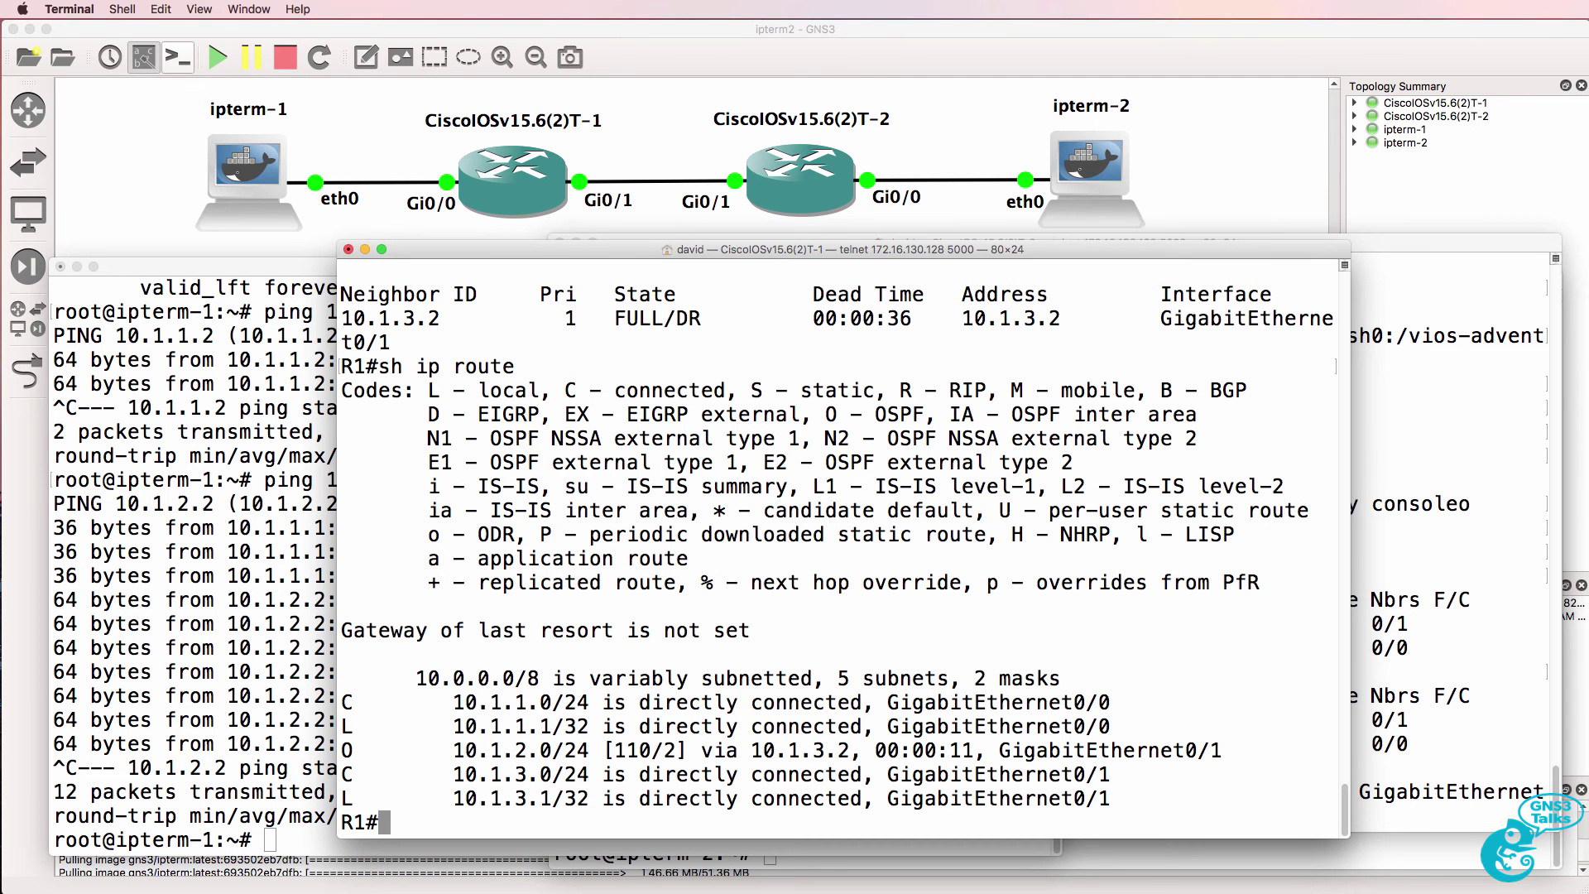
Step: Rerun the ping to 10.1.2.2 from ipterm-1
left_click_drag(808, 252, 737, 256)
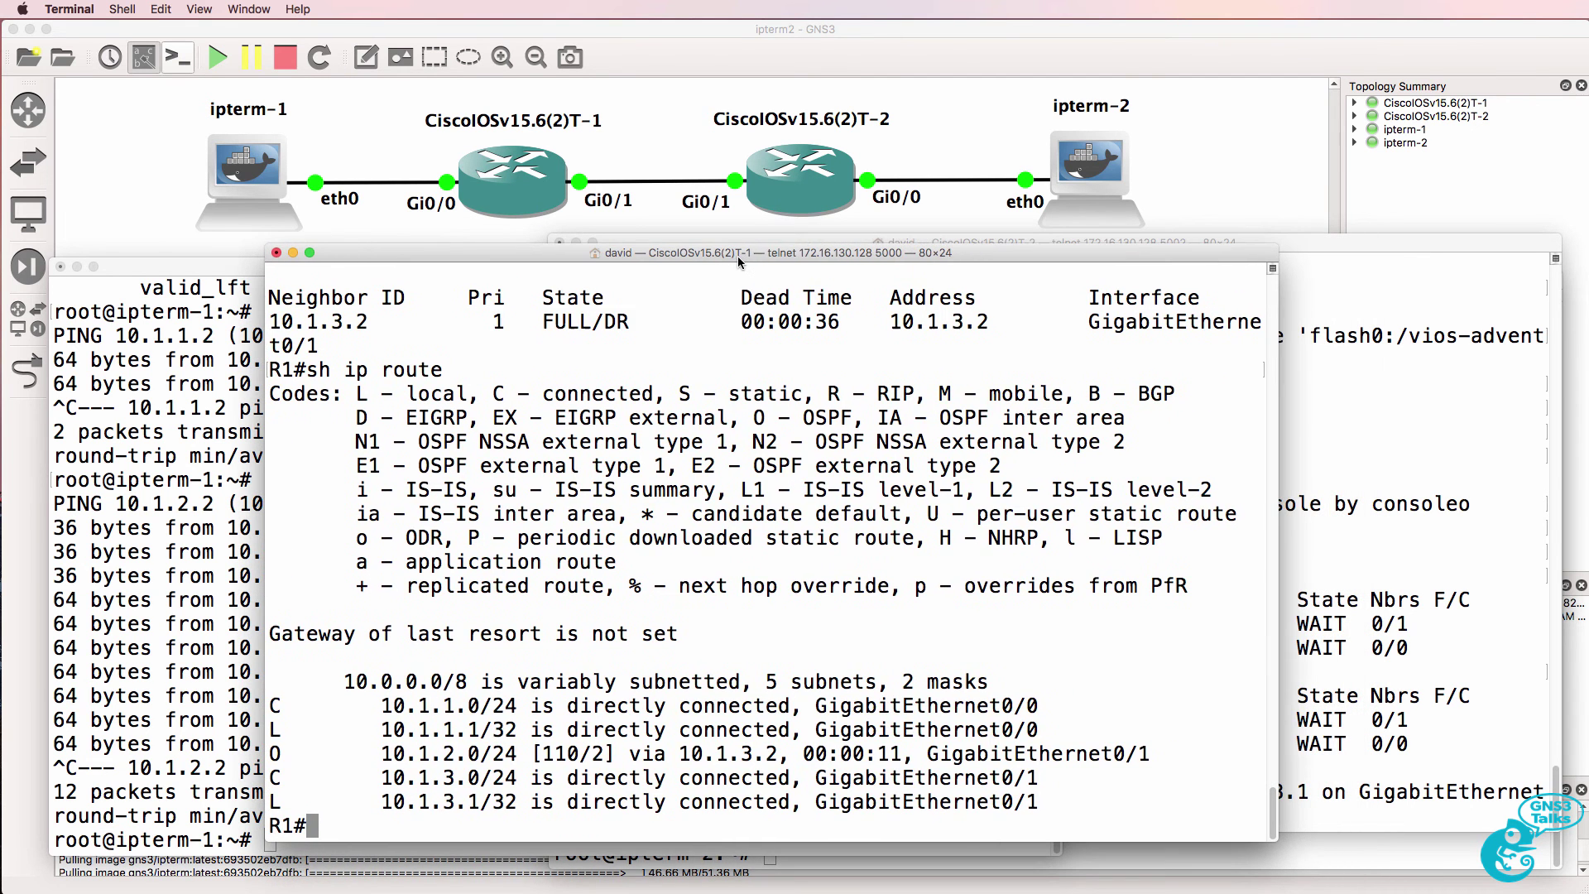
left_click(99, 439)
key("Up")
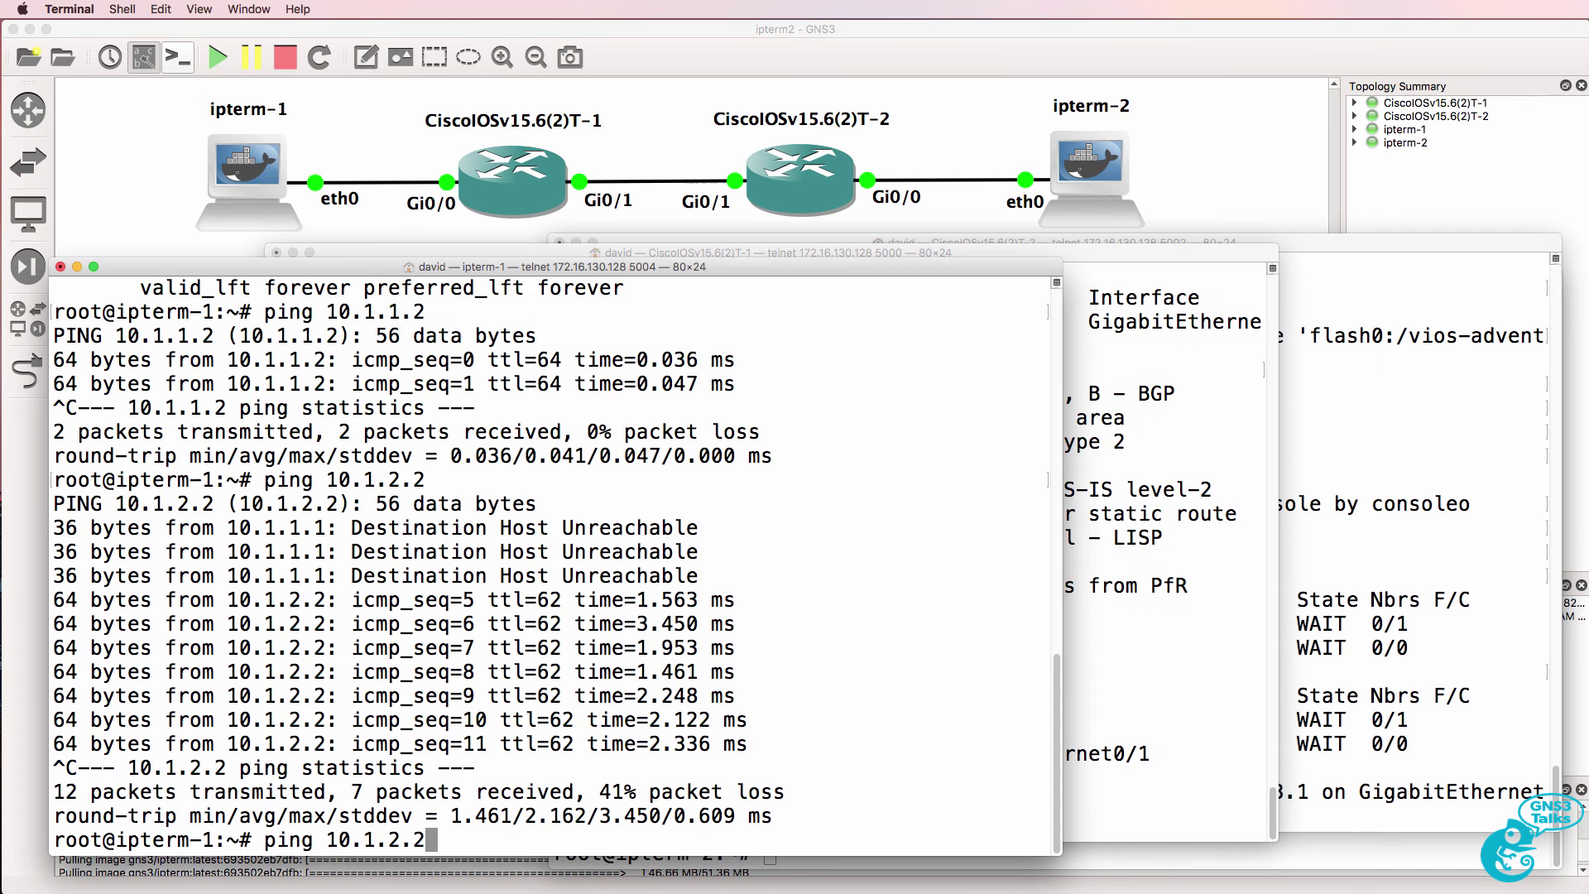
key("Return")
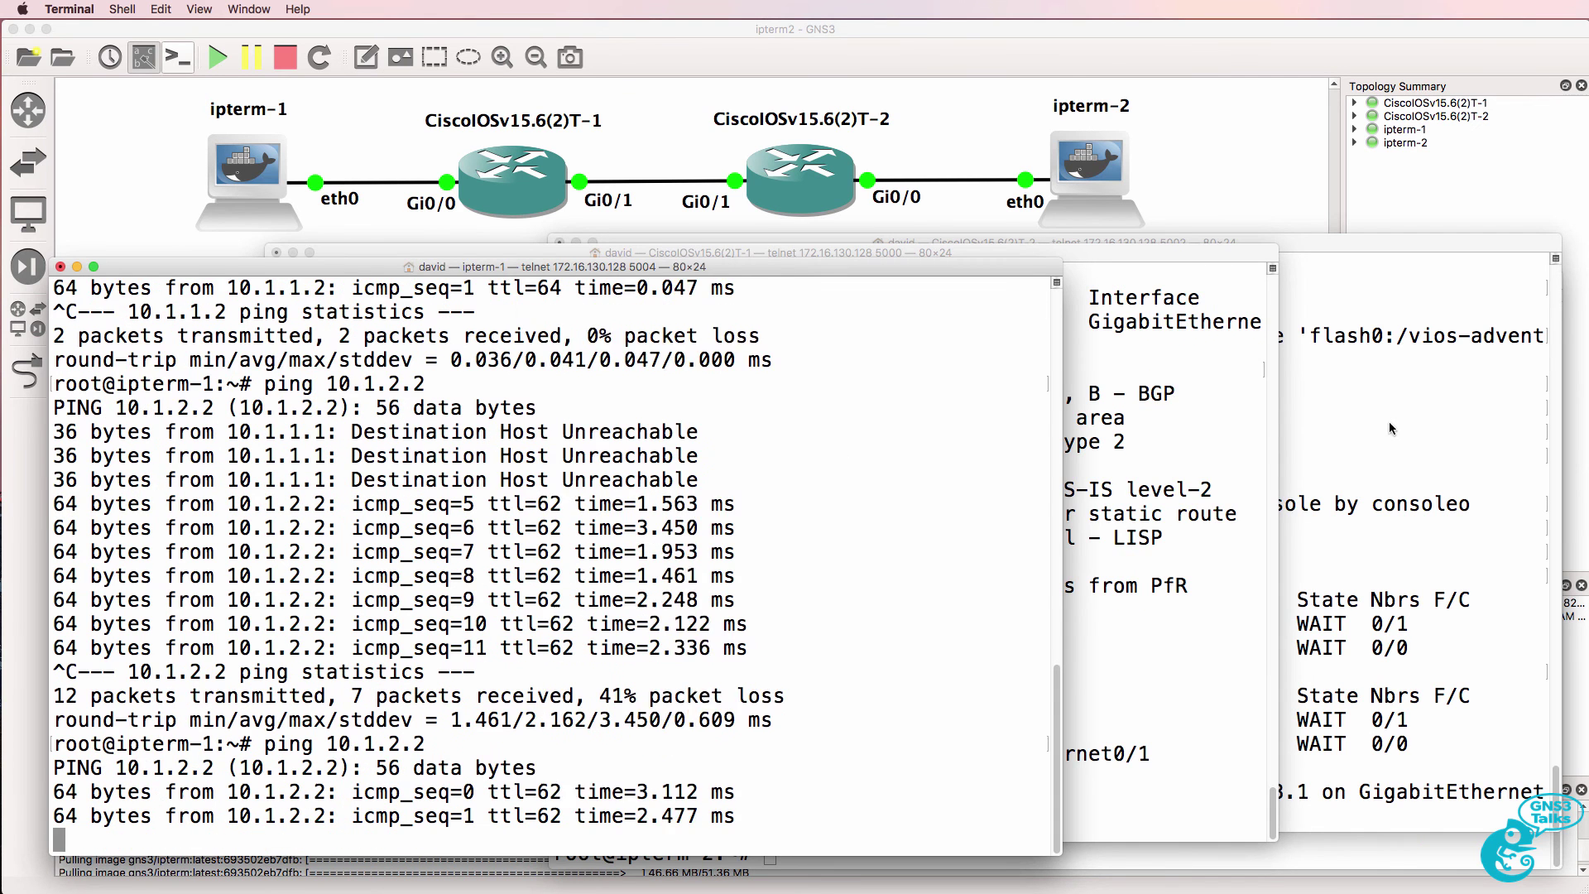
Step: Ping 10.1.1.2 from ipterm-2, then stop both pings with Ctrl+C to see 0% loss
left_click(1389, 420)
left_click_drag(1335, 247, 1281, 228)
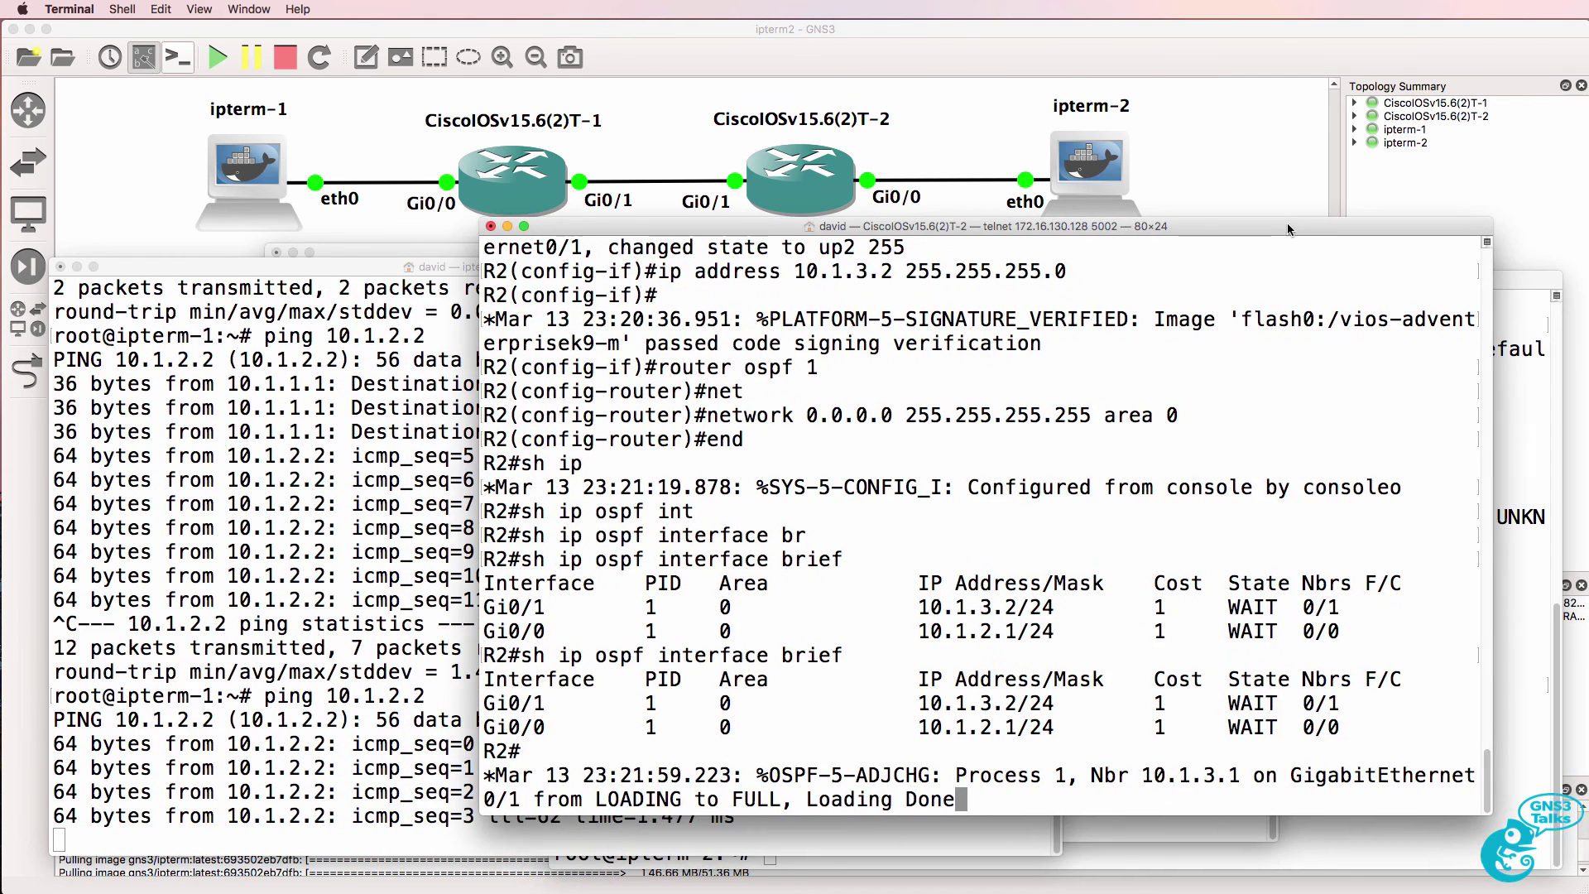
left_click(1499, 369)
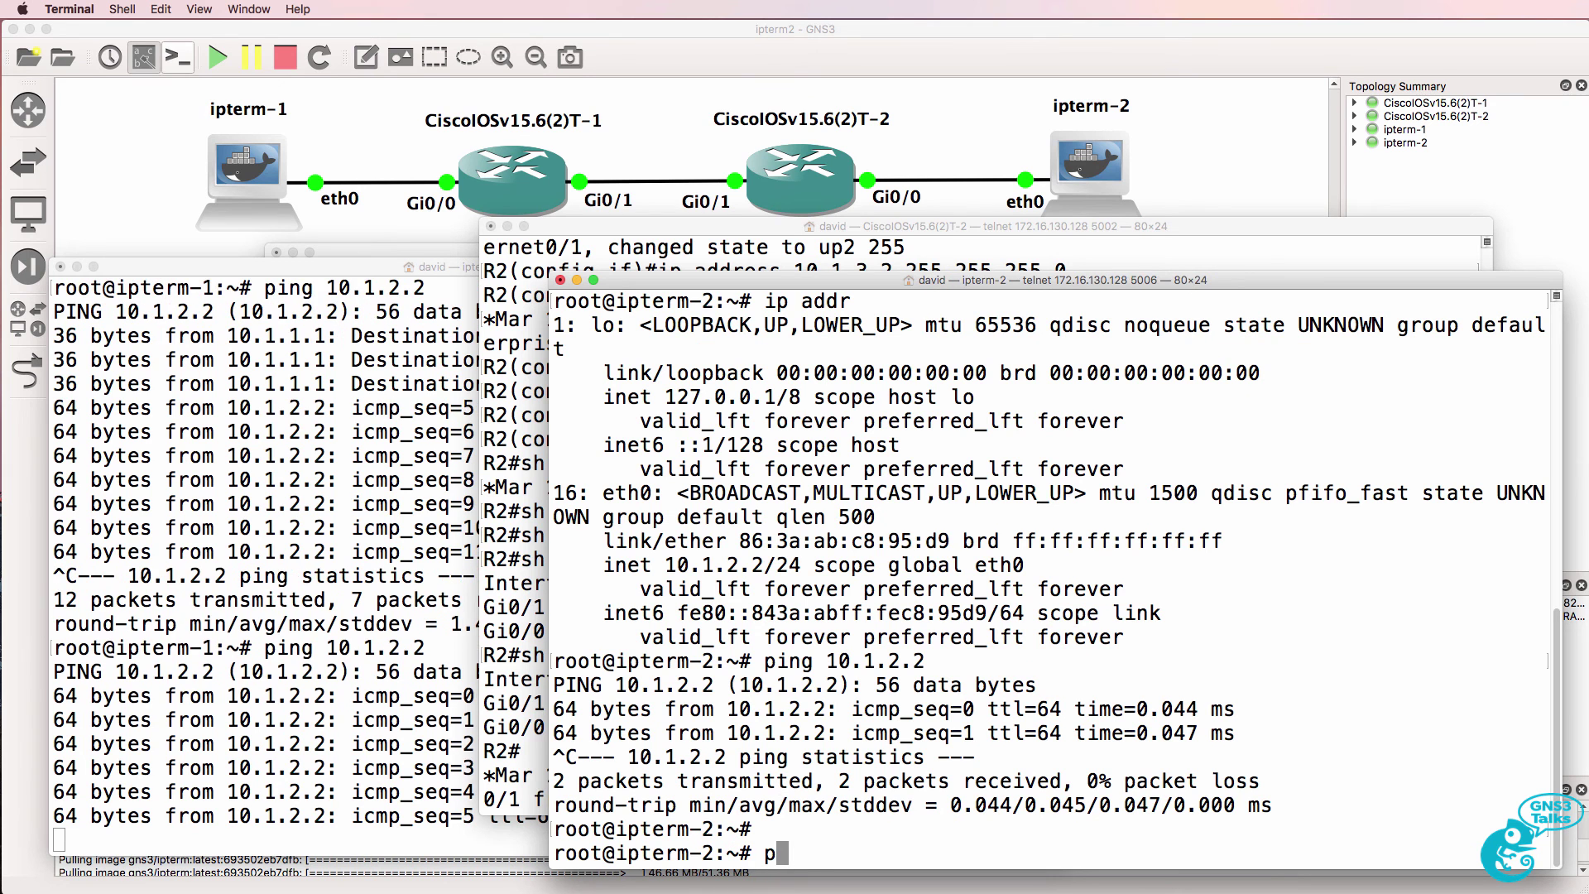
type("ping 10.1.1")
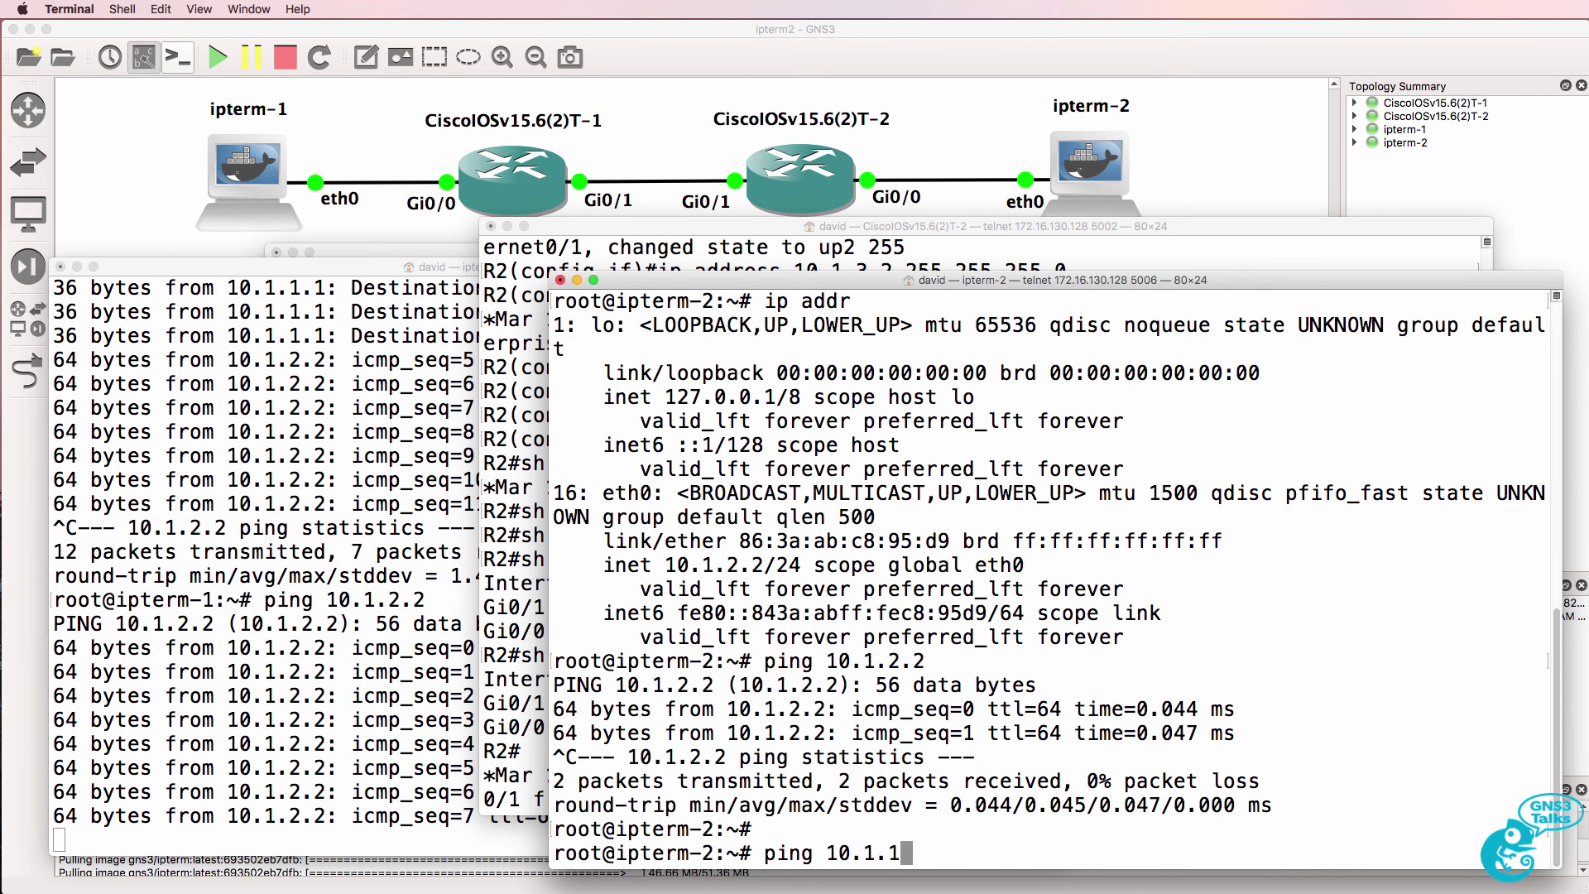
type(".2")
key("Return")
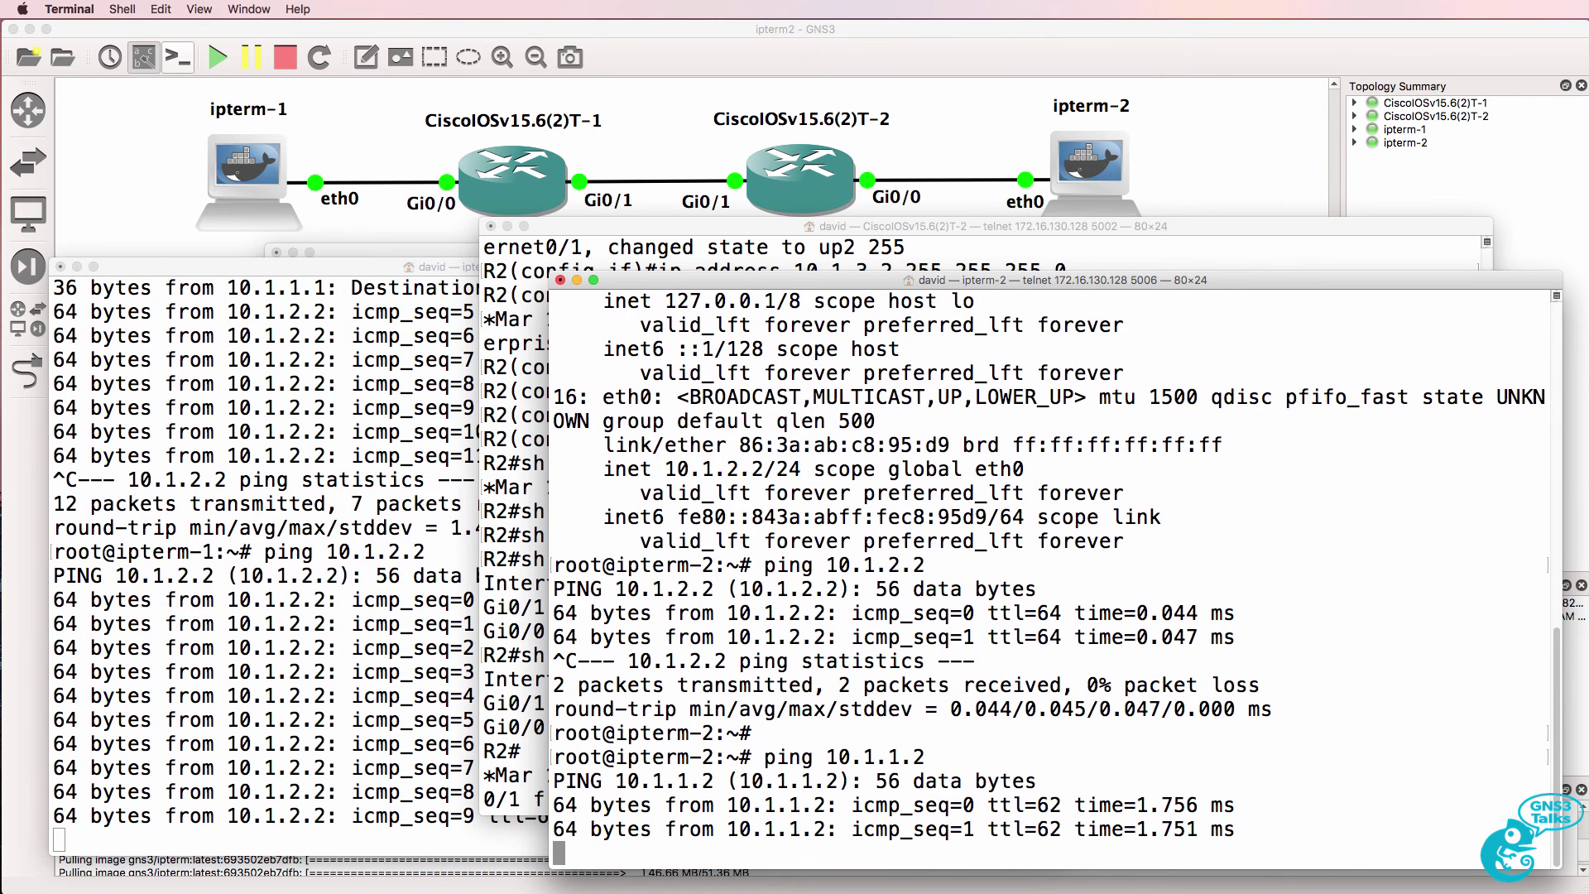
key("ctrl+c")
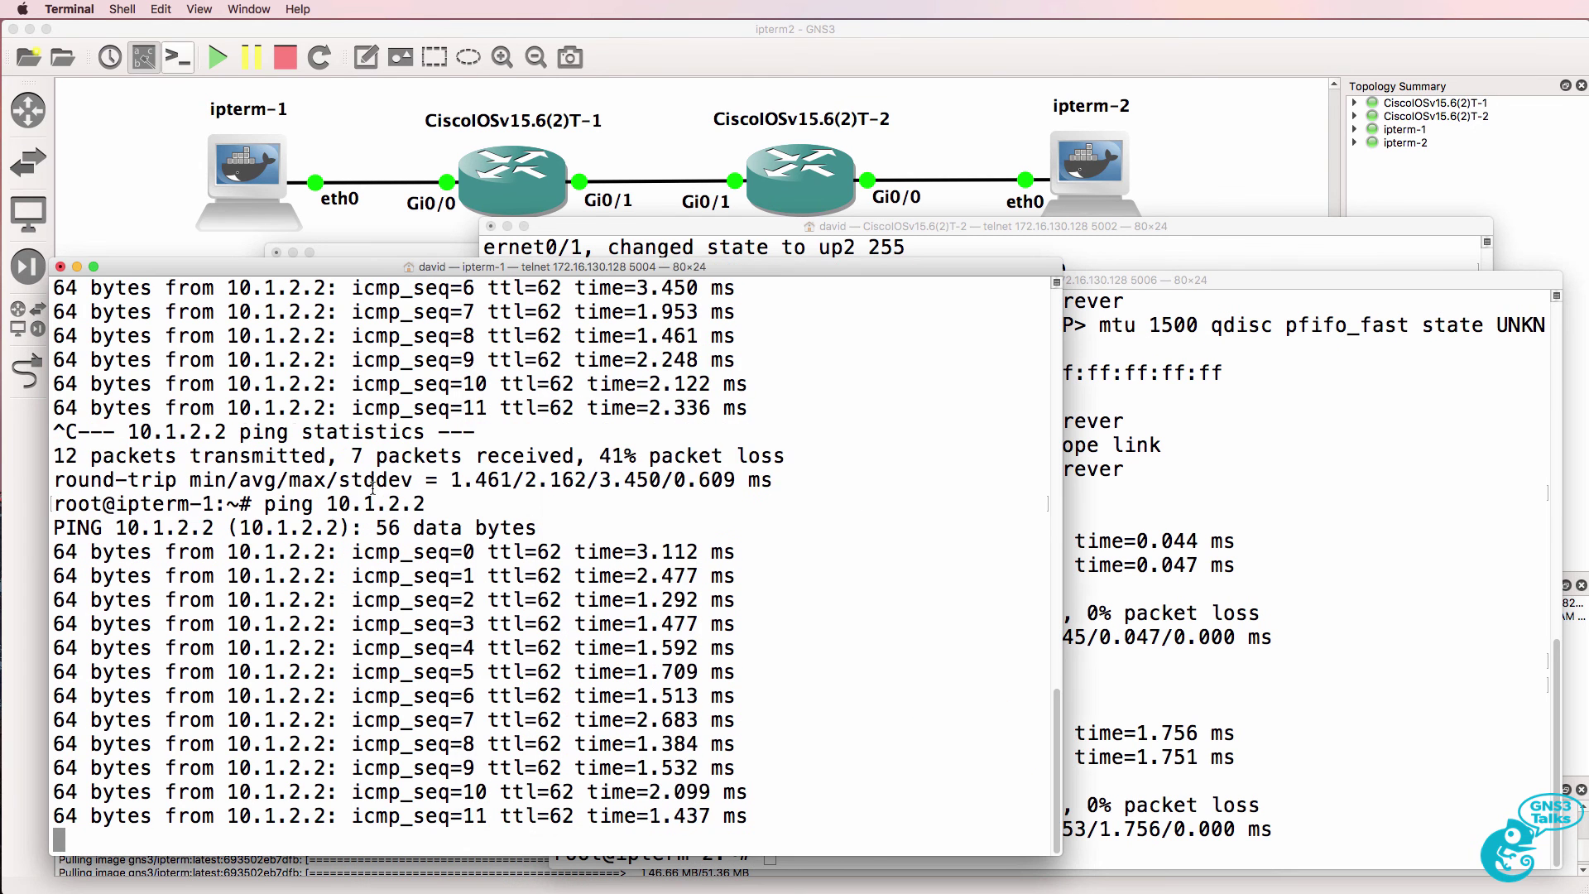
key("super+grave")
key("ctrl+c")
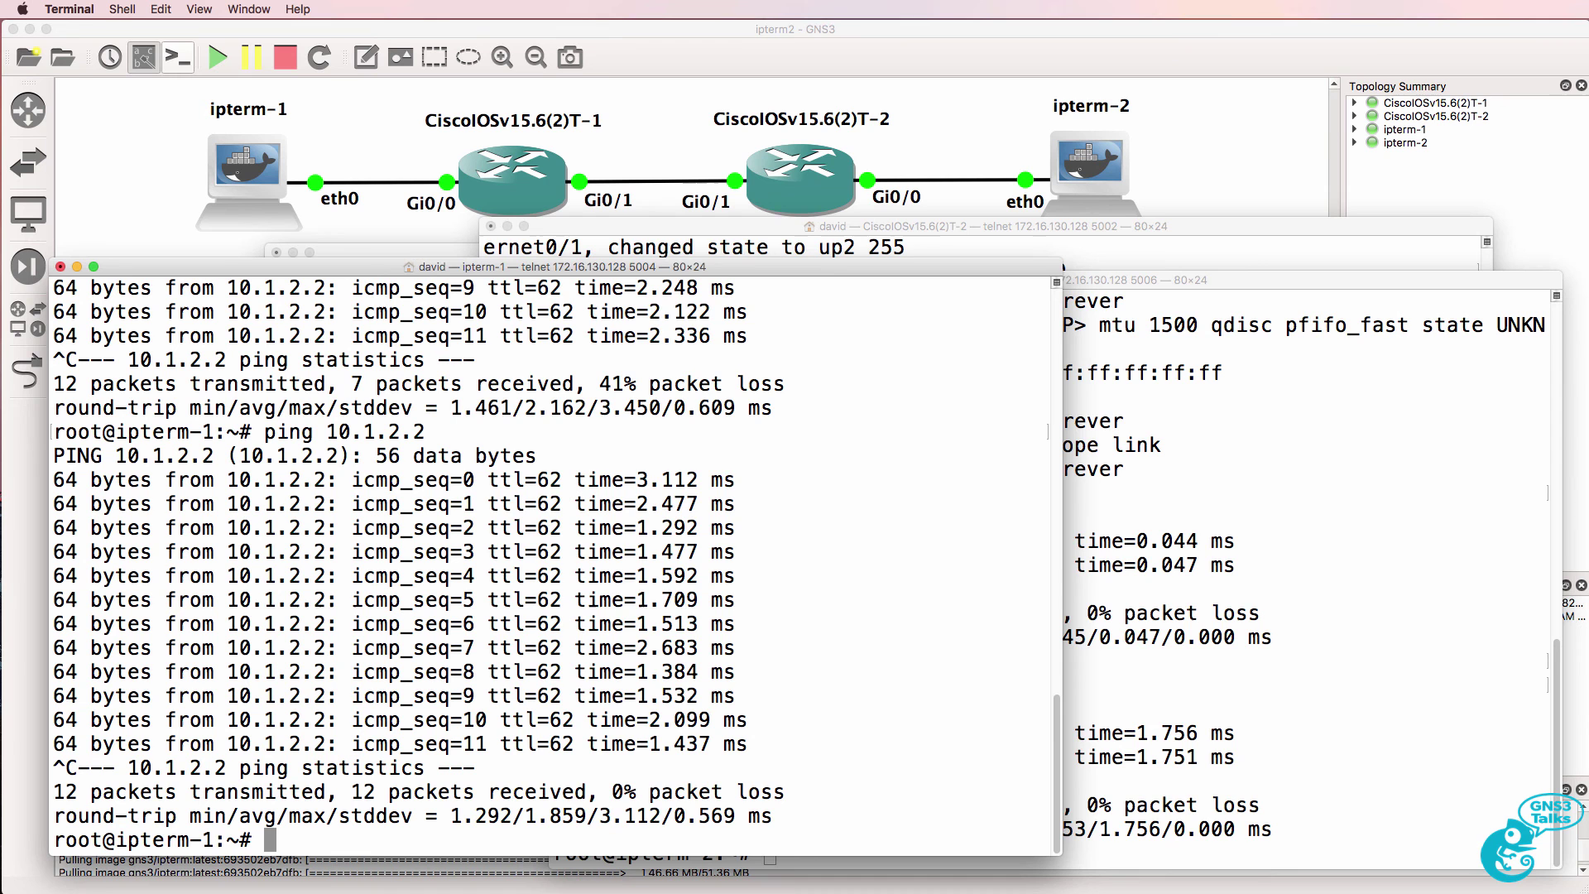
key("super+grave")
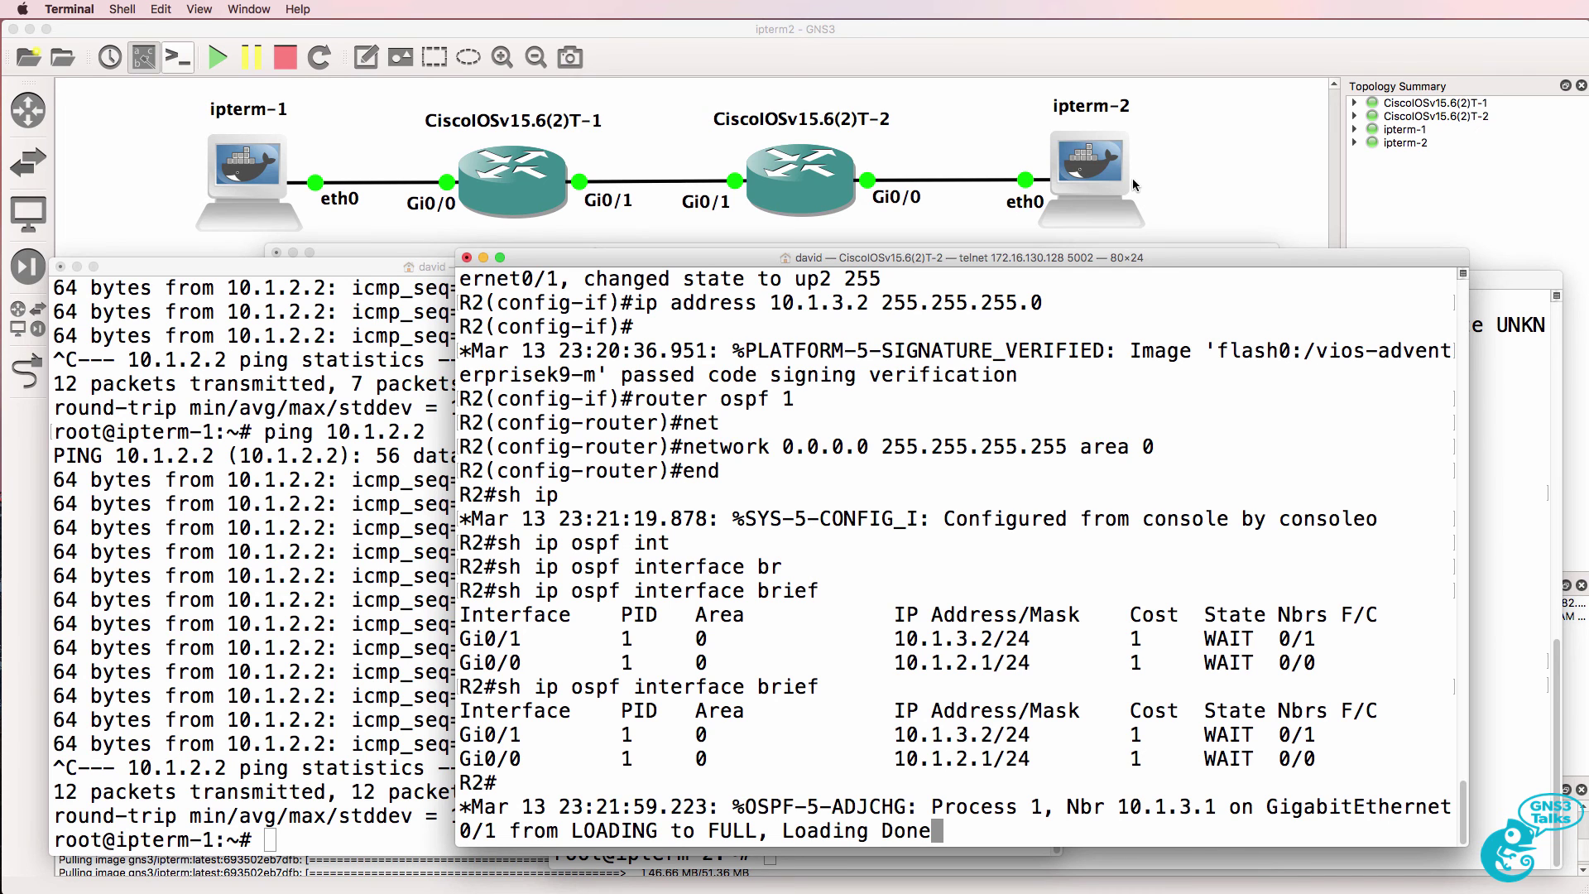
Step: On ipterm-1, display the routing table with 'route -n' and traceroute to 10.1.2.2
left_click(317, 507)
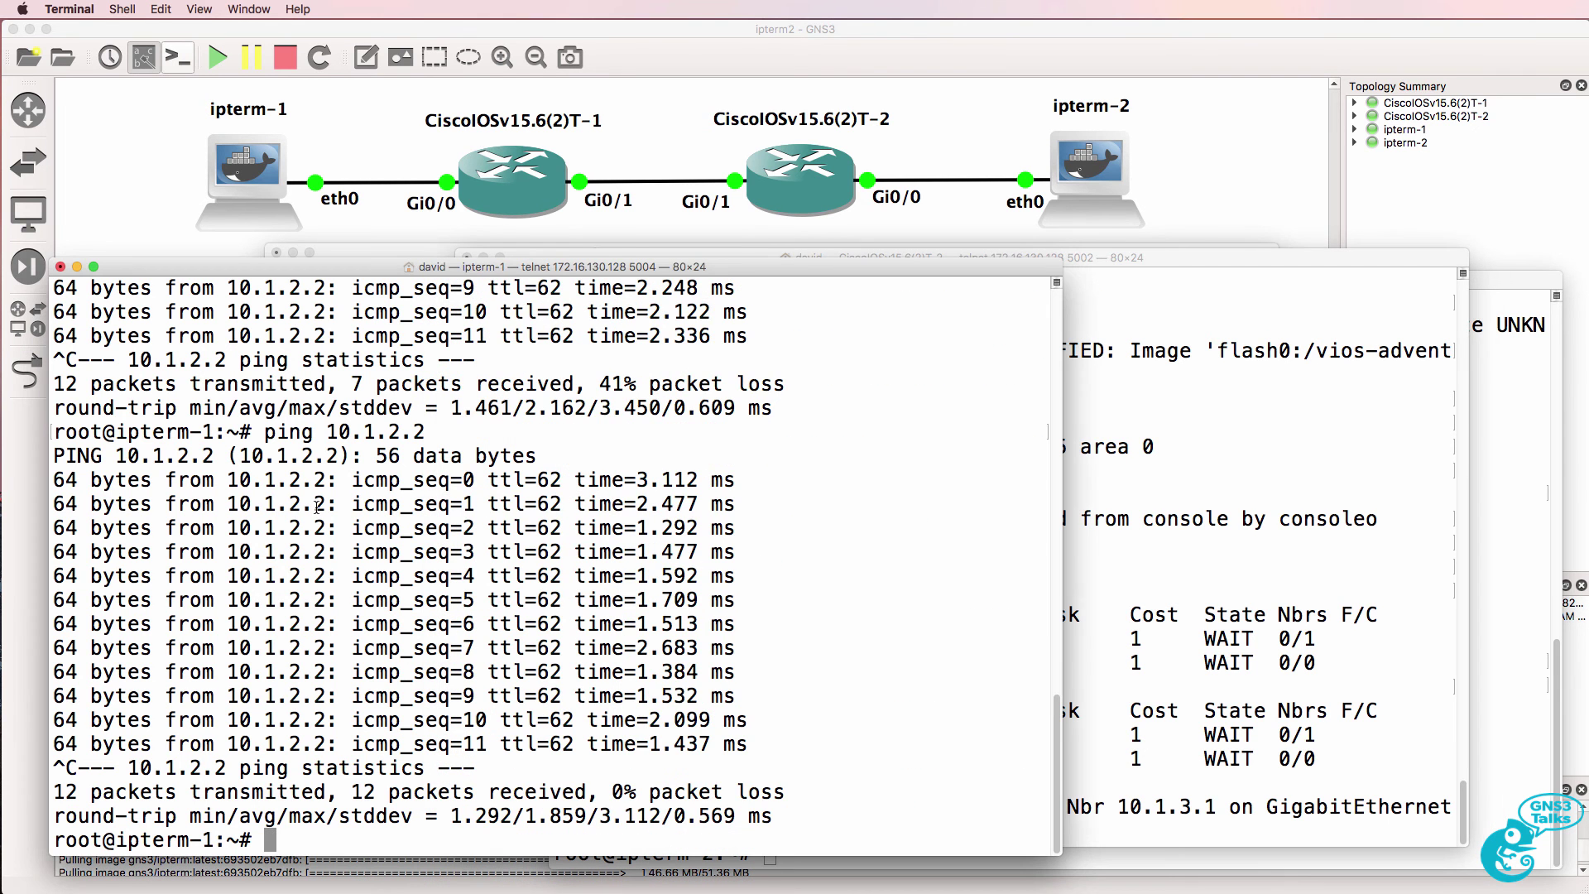
type("route -n")
key("Return")
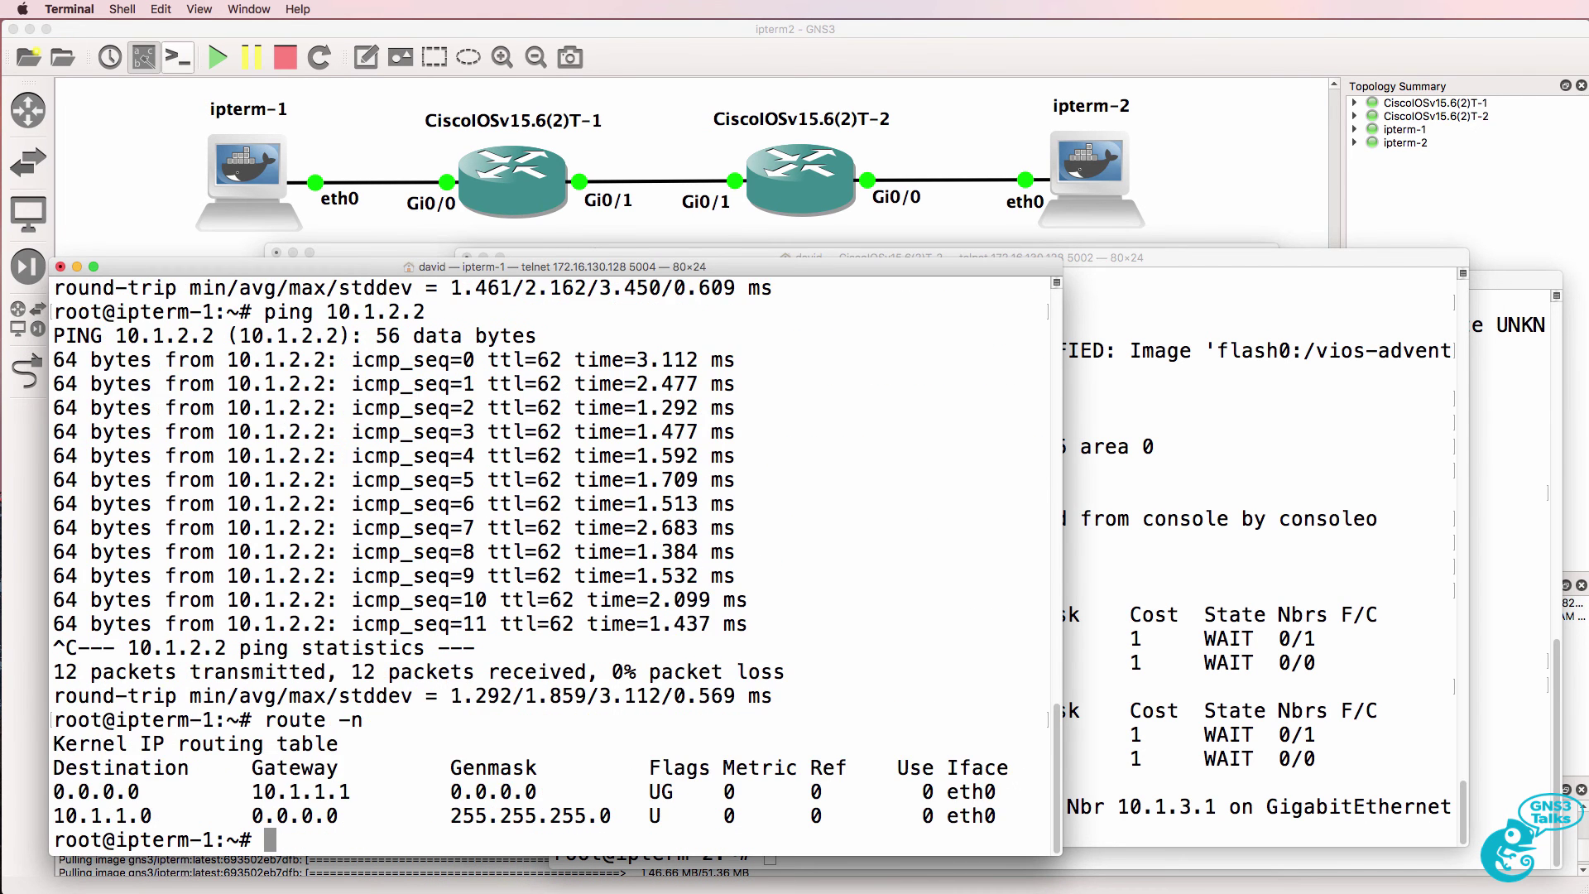
type("traceroute 10.1.2.2")
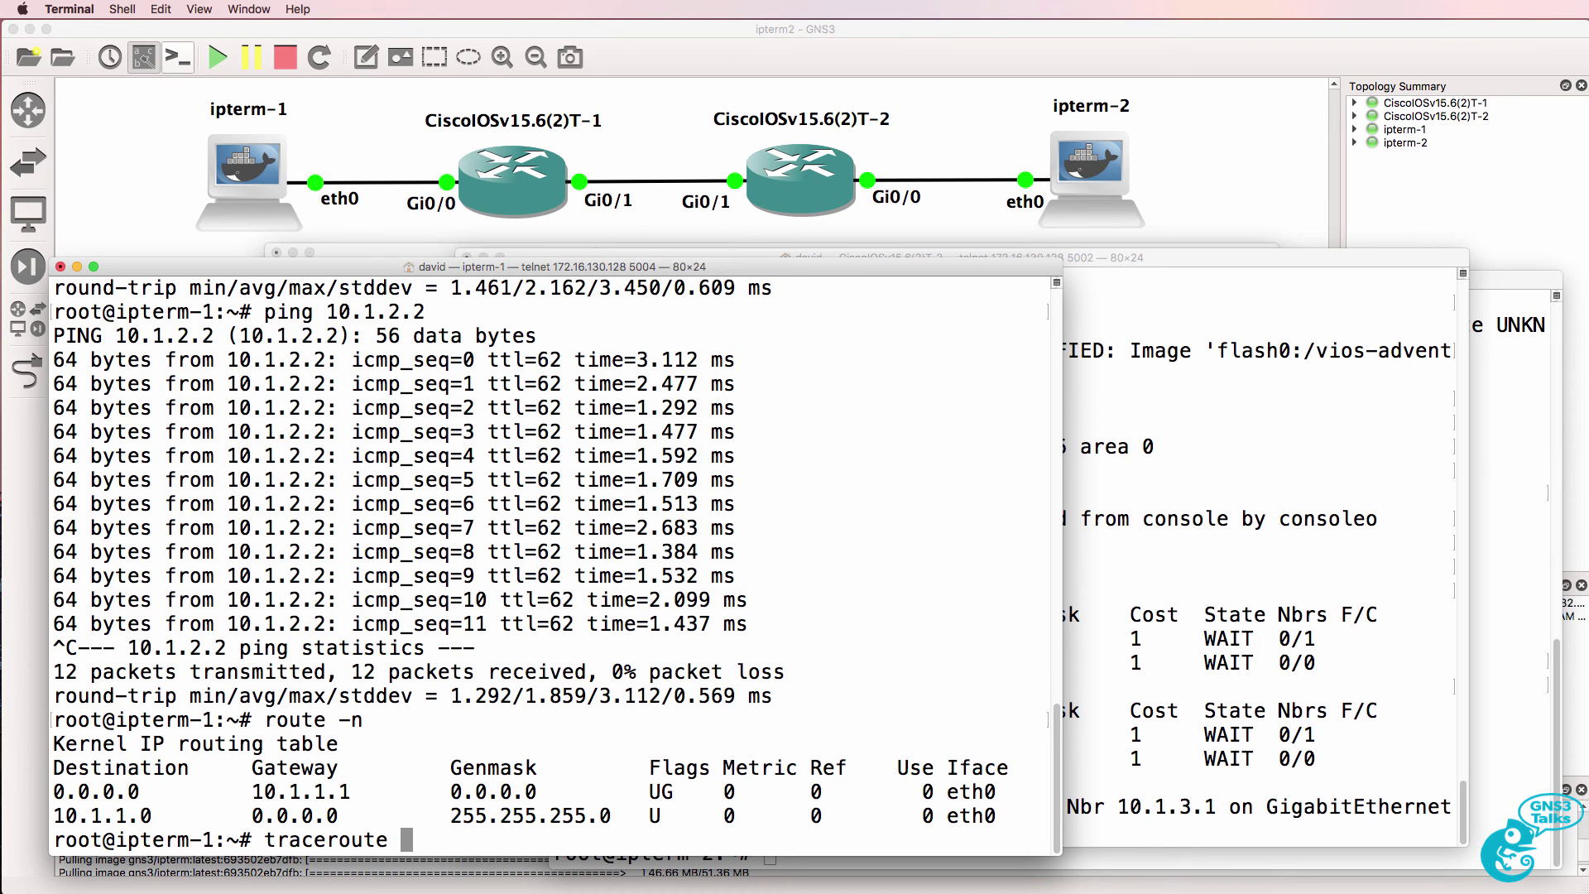
key("Return")
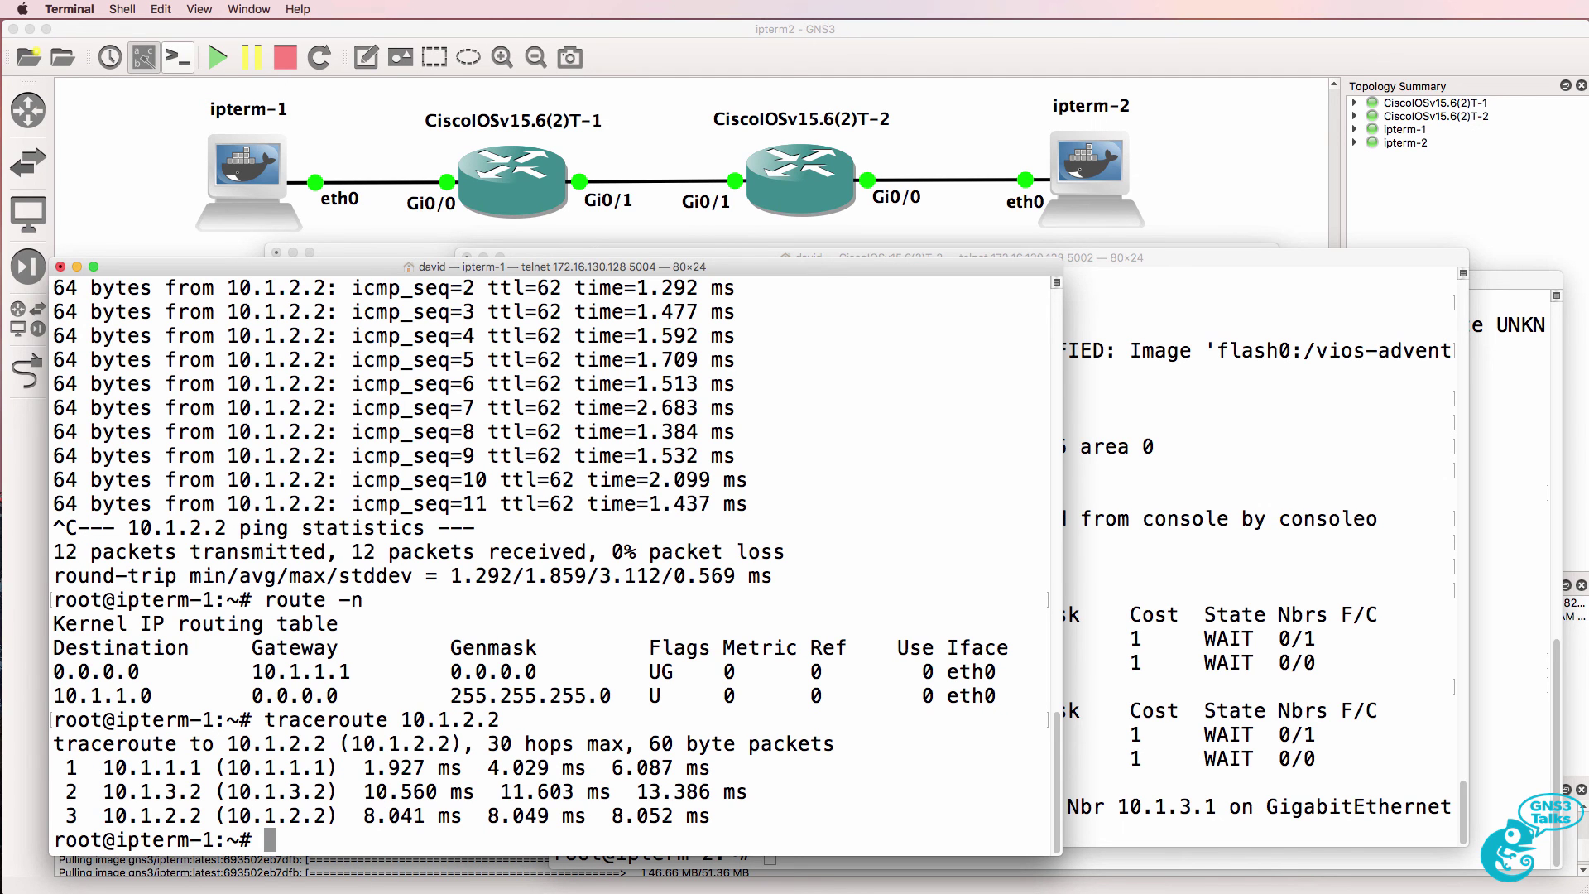
Step: Run 'iperf3' without arguments on ipterm-1, then scroll back to select its command line
type("iperf3")
key("Return")
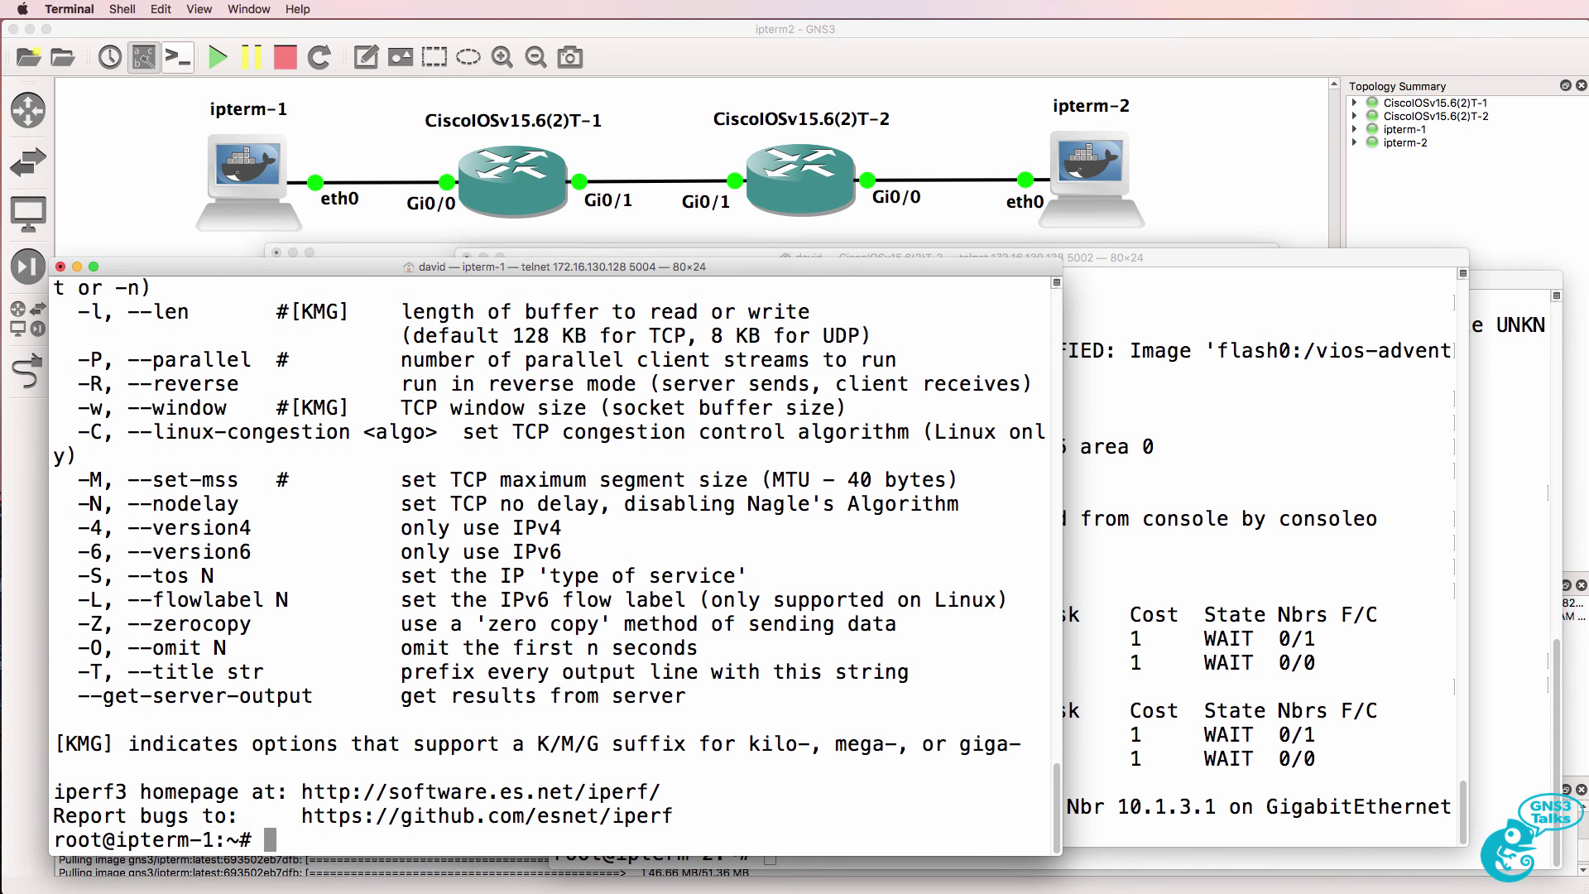
scroll(314, 663, "up", 10)
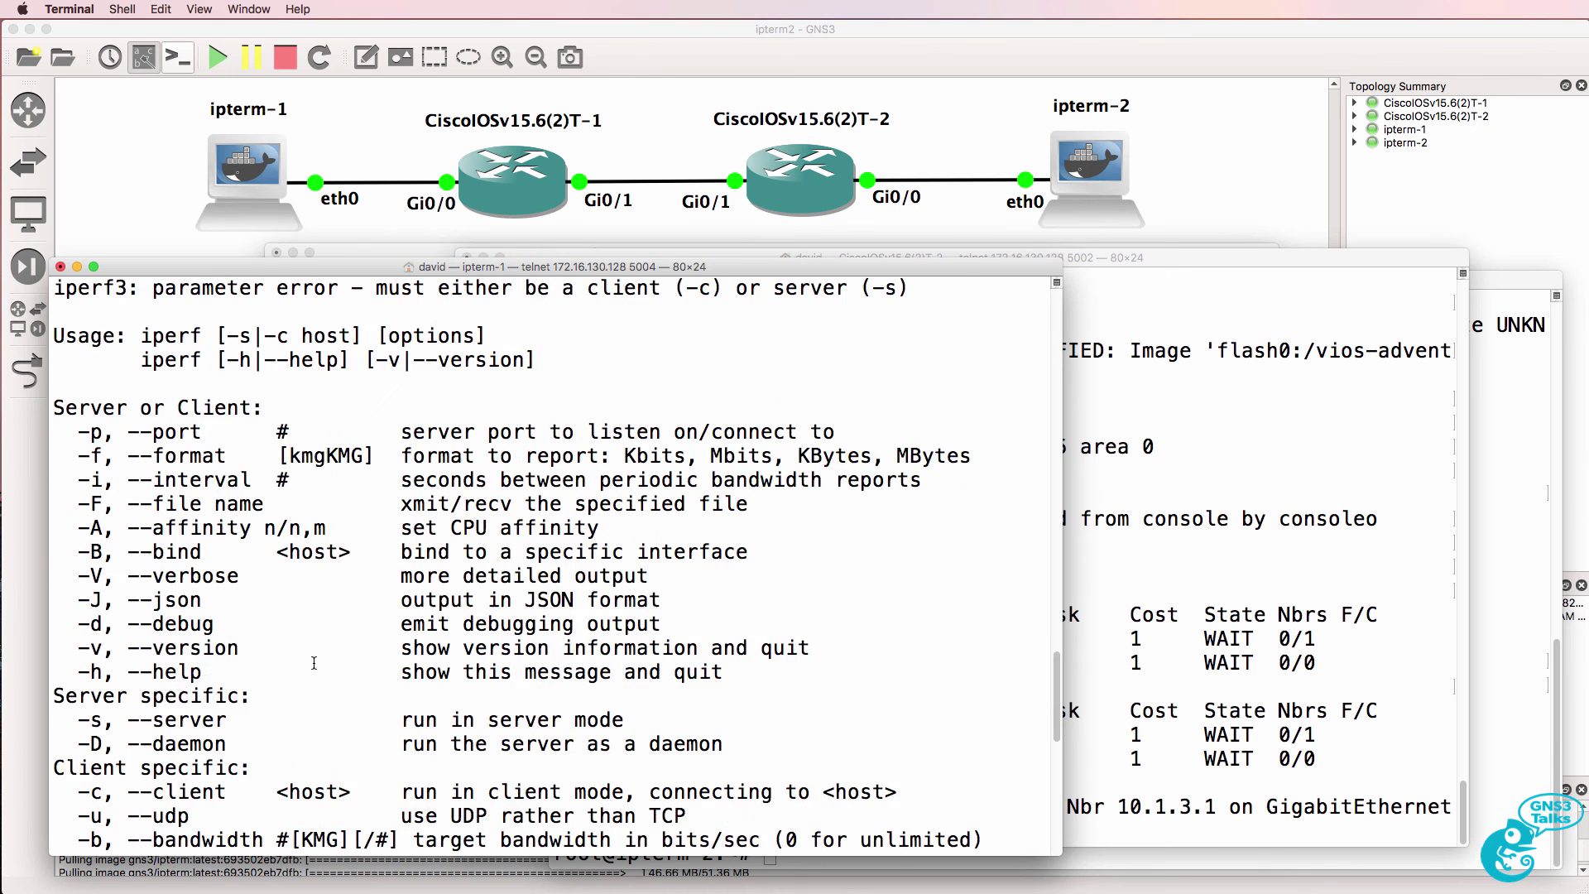
scroll(314, 663, "up", 1)
key("super+Up")
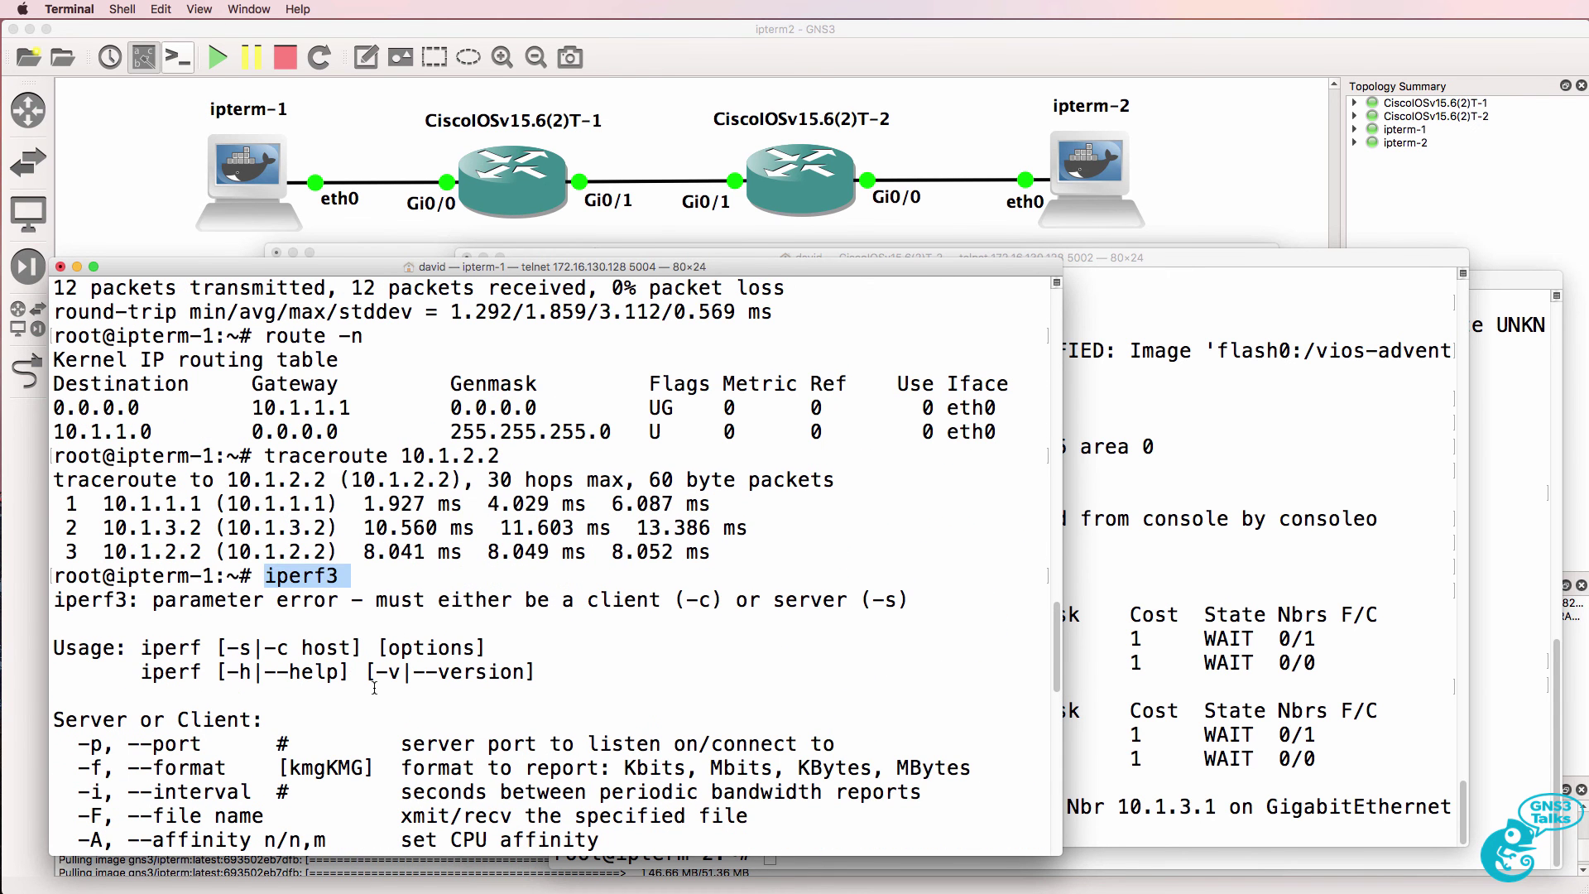